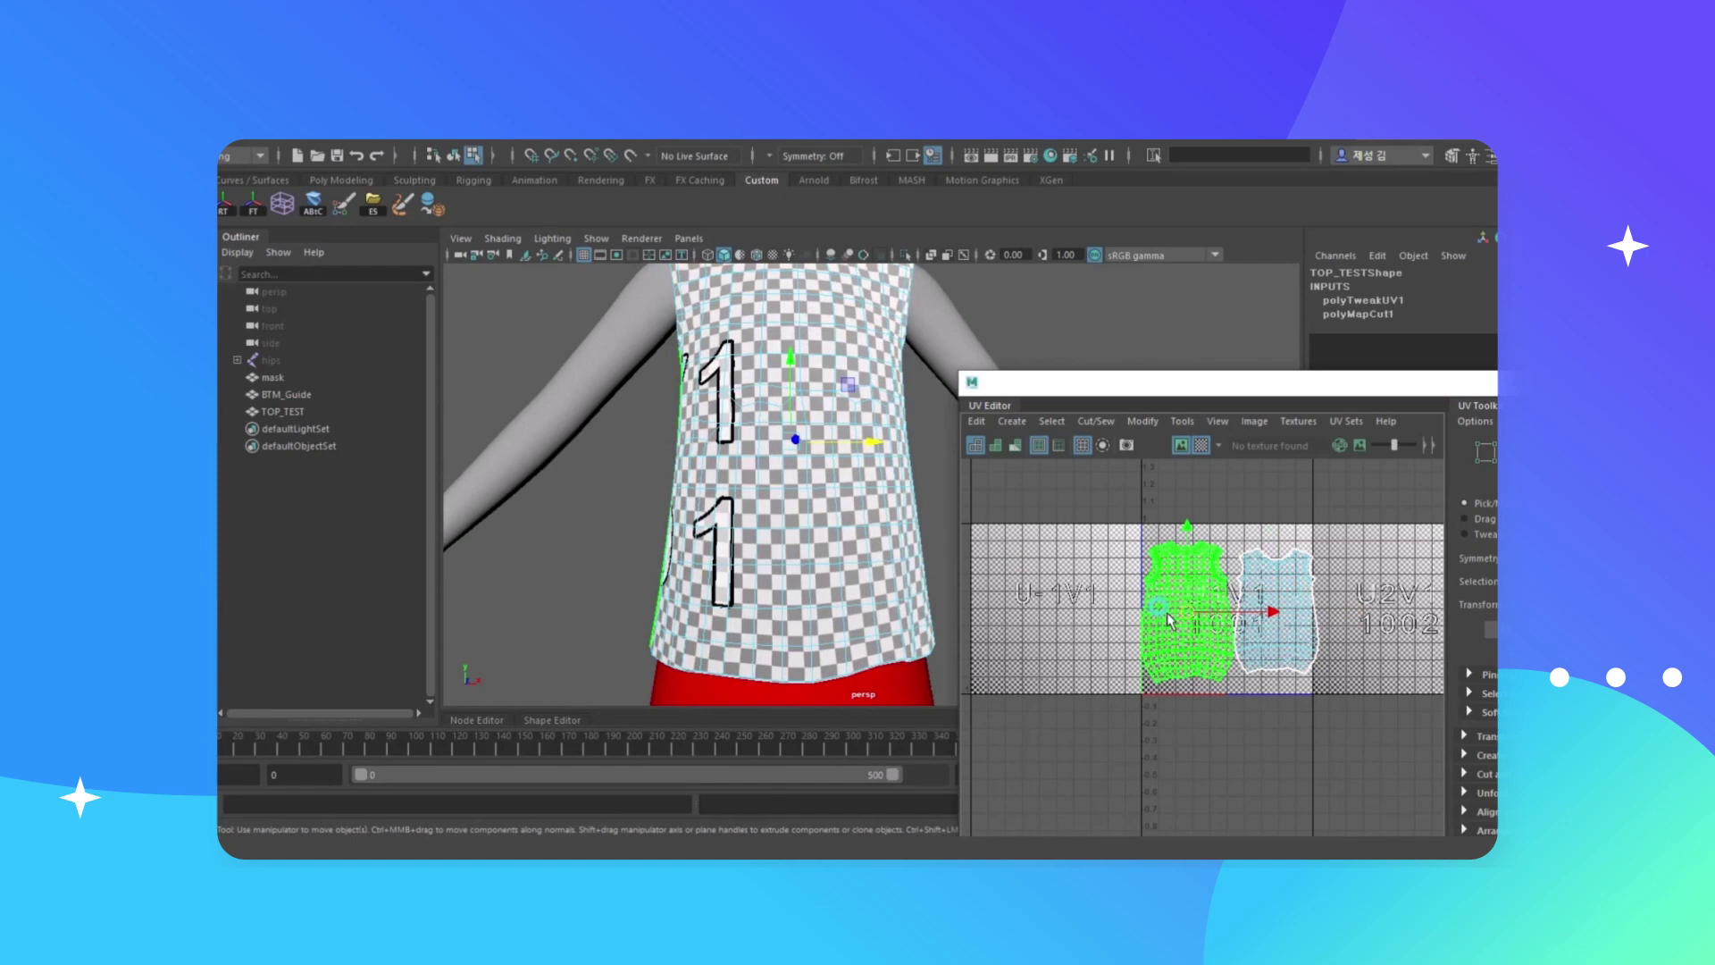
- Shift the shirt's UV shell to the right in the tile and return to Maya
left_click_drag(1184, 615, 1315, 612)
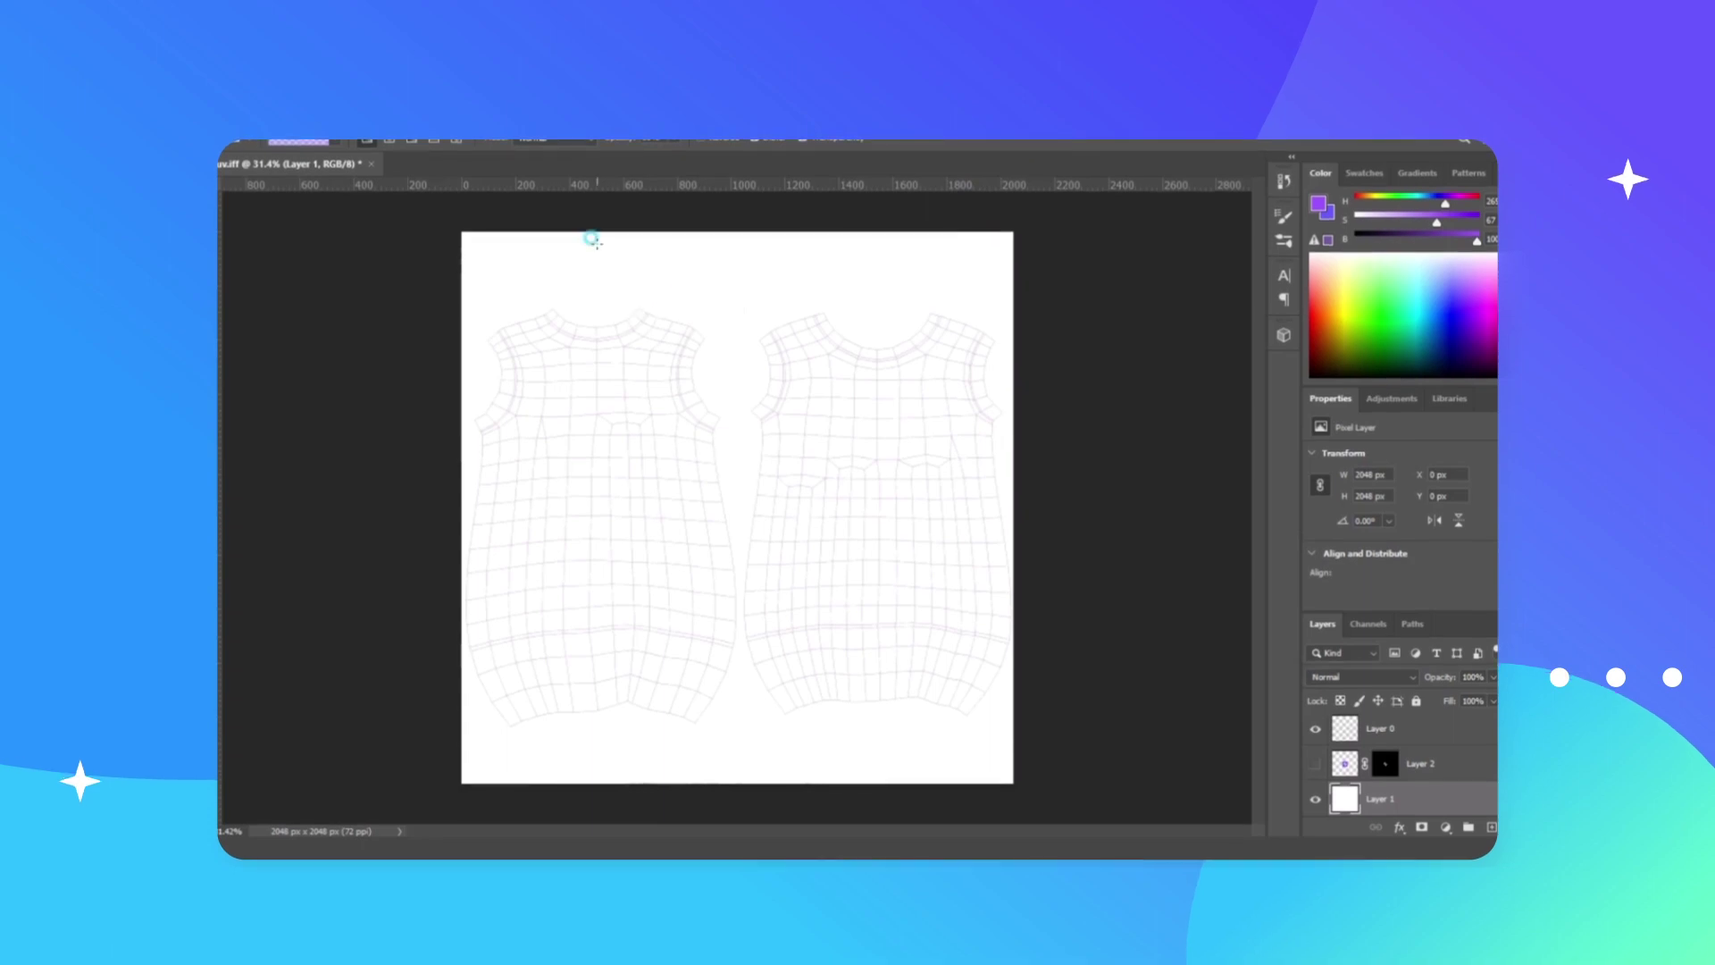
left_click(873, 773)
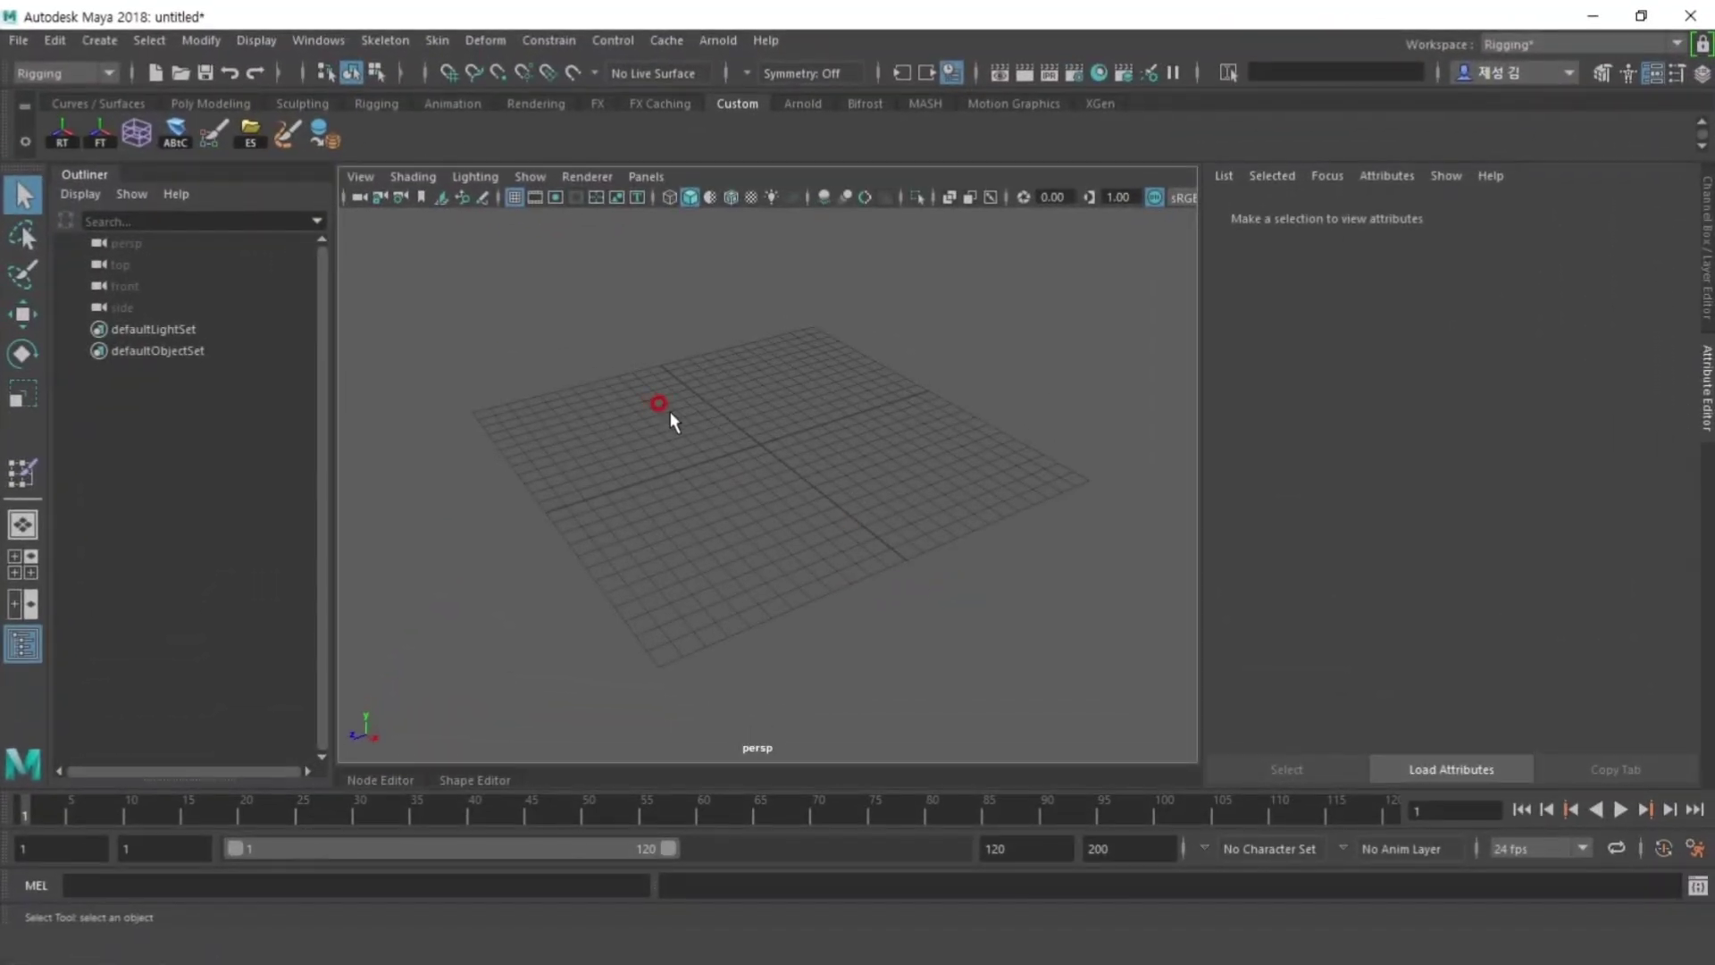
- Import the creatorBaseSet_zepeto.fbx base character through File > Import
left_click(18, 40)
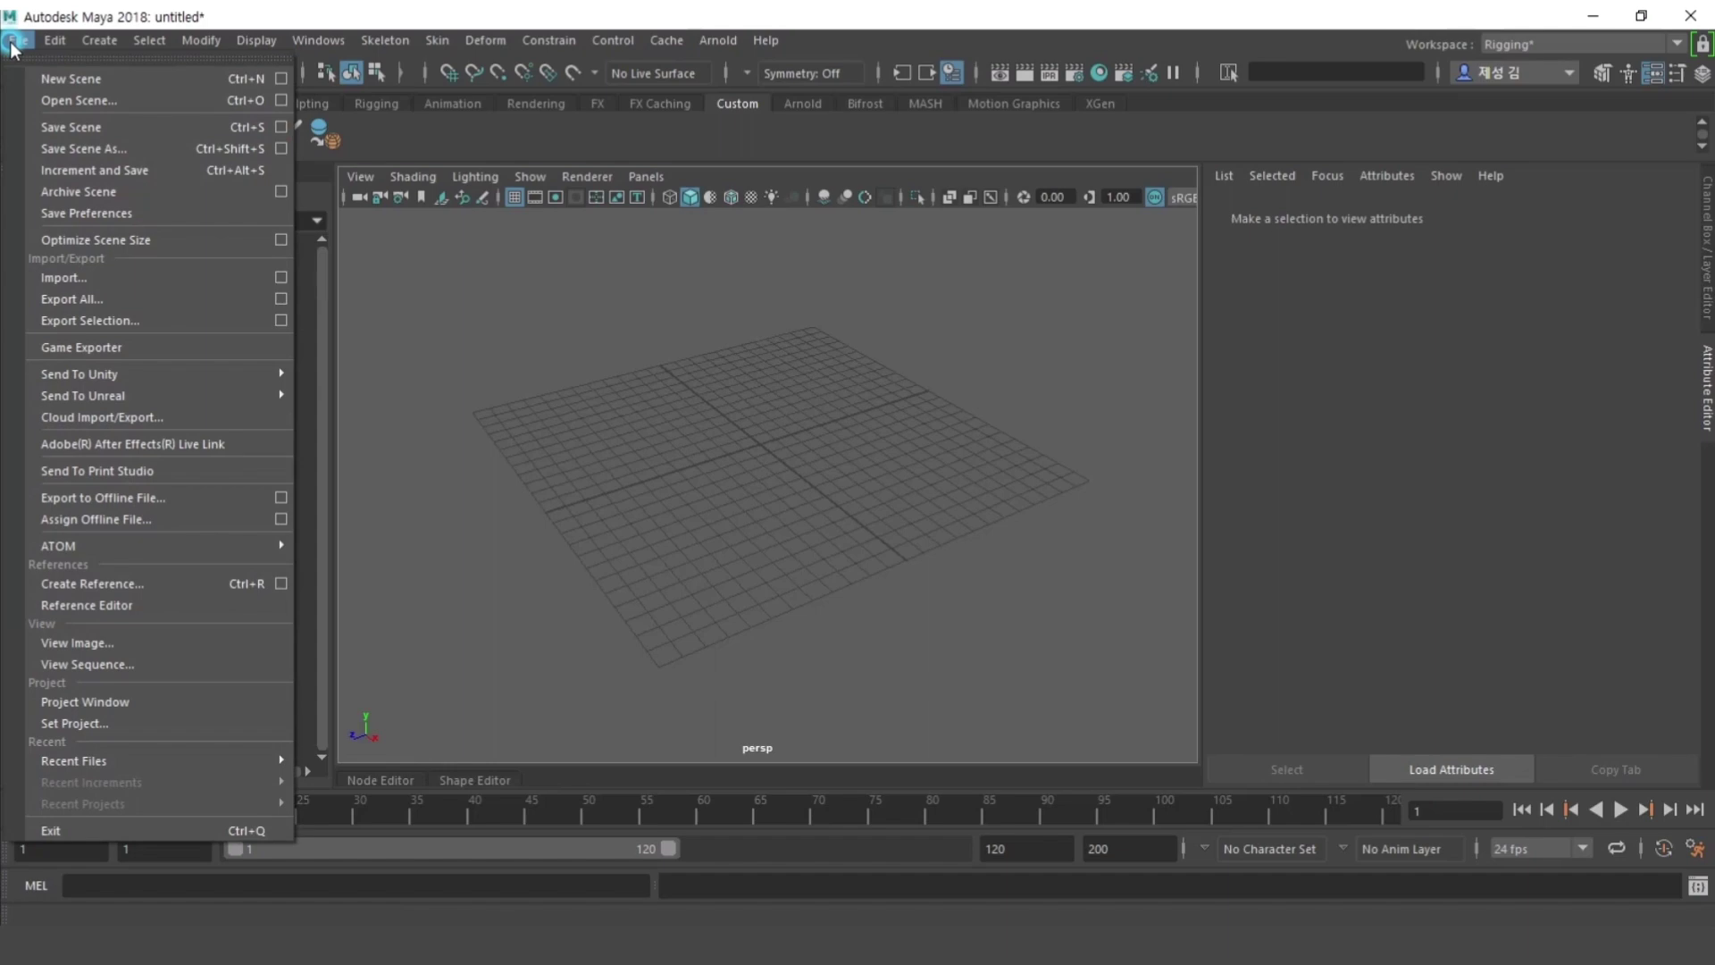
left_click(98, 279)
left_click(557, 240)
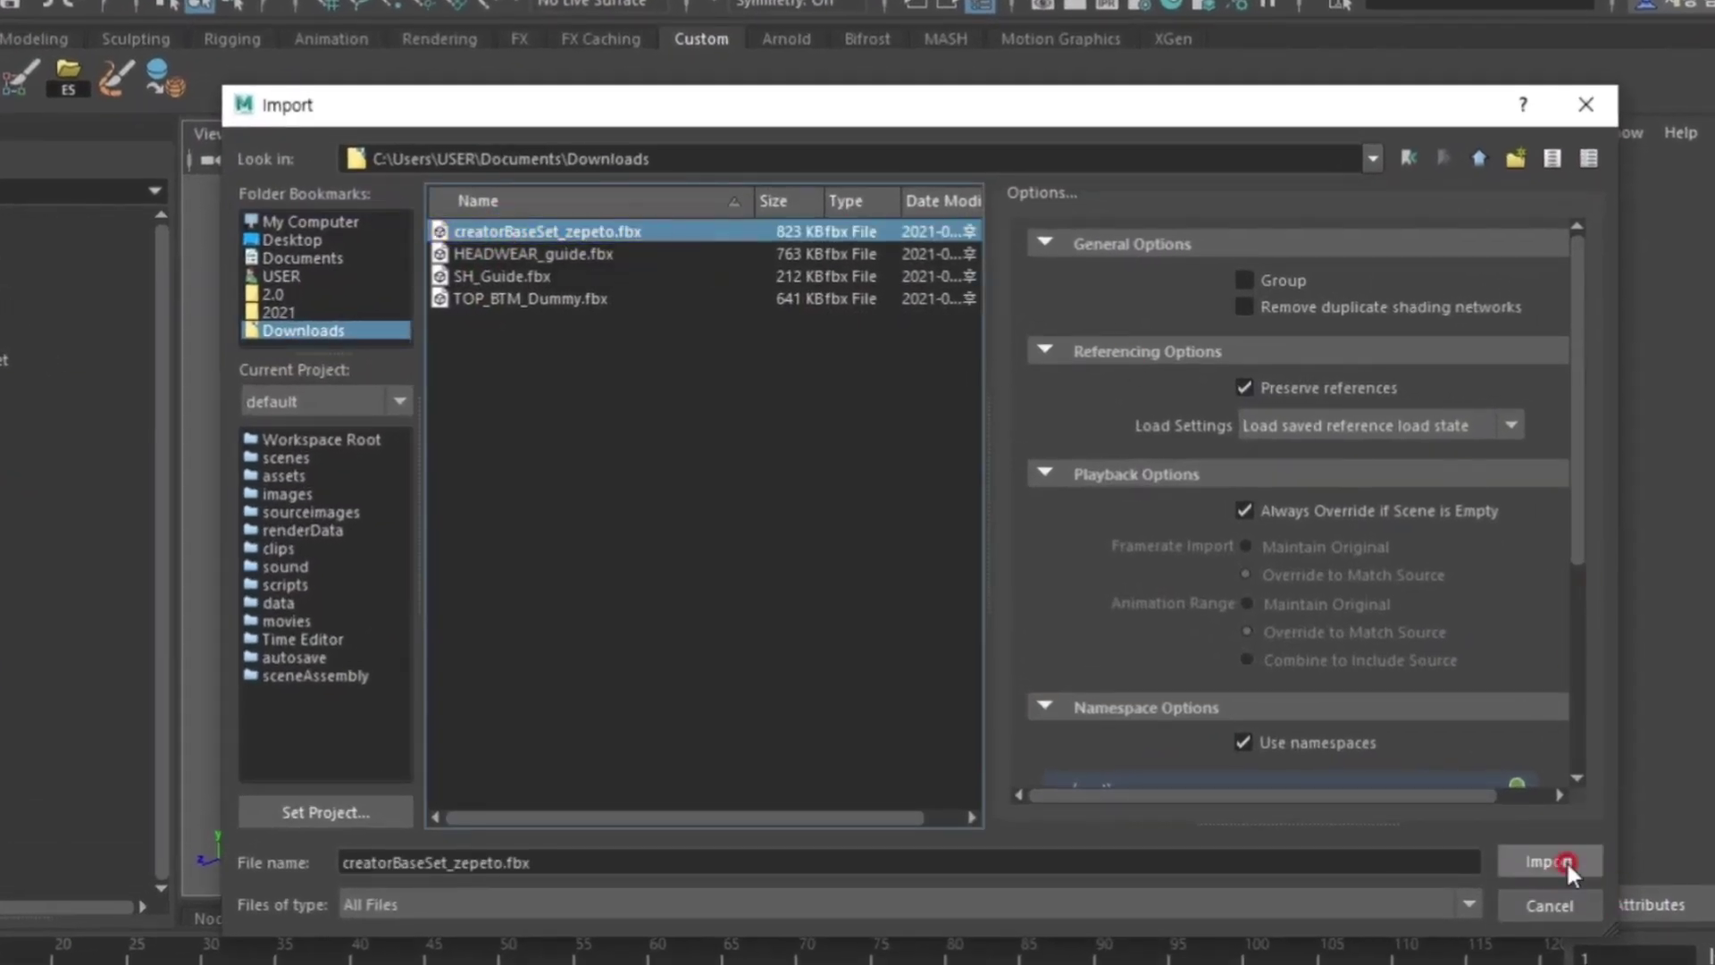
left_click(1567, 860)
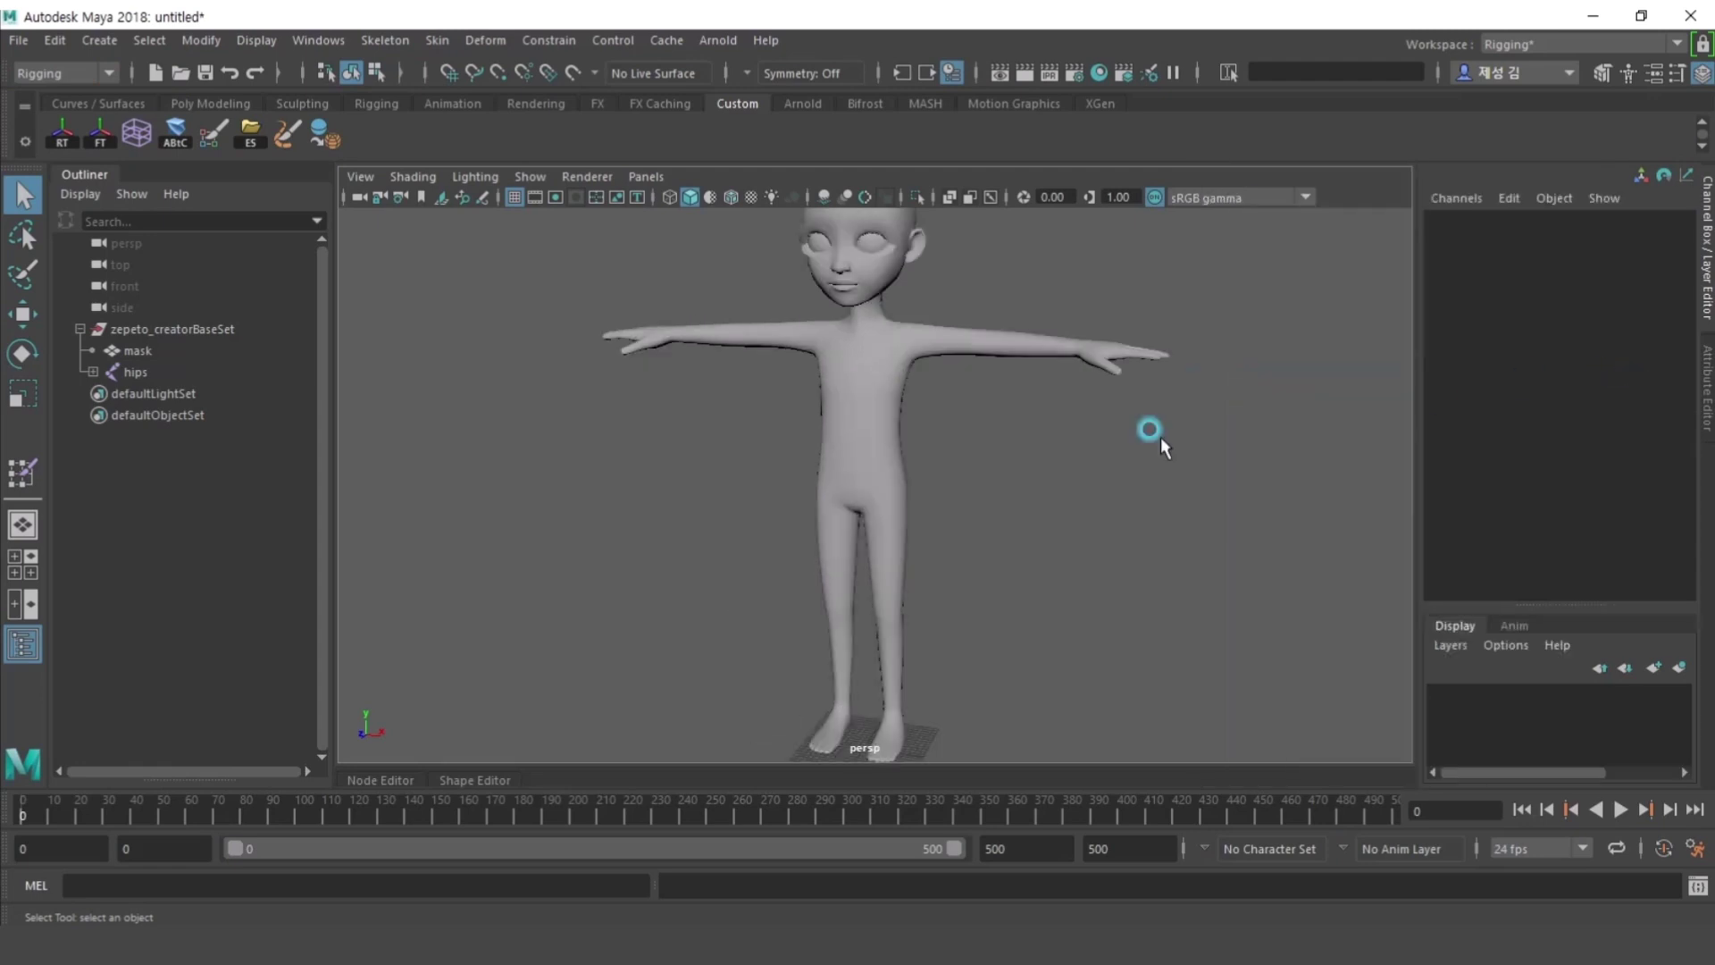
- Move the mask mesh and hips skeleton out of the group to the scene root
left_click_drag(1161, 443, 942, 433, "alt")
left_click(163, 356)
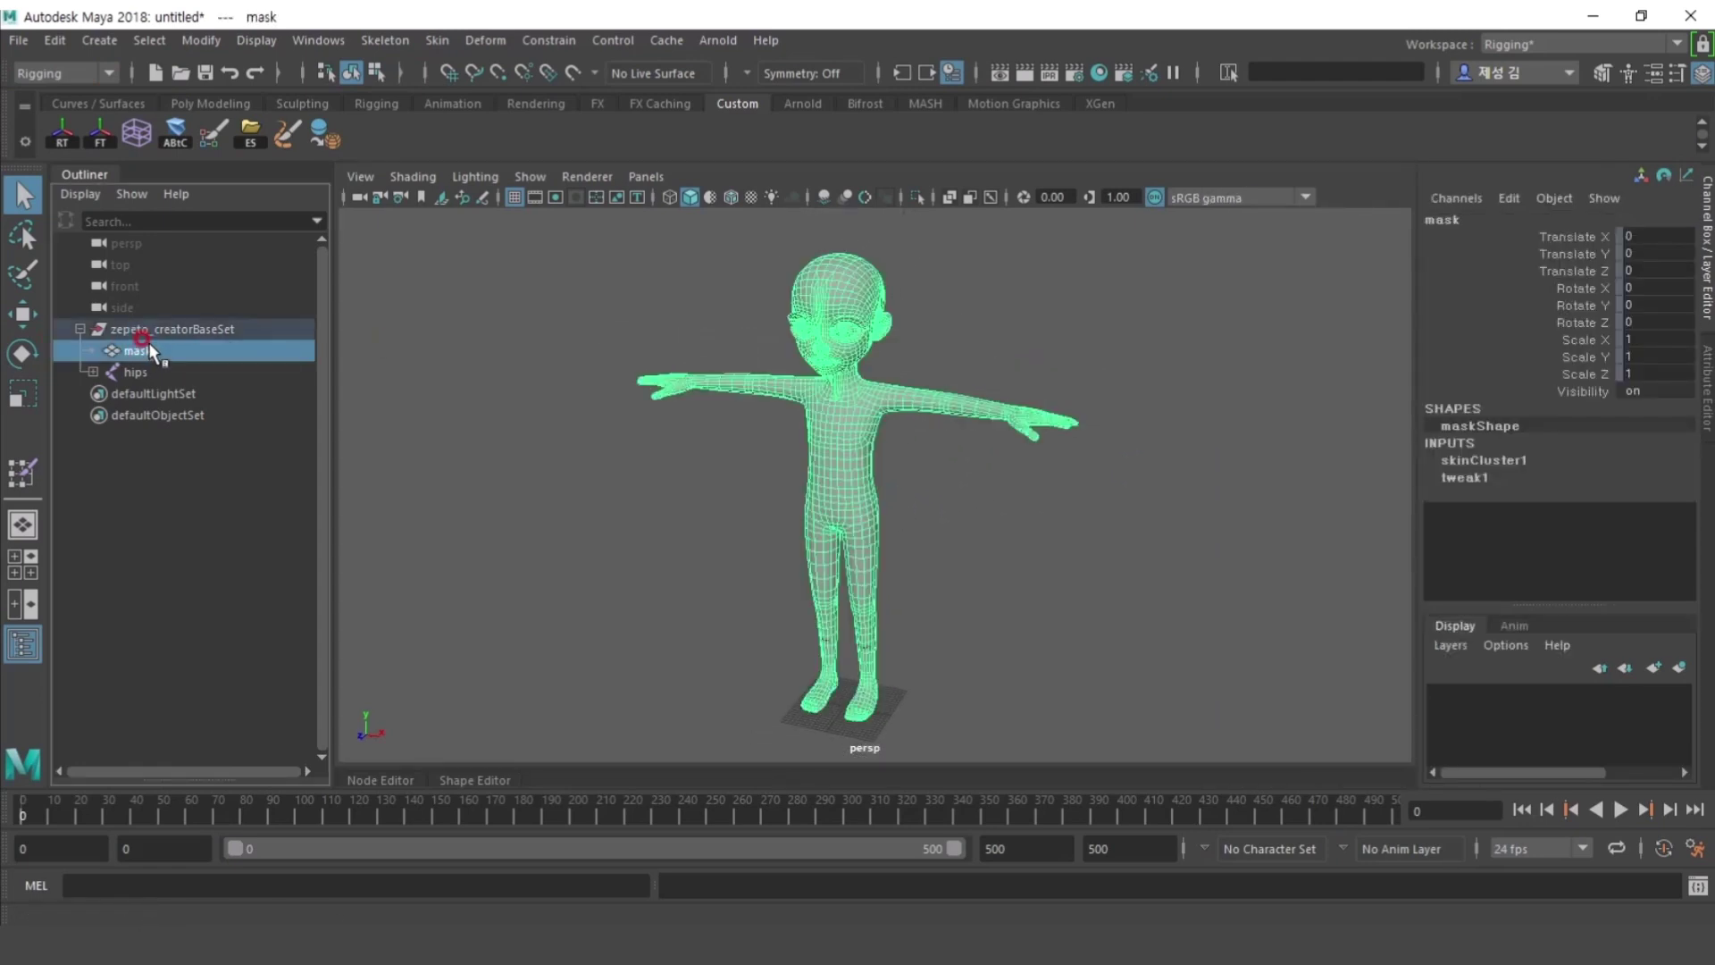
middle_click_drag(1064, 487, 1029, 488, "alt")
left_click(128, 369)
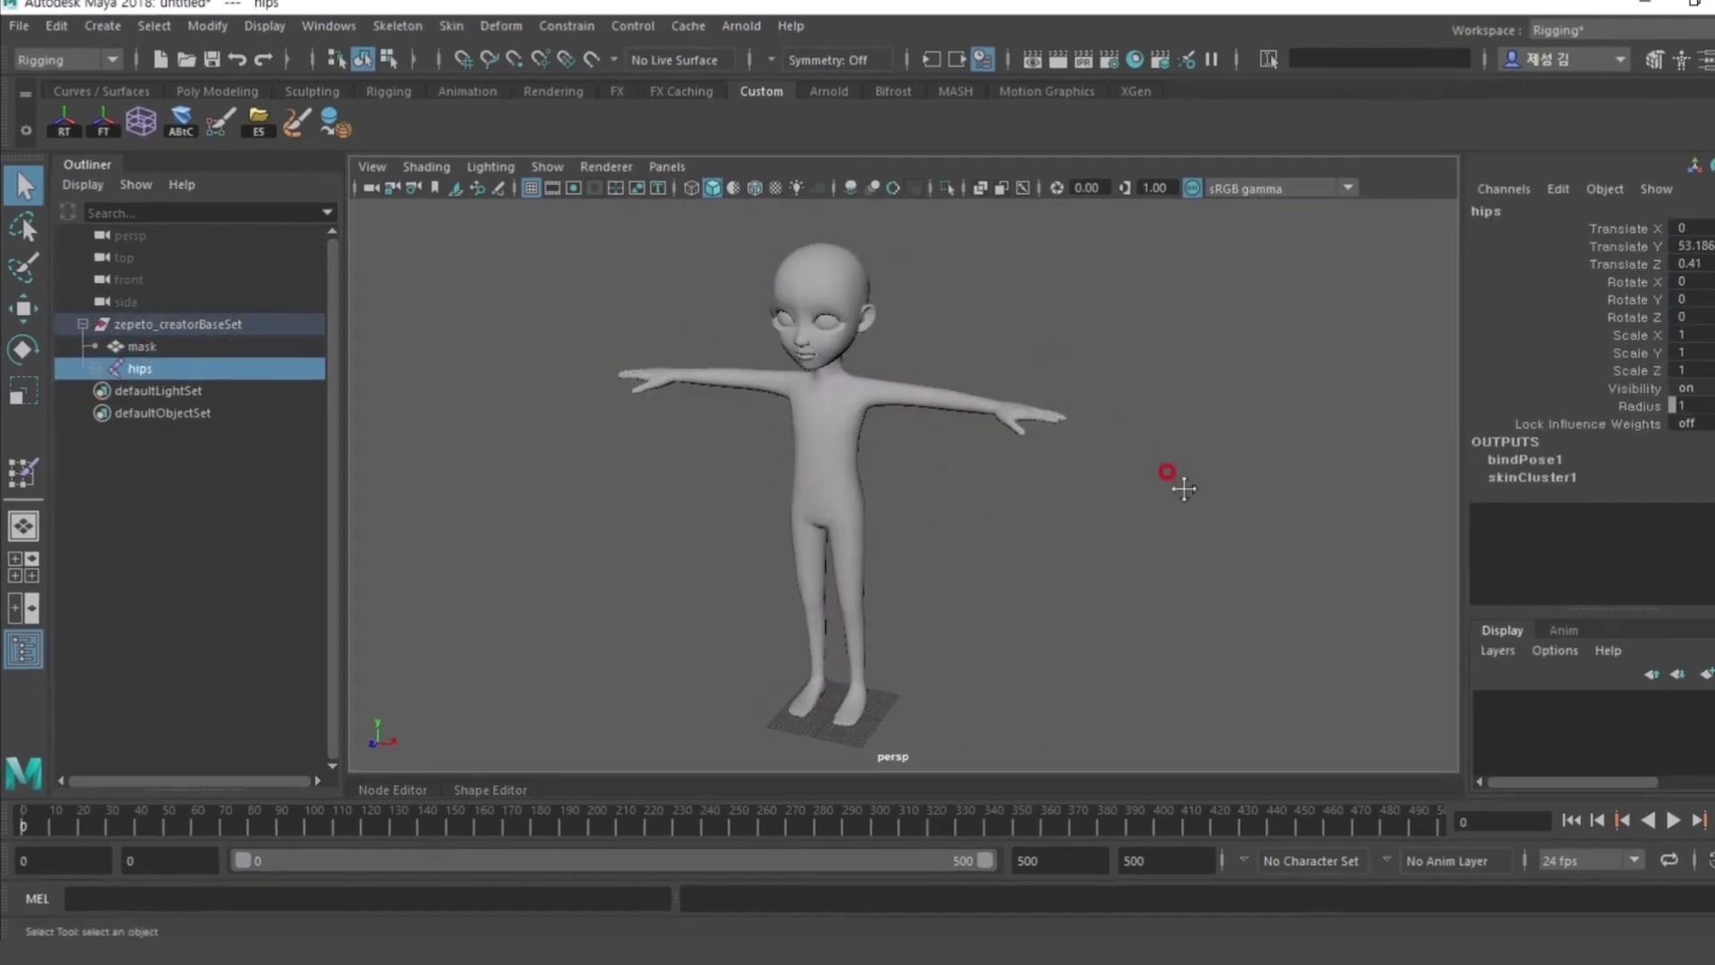
left_click(129, 351)
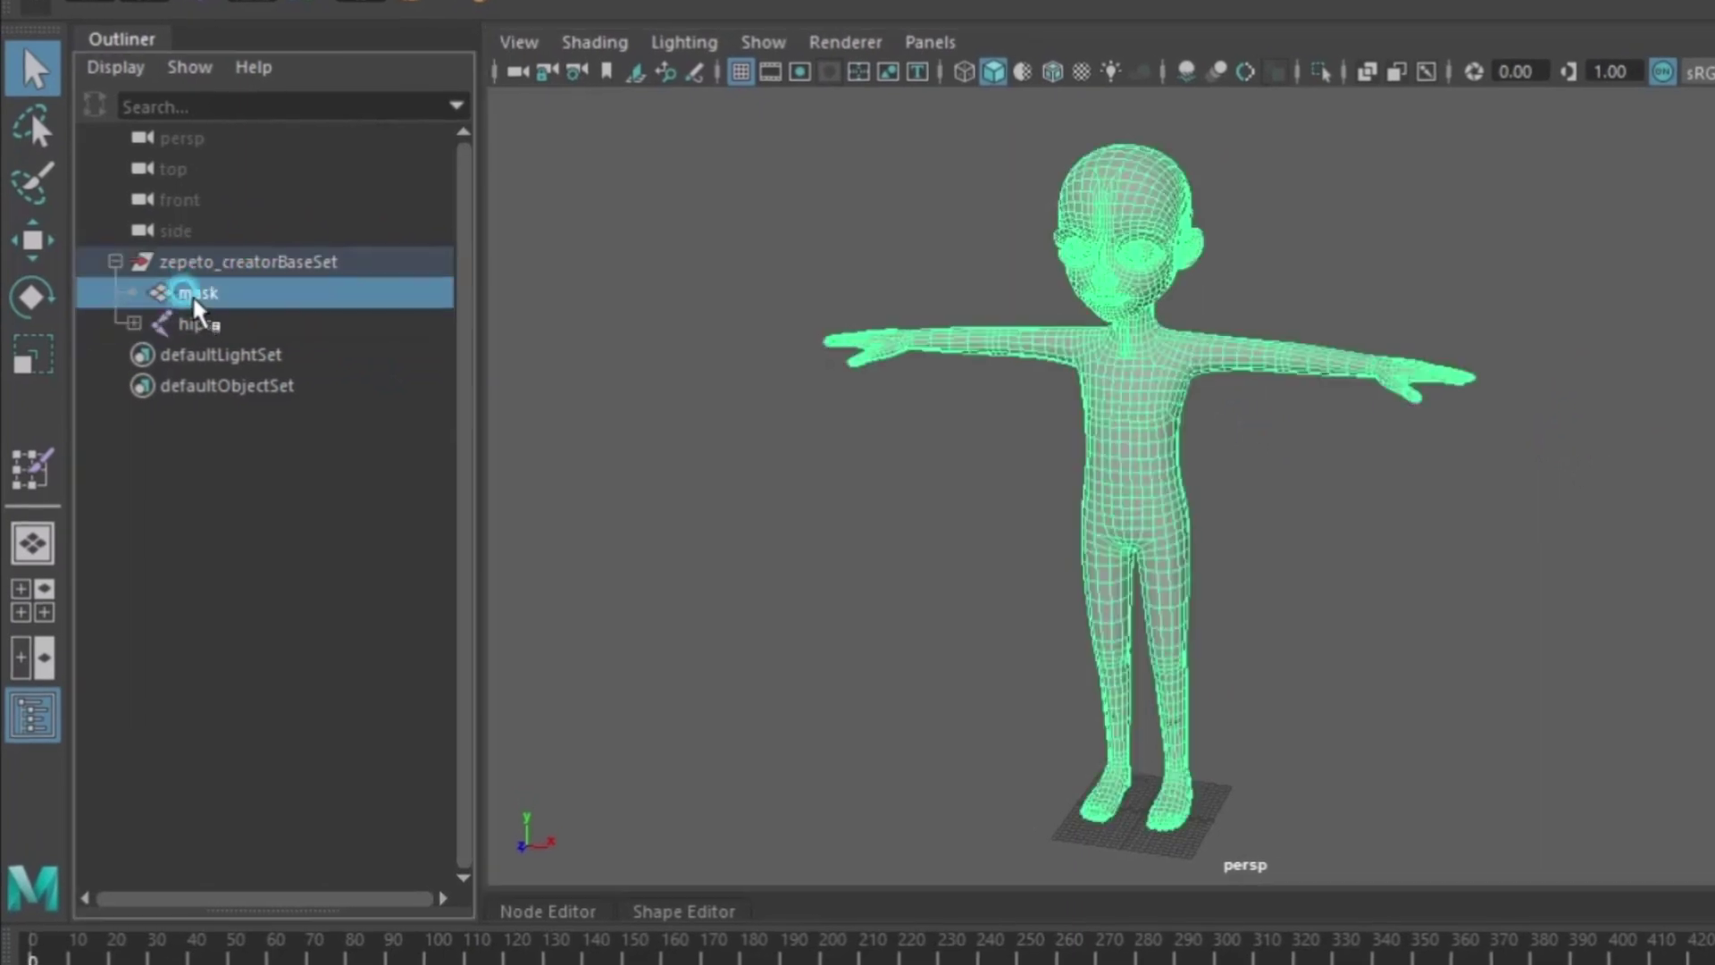
left_click(193, 321, "shift")
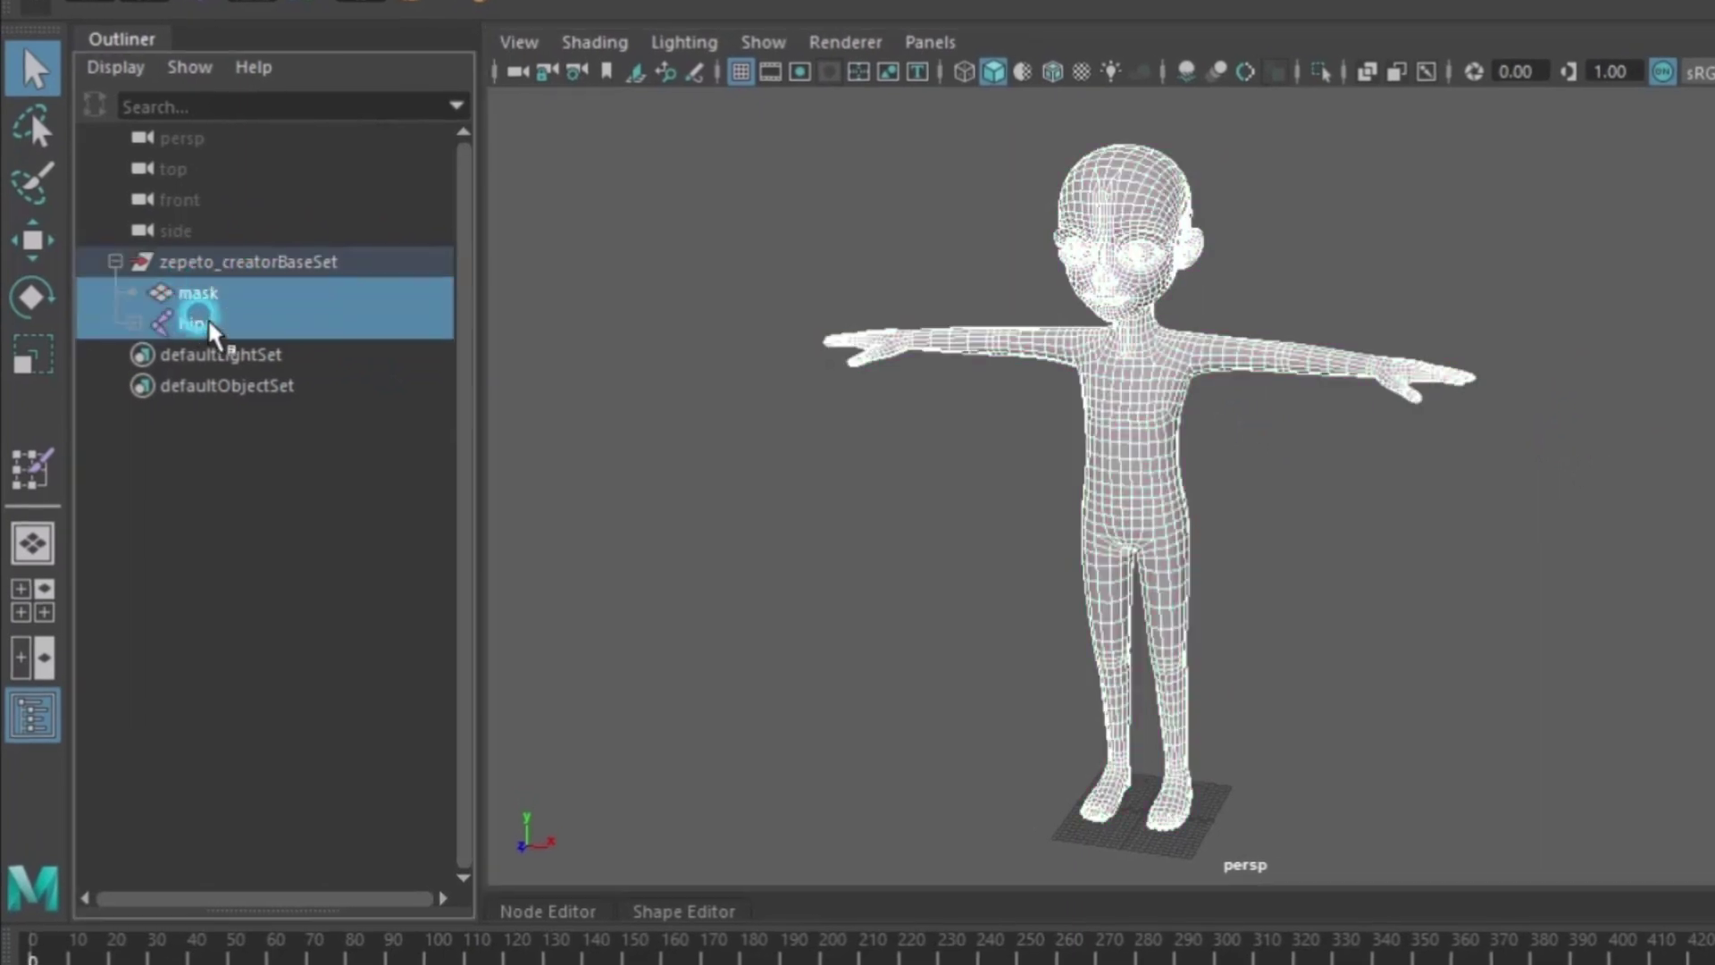
middle_click_drag(193, 320, 199, 244)
- Delete the empty zepeto_creatorBaseSet group
left_click(204, 325)
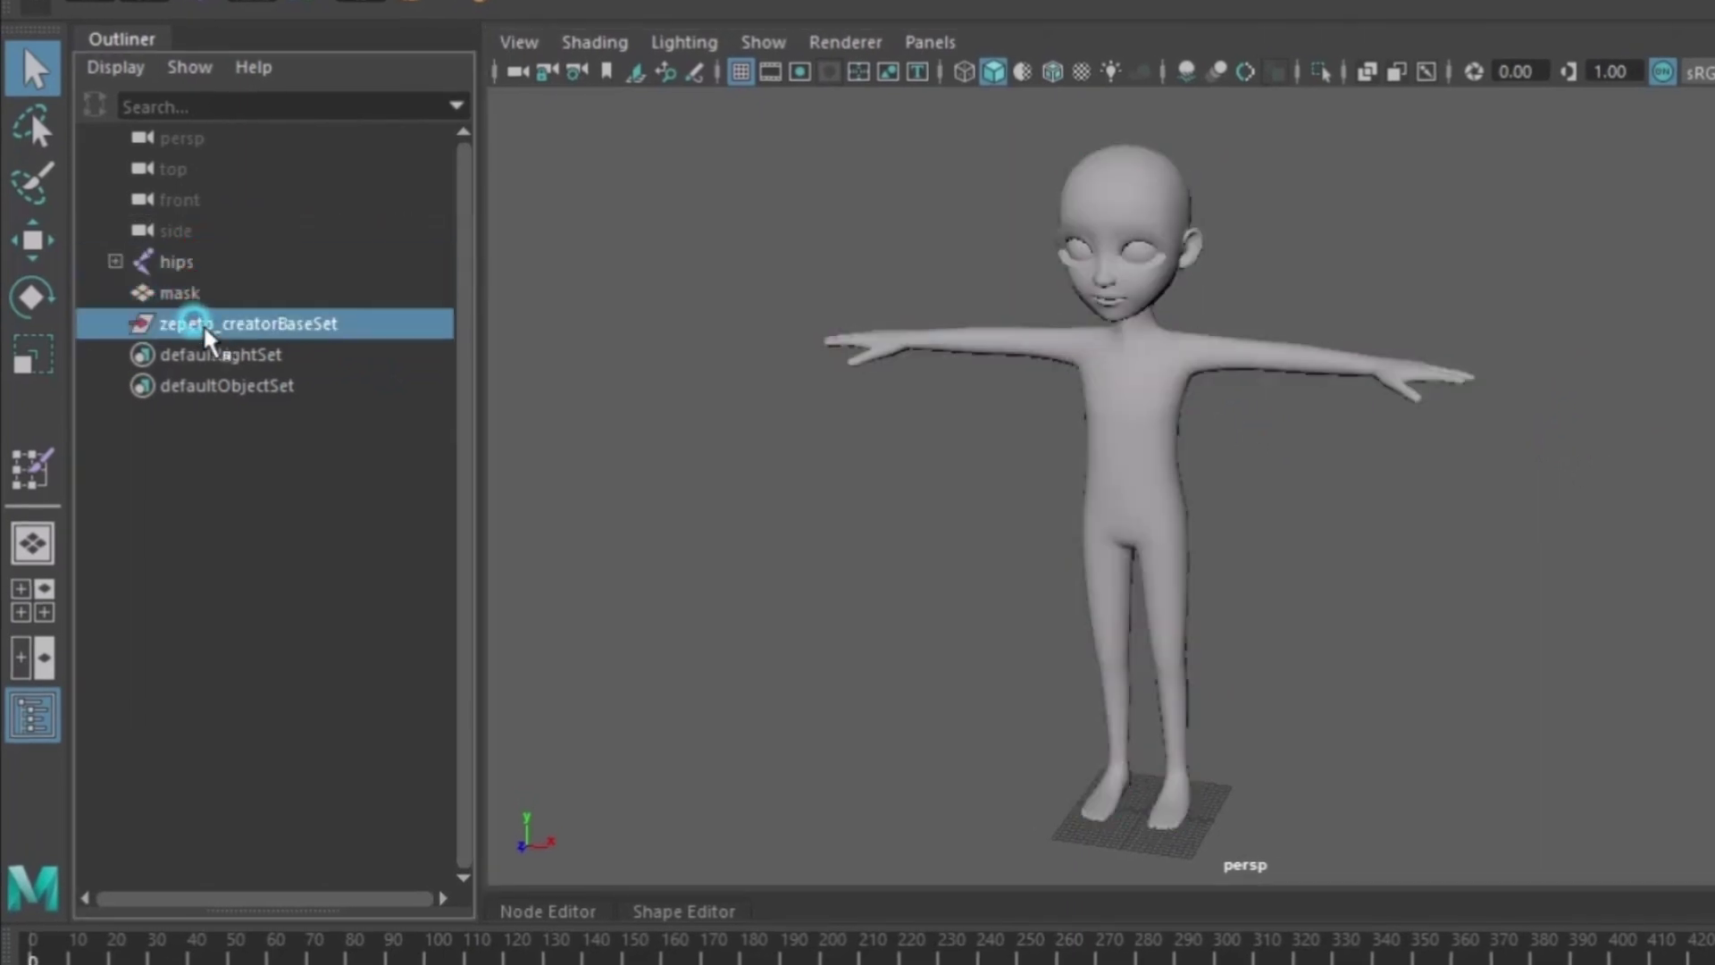
key("Delete")
left_click(1149, 432, "alt")
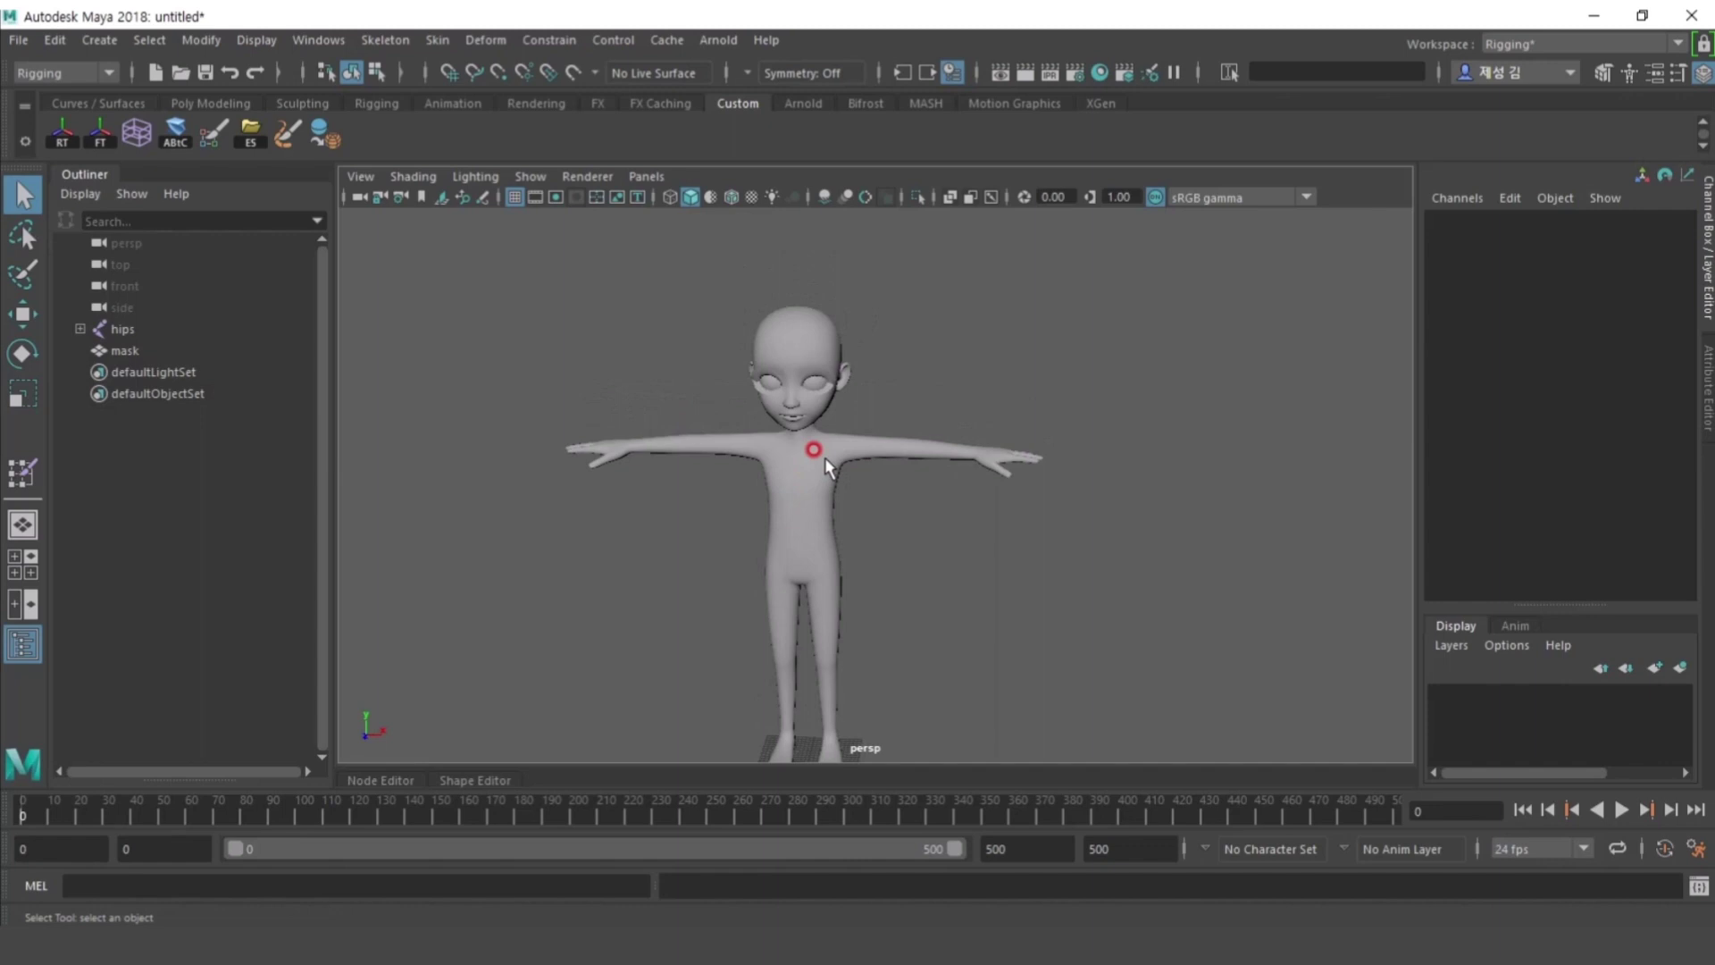
scroll(872, 449, "up", 3)
- Rotate both shoulder joints to -7.5 on Z
key("4")
left_click(860, 413)
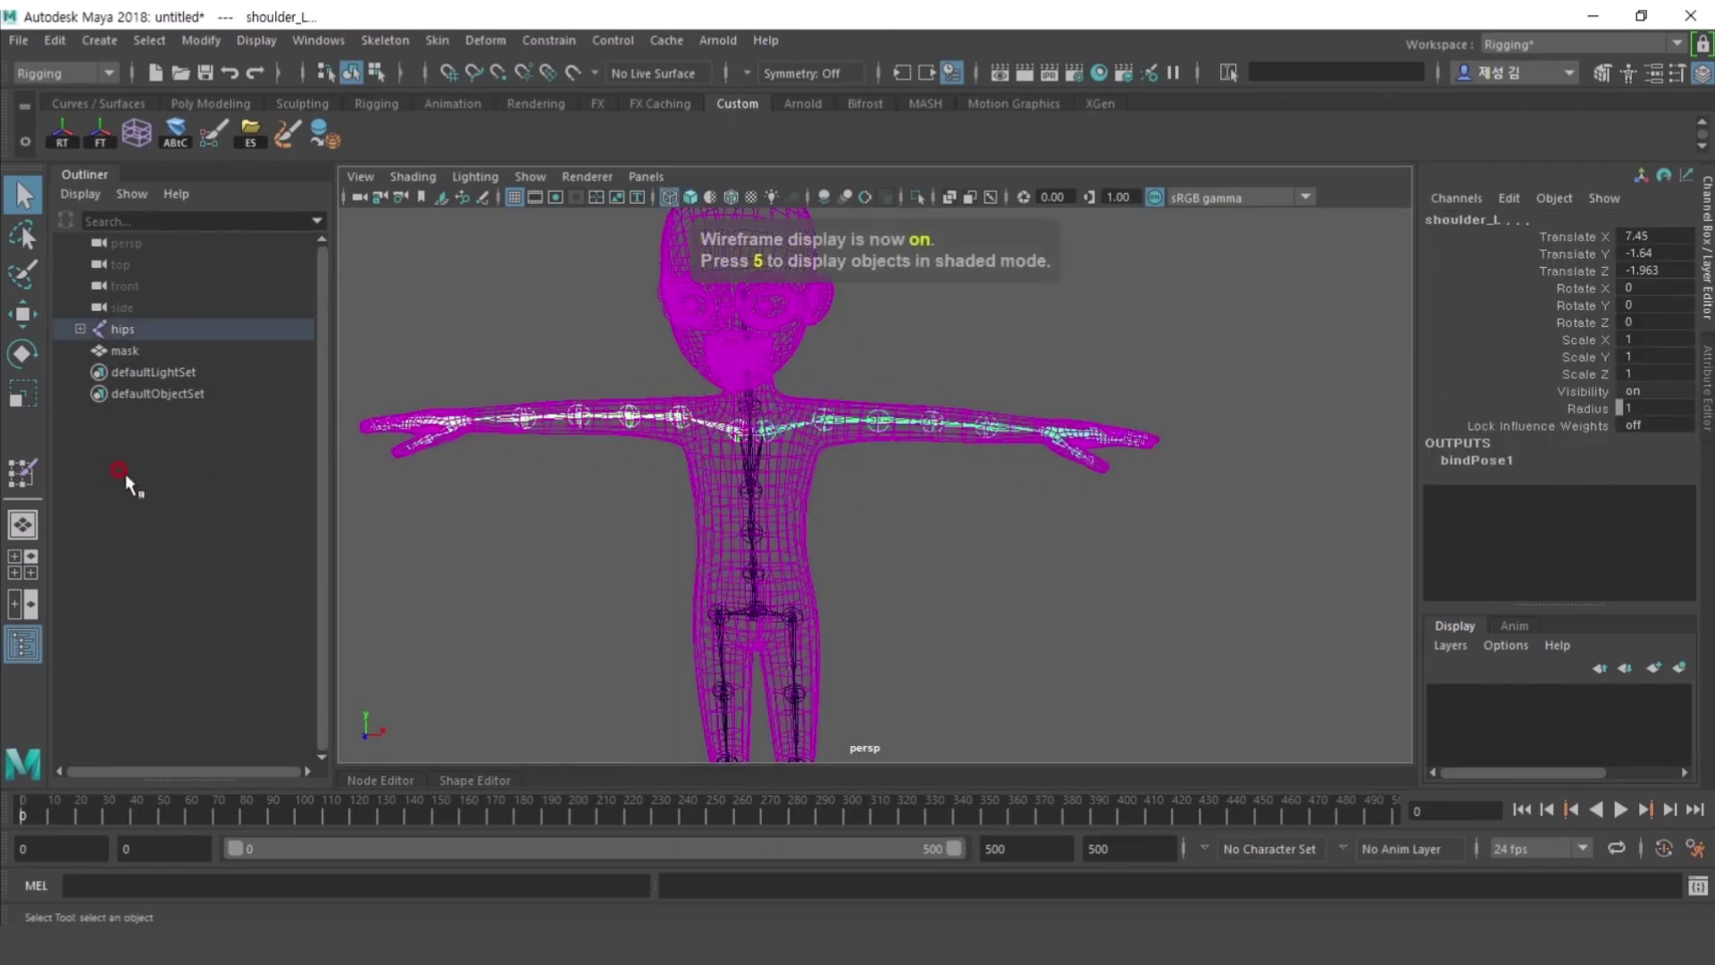
key("f")
left_click(210, 436)
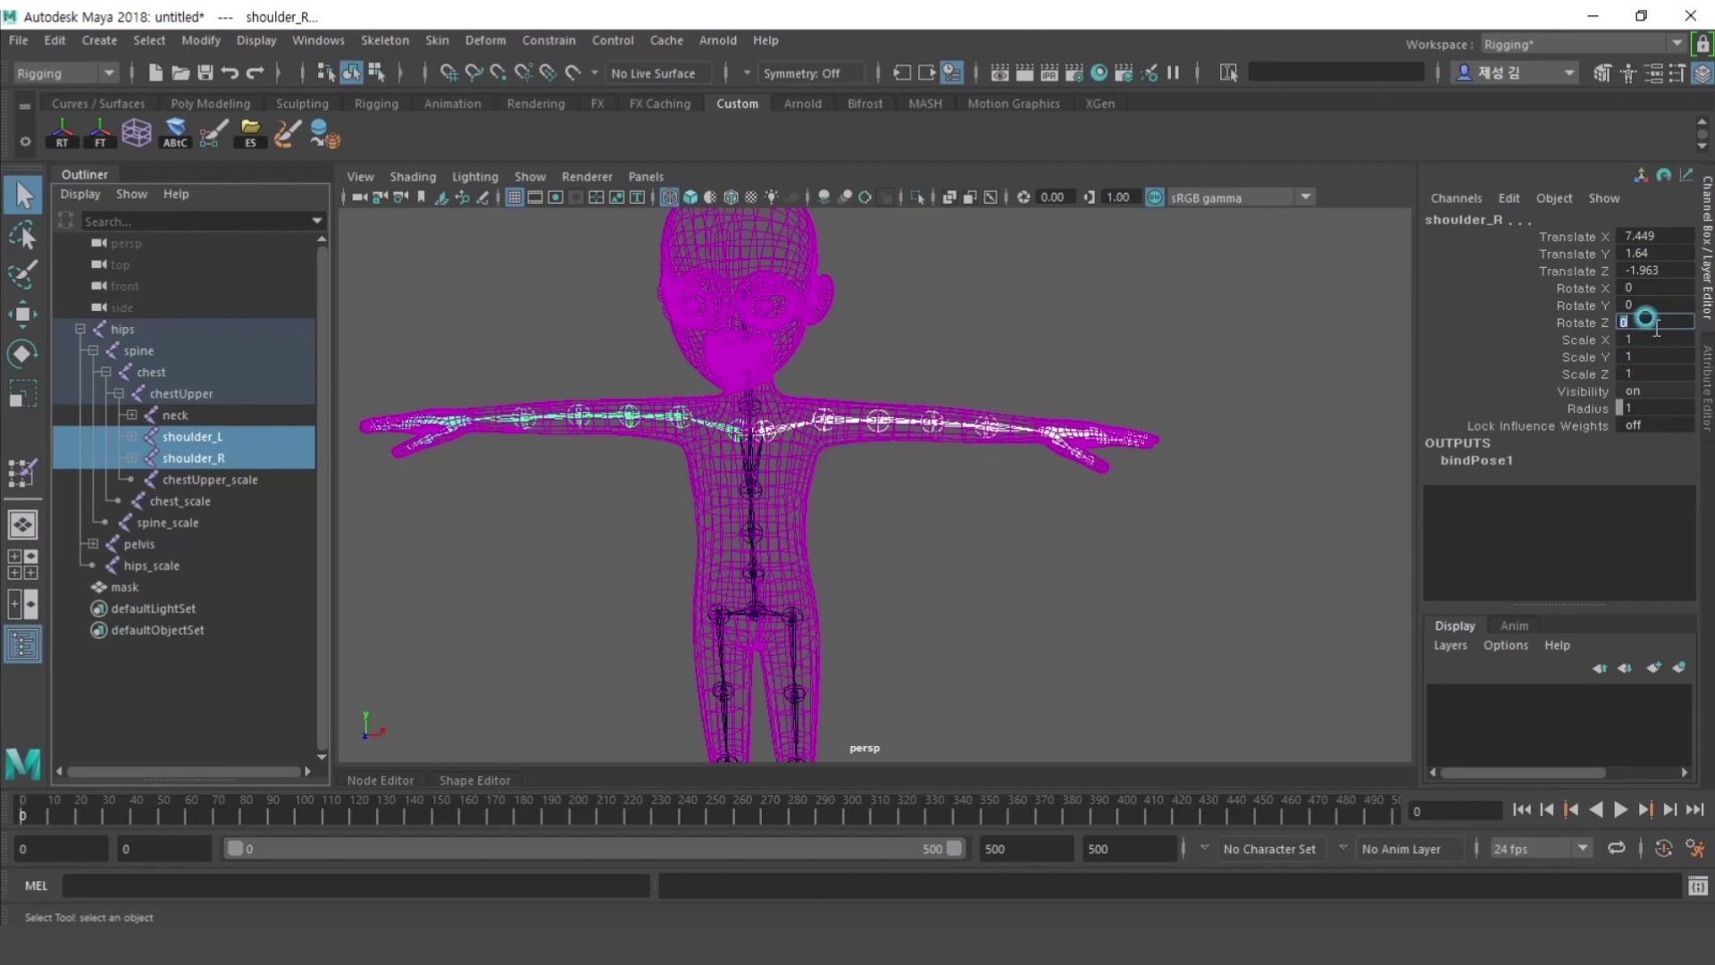
type("-7.5")
key("Return")
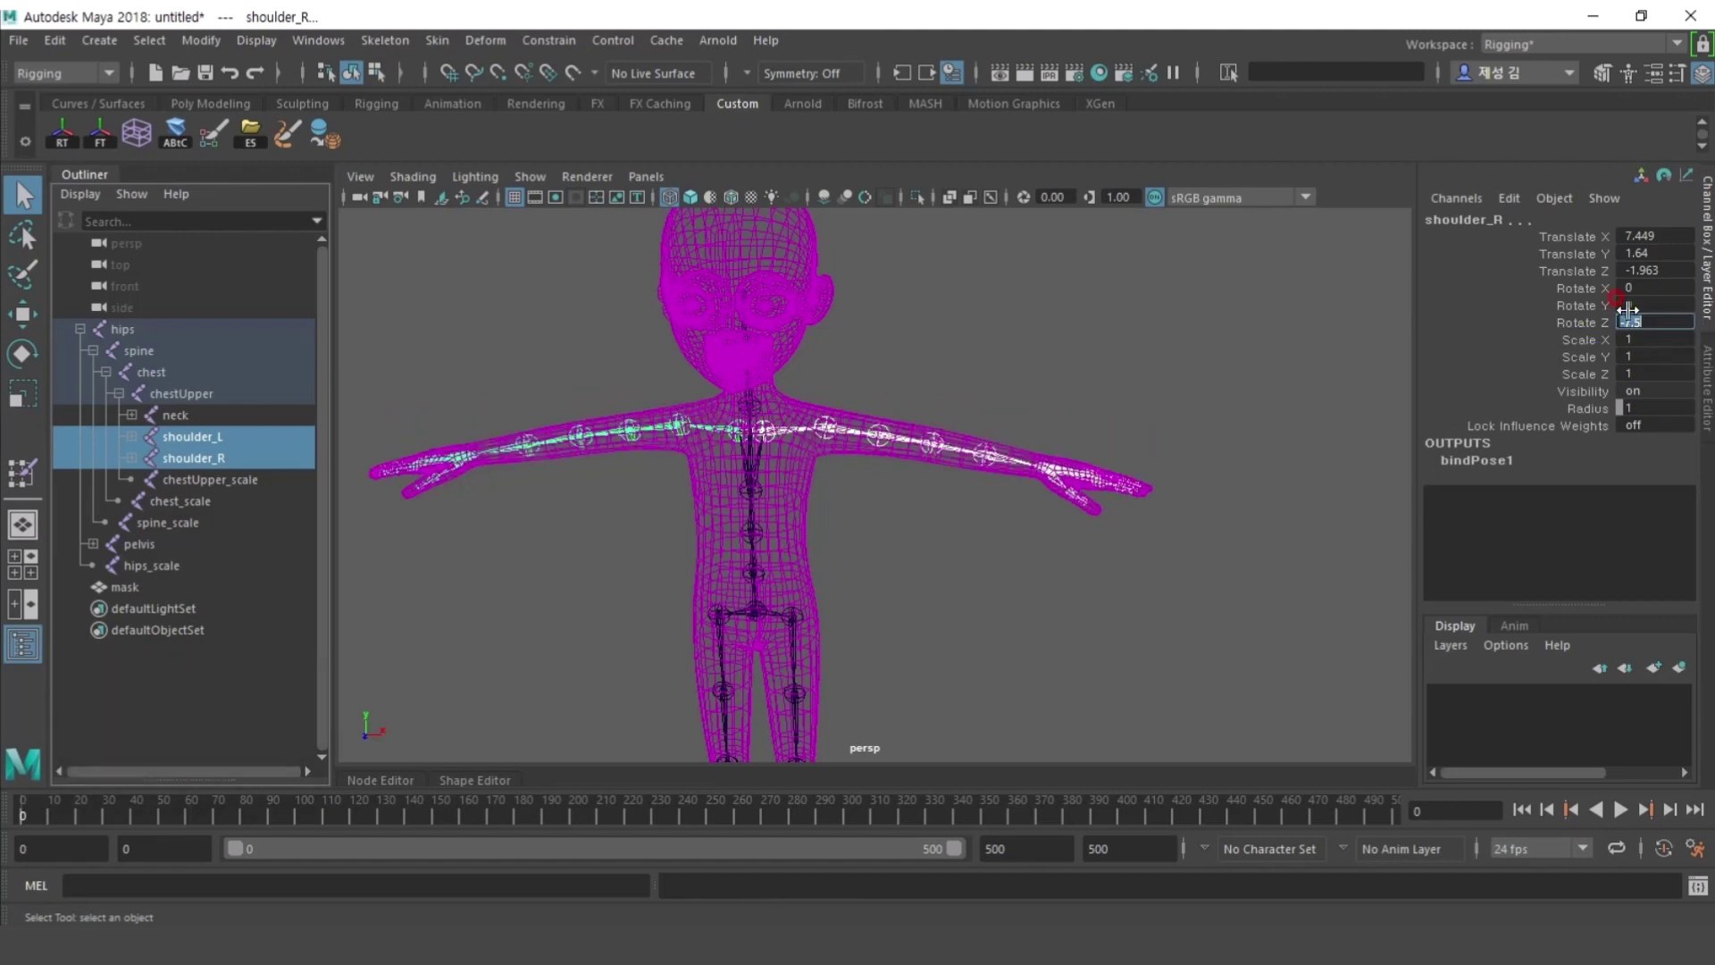
- Rotate upperArm_L and upperArm_R to -40 on Z
left_click_drag(1009, 456, 140, 465, "alt")
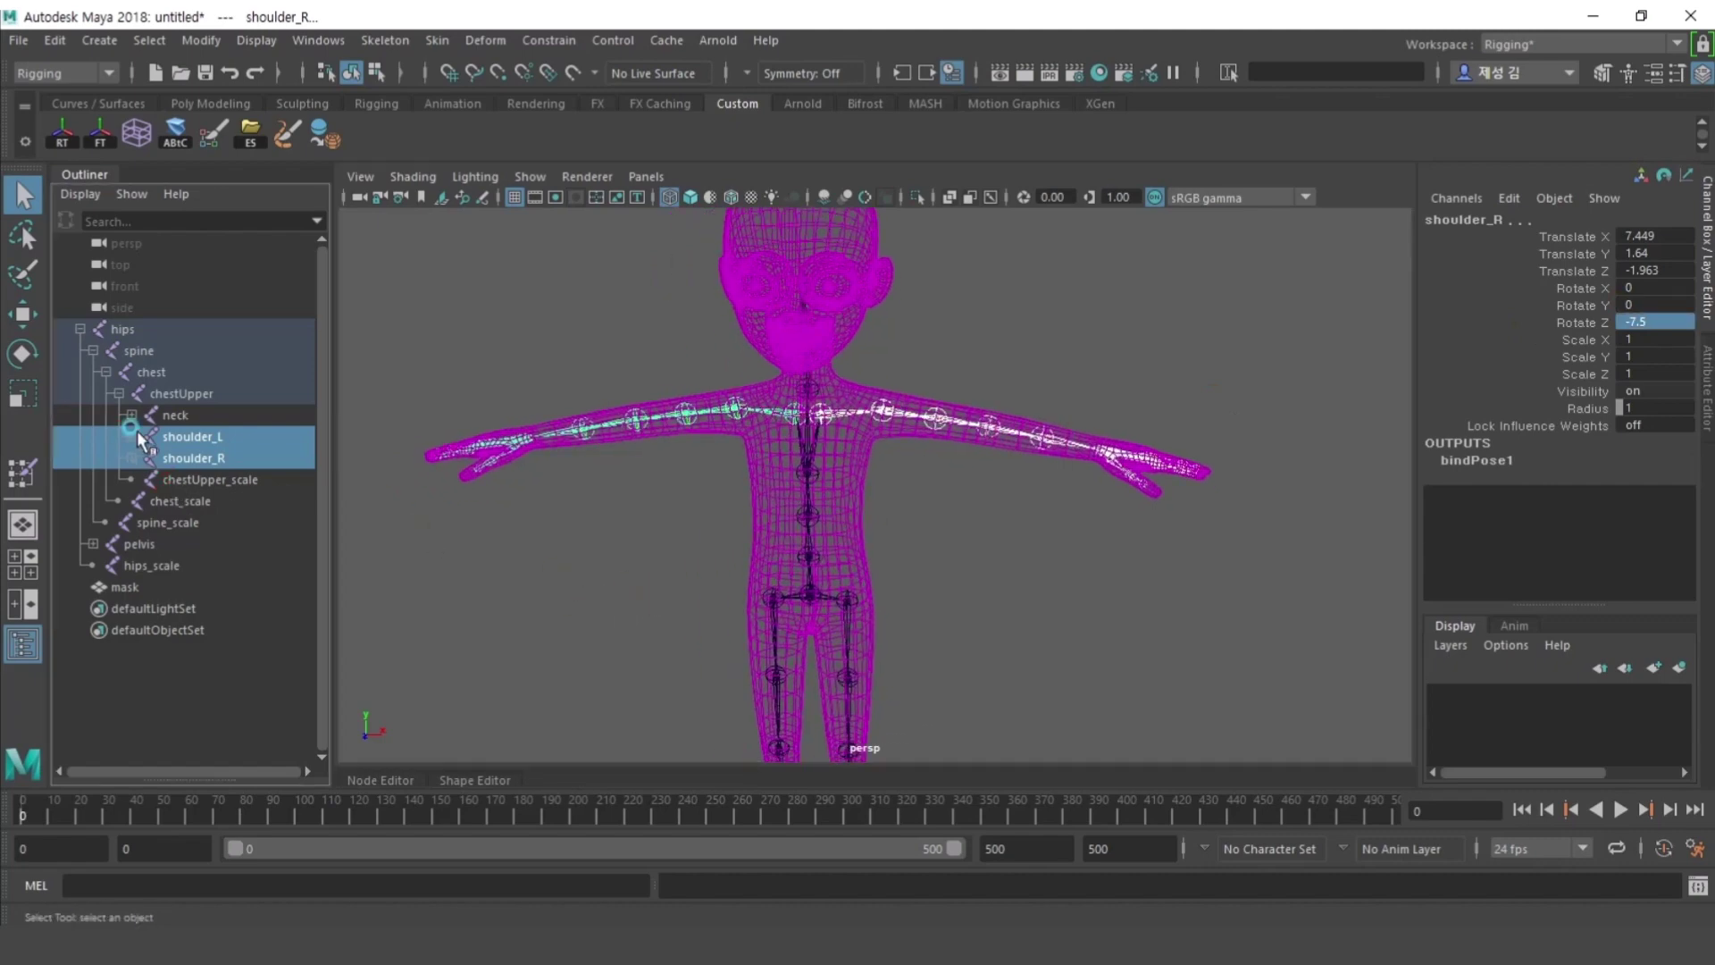
left_click(132, 435)
left_click(214, 458)
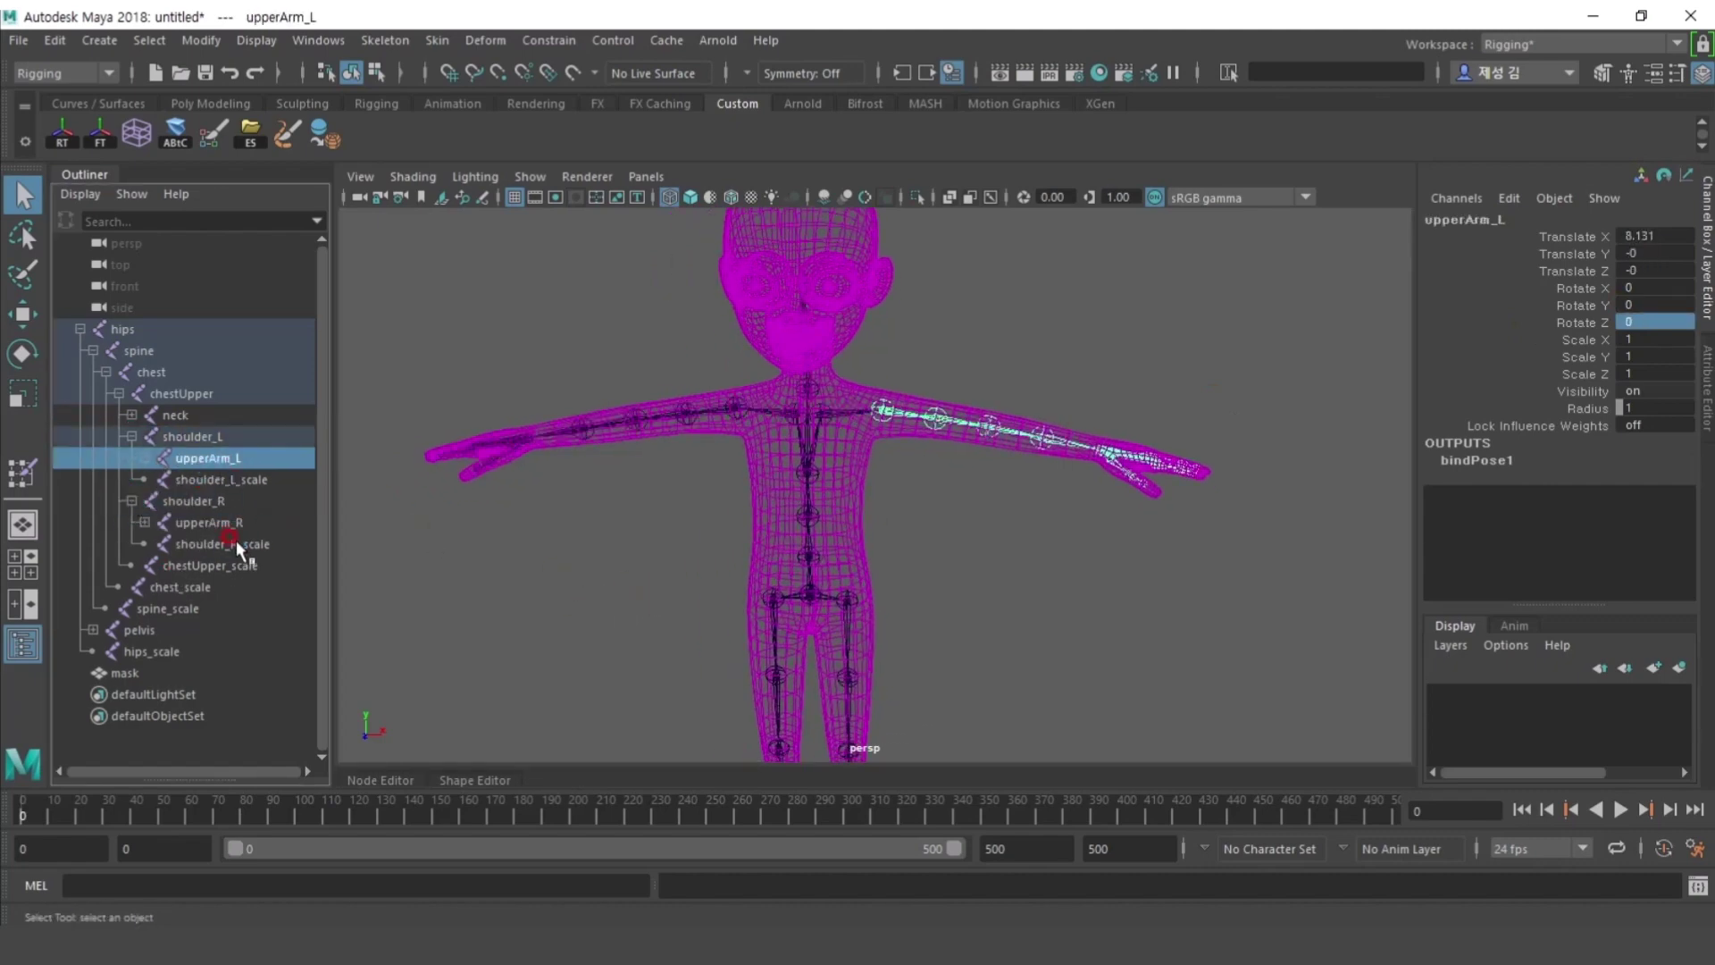
left_click(227, 525, "ctrl")
left_click_drag(1095, 492, 994, 483, "alt")
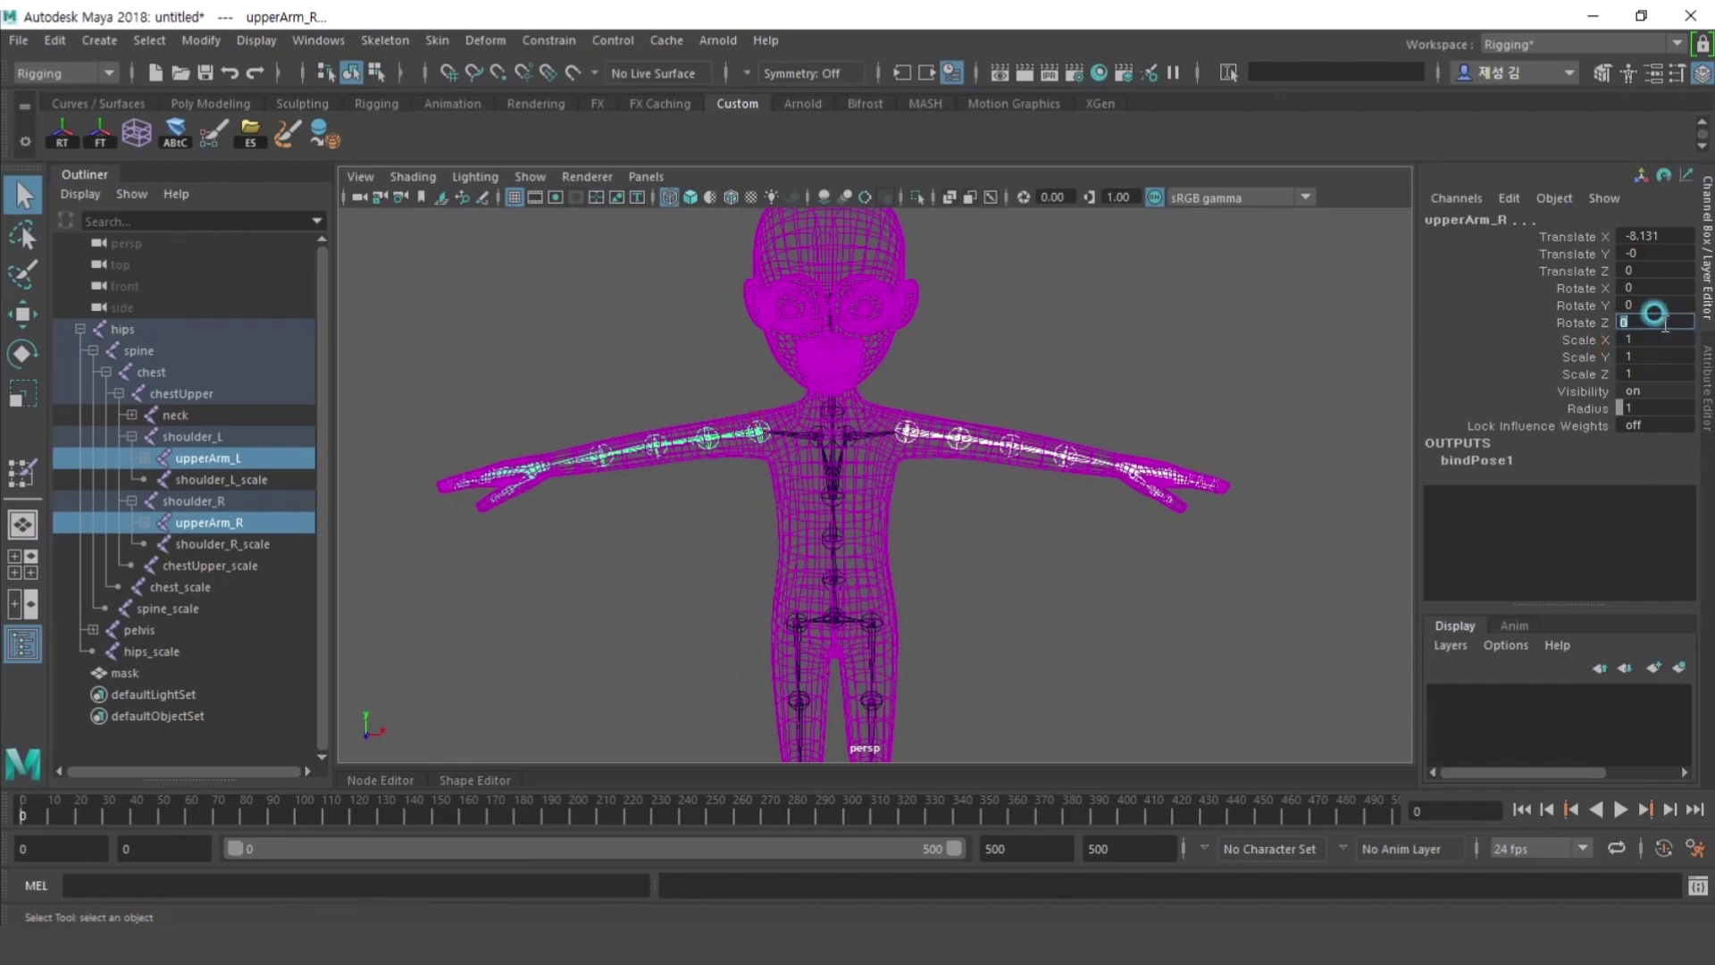
type("-40")
key("Return")
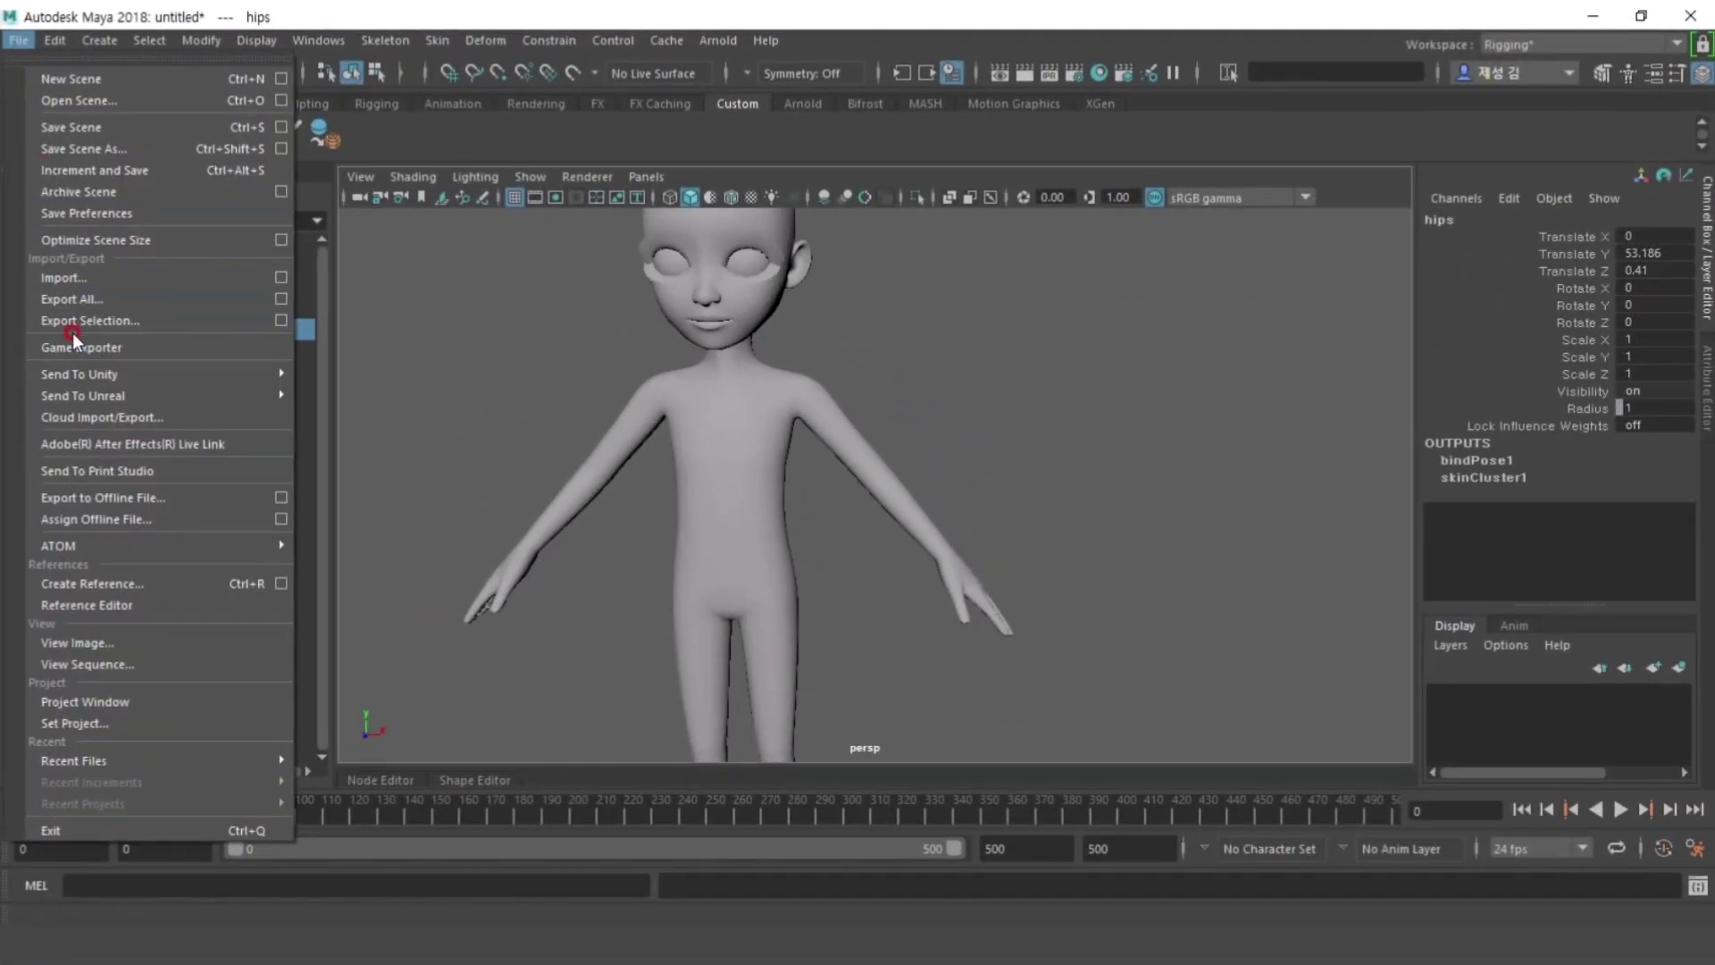
- Import TOP_BTM_Dummy.fbx guides and hide the hips skeleton with Ctrl+H
left_click(80, 285)
left_click(618, 307)
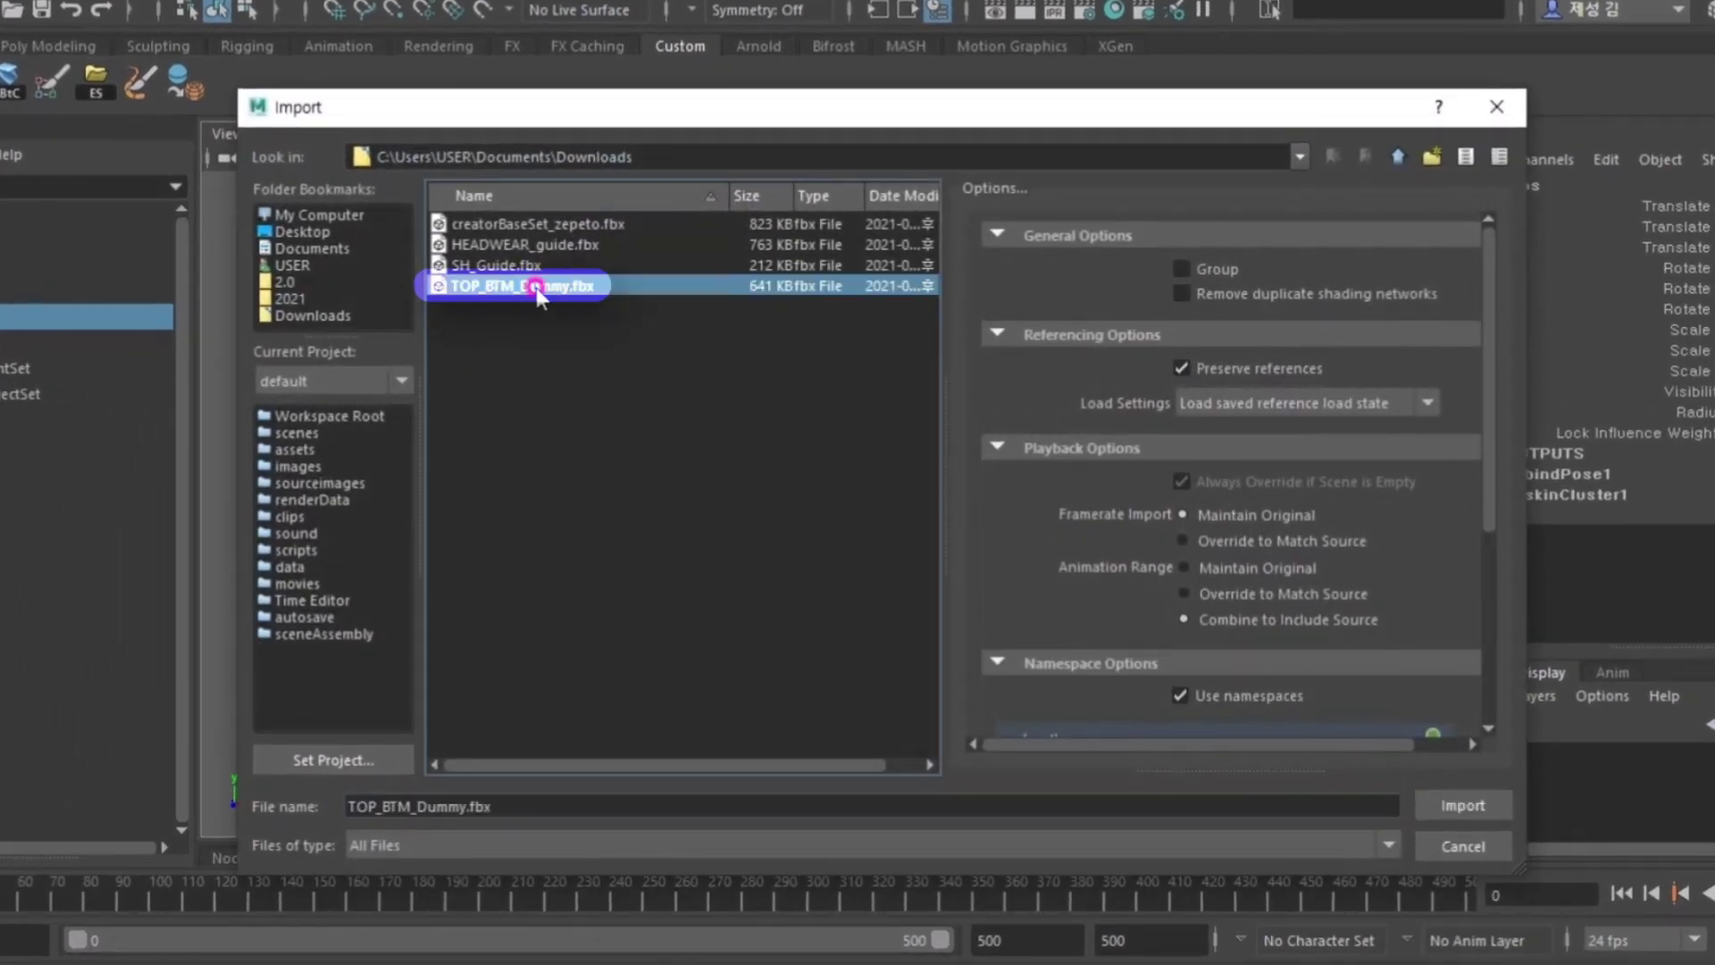
left_click(1455, 806)
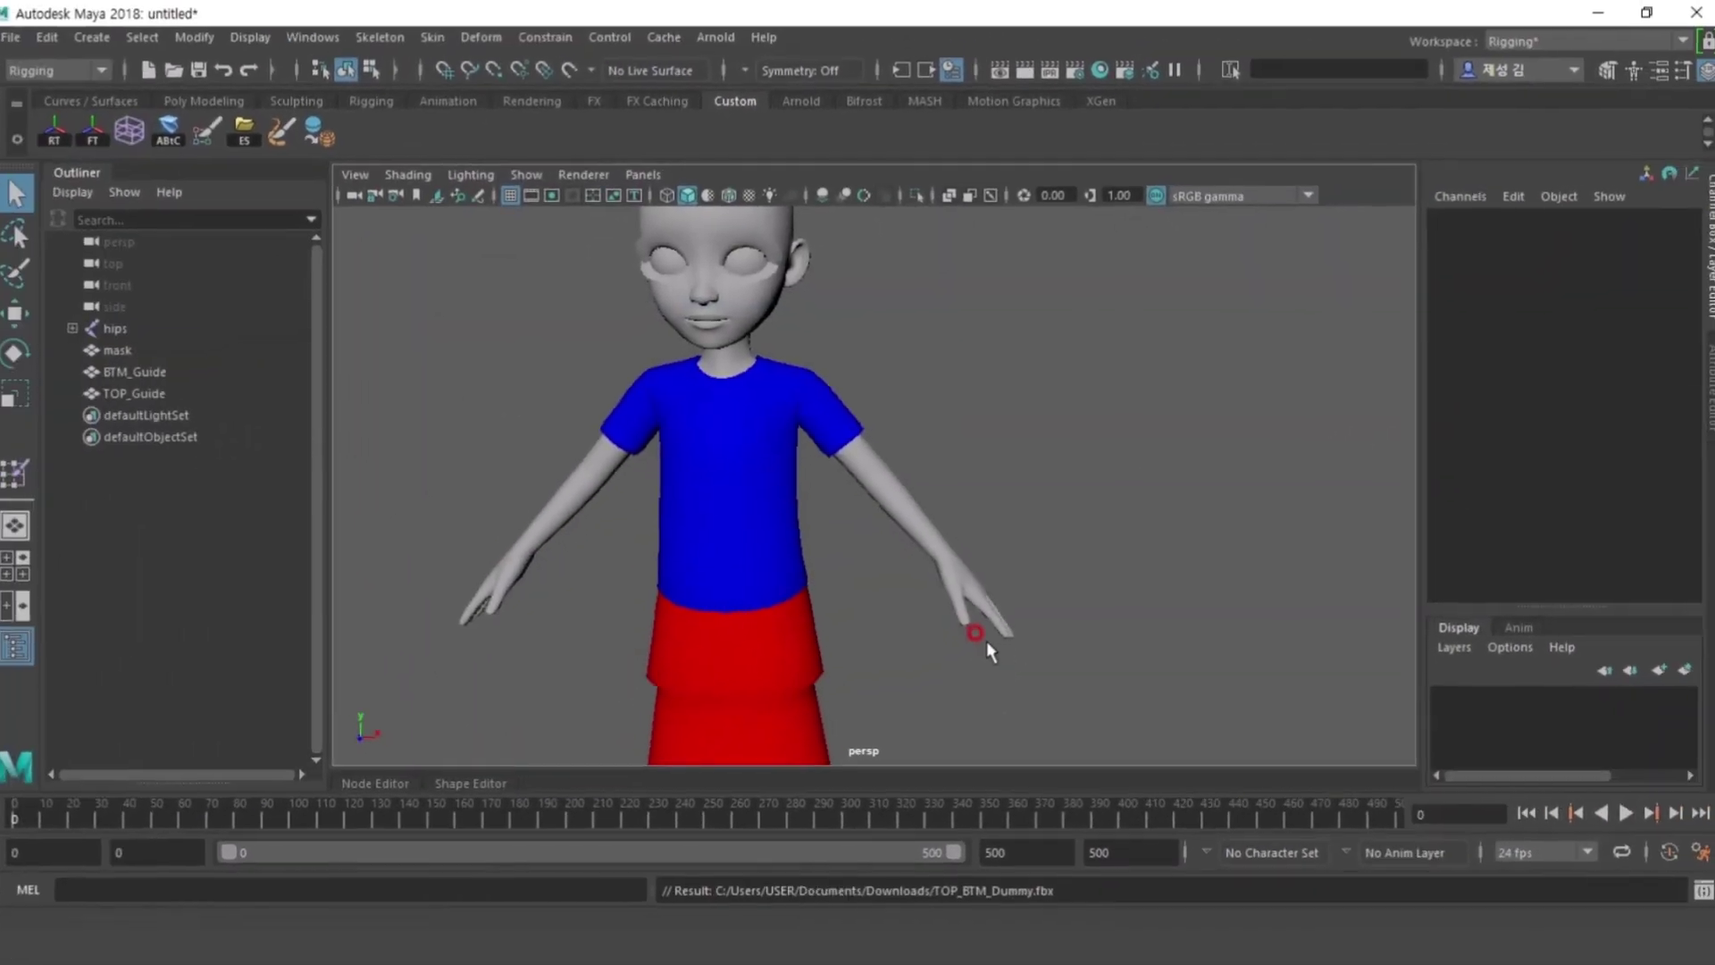
left_click(865, 517)
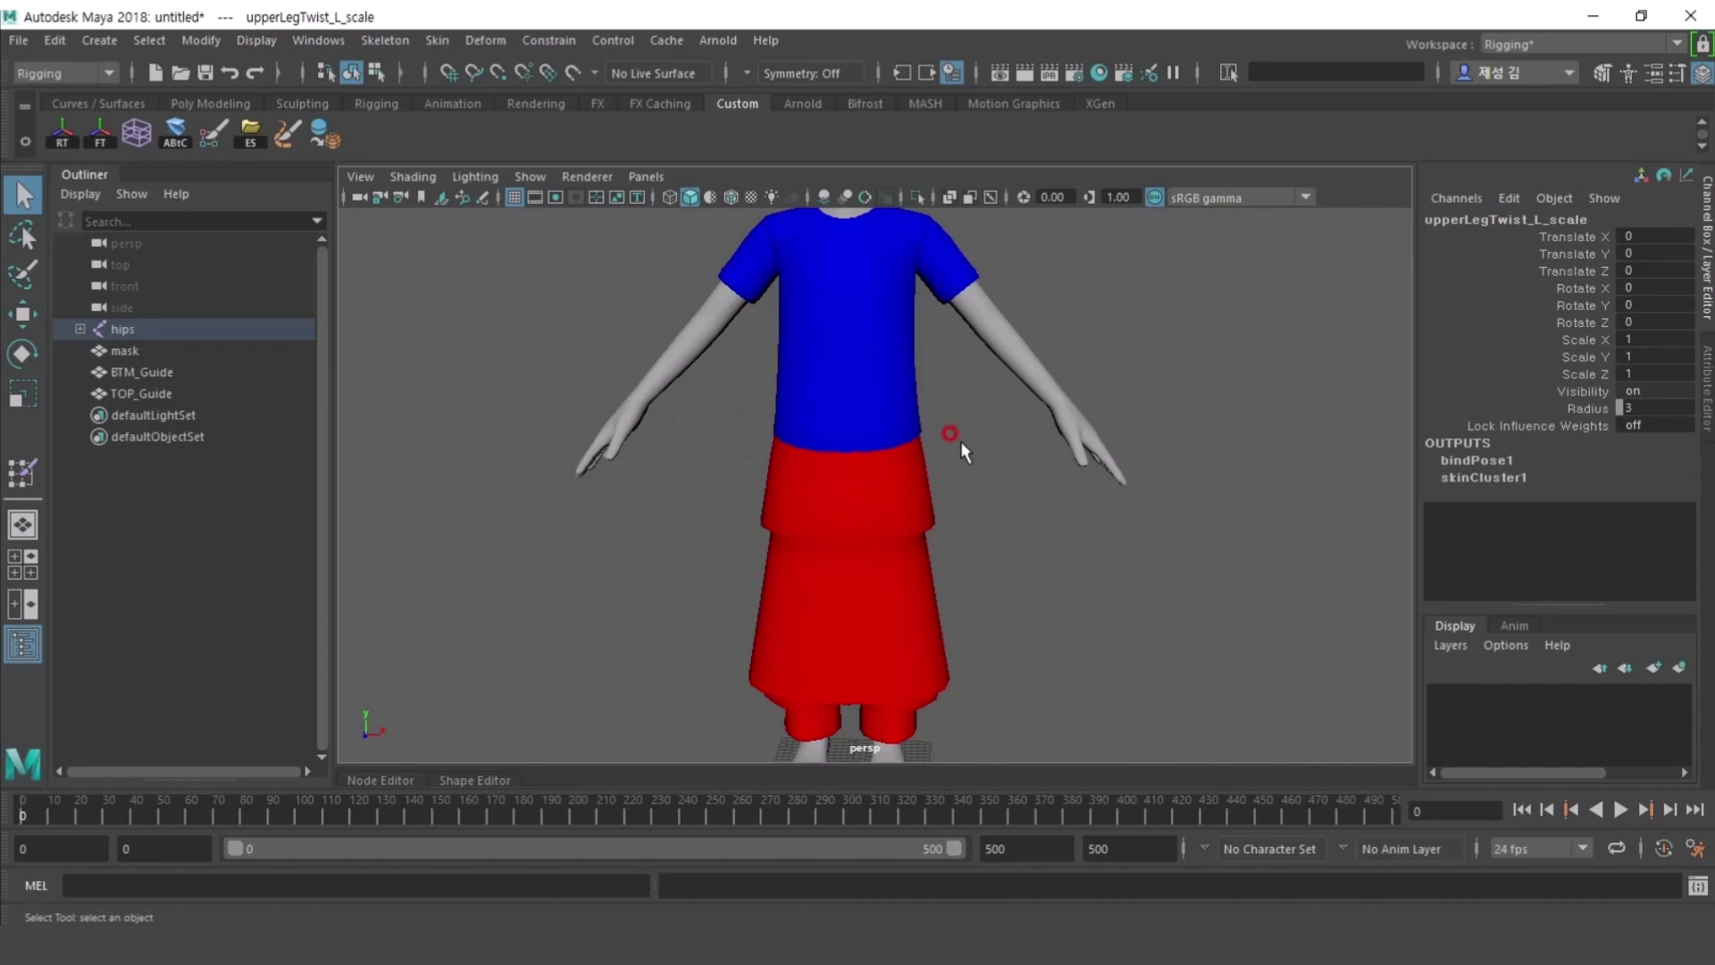
left_click(125, 328)
key("ctrl+h")
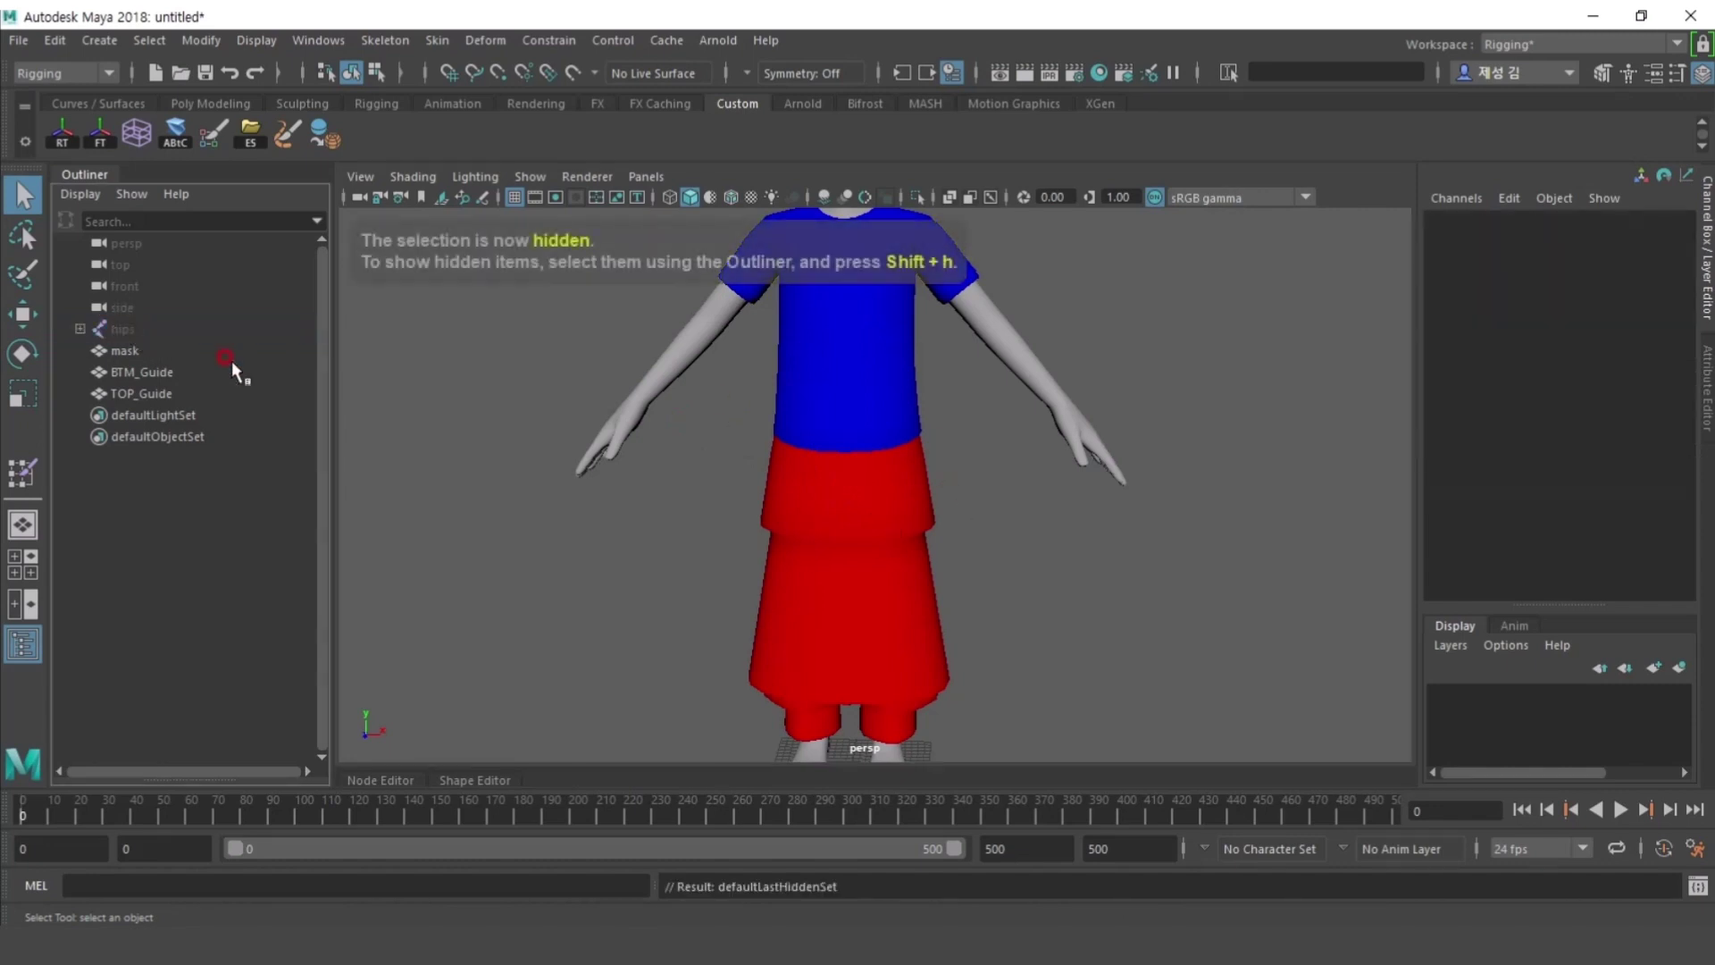
key("4")
key("5")
- Try scaling the BTM_Guide skirt's top edges with soft selection, then undo it
left_click(934, 546)
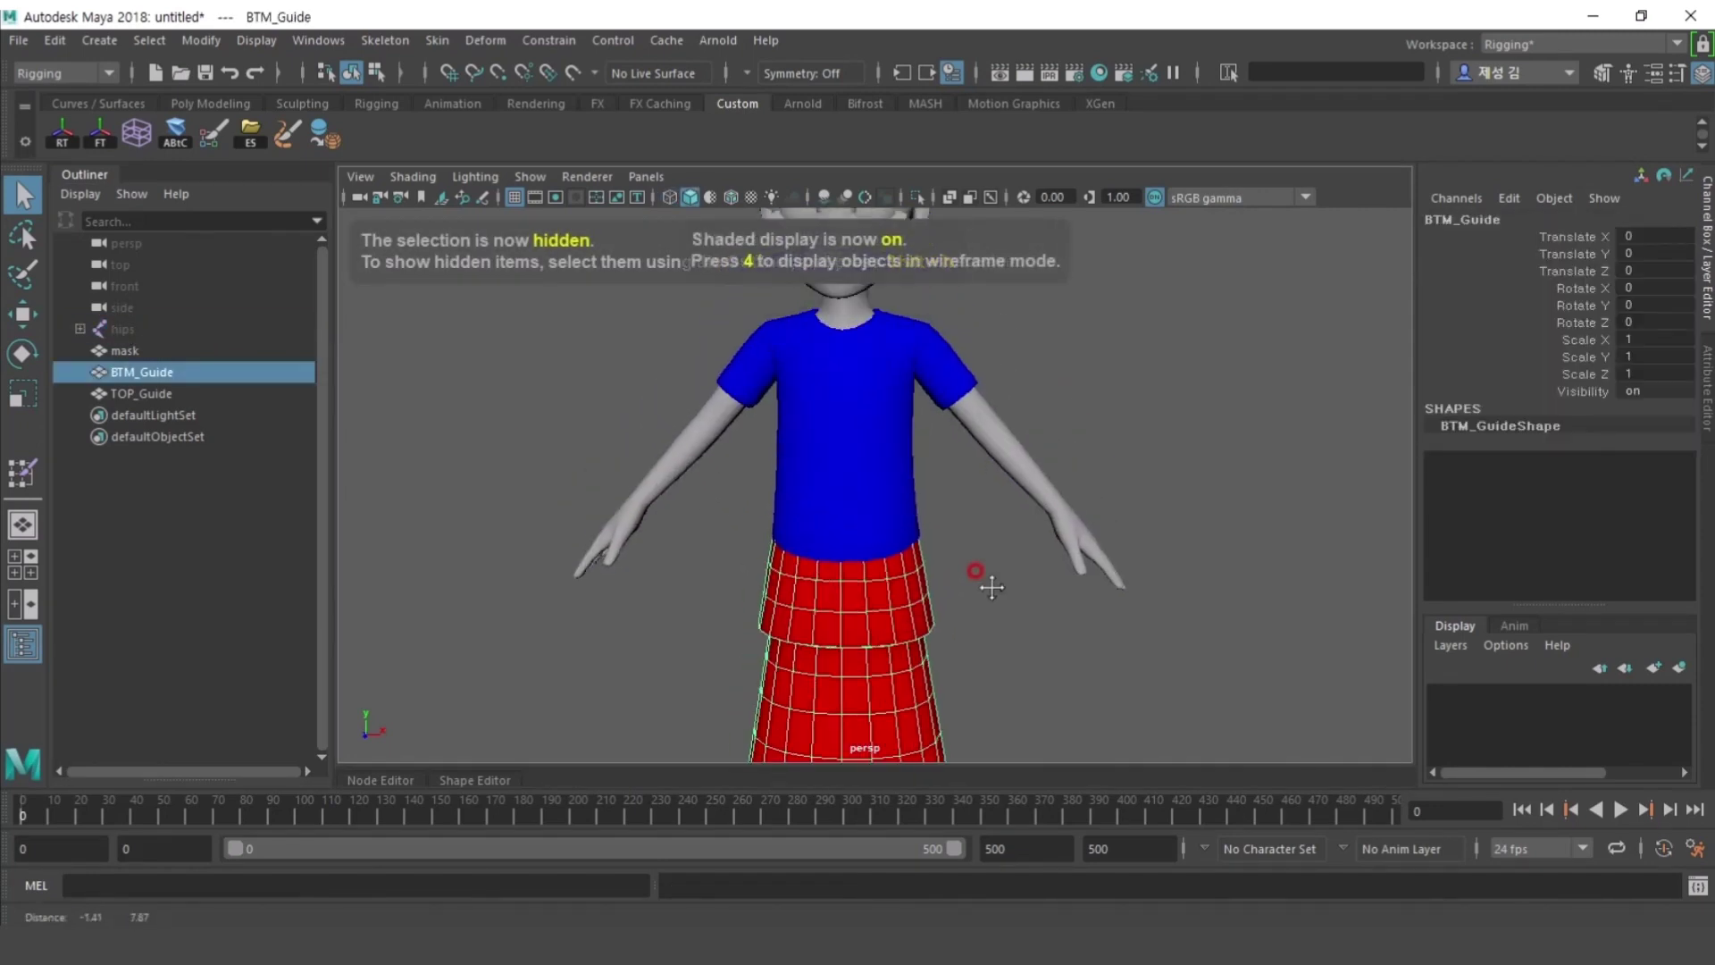
mouse_move(988, 575)
right_mouse_down("alt")
mouse_move(1127, 610)
mouse_move(955, 537)
mouse_move(958, 516)
mouse_move(862, 487)
mouse_move(867, 472)
right_mouse_up("alt")
left_click_drag(867, 472, 834, 589)
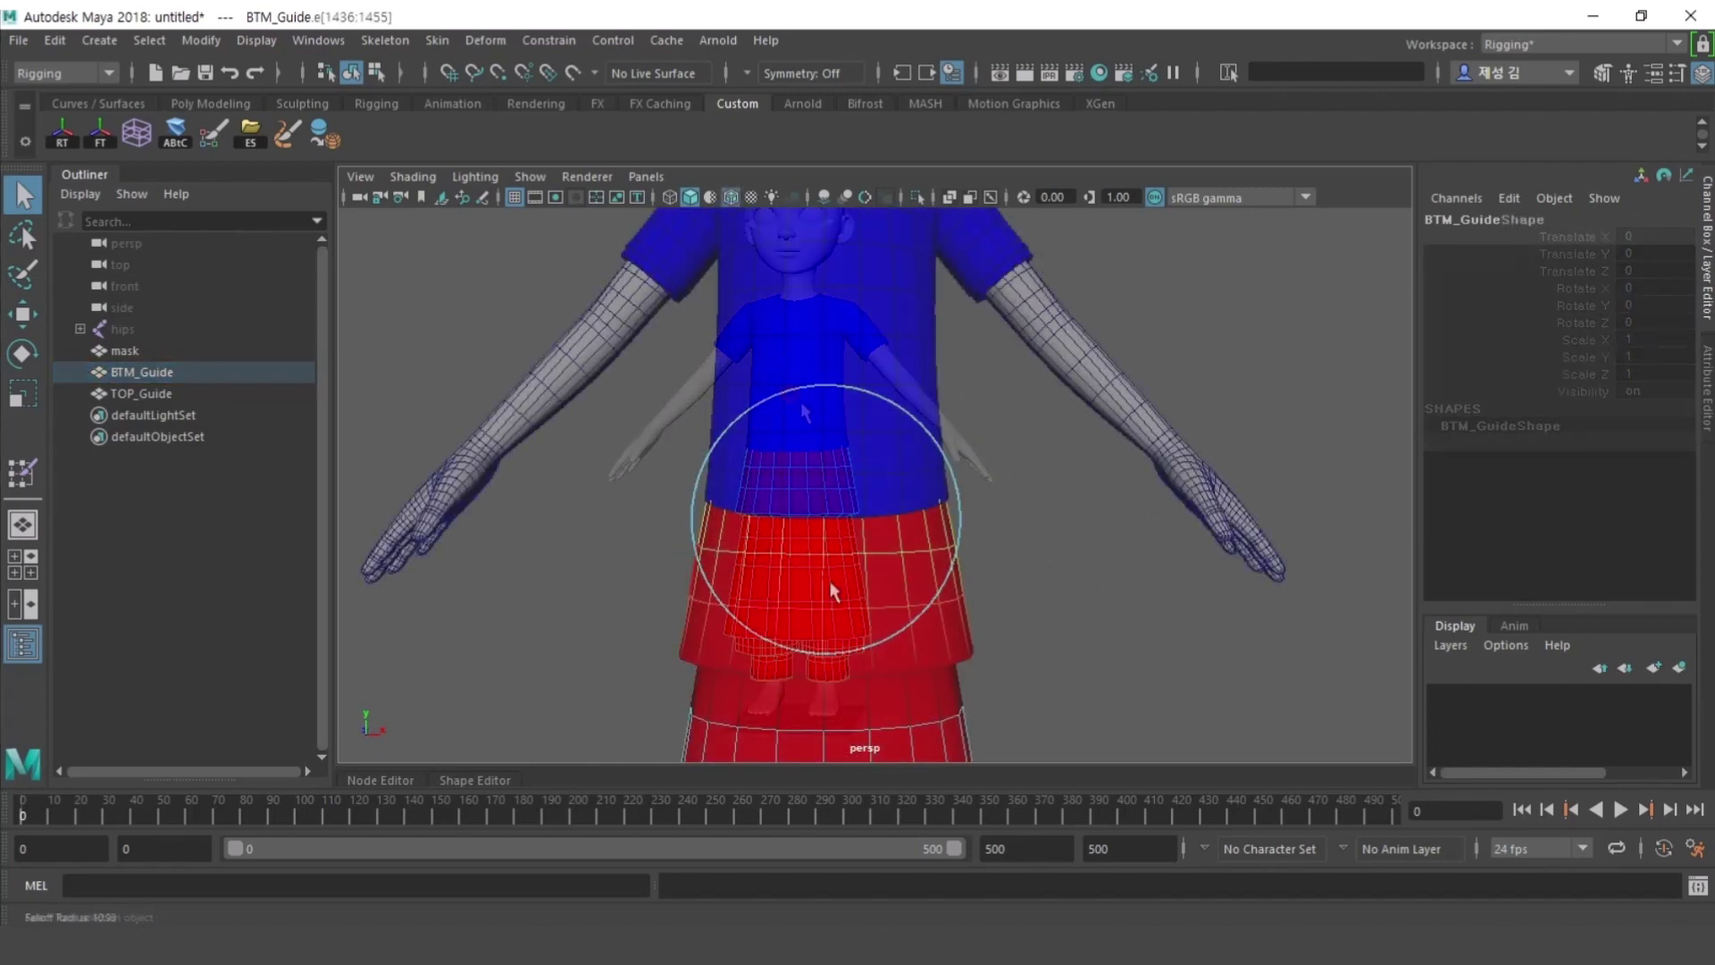
key("r")
left_click_drag(898, 511, 908, 509)
key("q")
left_click(1019, 518)
scroll(1026, 527, "down", 3)
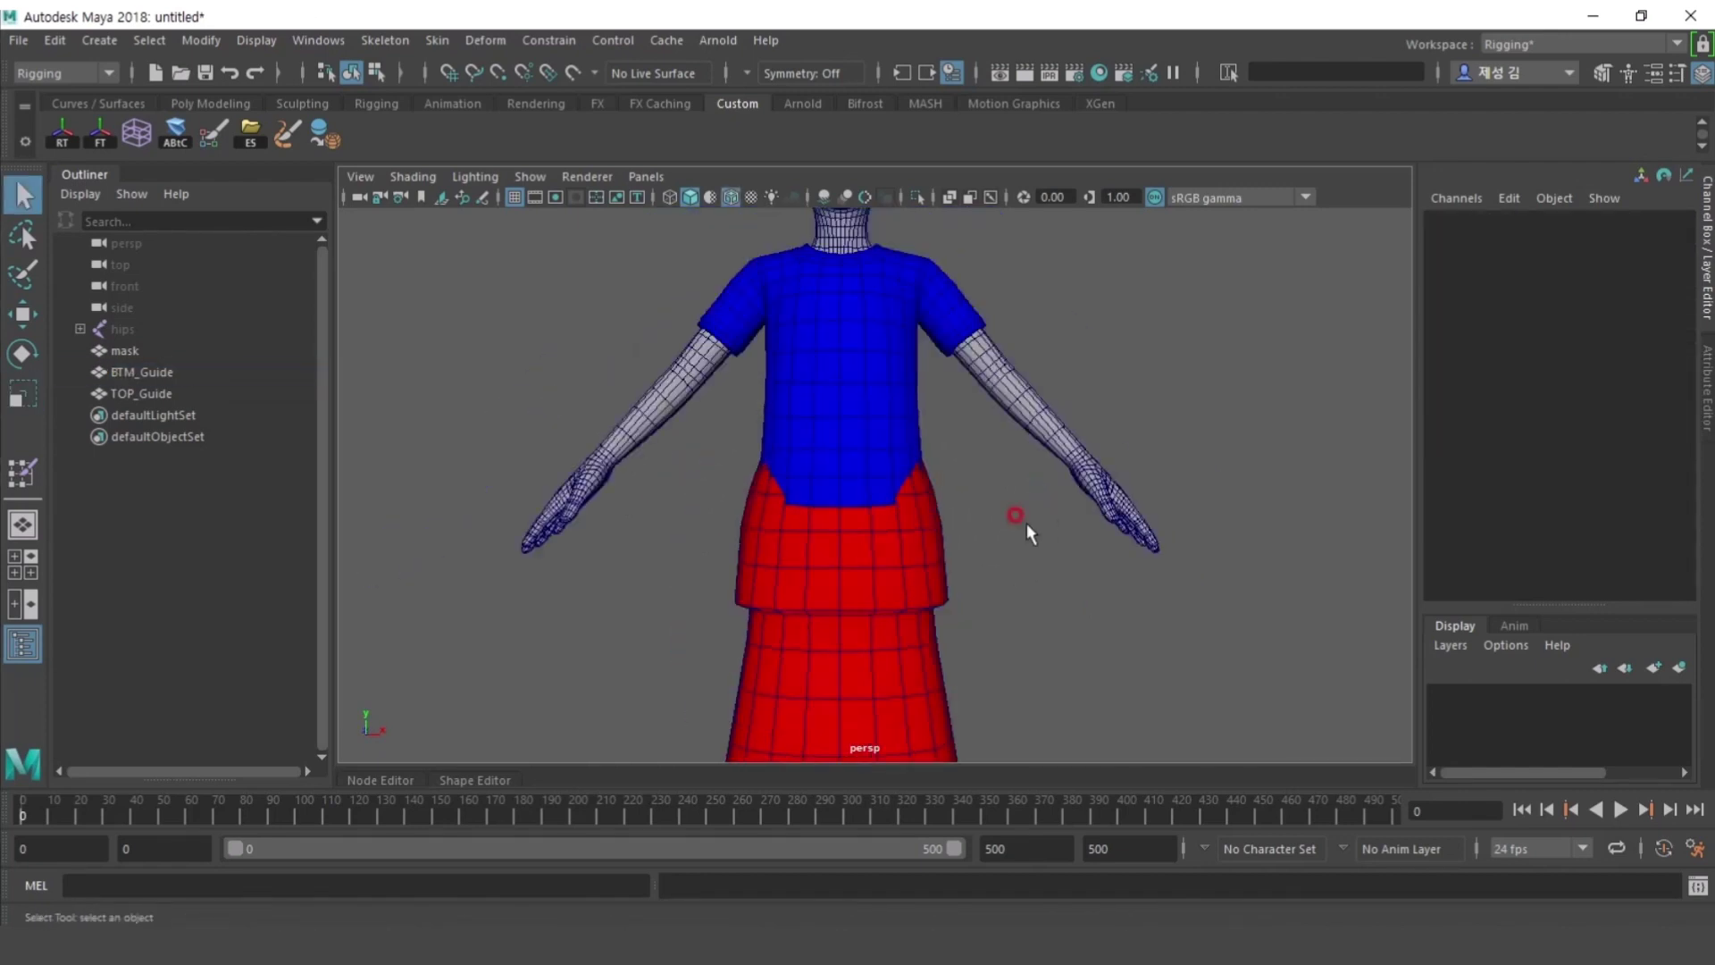
key("ctrl+z")
key("ctrl+z")
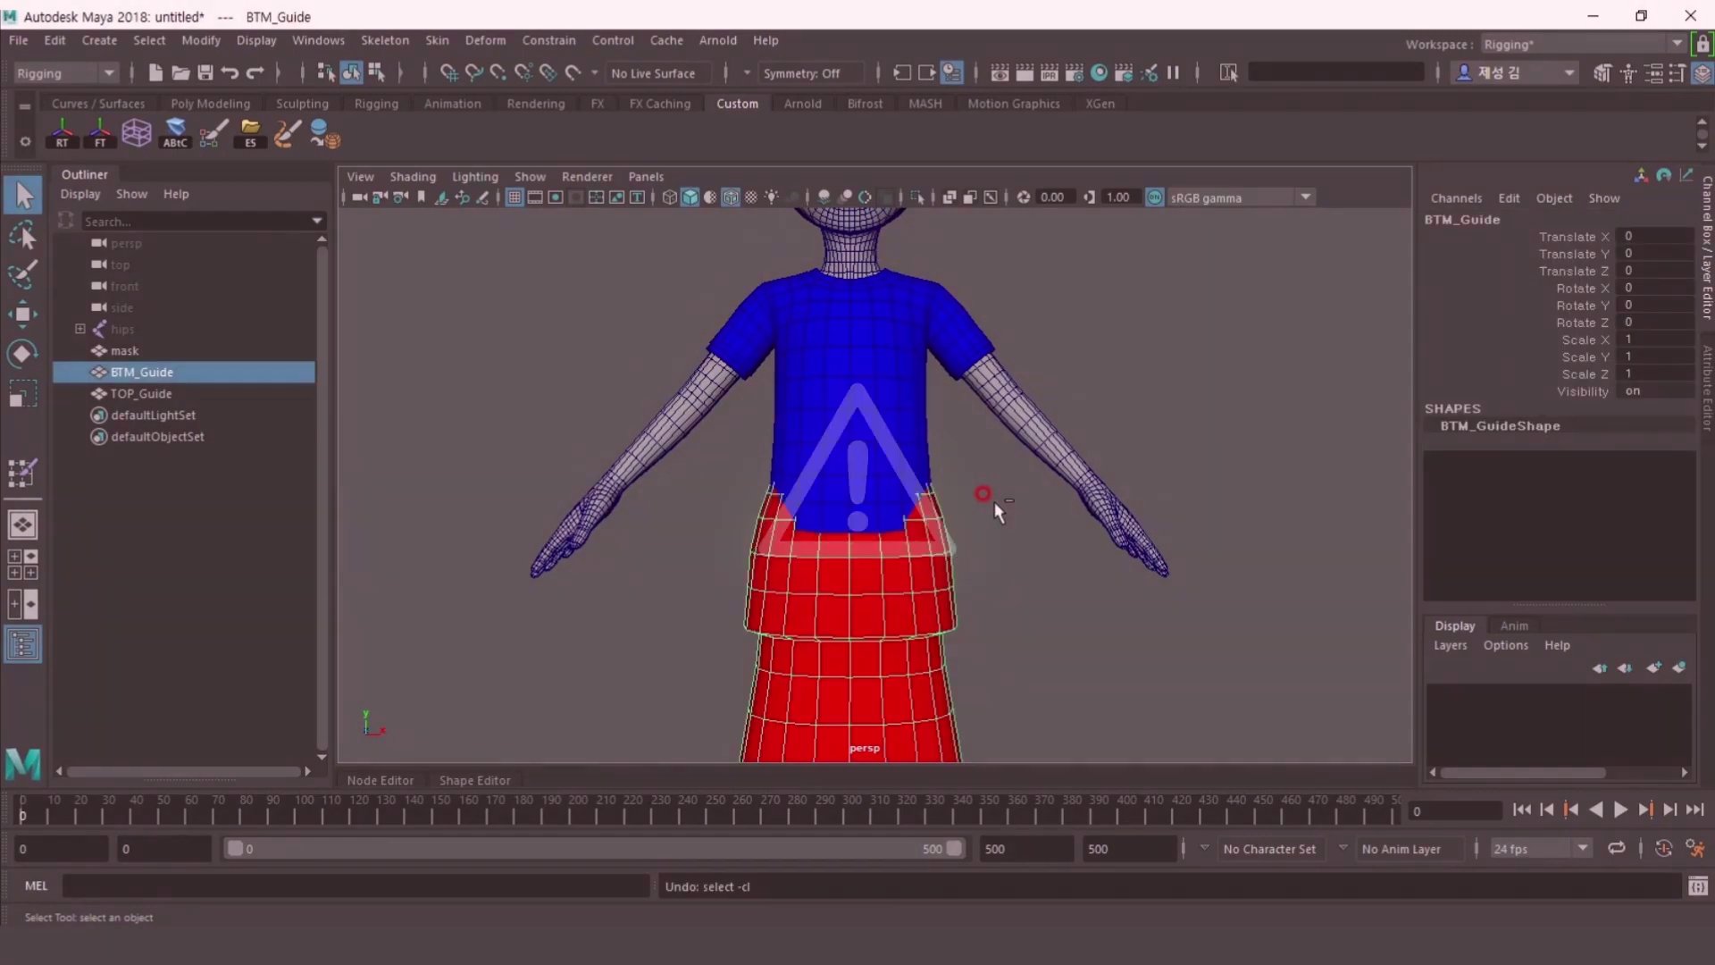
key("ctrl+z")
key("ctrl+z")
key("ctrl+z")
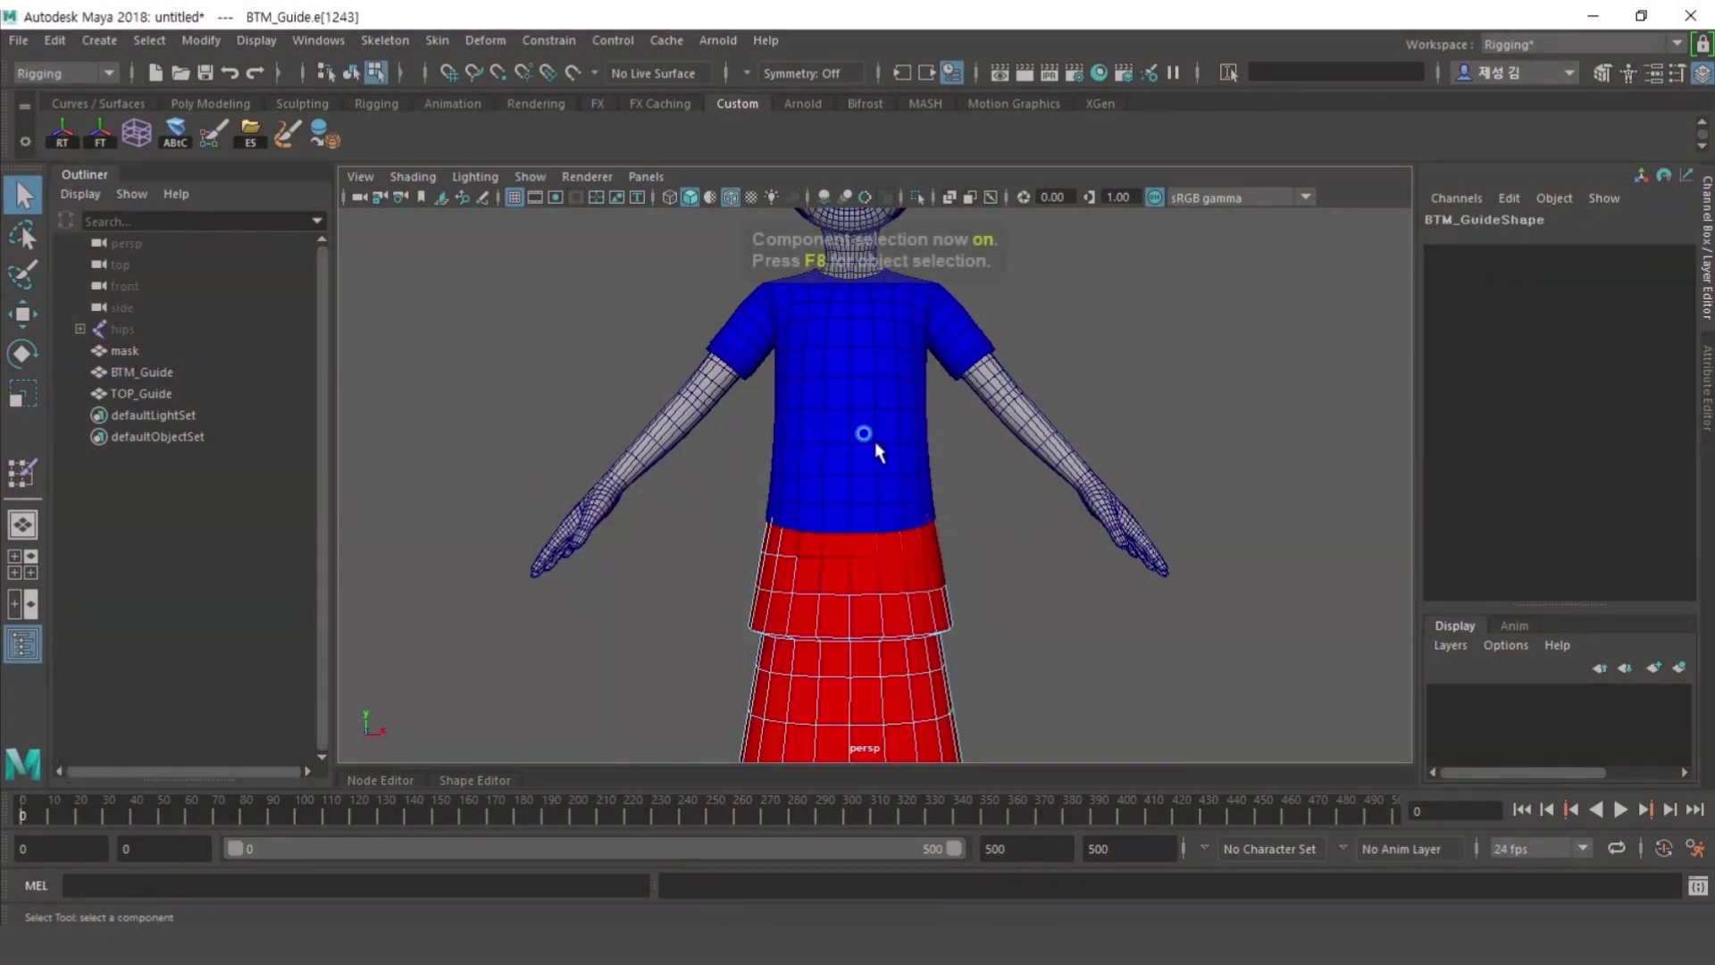
scroll(877, 451, "up", 4)
- Select the ring of TOP_Guide waist faces and scale them narrower in X
left_click(863, 463)
double_click(918, 463, "shift")
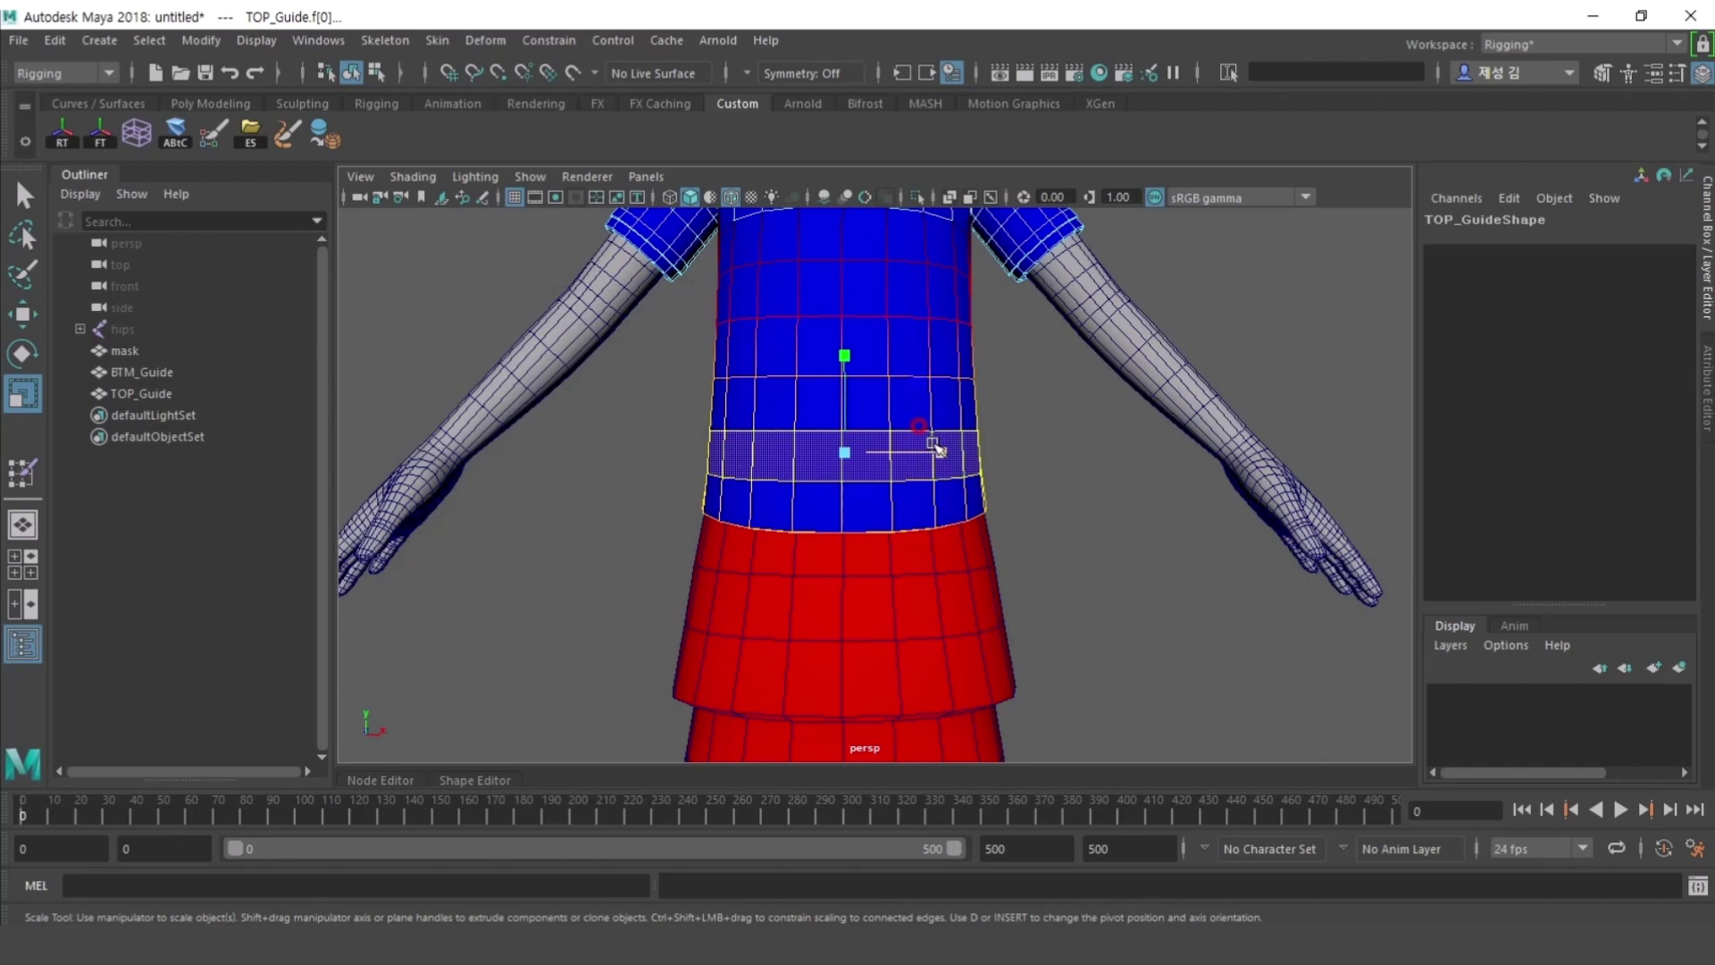
left_click_drag(936, 446, 923, 447)
left_click(1025, 502)
scroll(1024, 429, "down", 6)
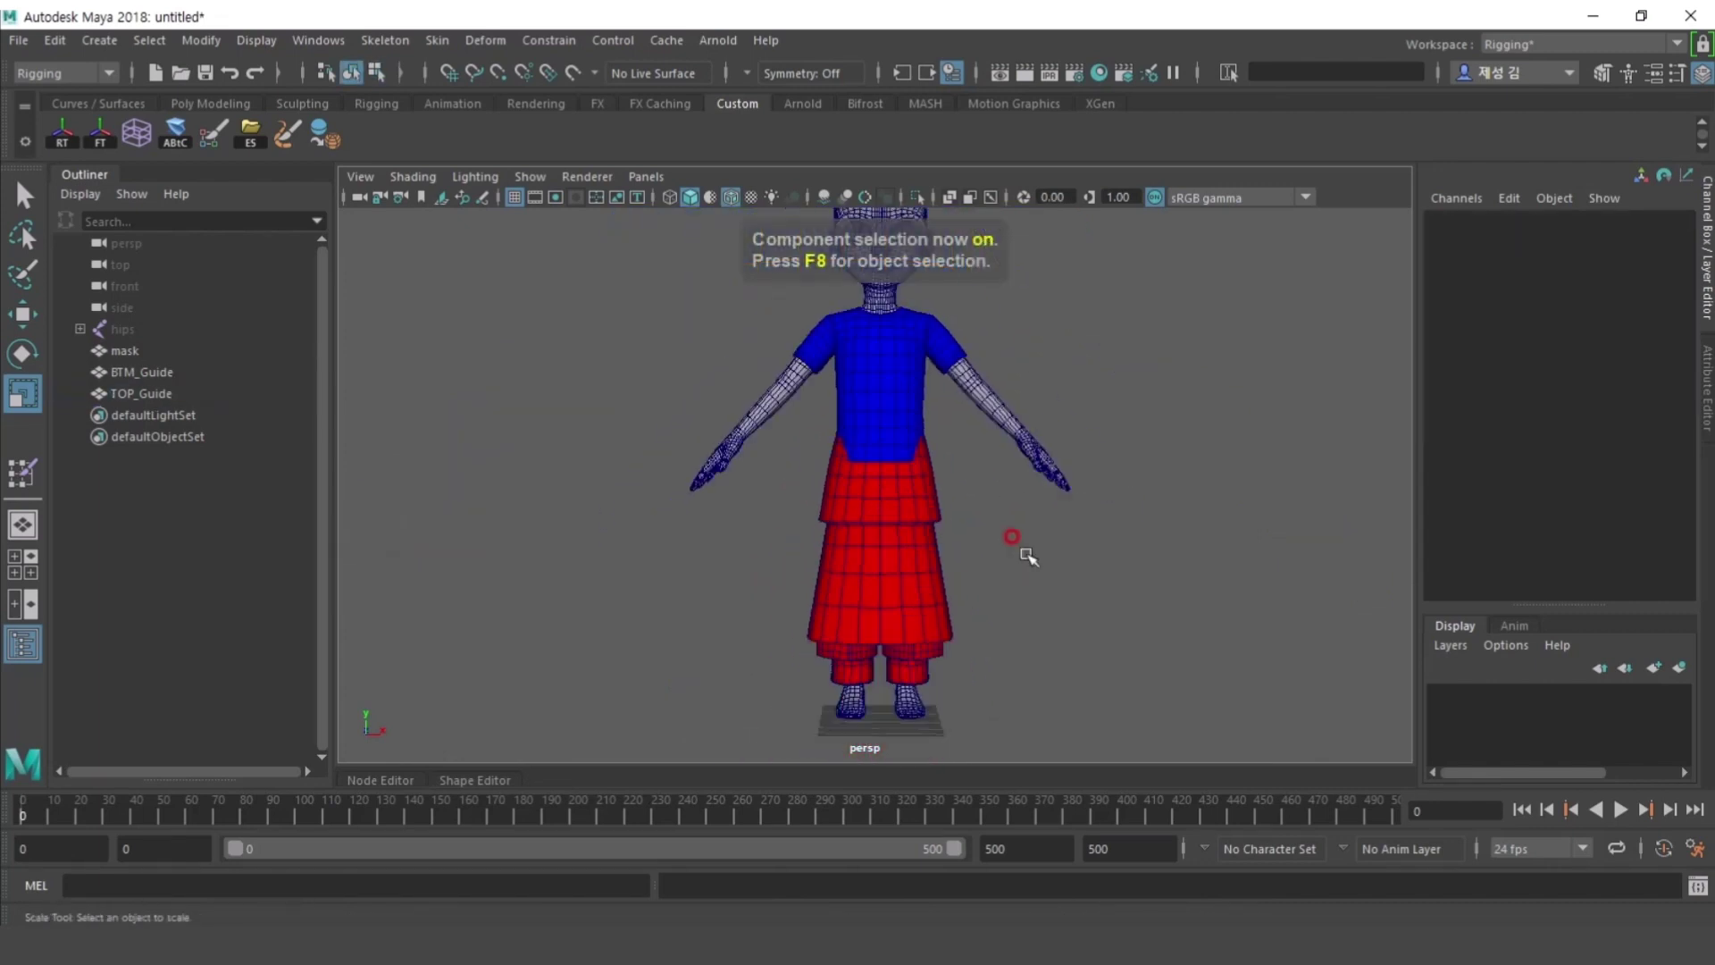
left_click_drag(1039, 564, 988, 547, "alt")
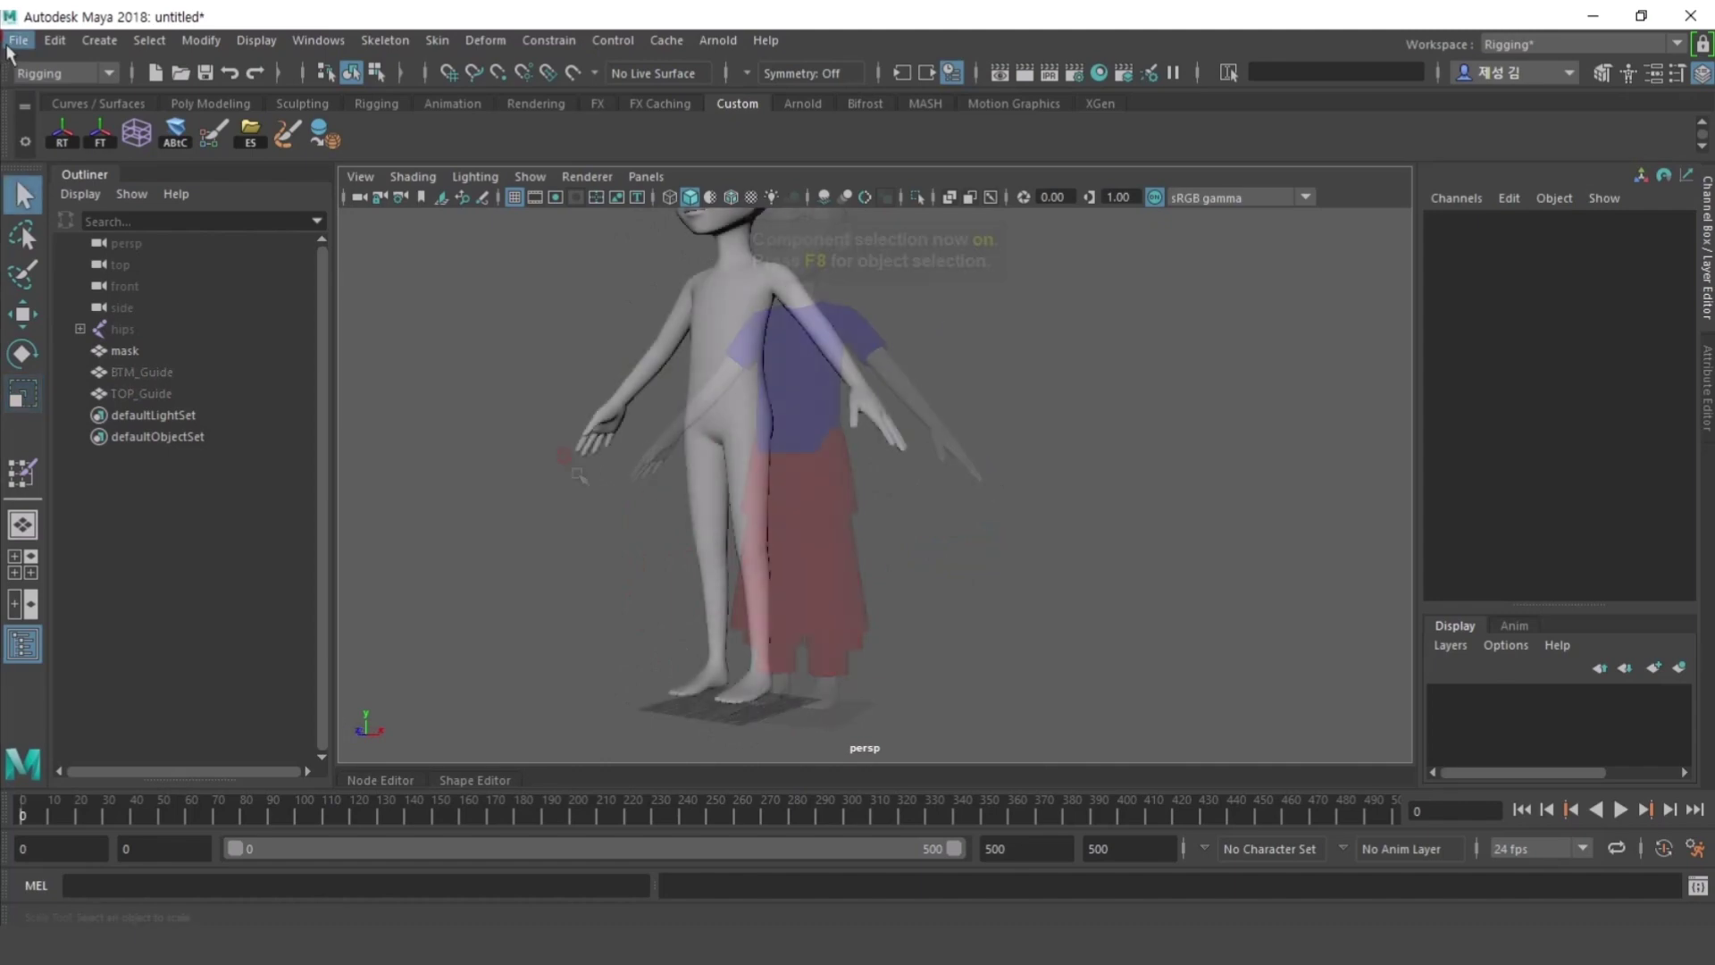
left_click(17, 40)
- Import the SH_Guide.fbx shoe guide and set its colour to green
left_click(77, 277)
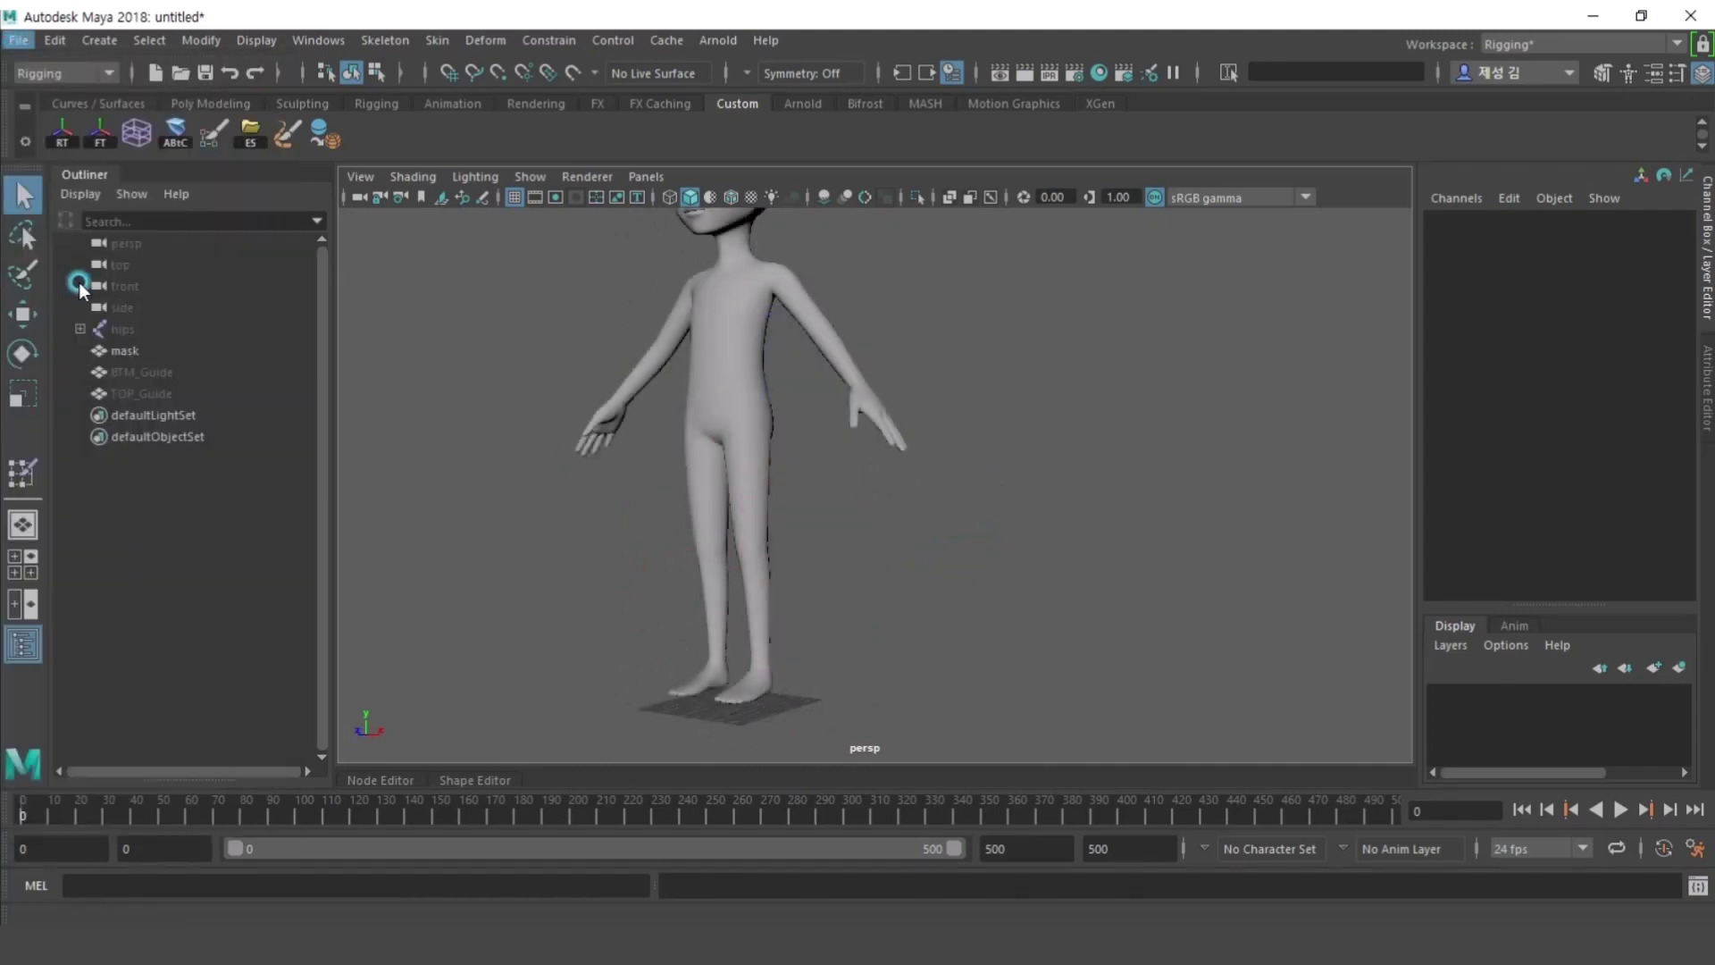
left_click(581, 286)
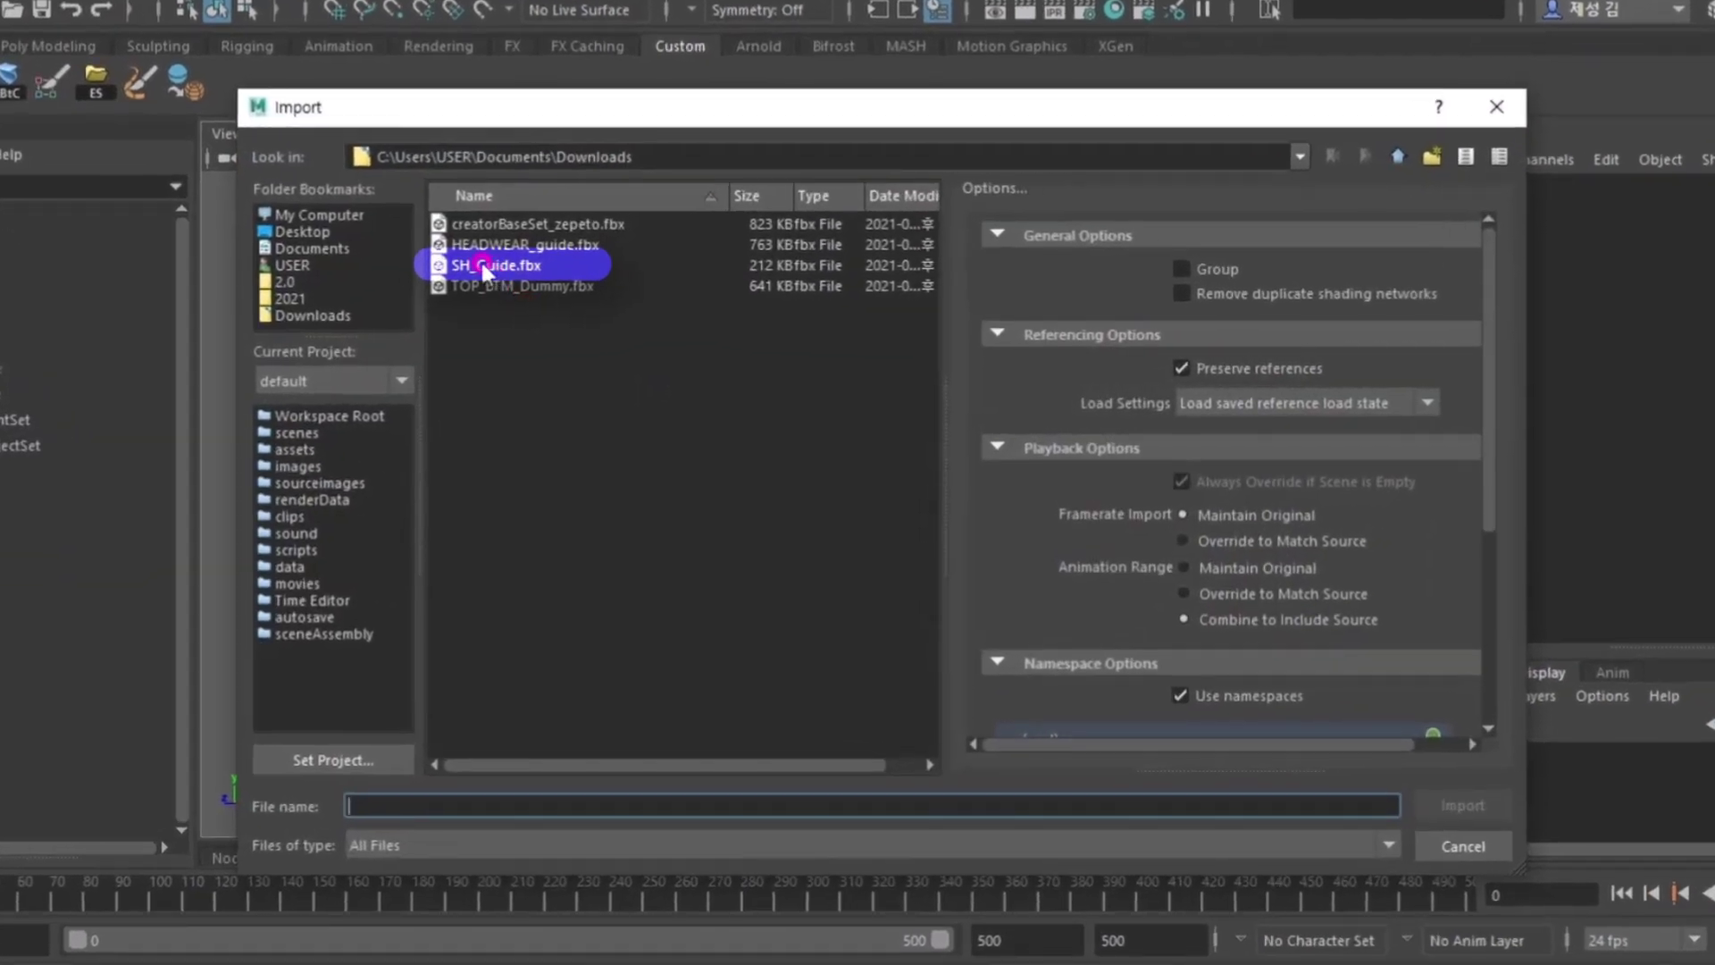
left_click(1476, 802)
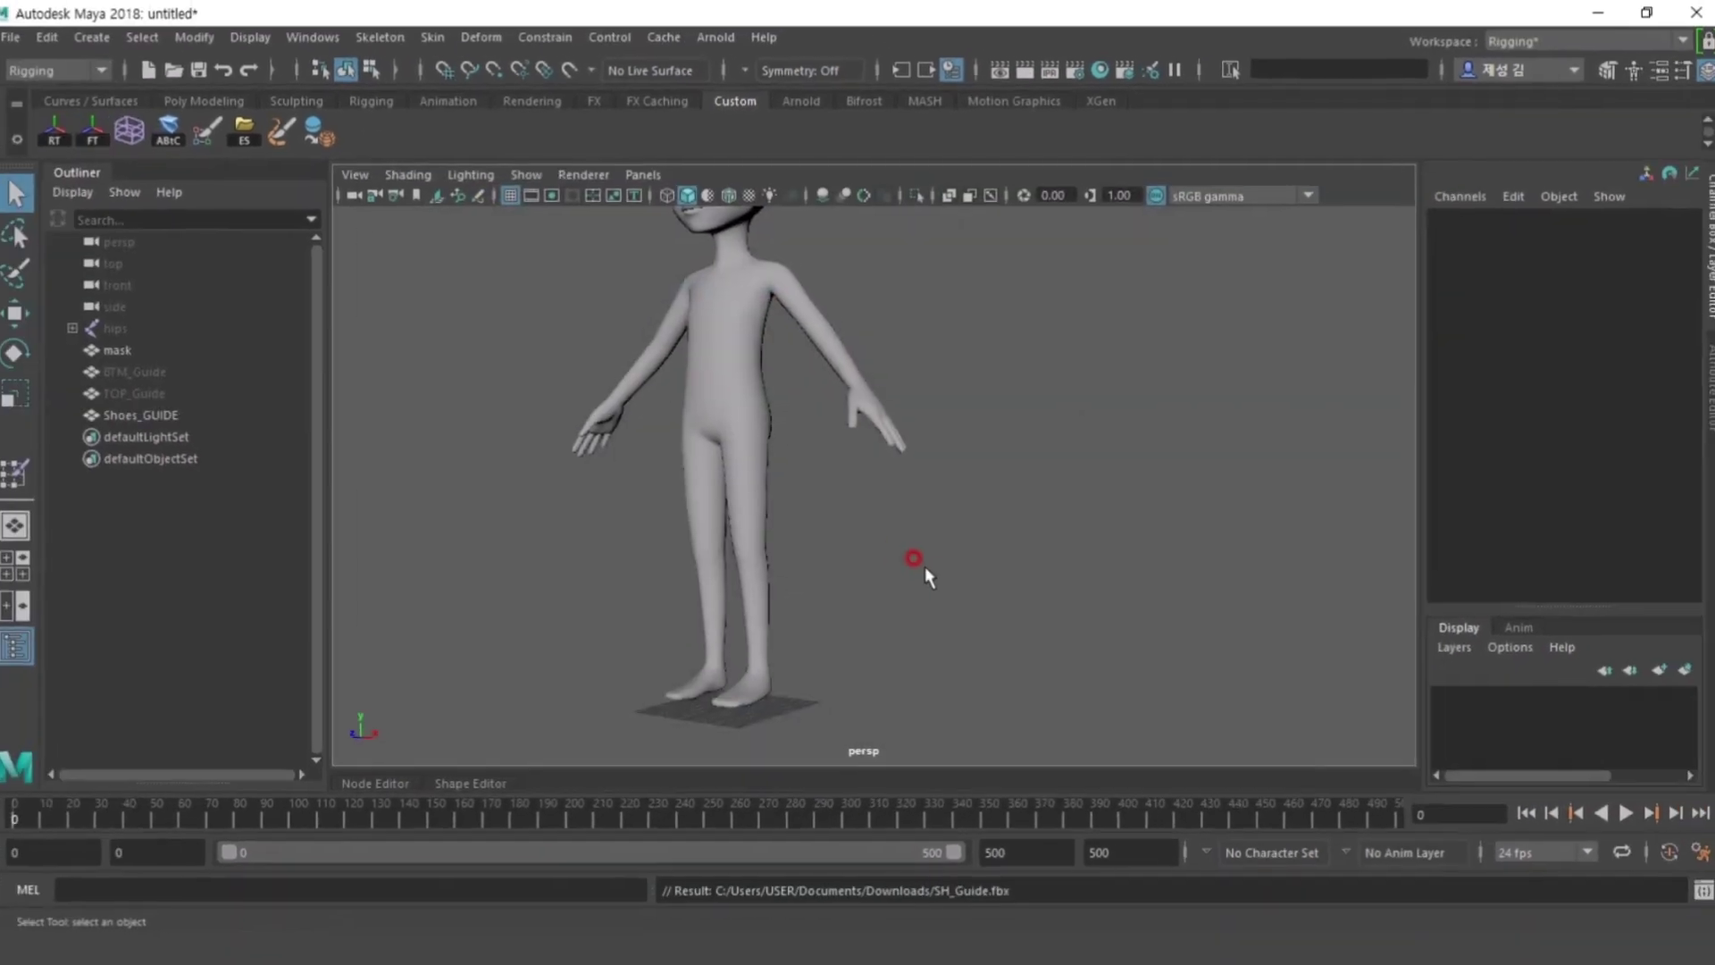
middle_click_drag(865, 551, 835, 555, "alt")
right_click_drag(835, 555, 968, 428, "alt")
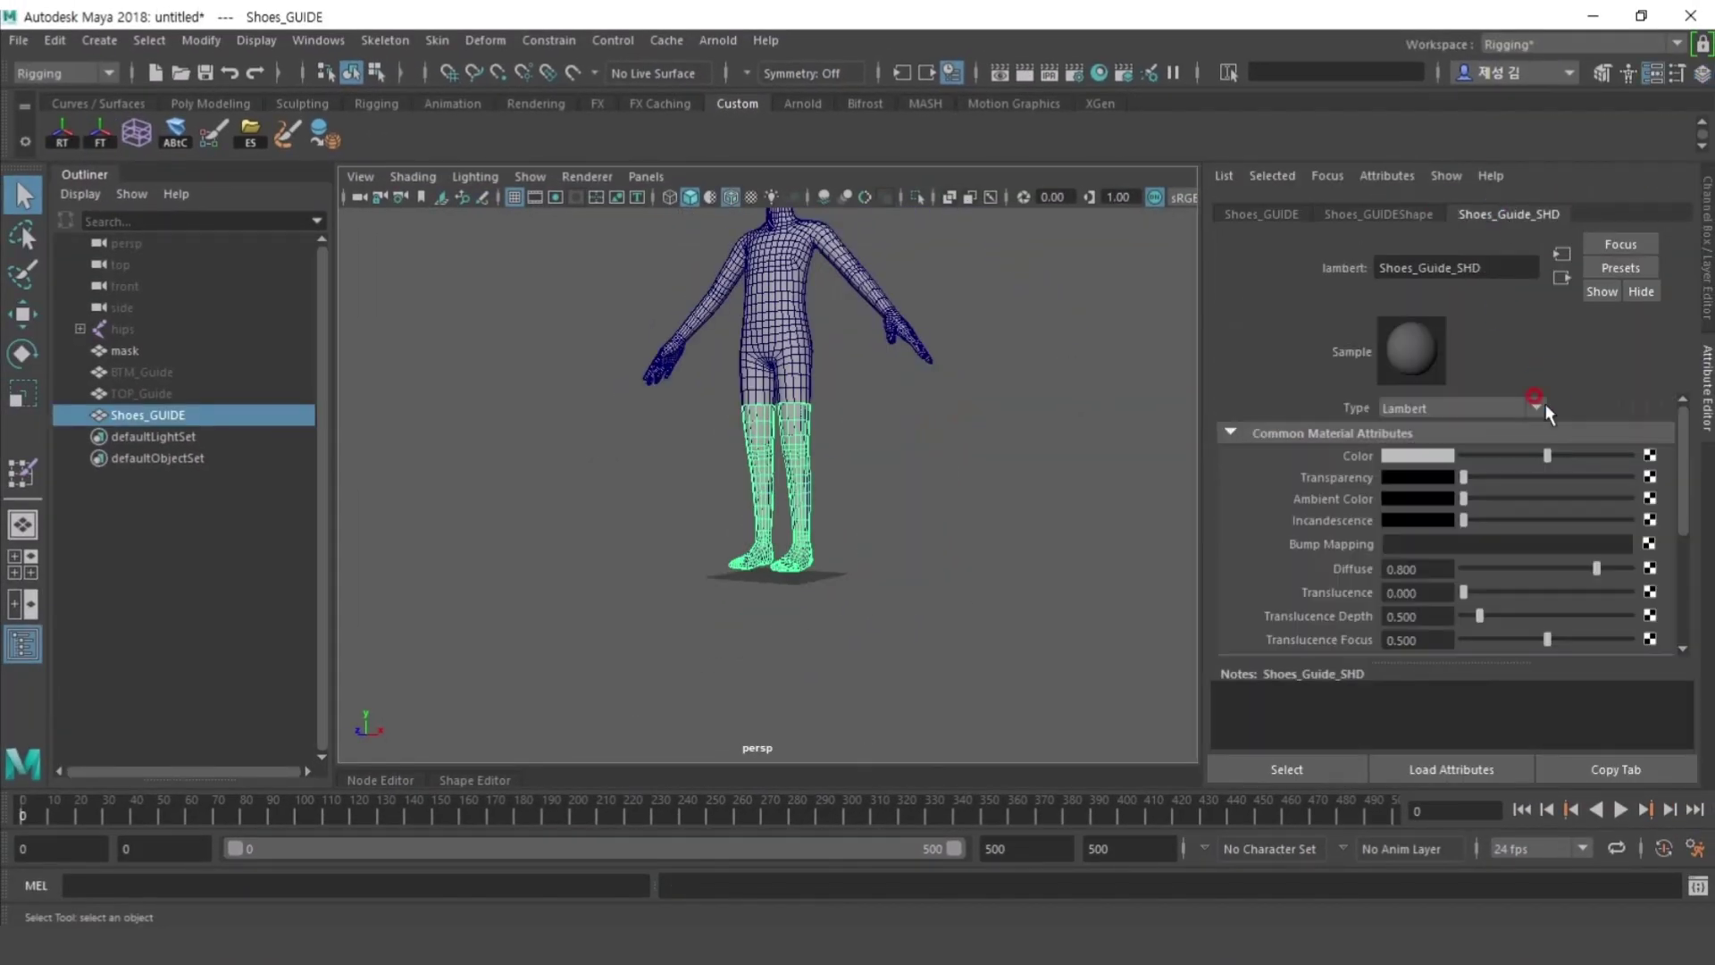
left_click(1407, 456)
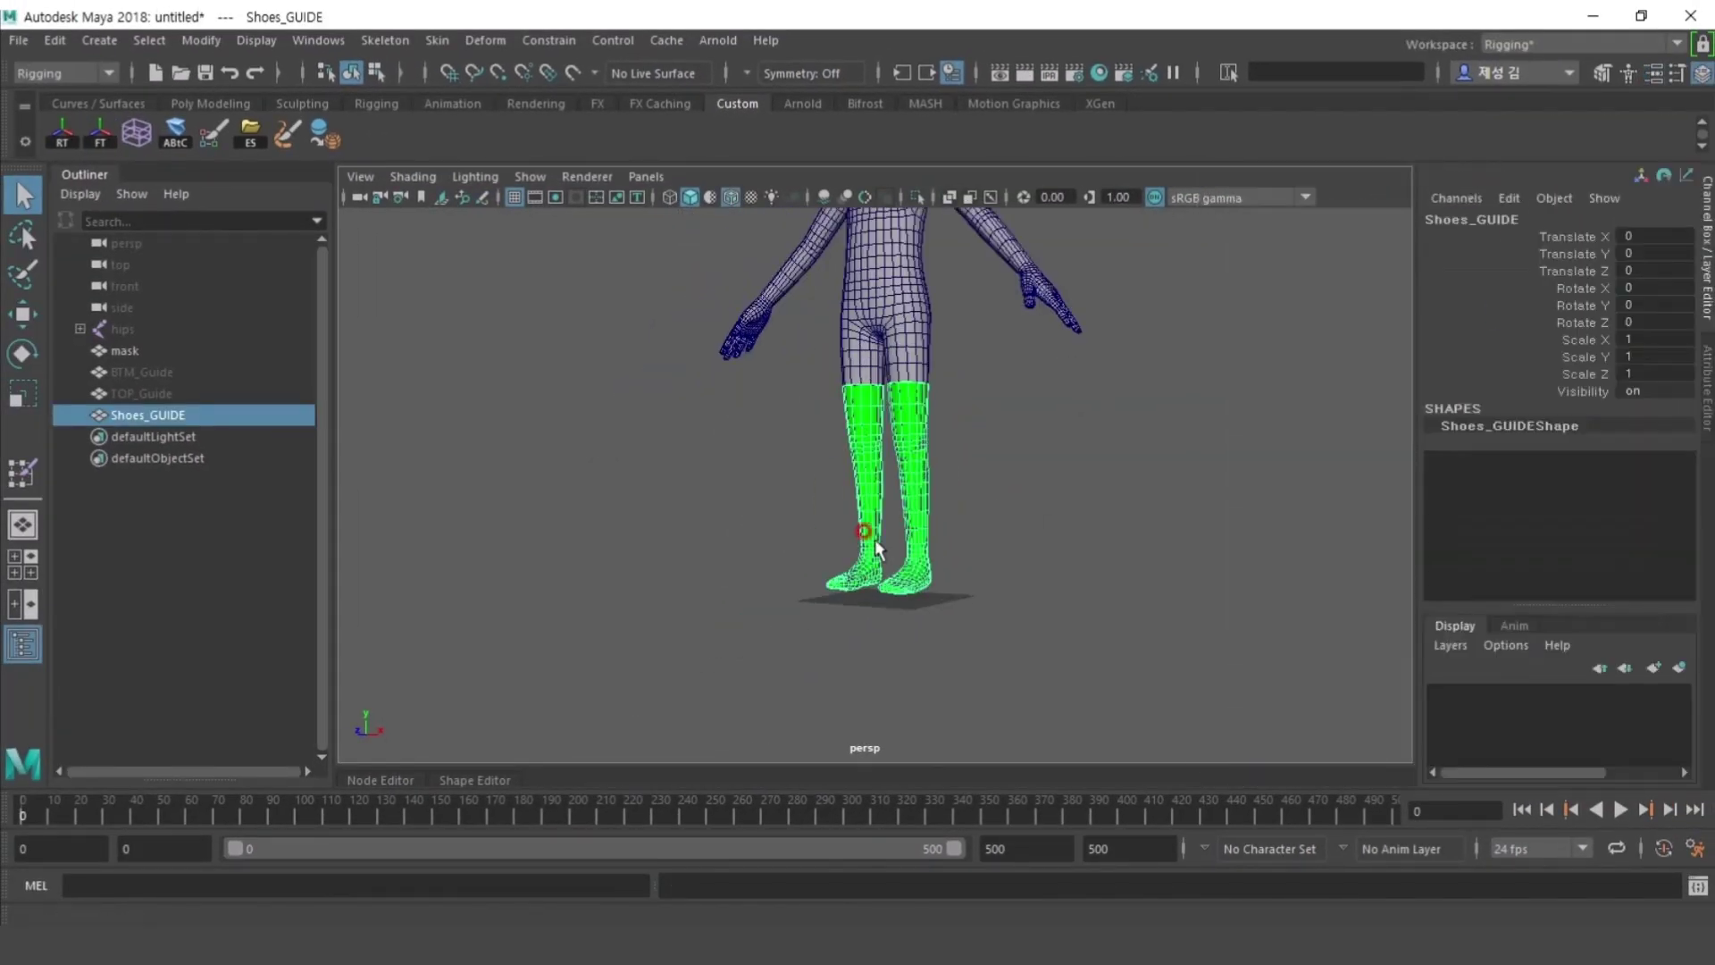
mouse_move(1162, 501)
right_mouse_down("alt")
mouse_move(1208, 527)
mouse_move(818, 405)
right_mouse_up("alt")
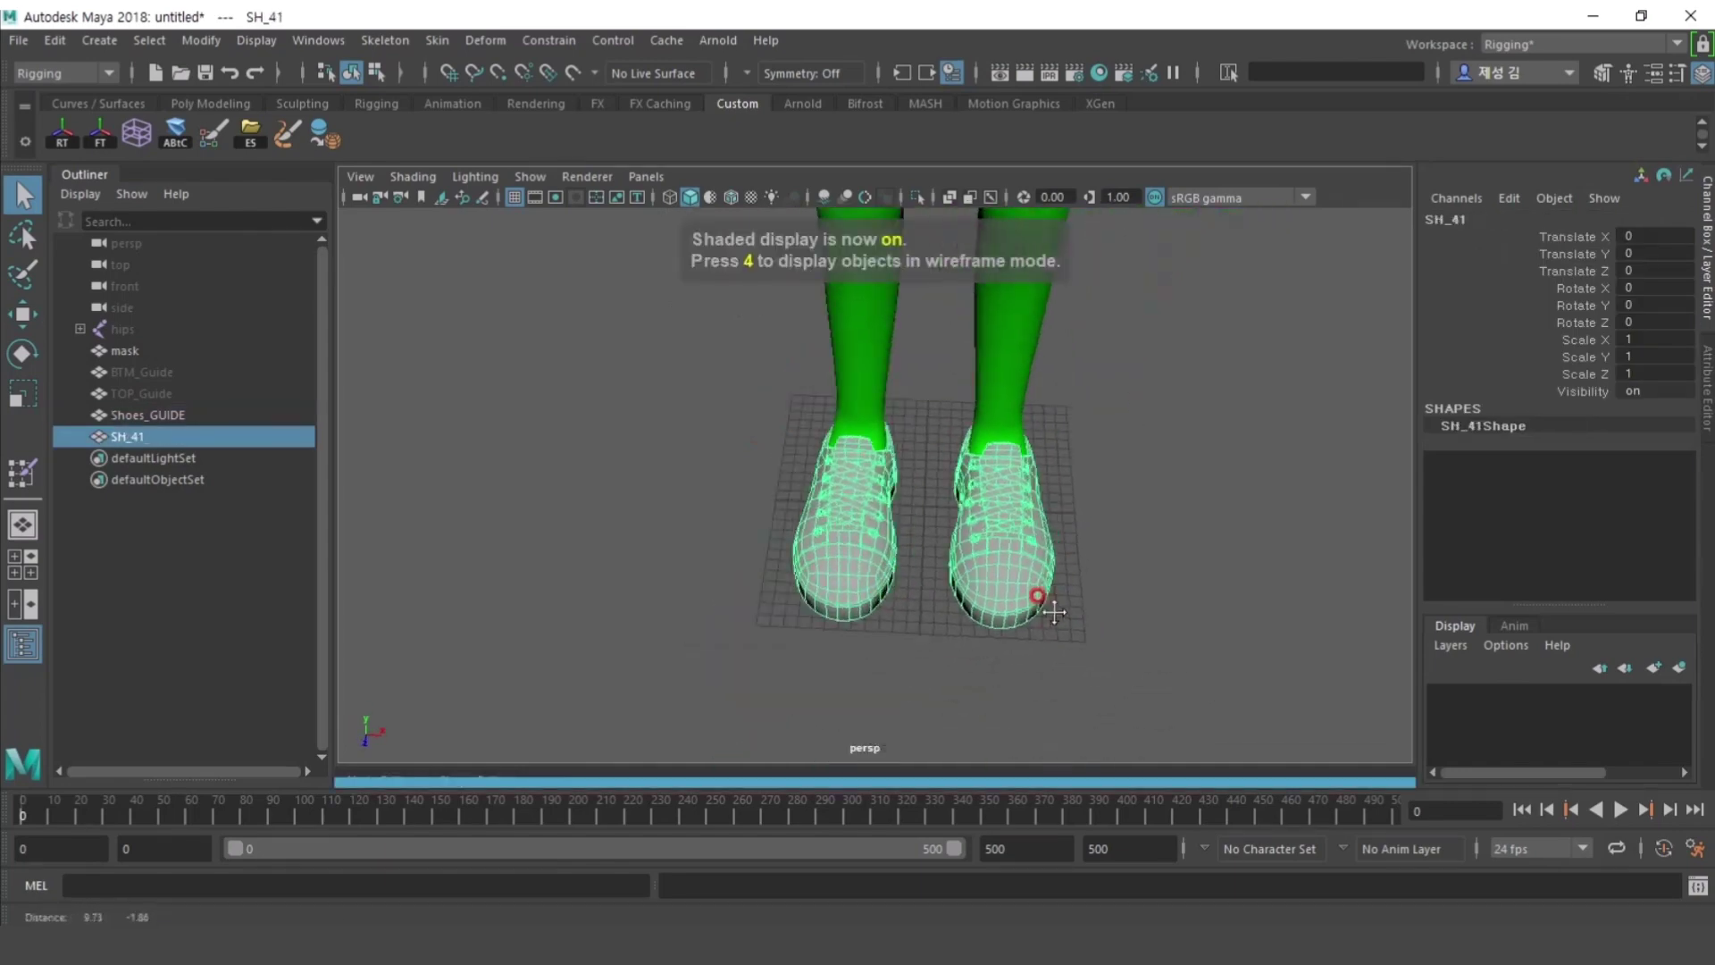
- Select vertices near the shoe toes, then undo back to object selection
left_click(807, 577)
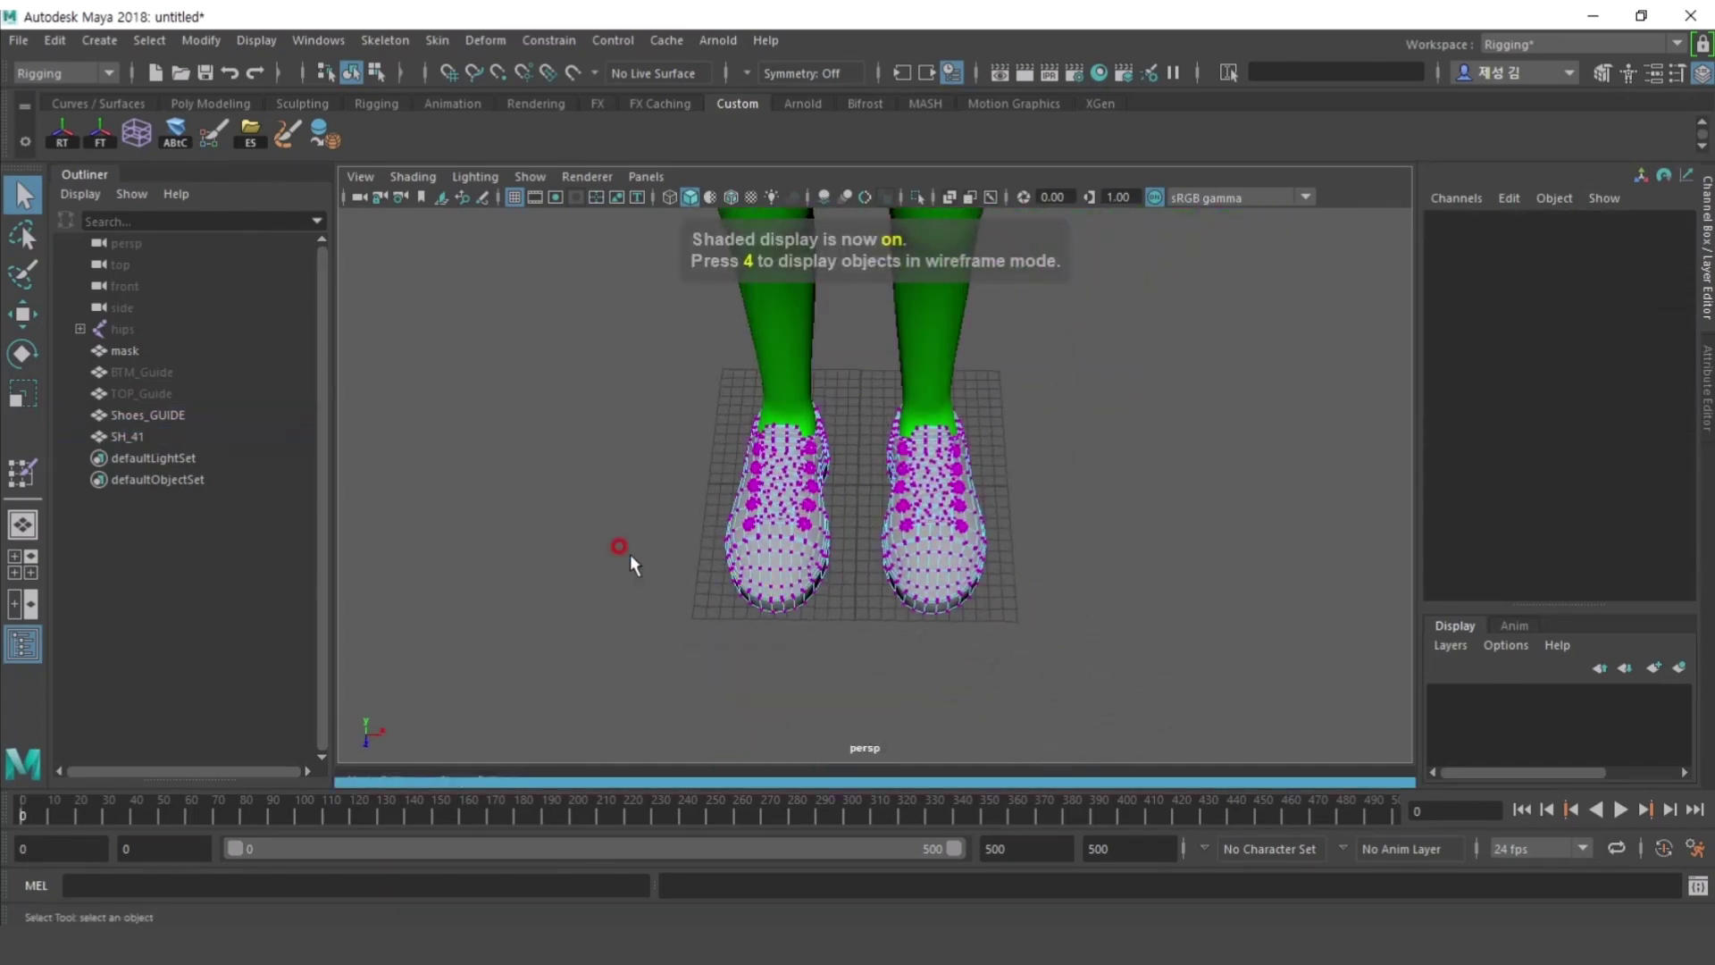
left_click_drag(636, 561, 679, 527)
left_click_drag(679, 527, 707, 498, "alt")
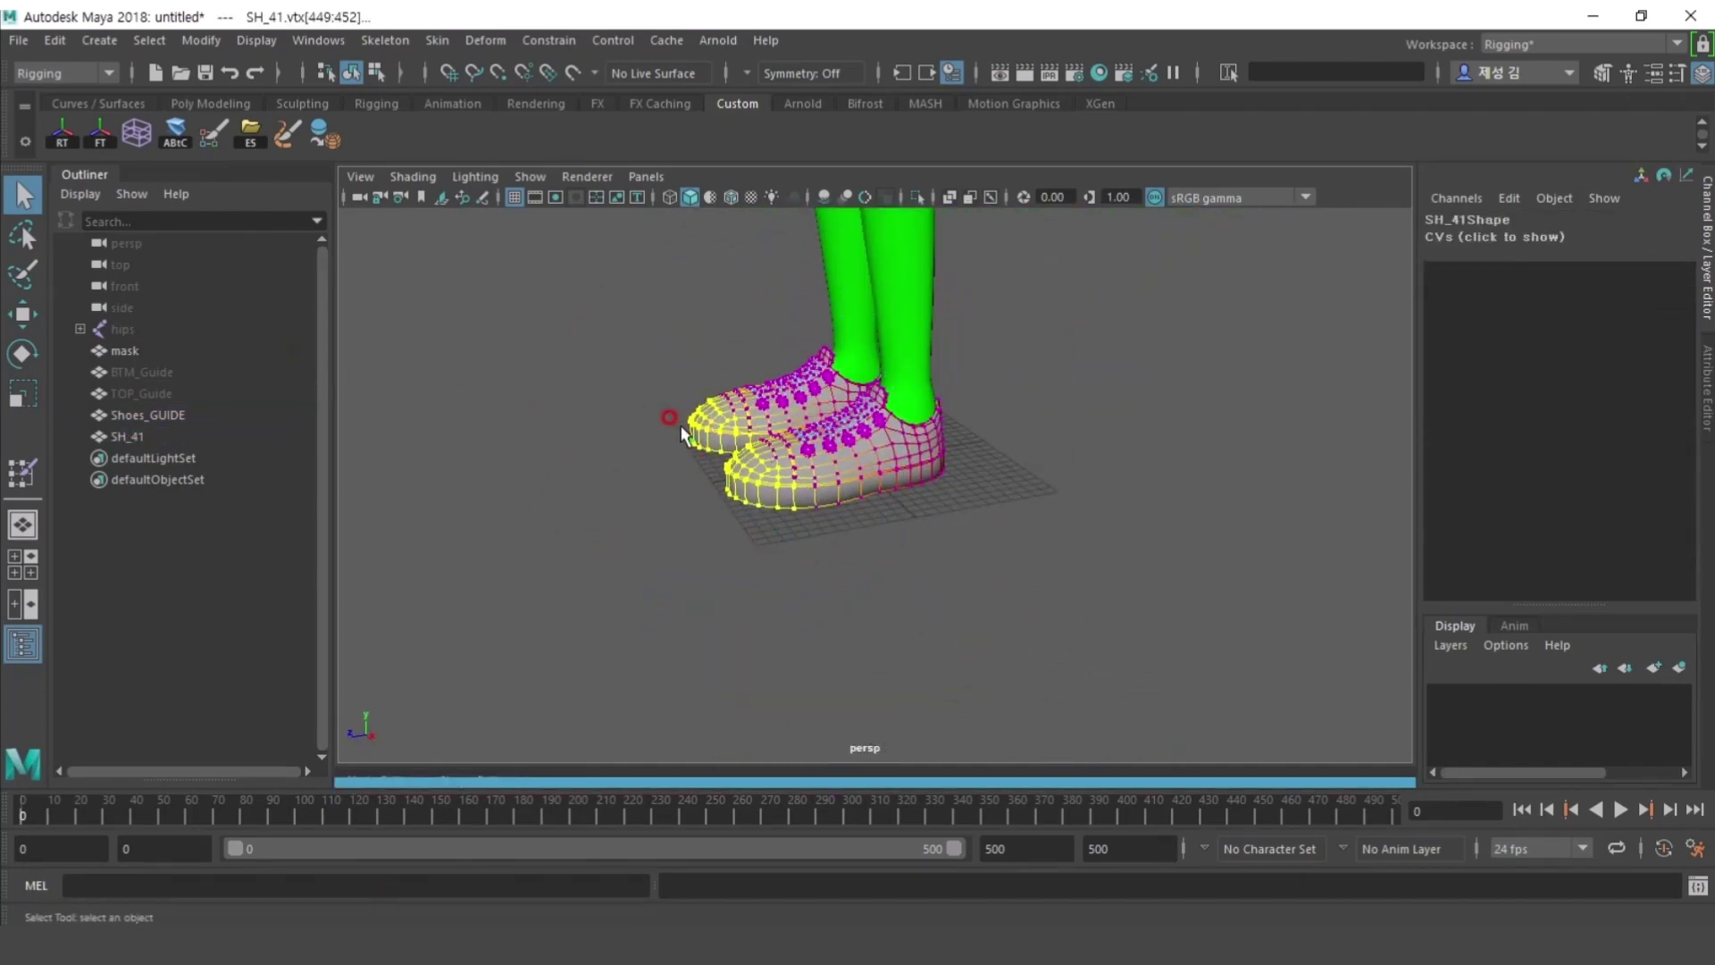
right_click_drag(680, 435, 782, 443, "alt")
middle_click_drag(704, 475, 656, 643, "alt")
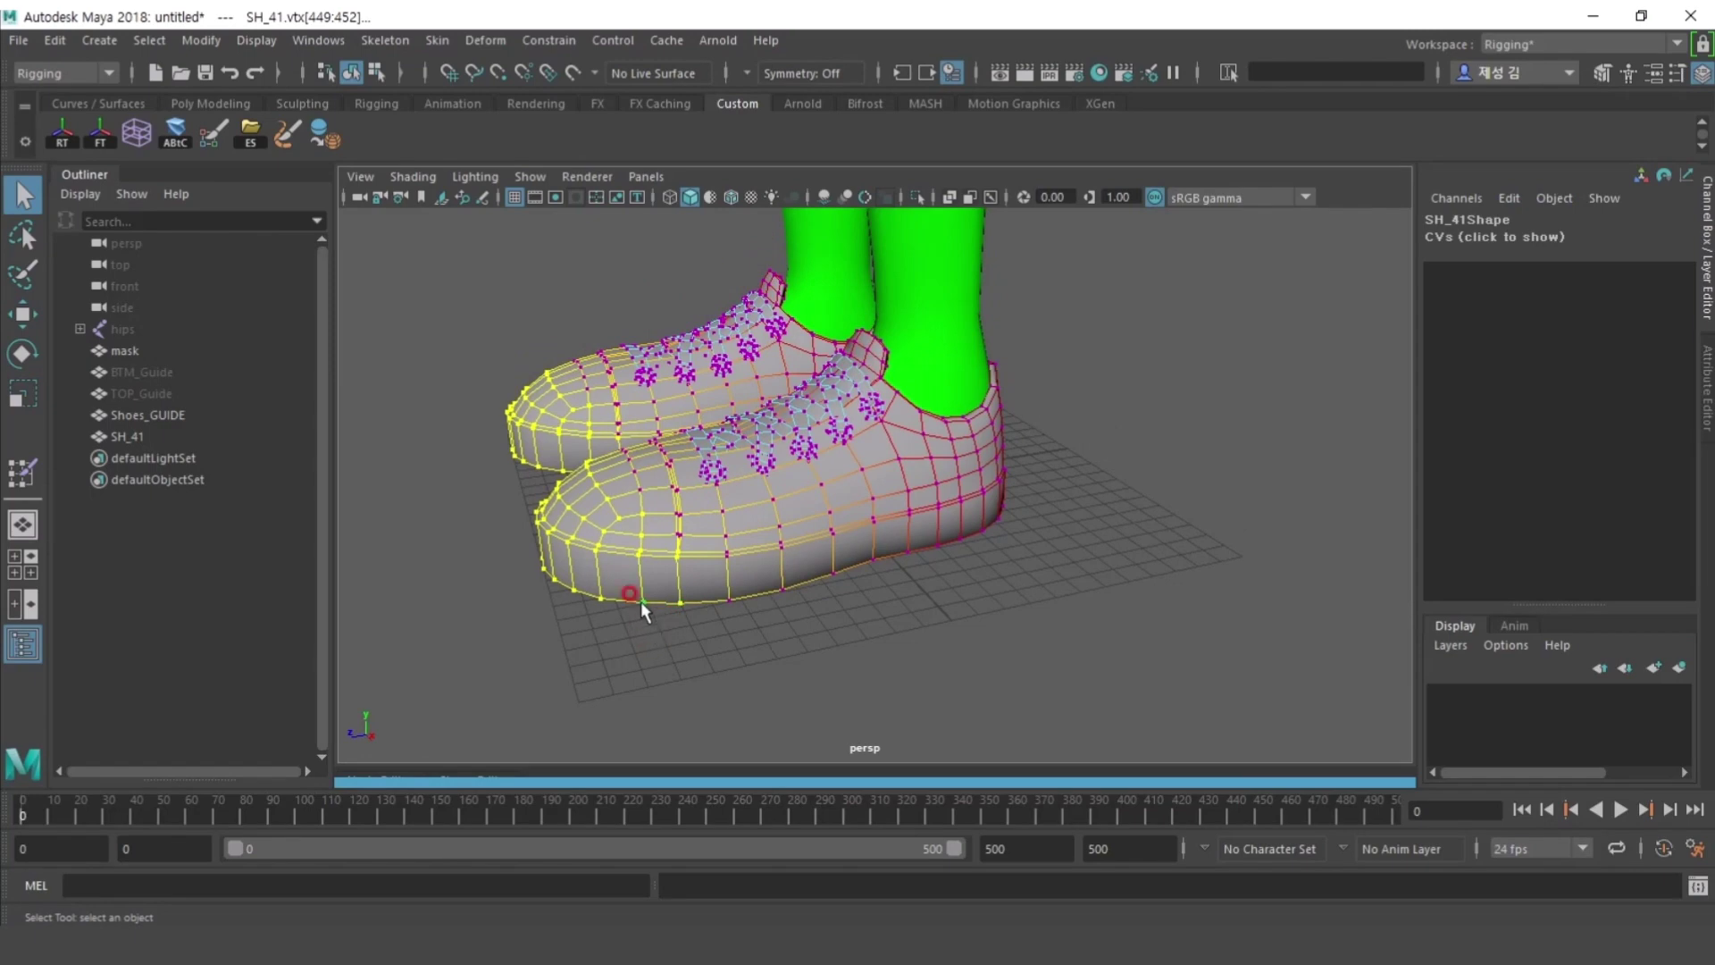
left_click_drag(640, 602, 649, 601, "alt")
left_click_drag(648, 530, 715, 547, "alt")
key("ctrl+z")
key("ctrl+z")
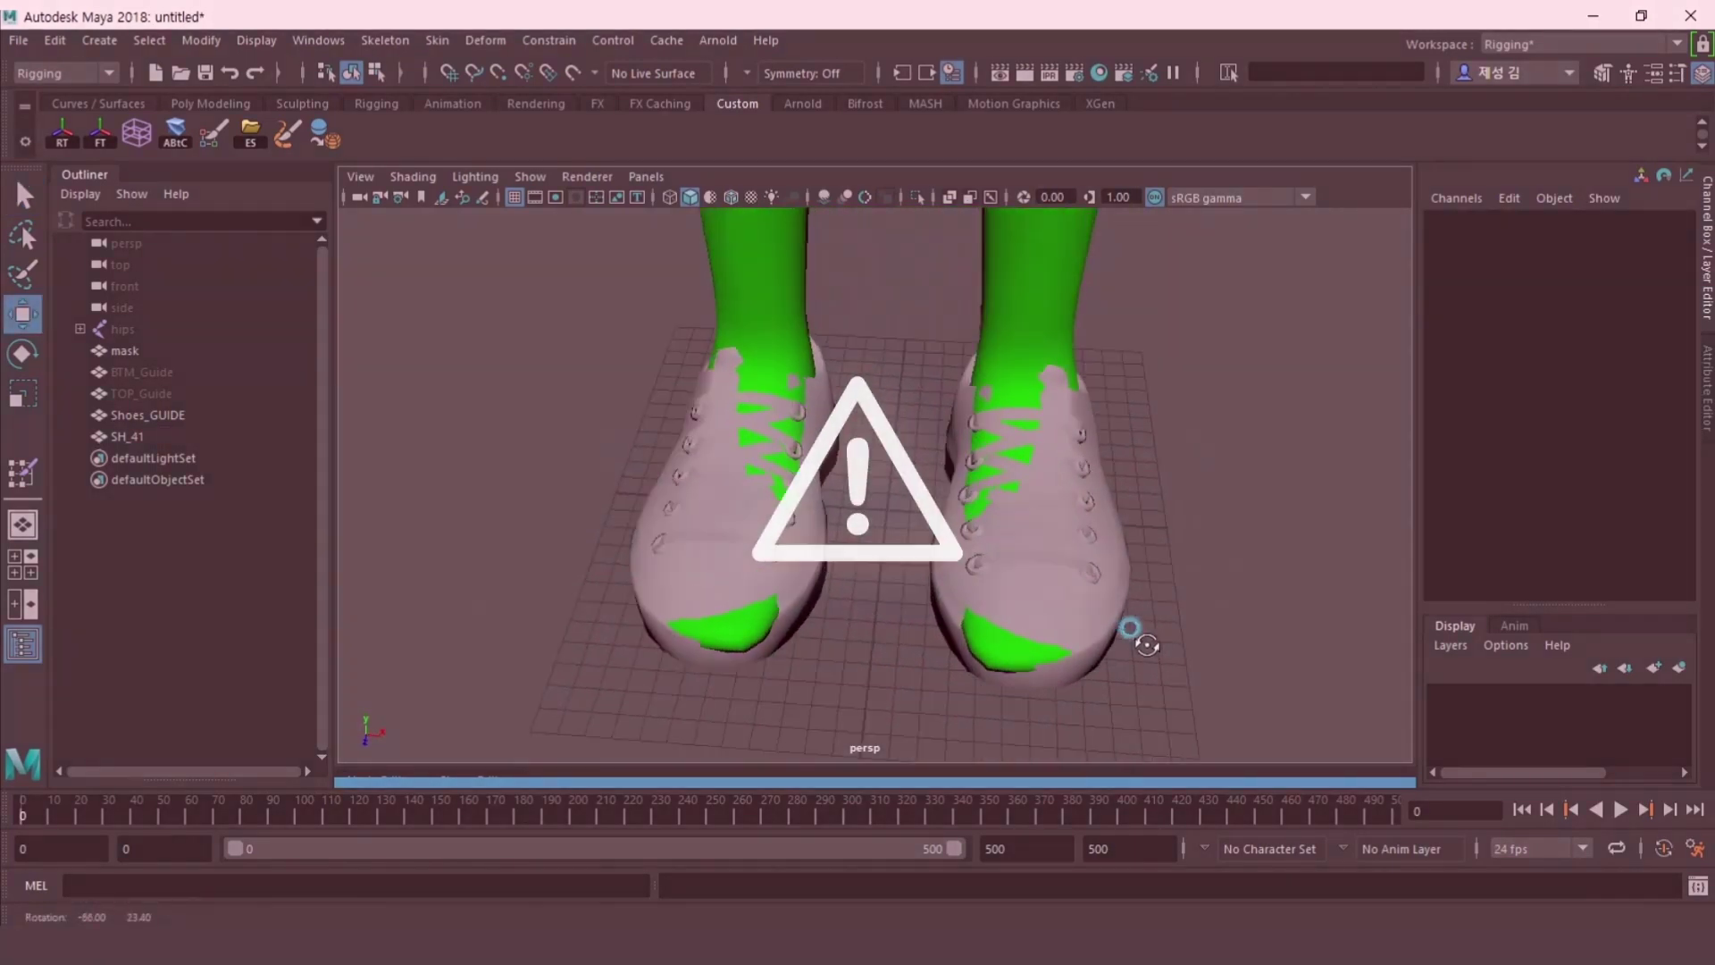
key("ctrl+z")
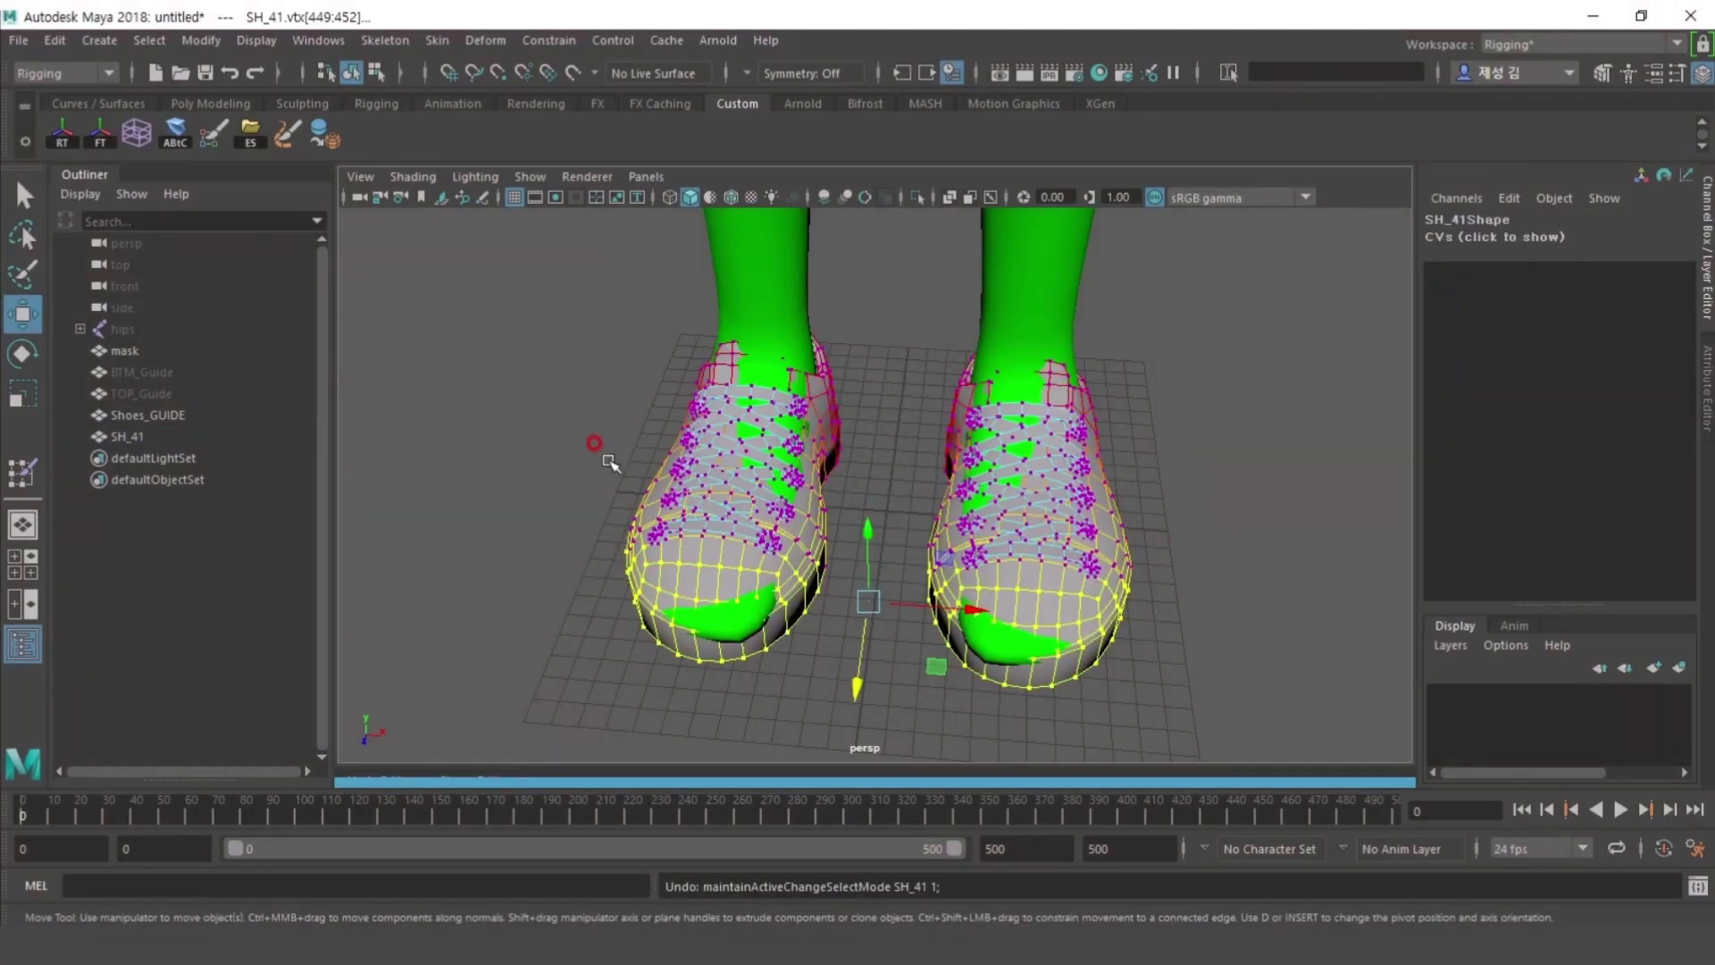
left_click(1191, 486)
key("q")
key("F8")
- Lower the SH_41 shoes down onto the character's feet
left_click_drag(1417, 467, 972, 552, "alt")
left_click_drag(835, 394, 838, 427)
left_click_drag(1027, 679, 1175, 694, "alt")
left_click(1174, 693)
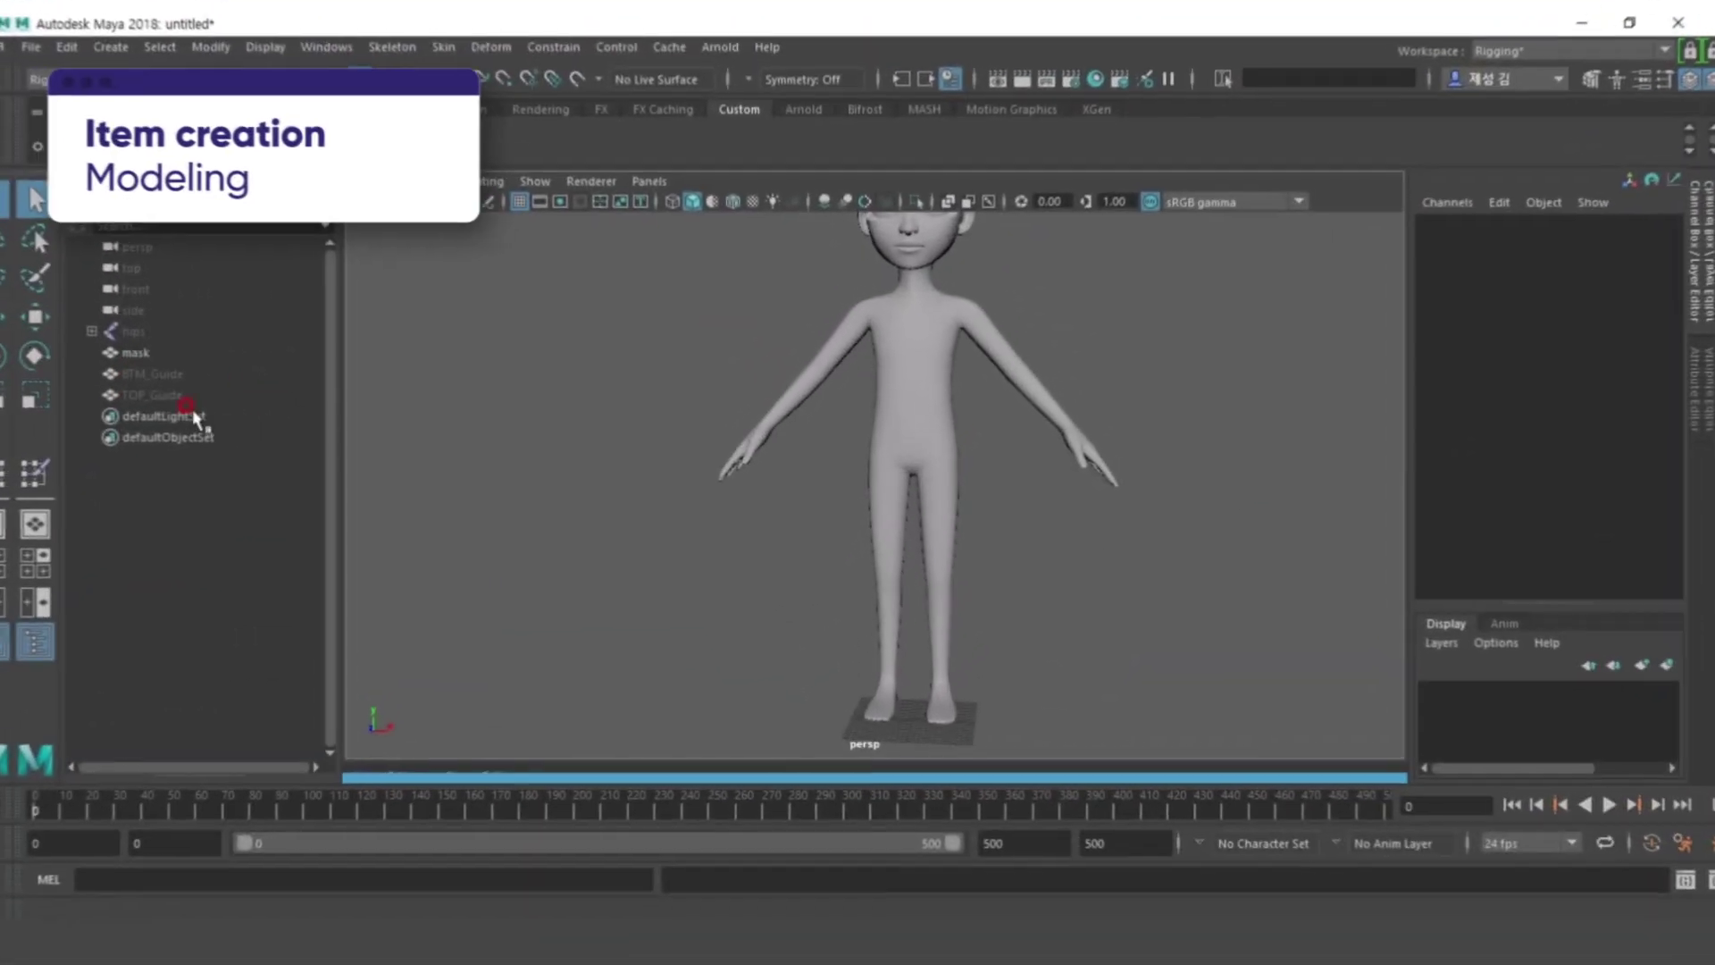
- Unhide the guides and rename TOP_Guide to TOP_TEST
left_click(169, 393)
key("shift+h")
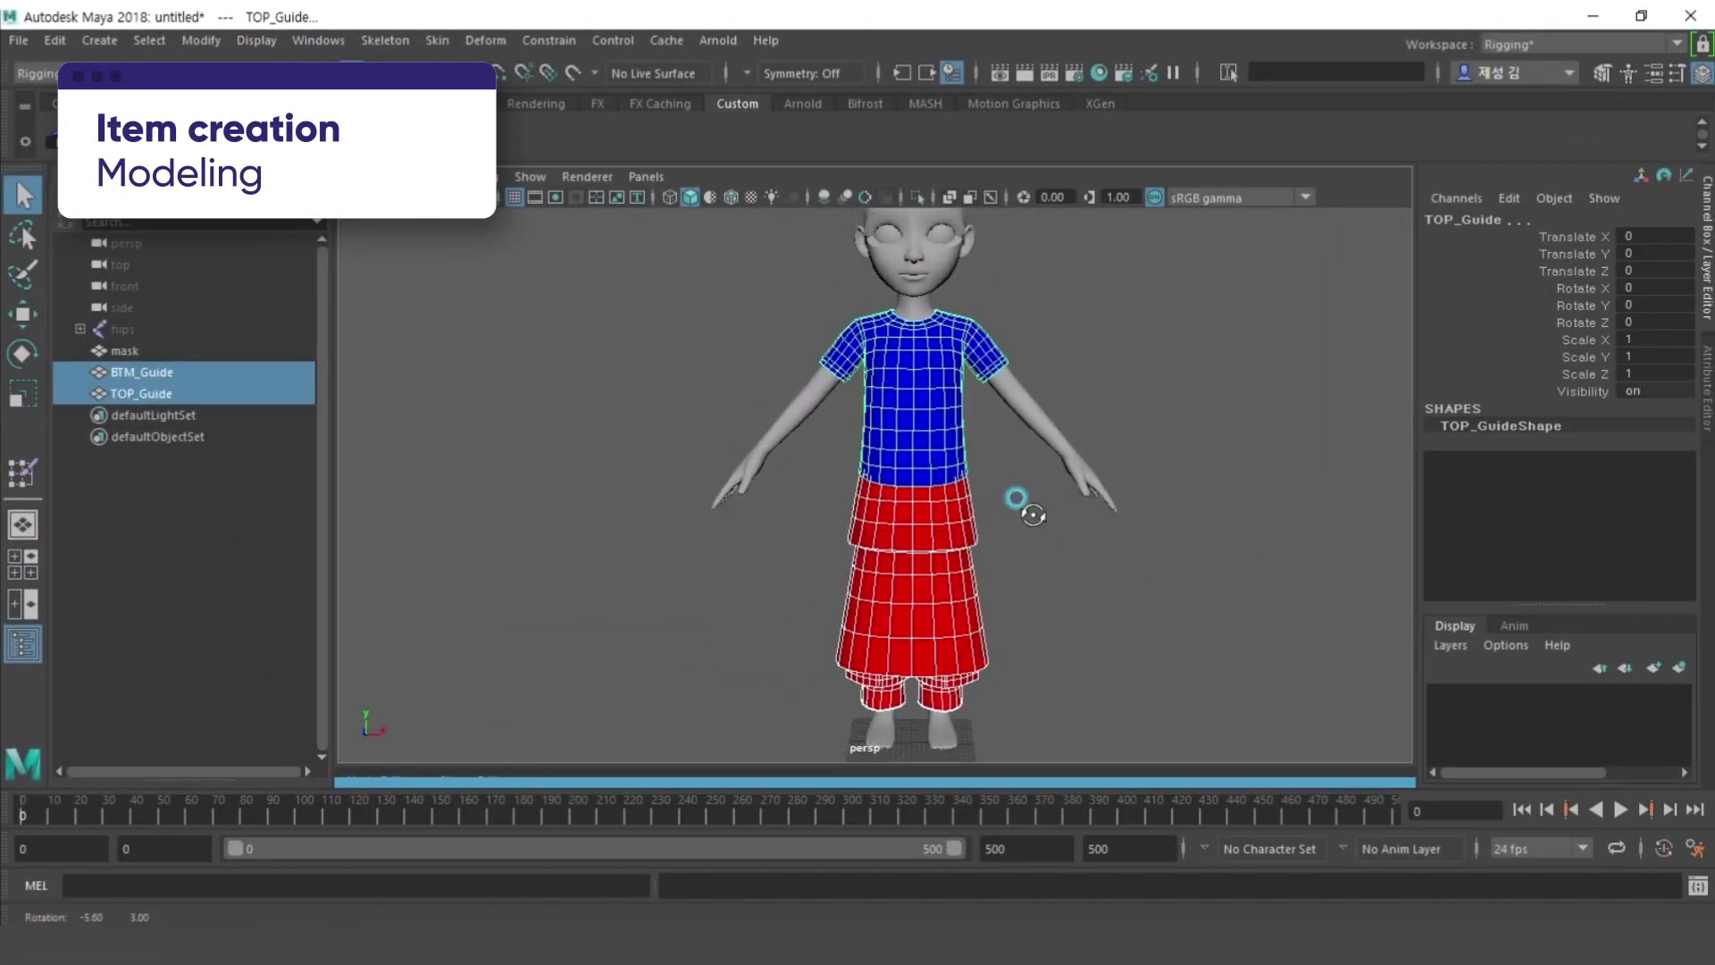
left_click(1096, 586)
double_click(143, 393)
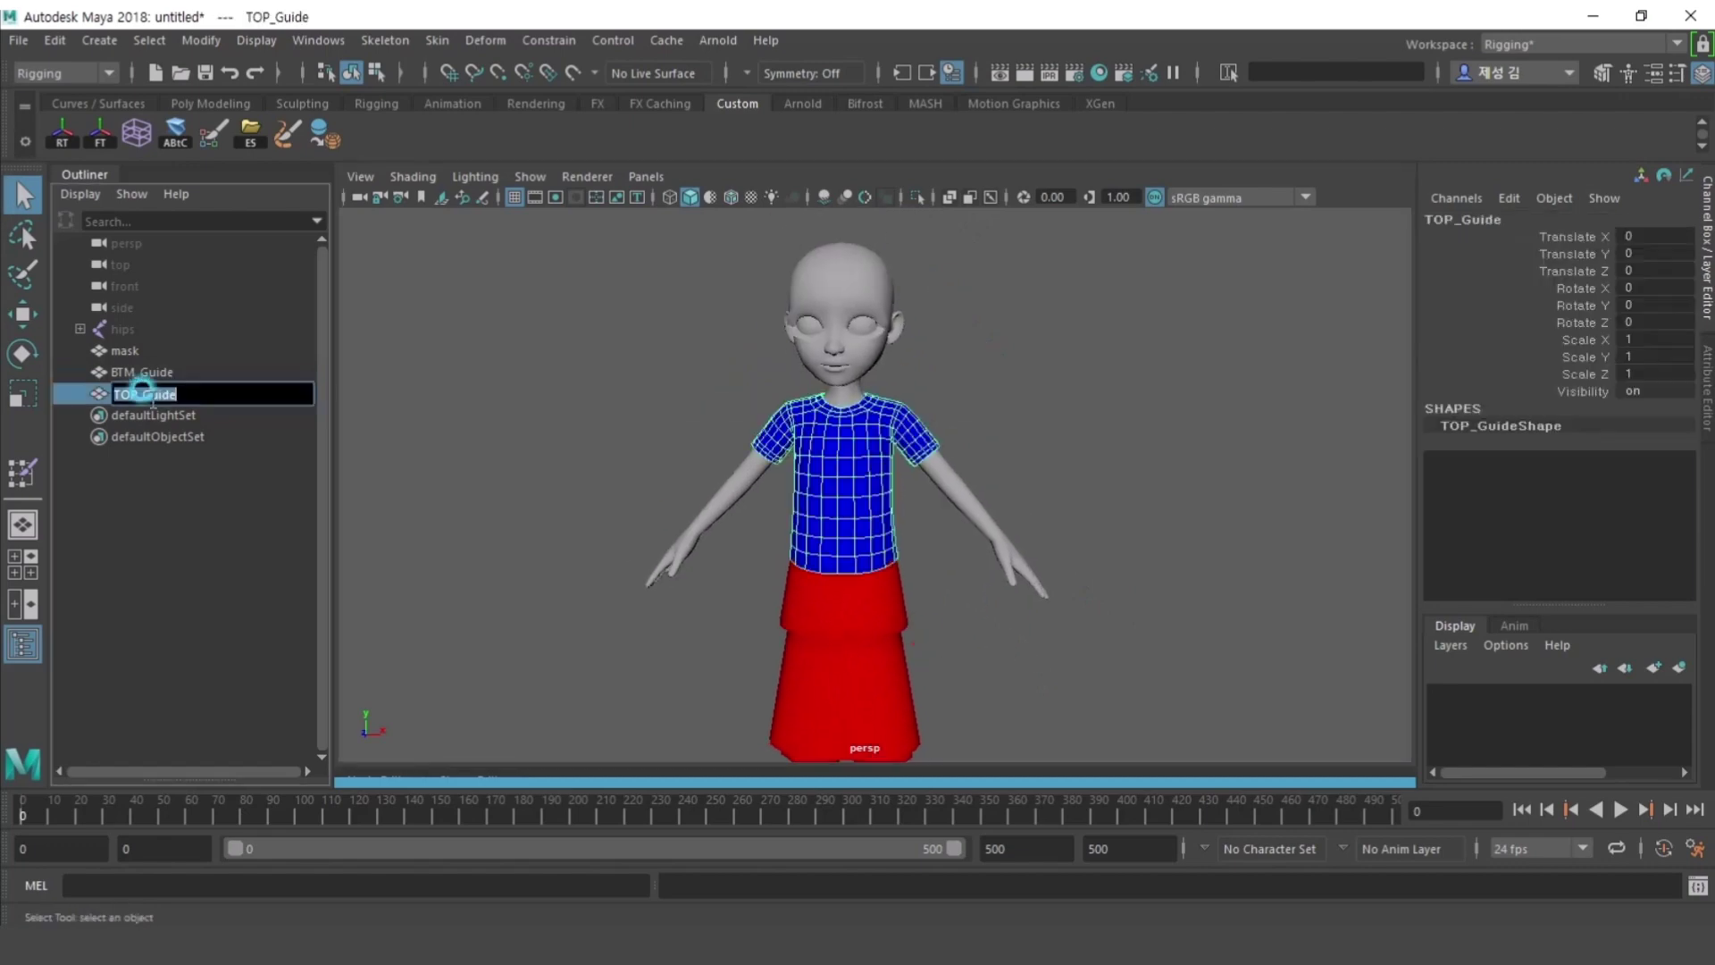
type("TOP_TEST")
key("Return")
- Smooth the TOP_TEST shirt's back edges with Edit Edge Flow
right_click_drag(965, 313, 968, 643)
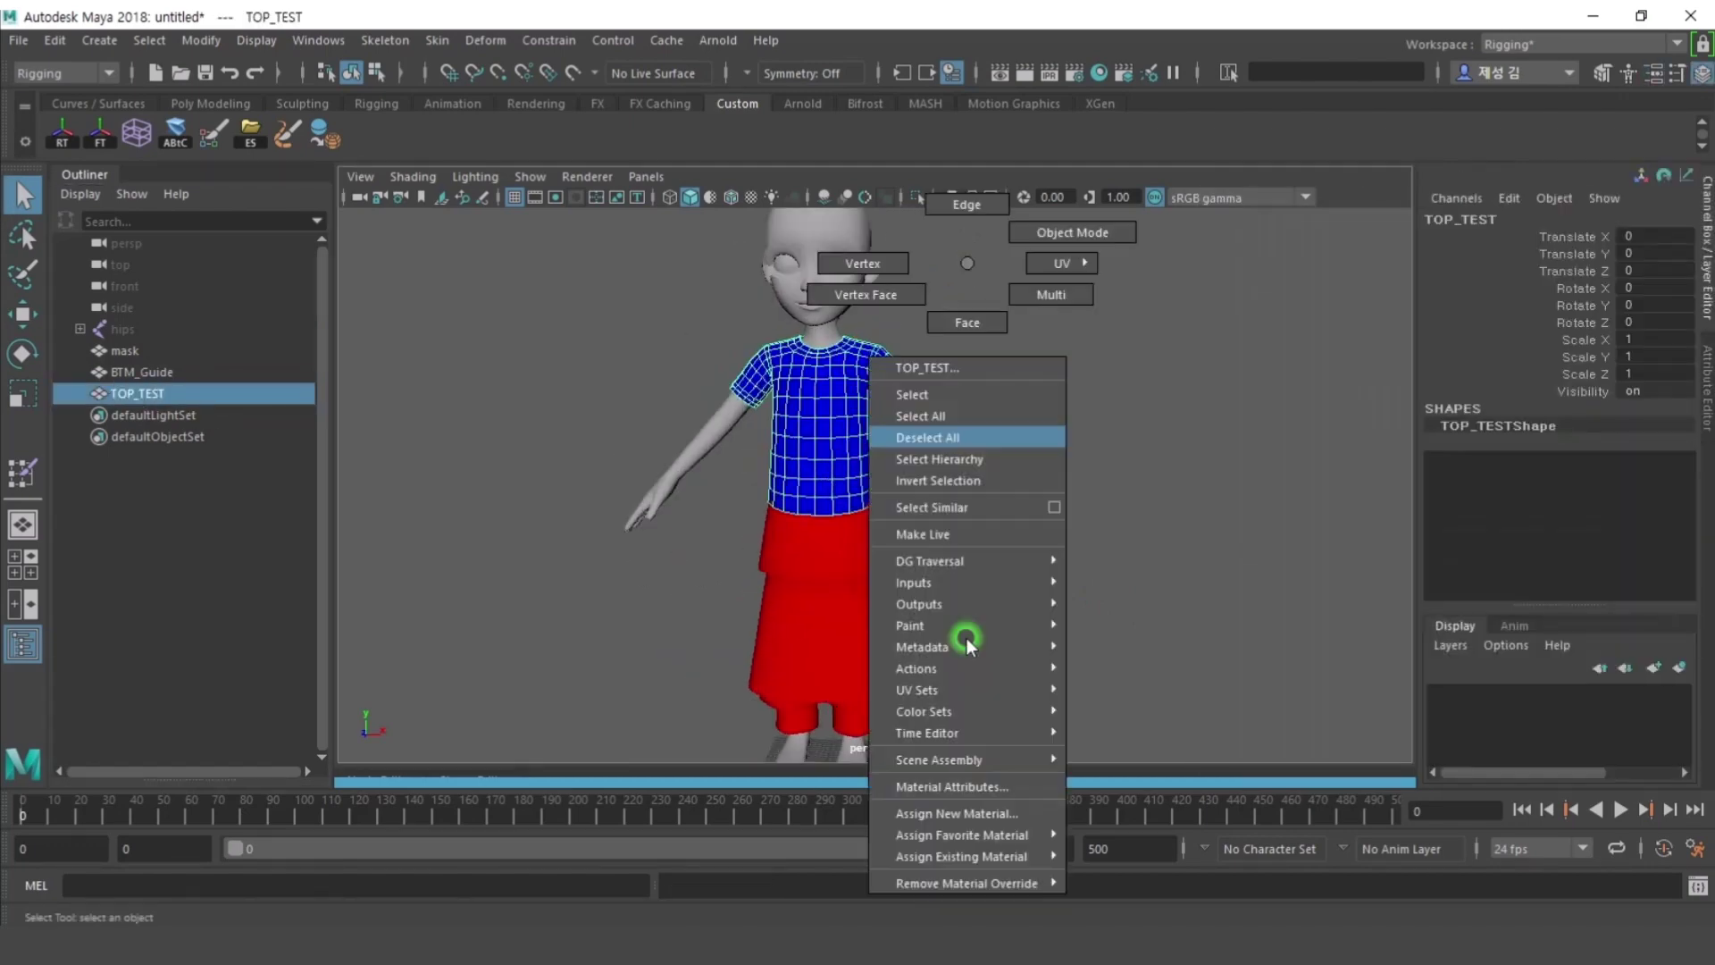
left_click(1264, 522)
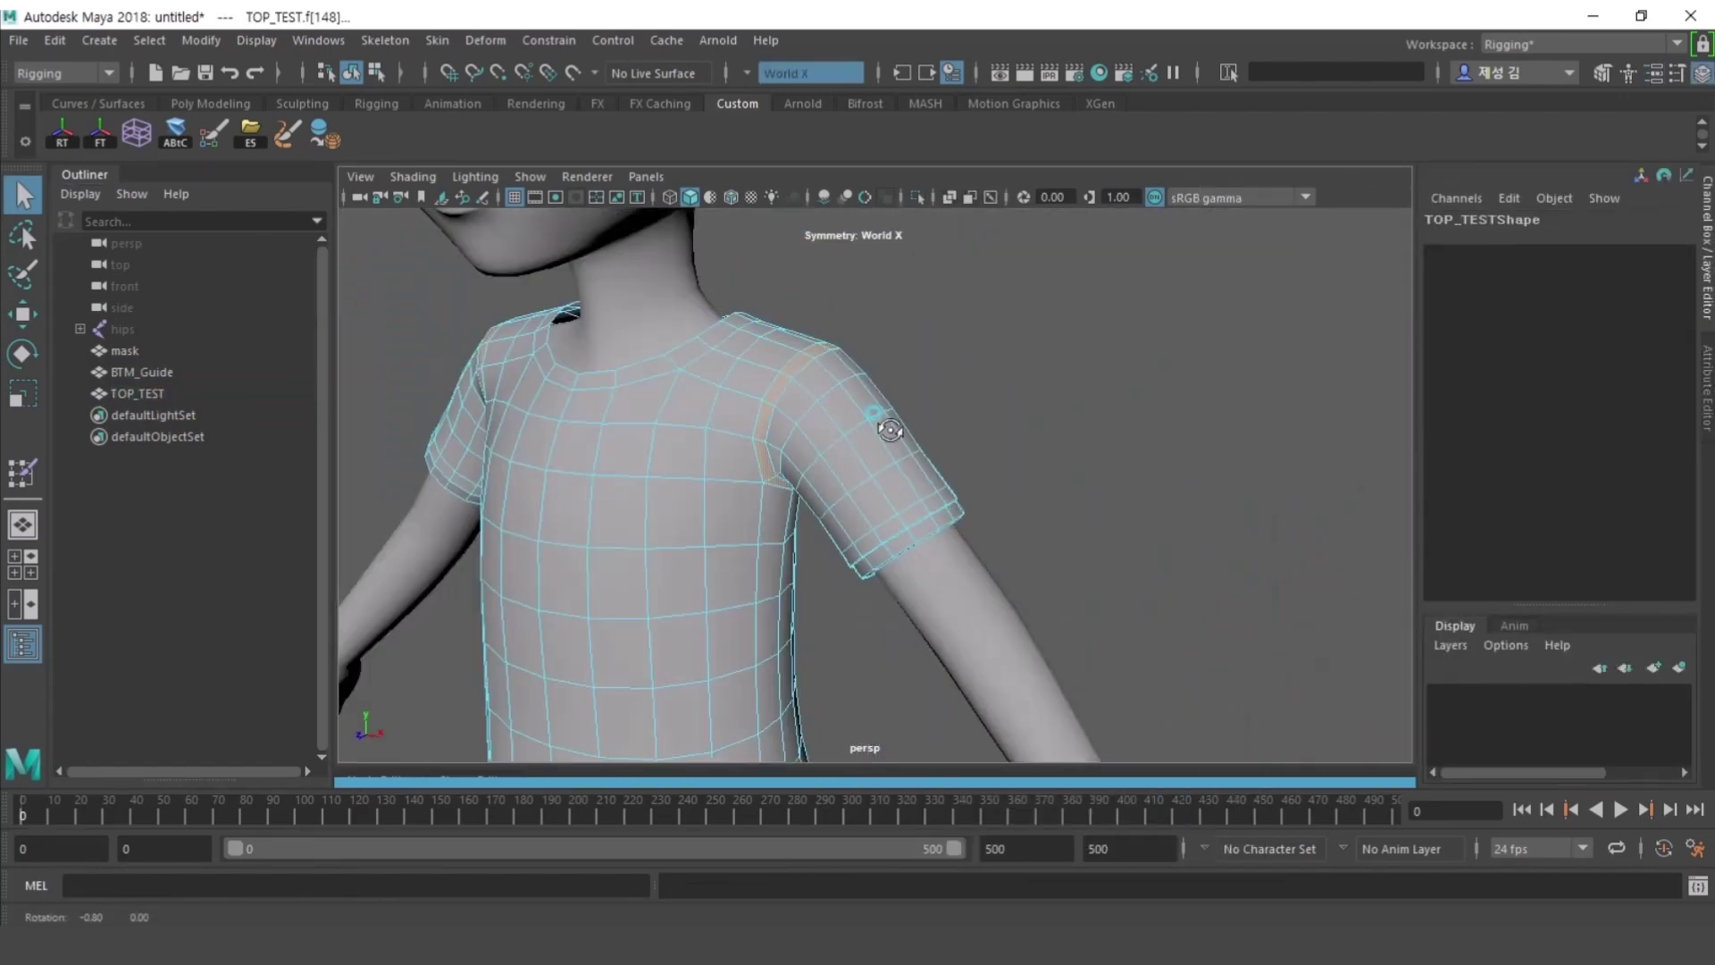
left_click(724, 446)
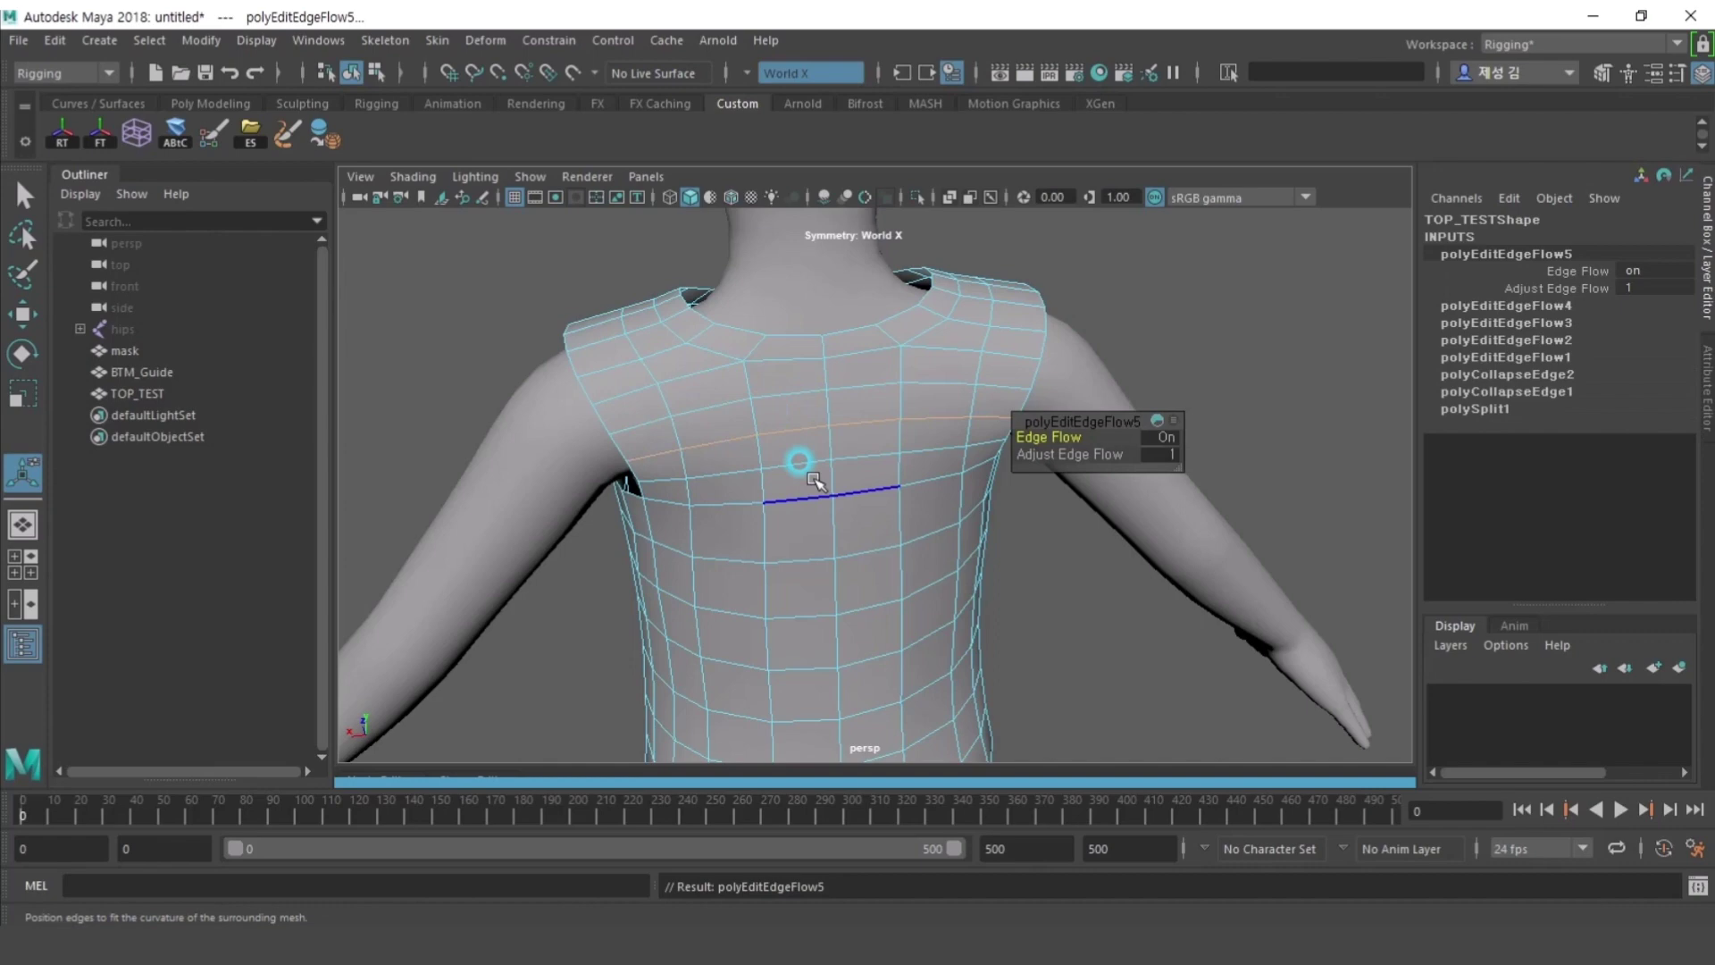
left_click(927, 289)
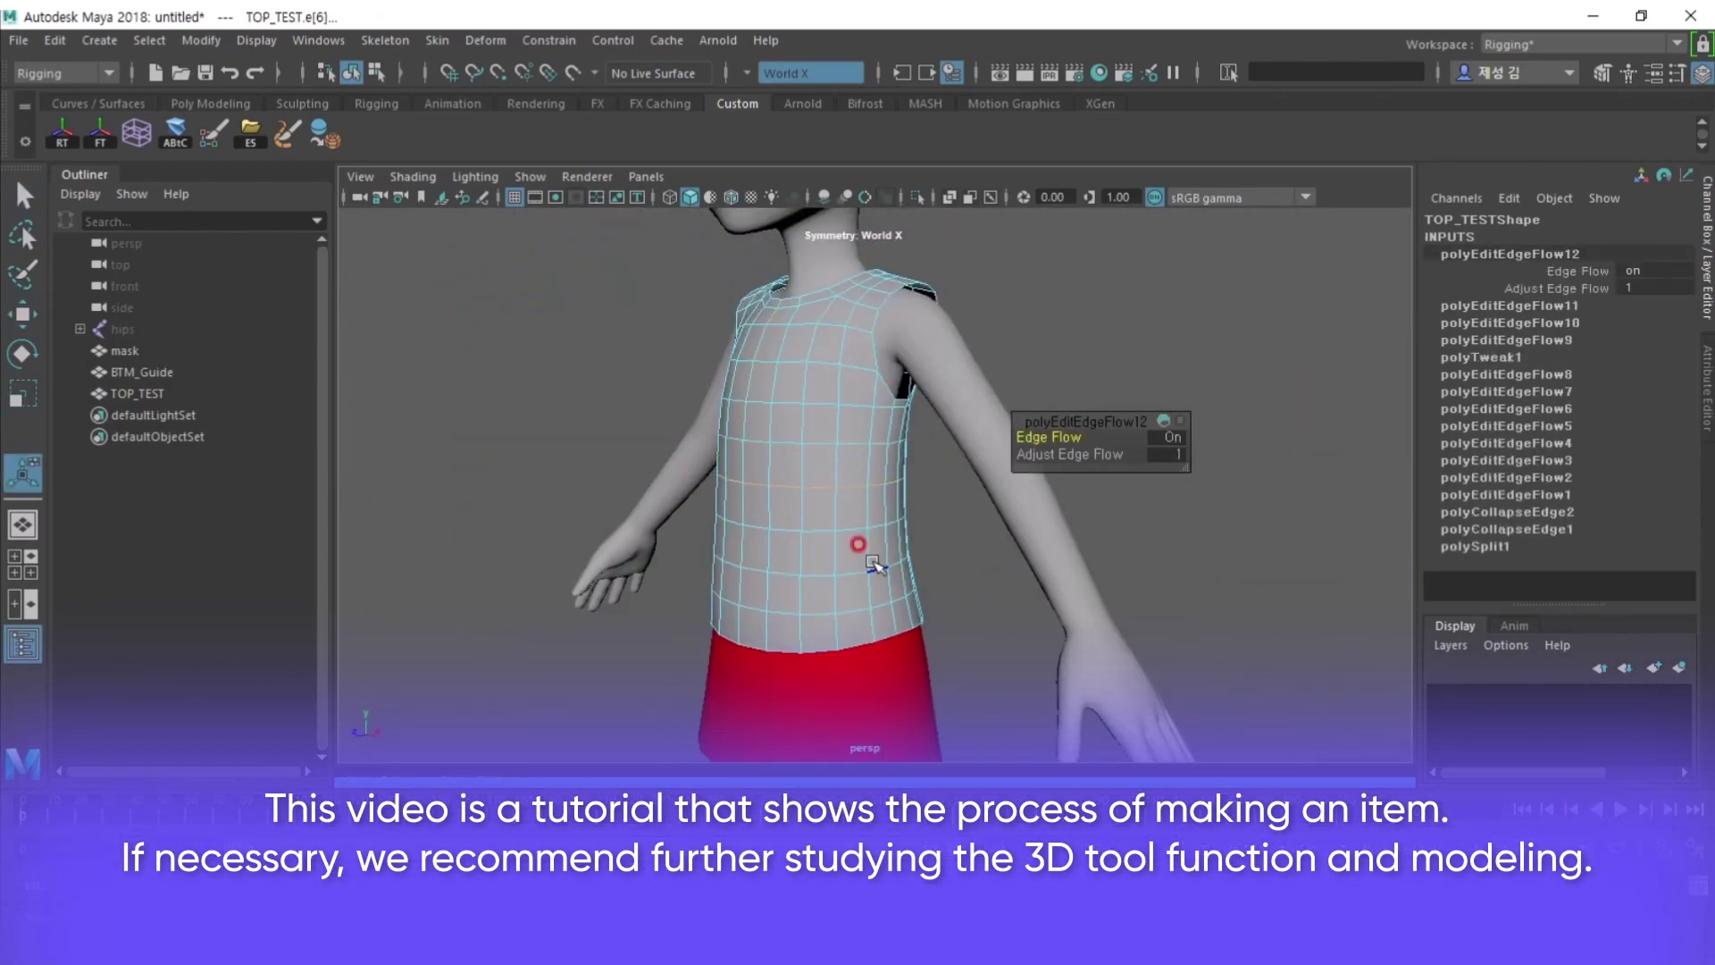
left_click(1110, 413)
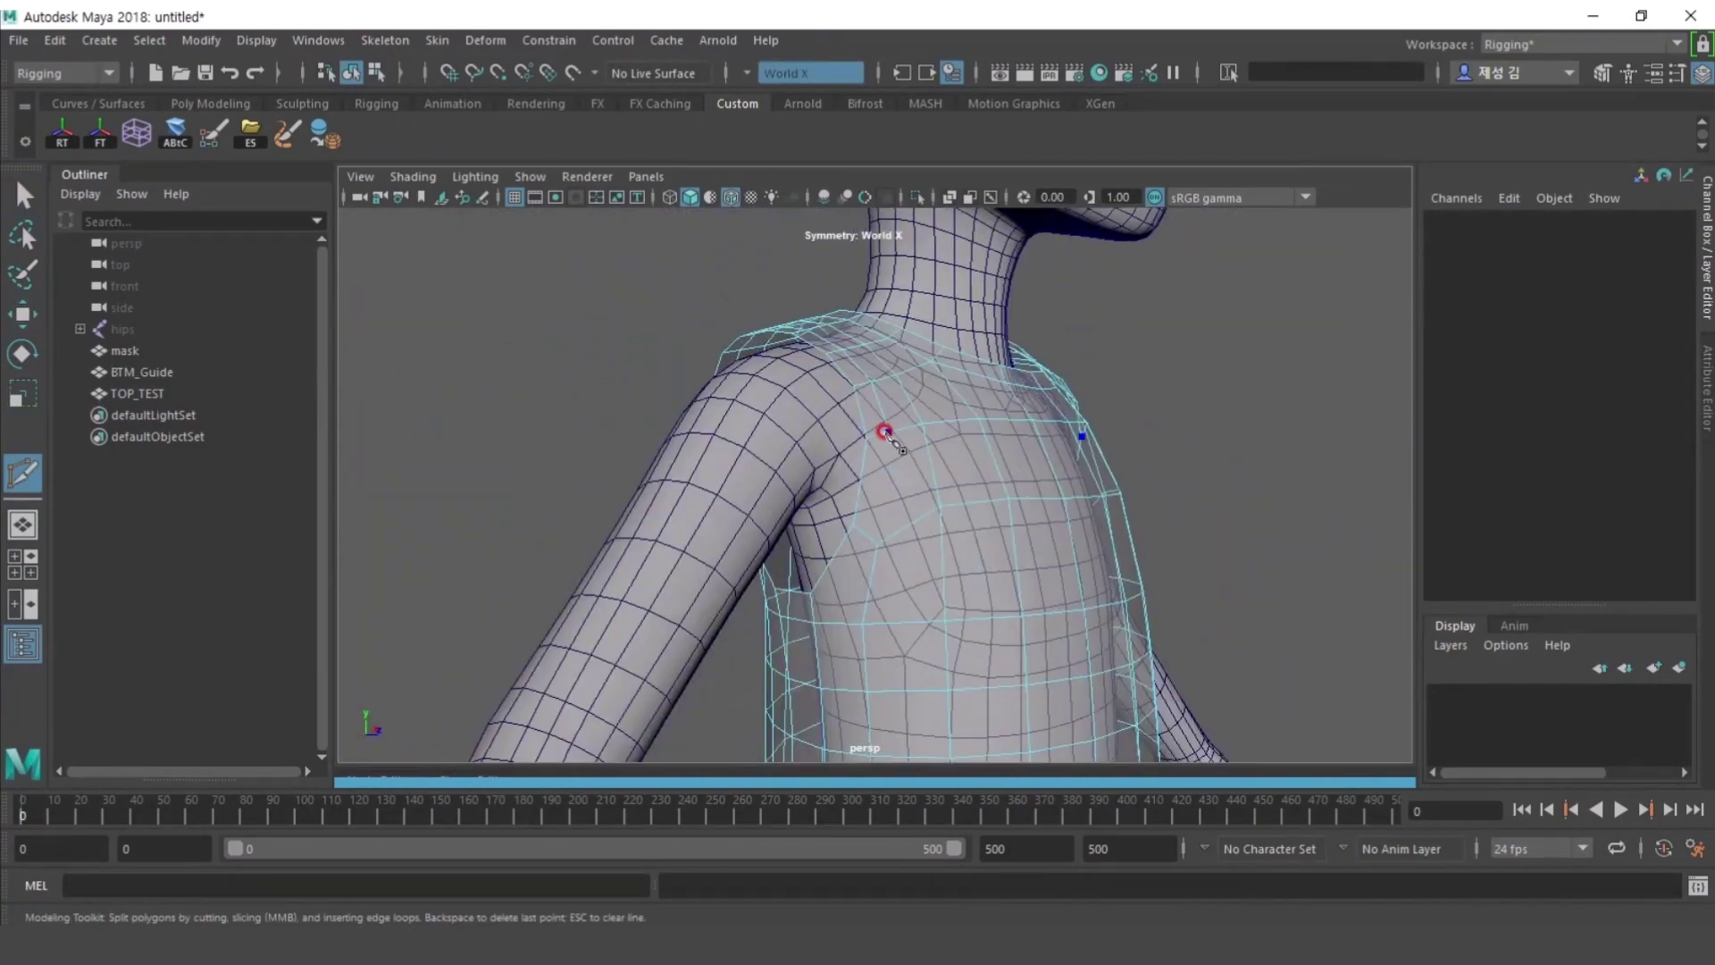
left_click_drag(888, 433, 963, 507, "alt")
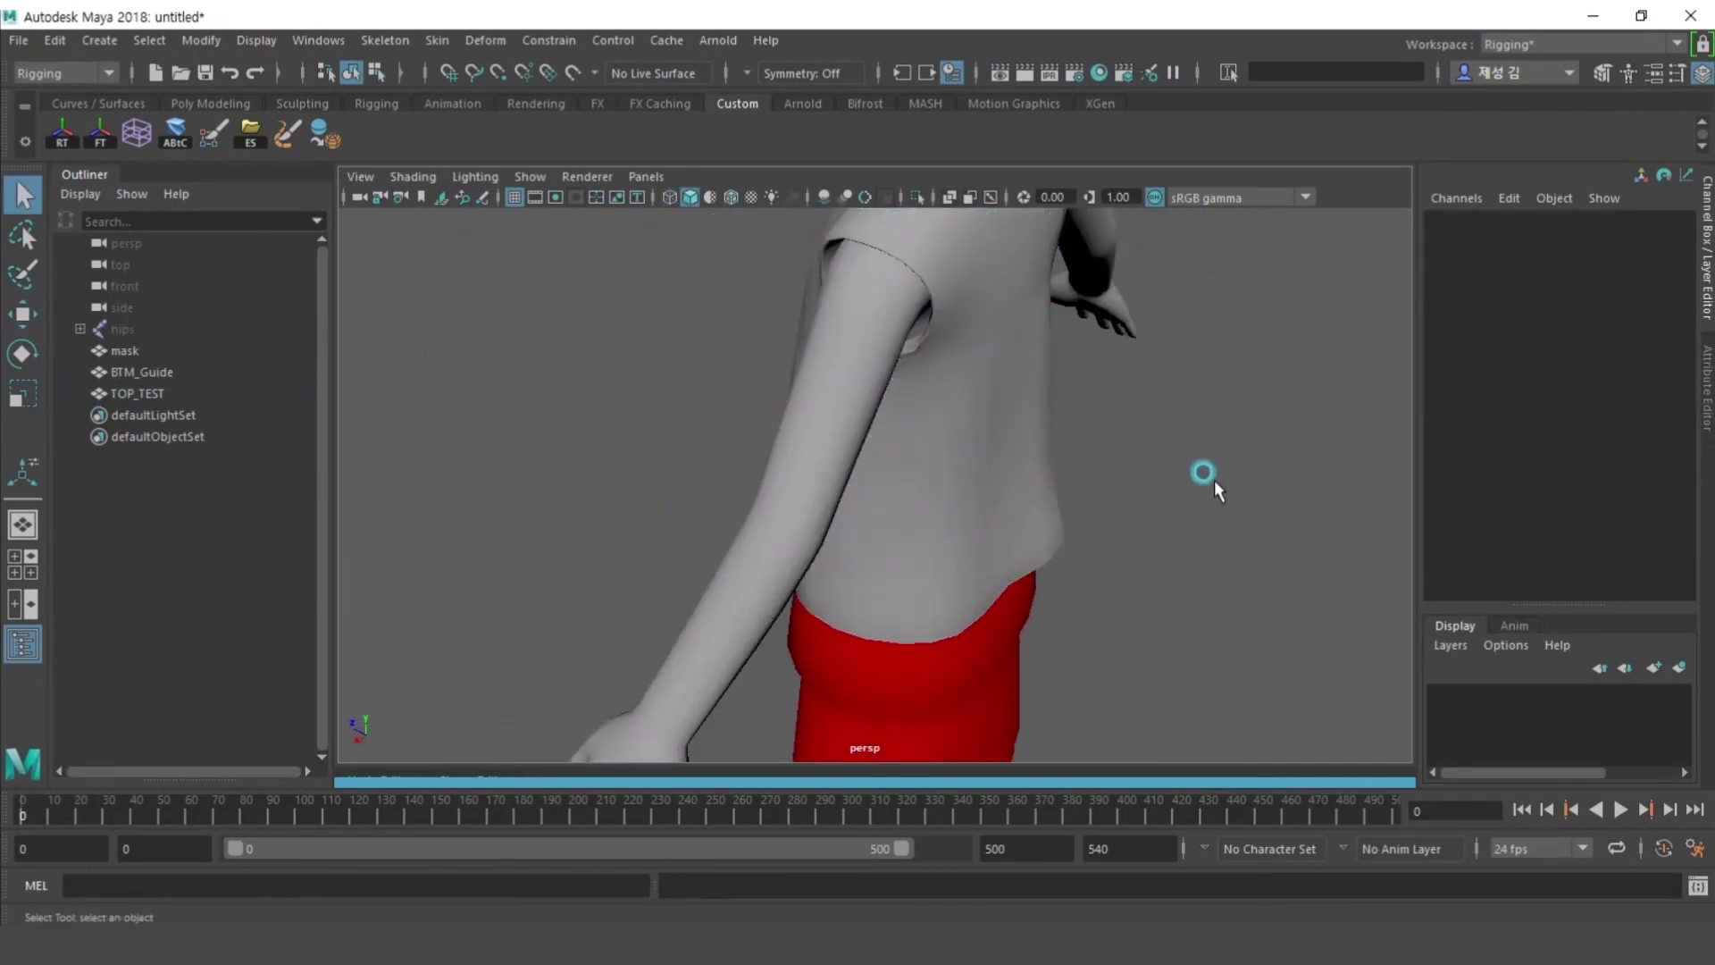
left_click_drag(1214, 480, 602, 480, "alt")
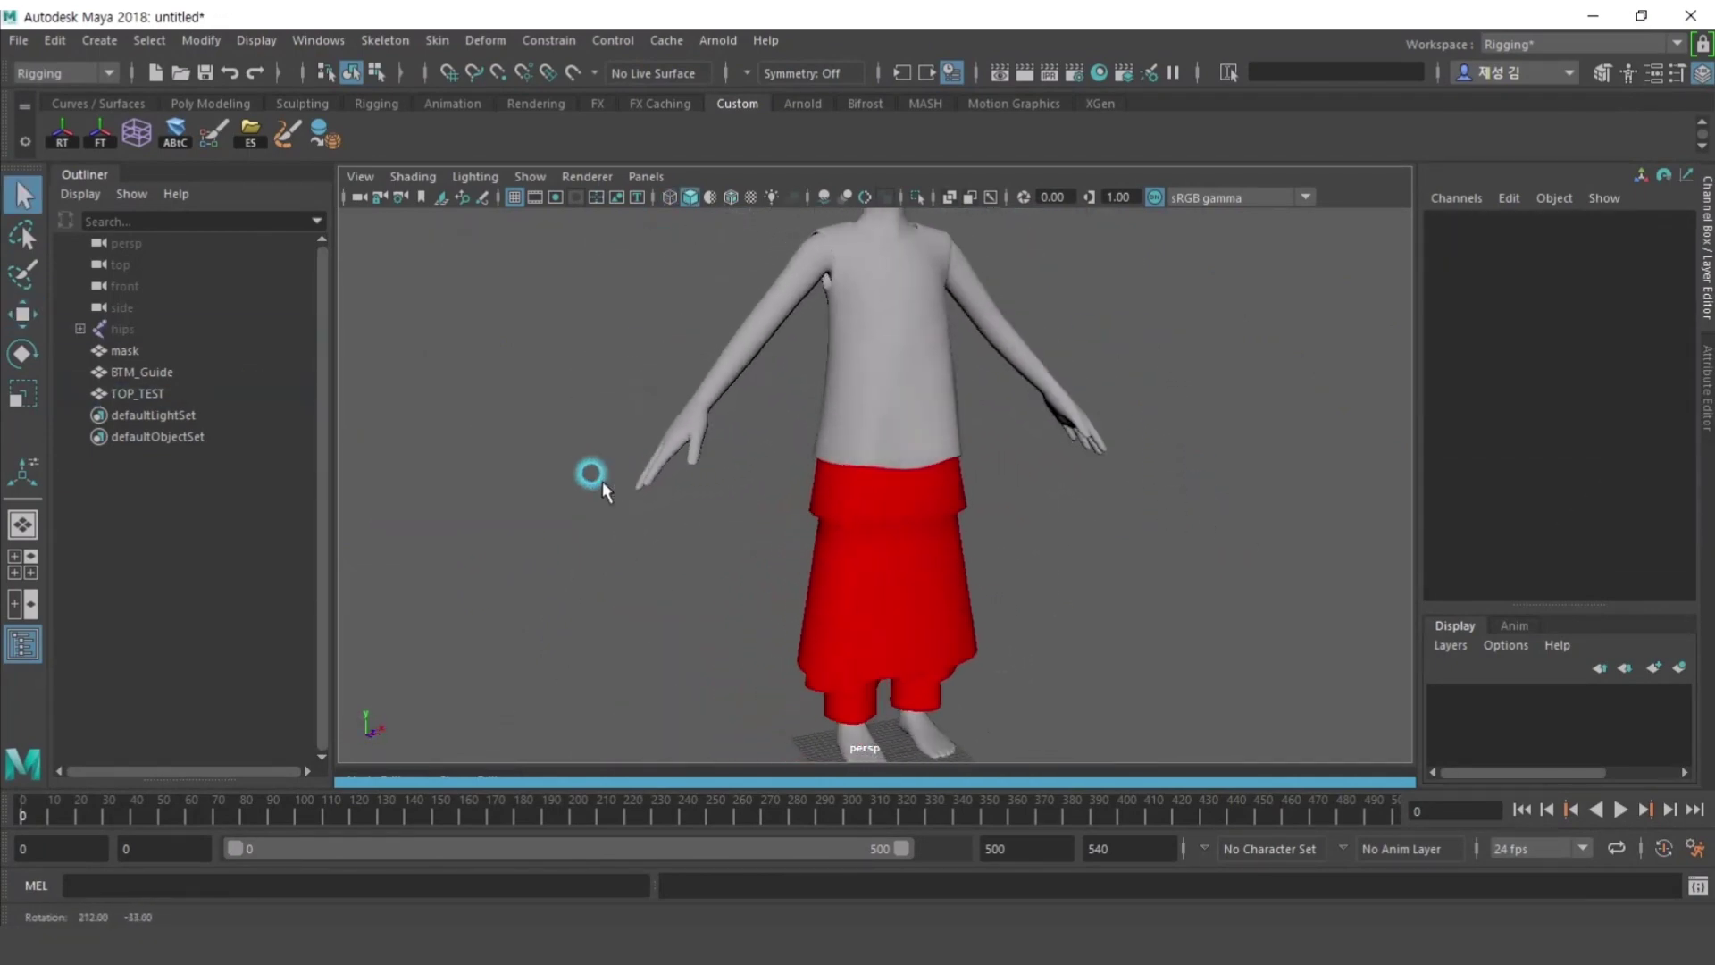
- Select TOP_TEST and switch to the Modeling menu set
left_click(938, 429)
right_click_drag(938, 429, 918, 500, "alt")
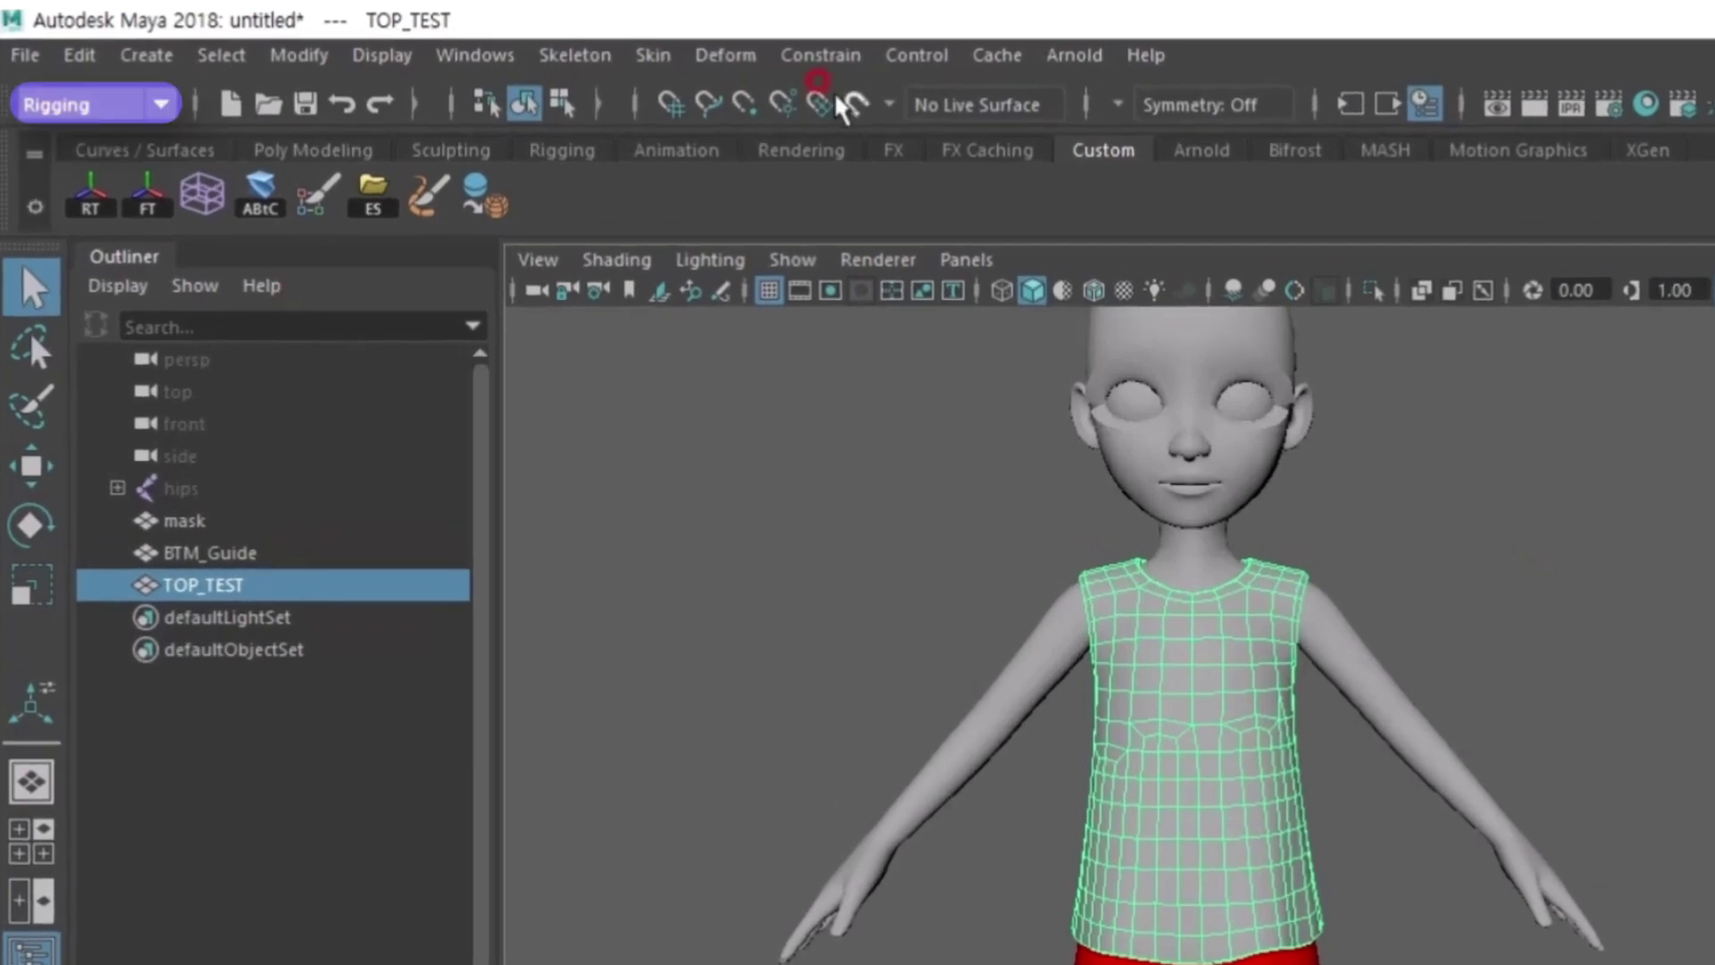
left_click(90, 105)
left_click(63, 141)
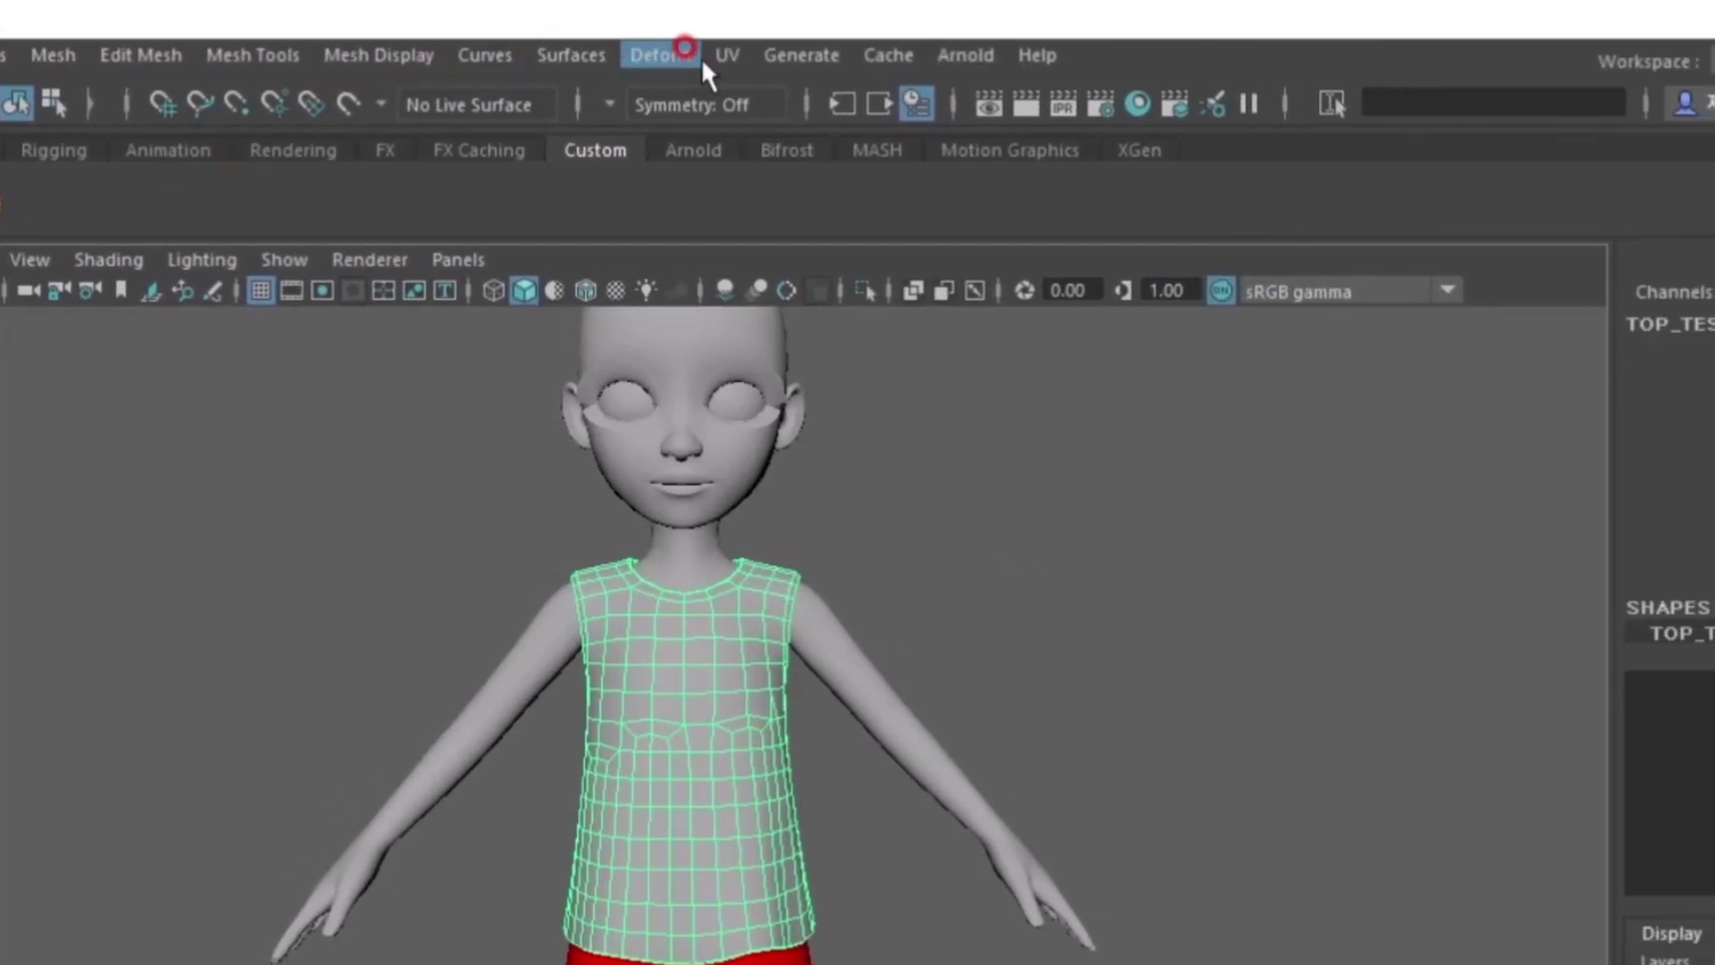
- Open the UV Editor beside the shirt in the viewport
left_click(1235, 54)
left_click(857, 119)
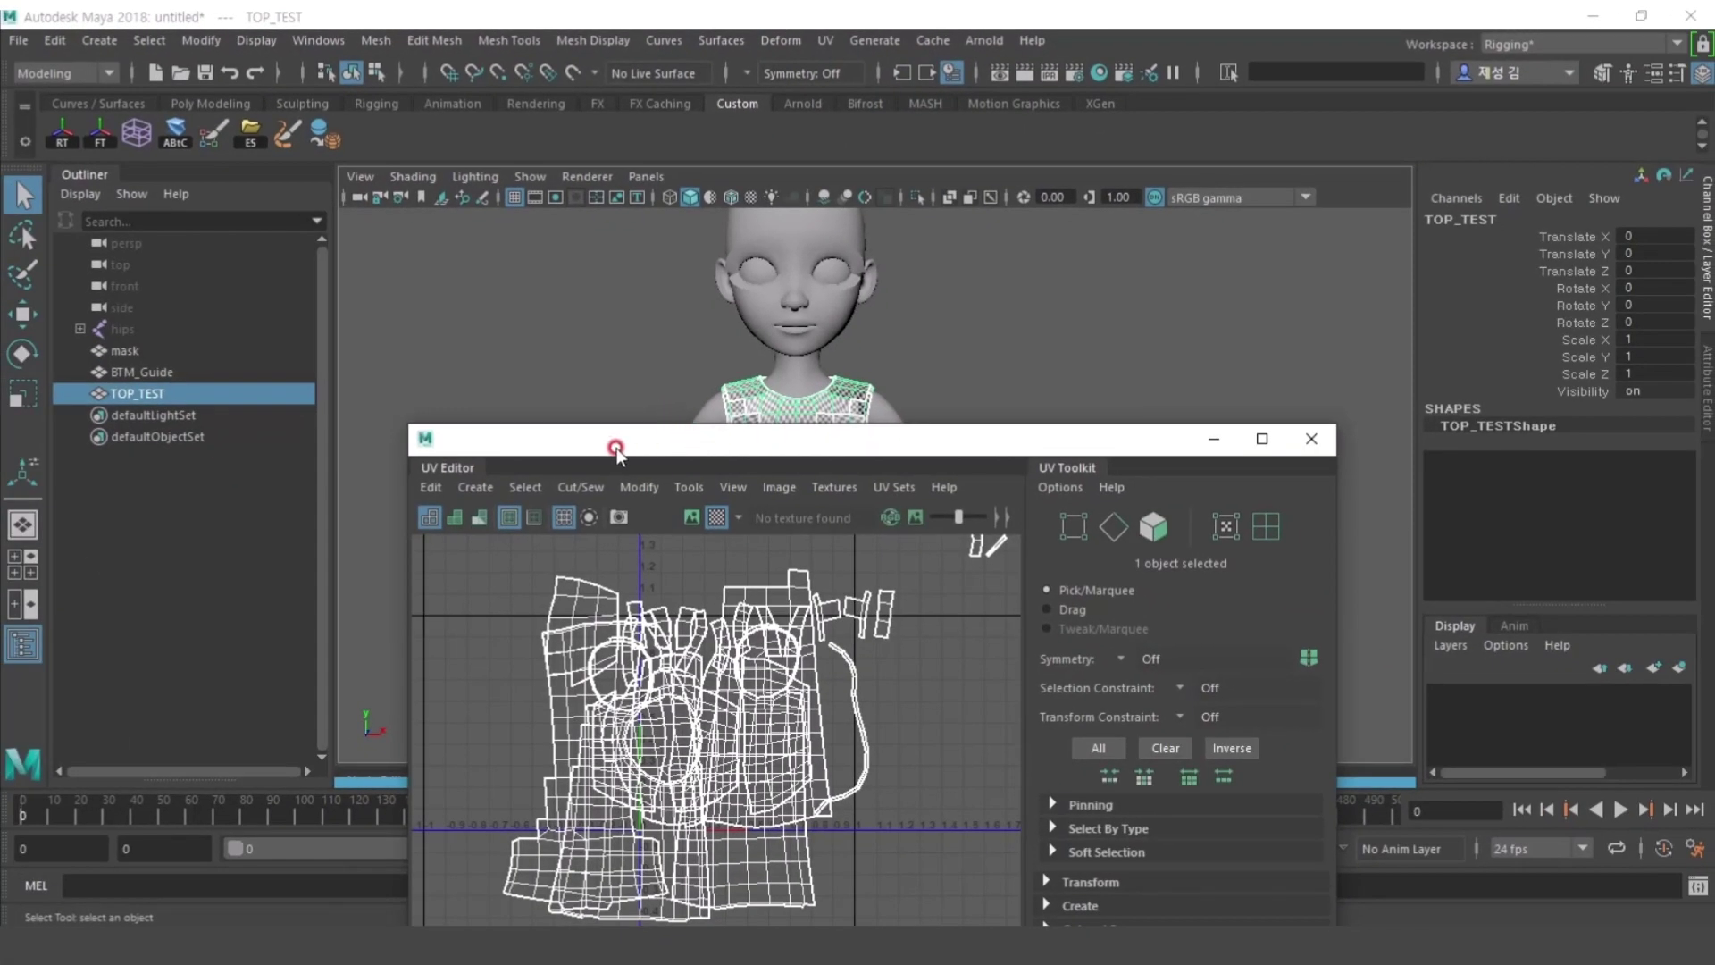
left_click_drag(617, 447, 1090, 274)
right_click_drag(631, 566, 667, 538, "alt")
key("ctrl+h")
key("ctrl+shift+h")
middle_click_drag(626, 540, 799, 528, "alt")
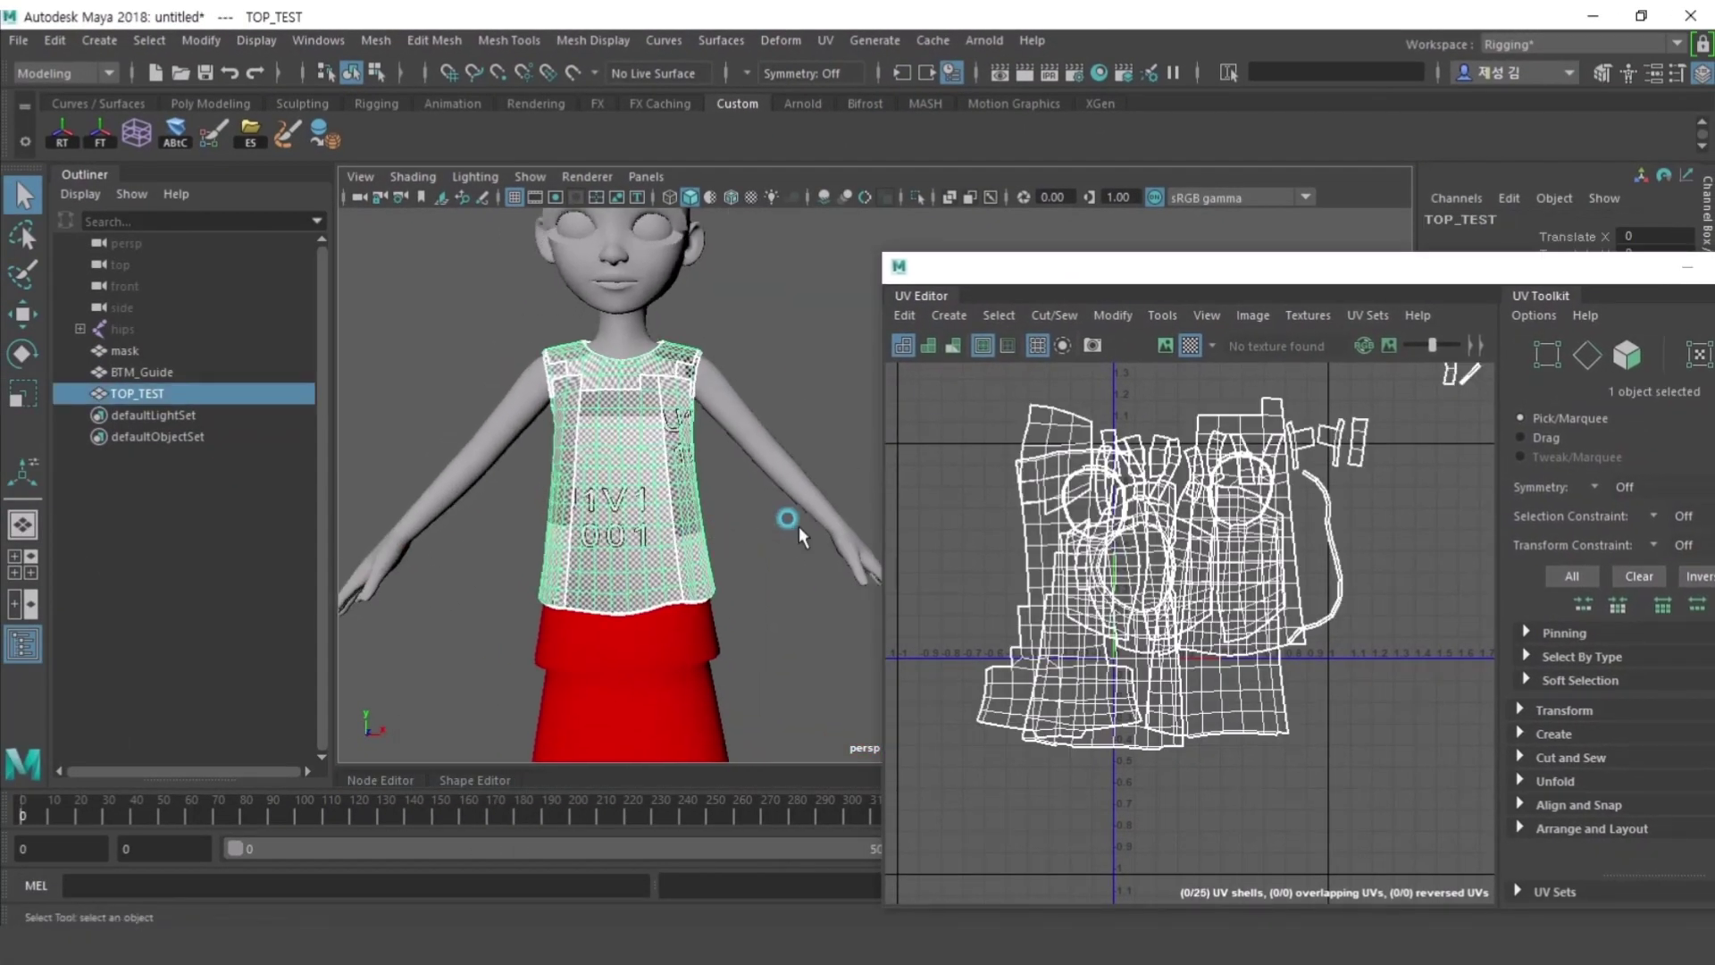
- Apply a camera-based UV projection to TOP_TEST and move the shell into 0-1
left_click(949, 315)
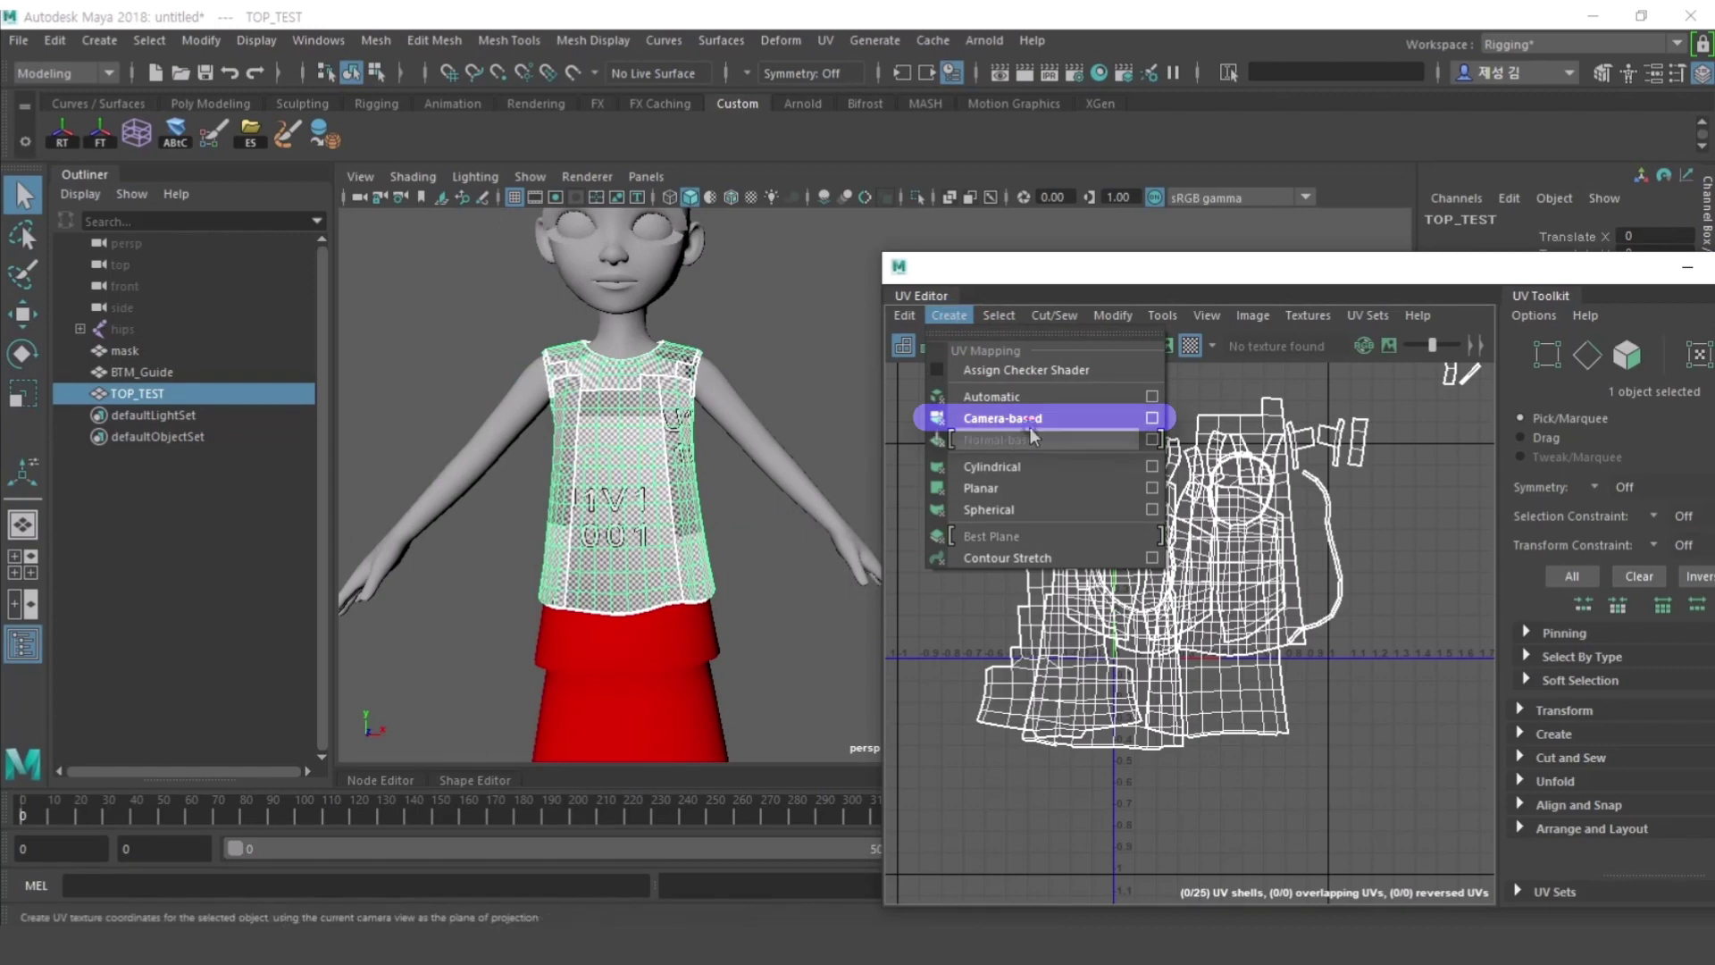
left_click(1028, 419)
middle_click_drag(709, 534, 741, 555, "alt")
left_click_drag(1161, 266, 1120, 197)
left_click(1152, 482)
key("w")
mouse_move(1153, 482)
left_mouse_down()
mouse_move(1226, 466)
mouse_move(1181, 489)
left_mouse_up()
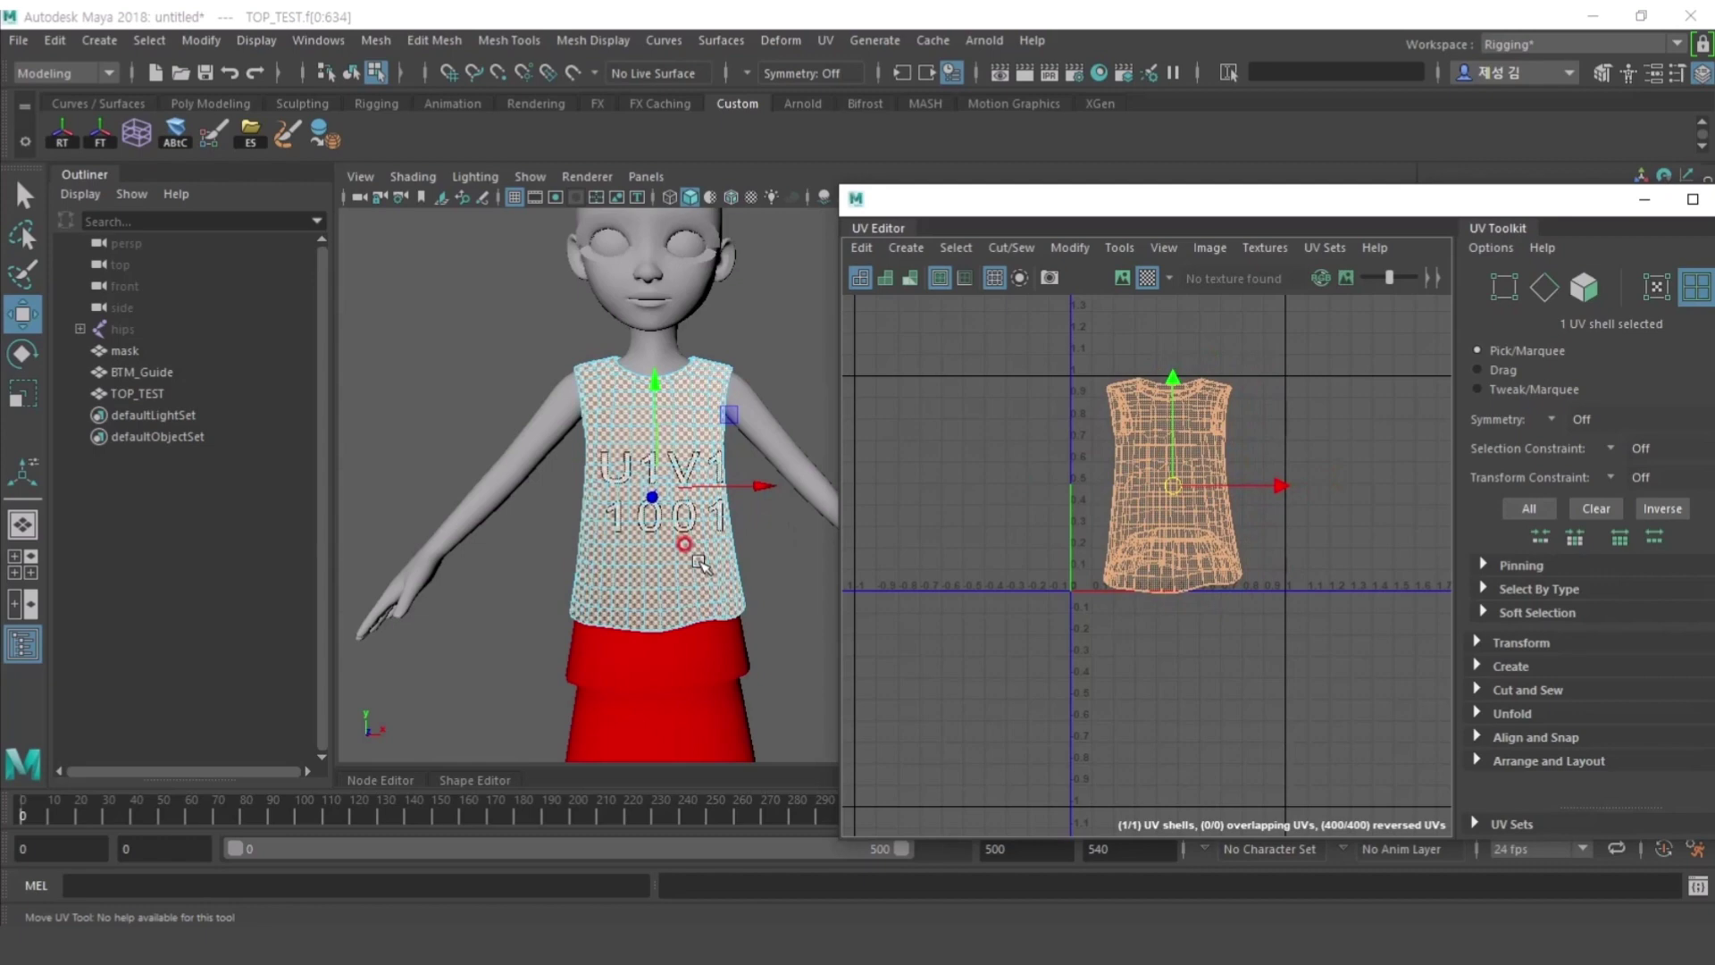
key("F8")
left_click(1129, 279)
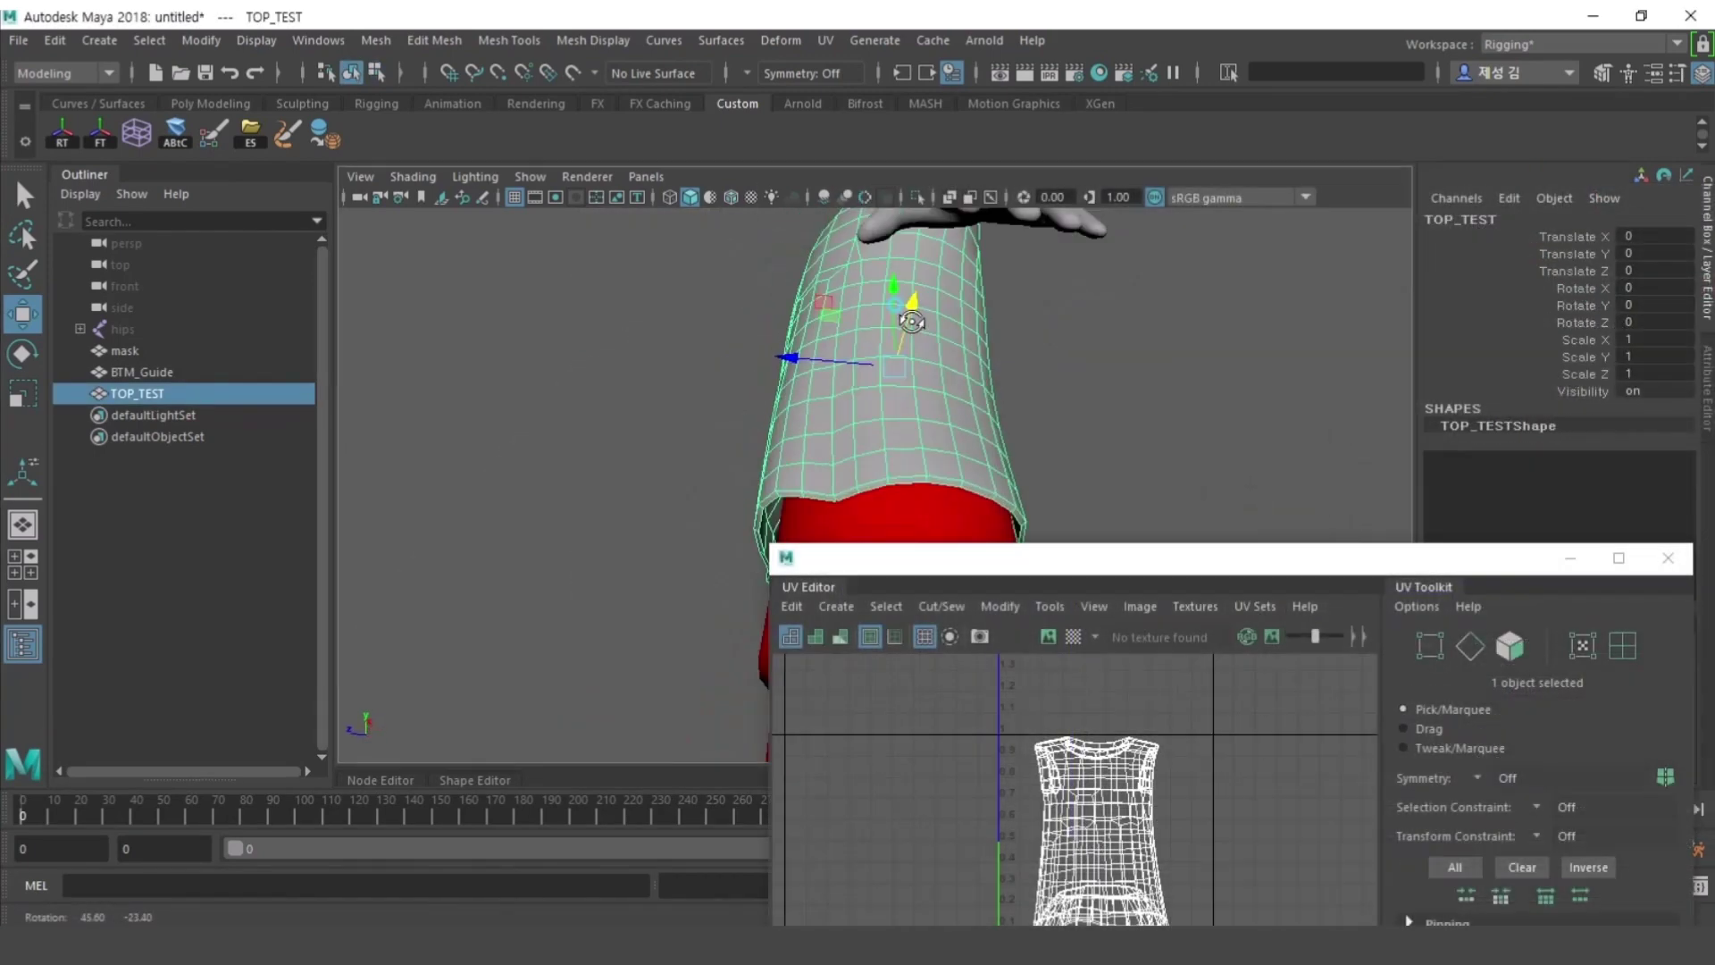
left_click_drag(911, 325, 1027, 335, "alt")
- Select the seam edge loops on the shirt in edge mode
key("q")
right_click_drag(1124, 437, 1107, 252)
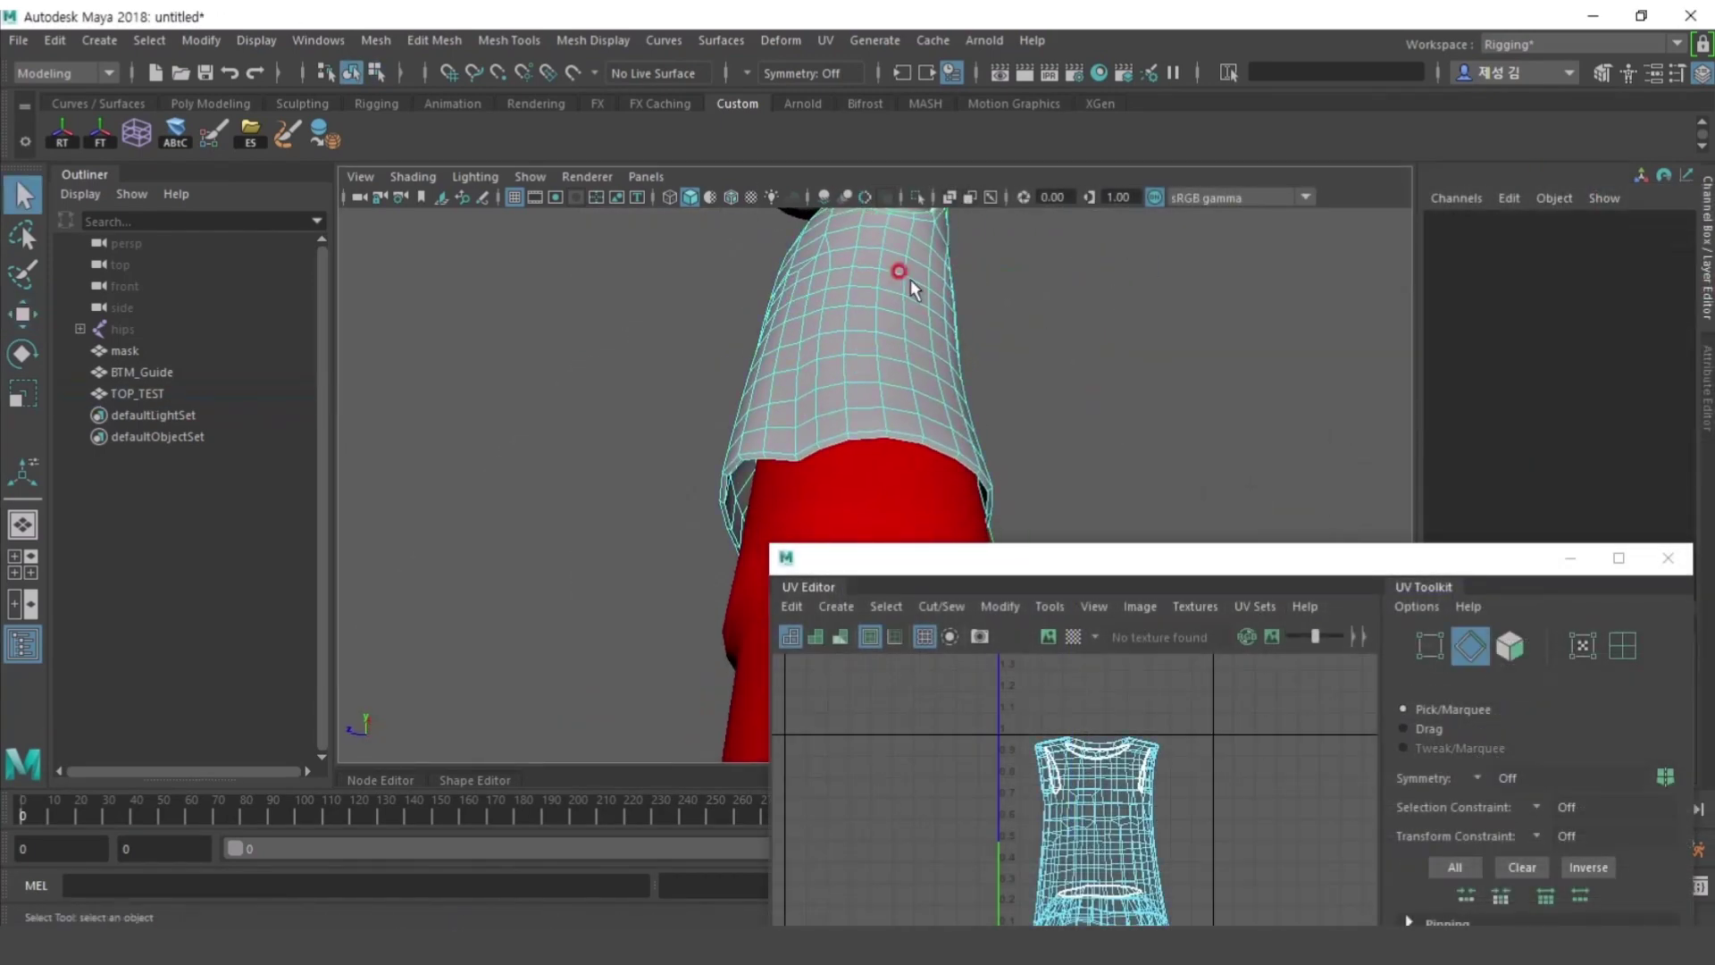
left_click_drag(909, 279, 1233, 410, "alt")
double_click(866, 382)
left_click_drag(858, 237, 875, 362, "alt")
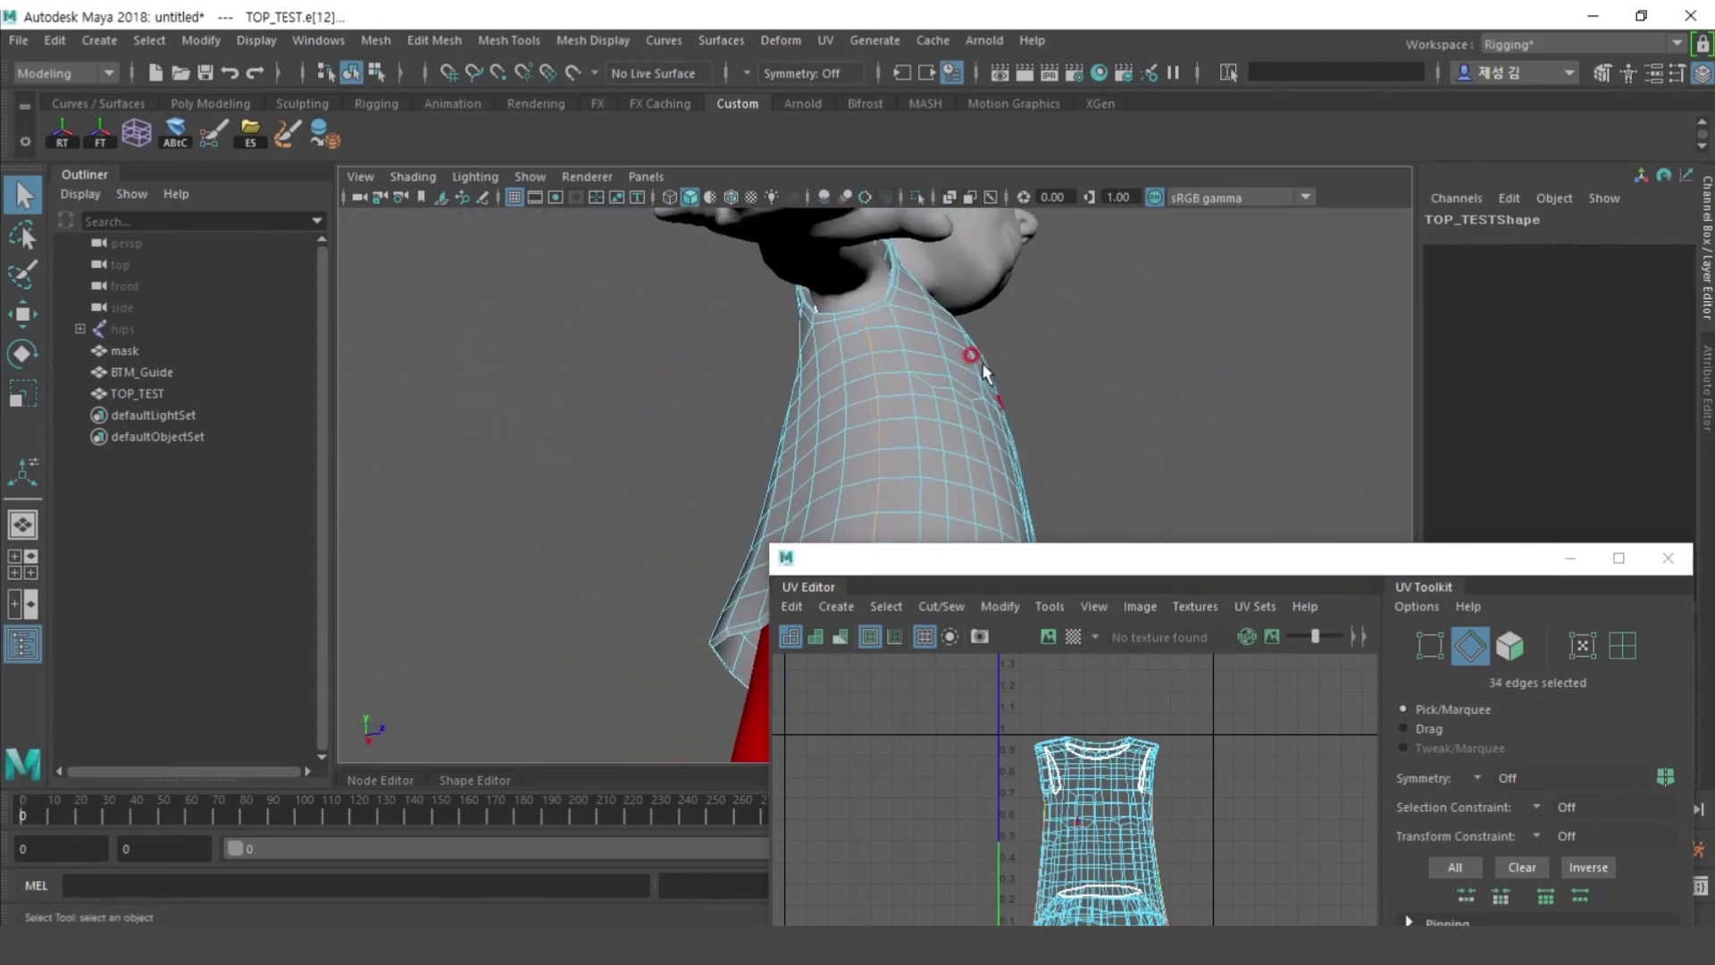
left_click_drag(983, 371, 880, 442, "alt")
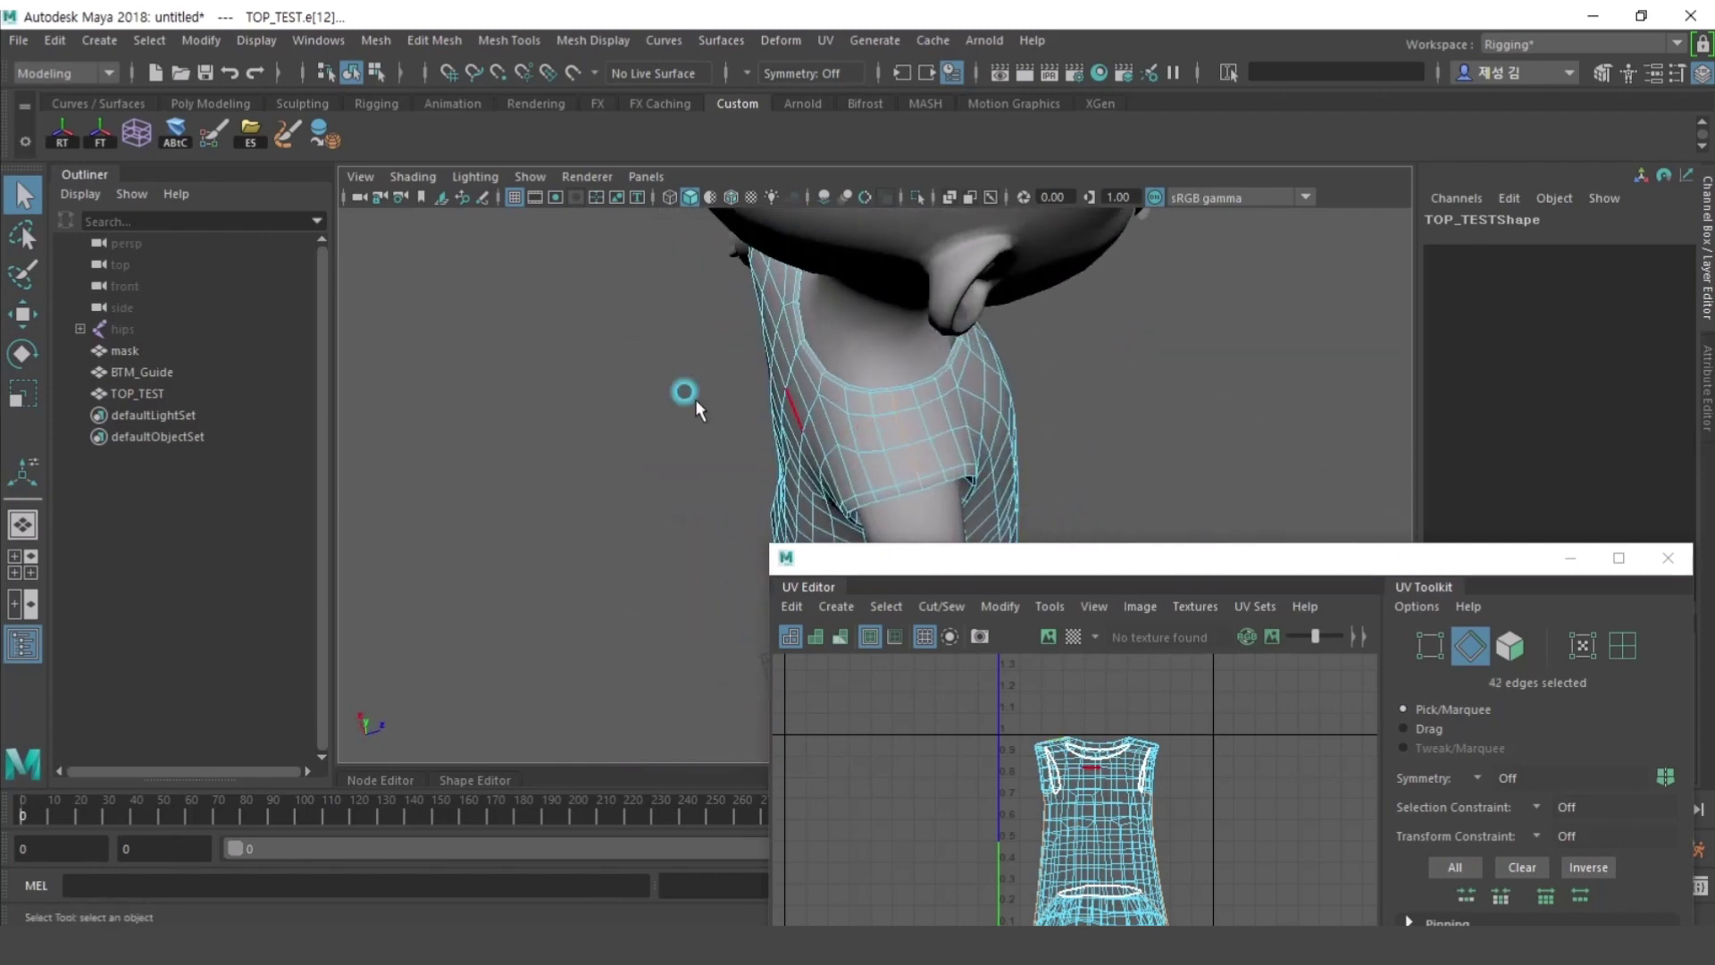
left_click_drag(696, 403, 1102, 316, "alt")
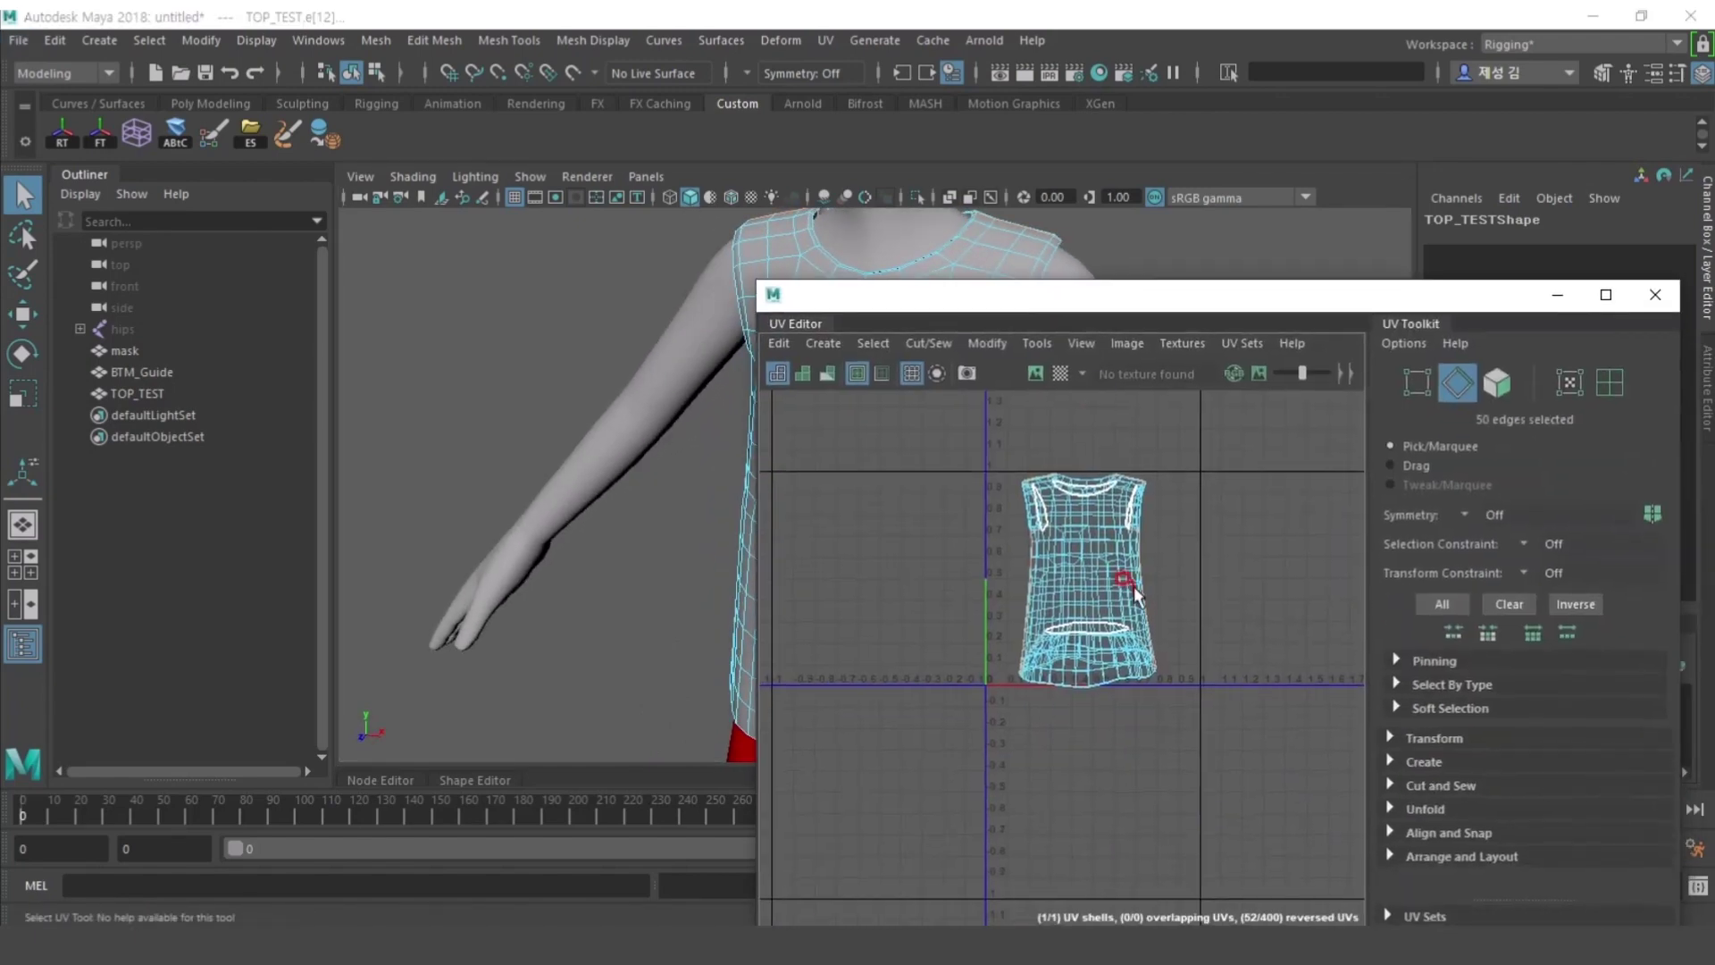
- Marquee-select all of the shirt's UVs in the UV Editor
right_click_drag(1197, 421, 914, 602, "shift")
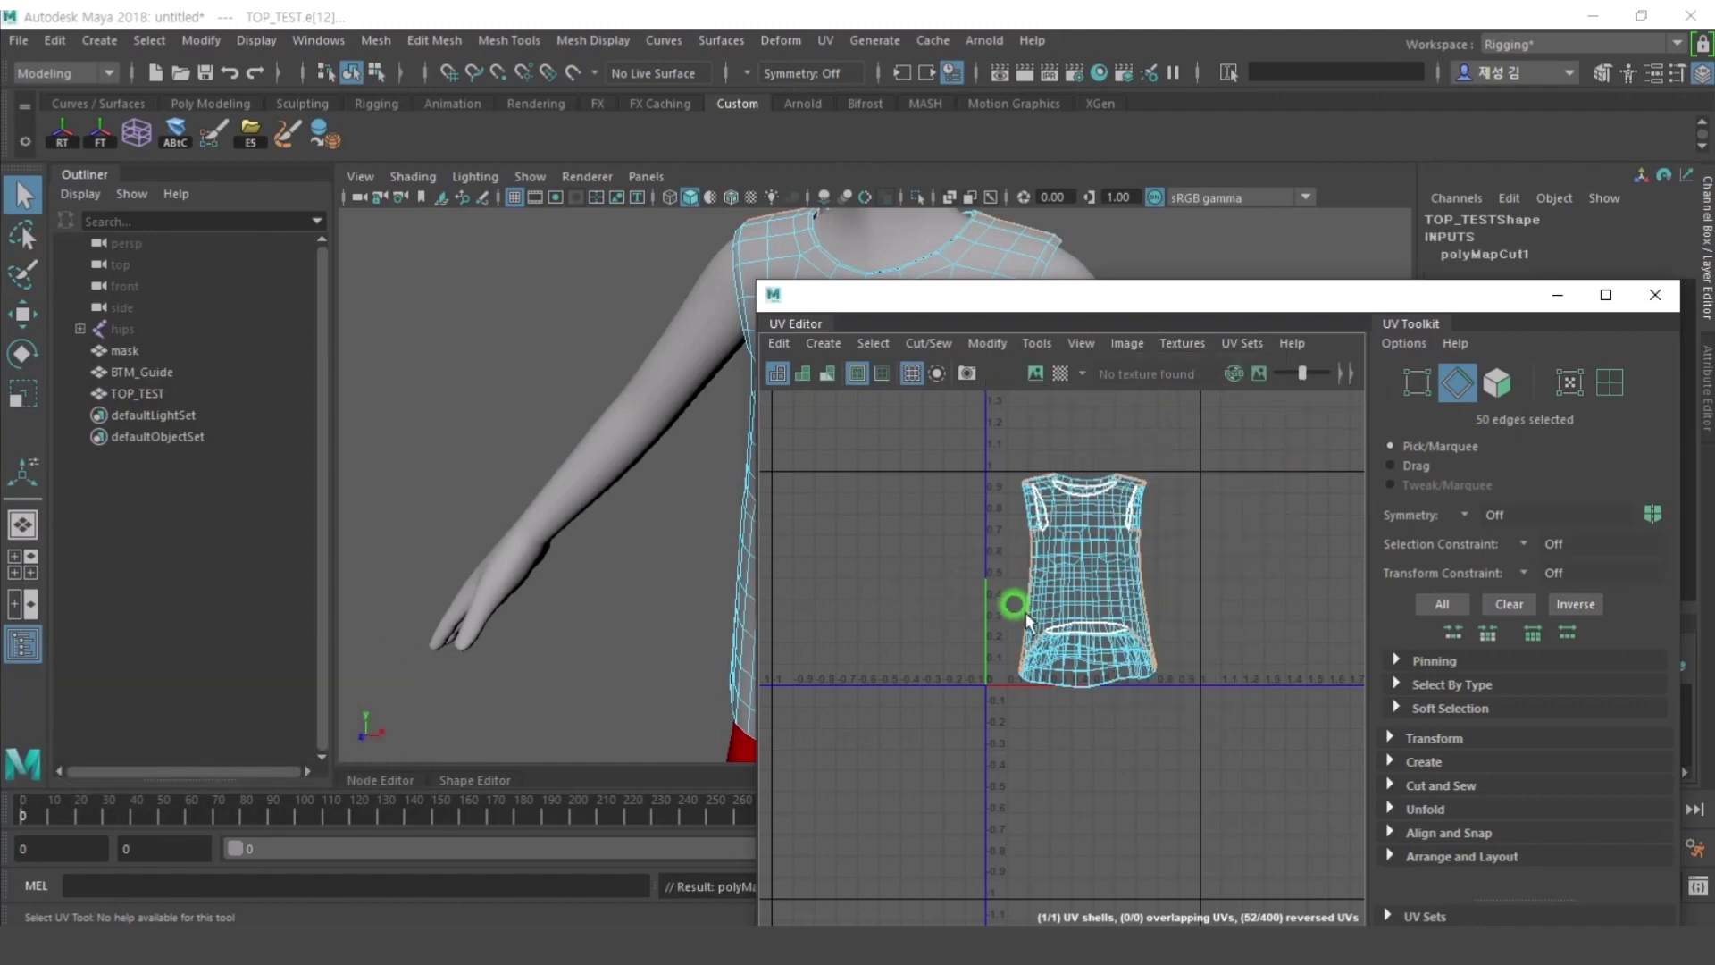
key("F12")
left_click_drag(904, 438, 1251, 794)
right_click_drag(1225, 477, 817, 386, "shift")
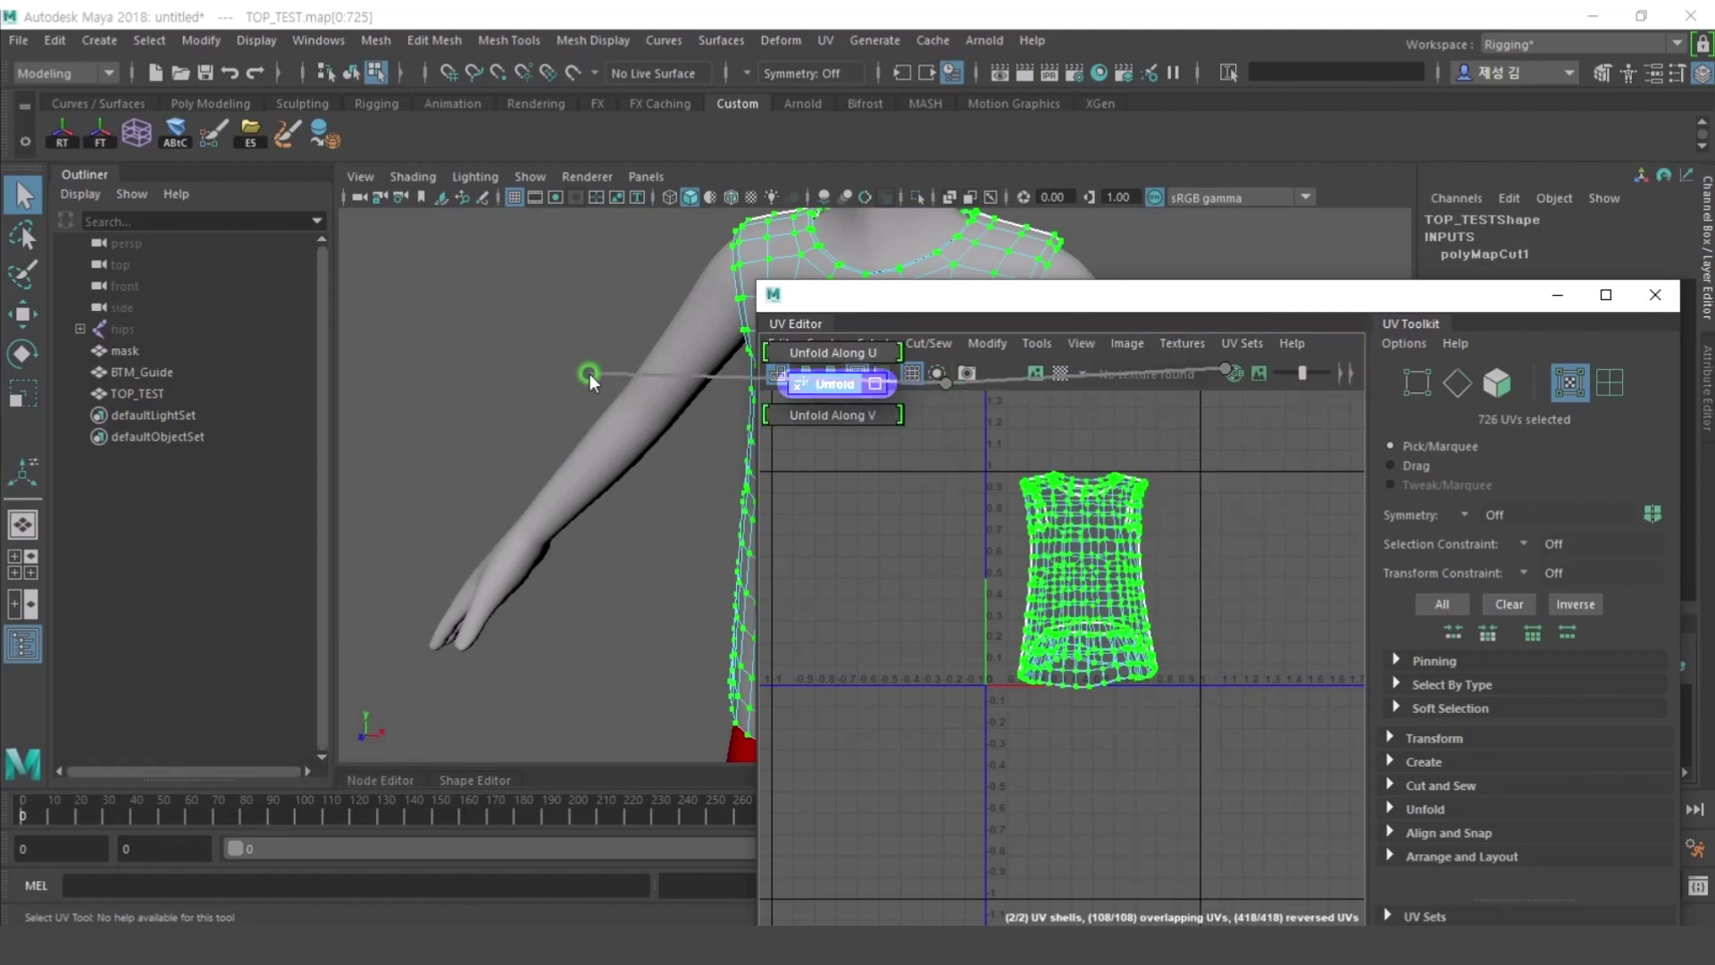
- Unfold the shirt's UV shells and rotate the red shell upright
right_click_drag(590, 373, 590, 374, "shift")
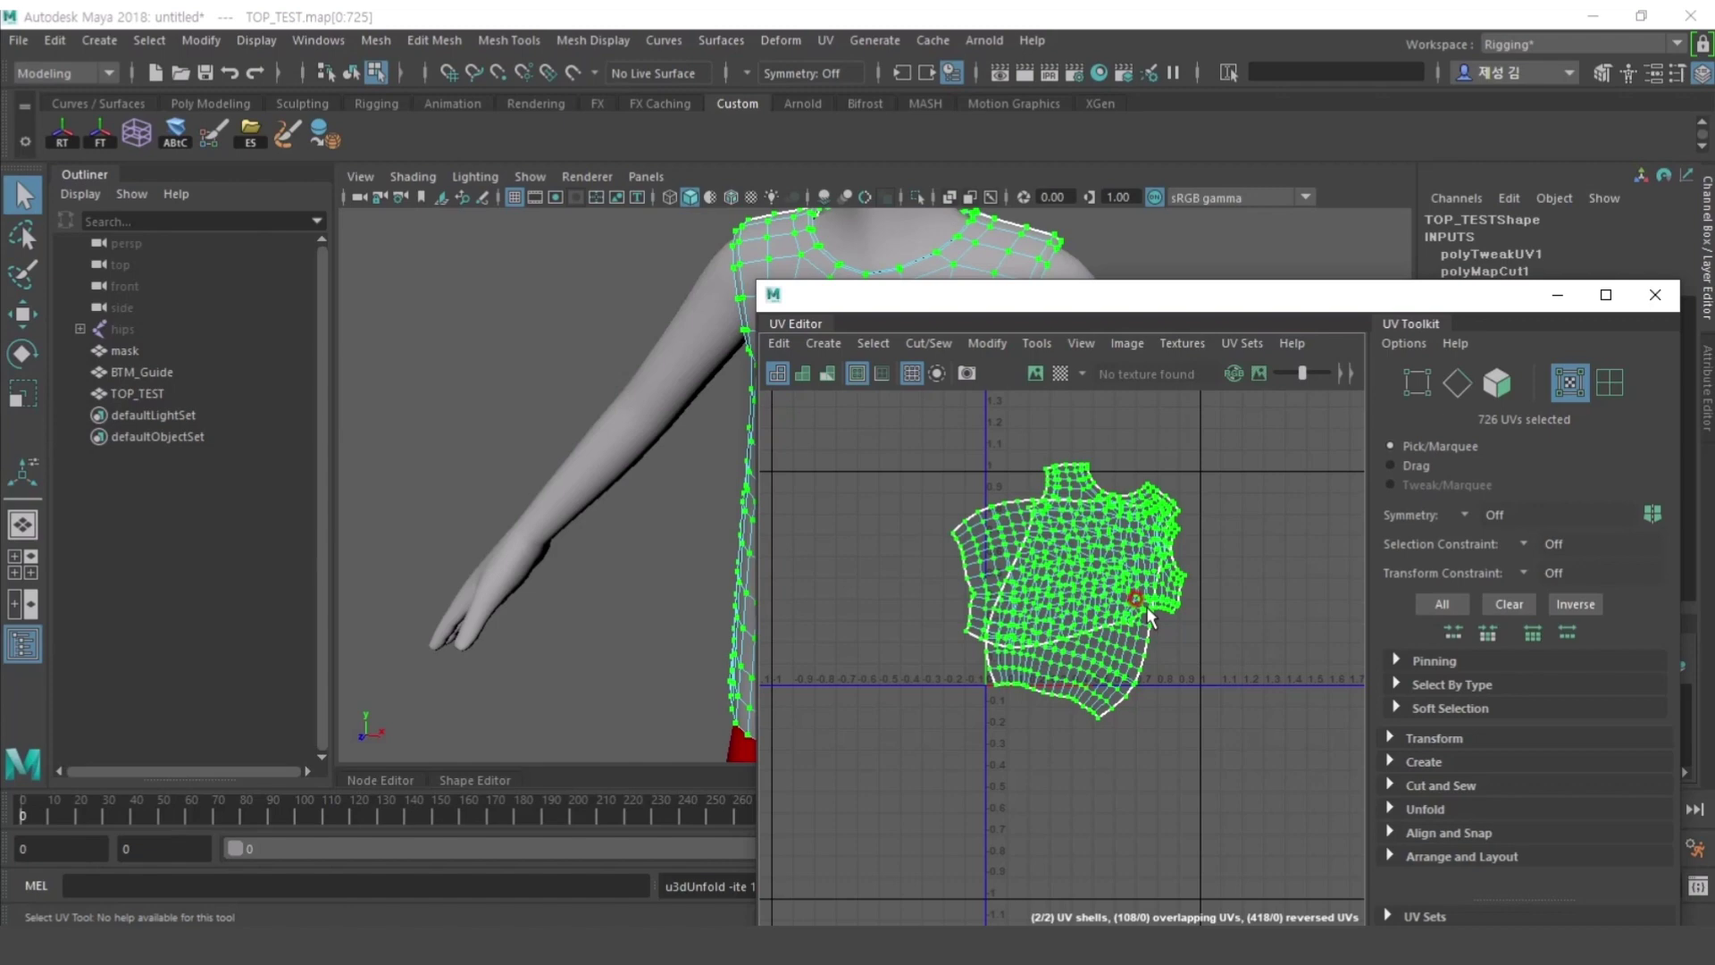
left_click(1097, 656)
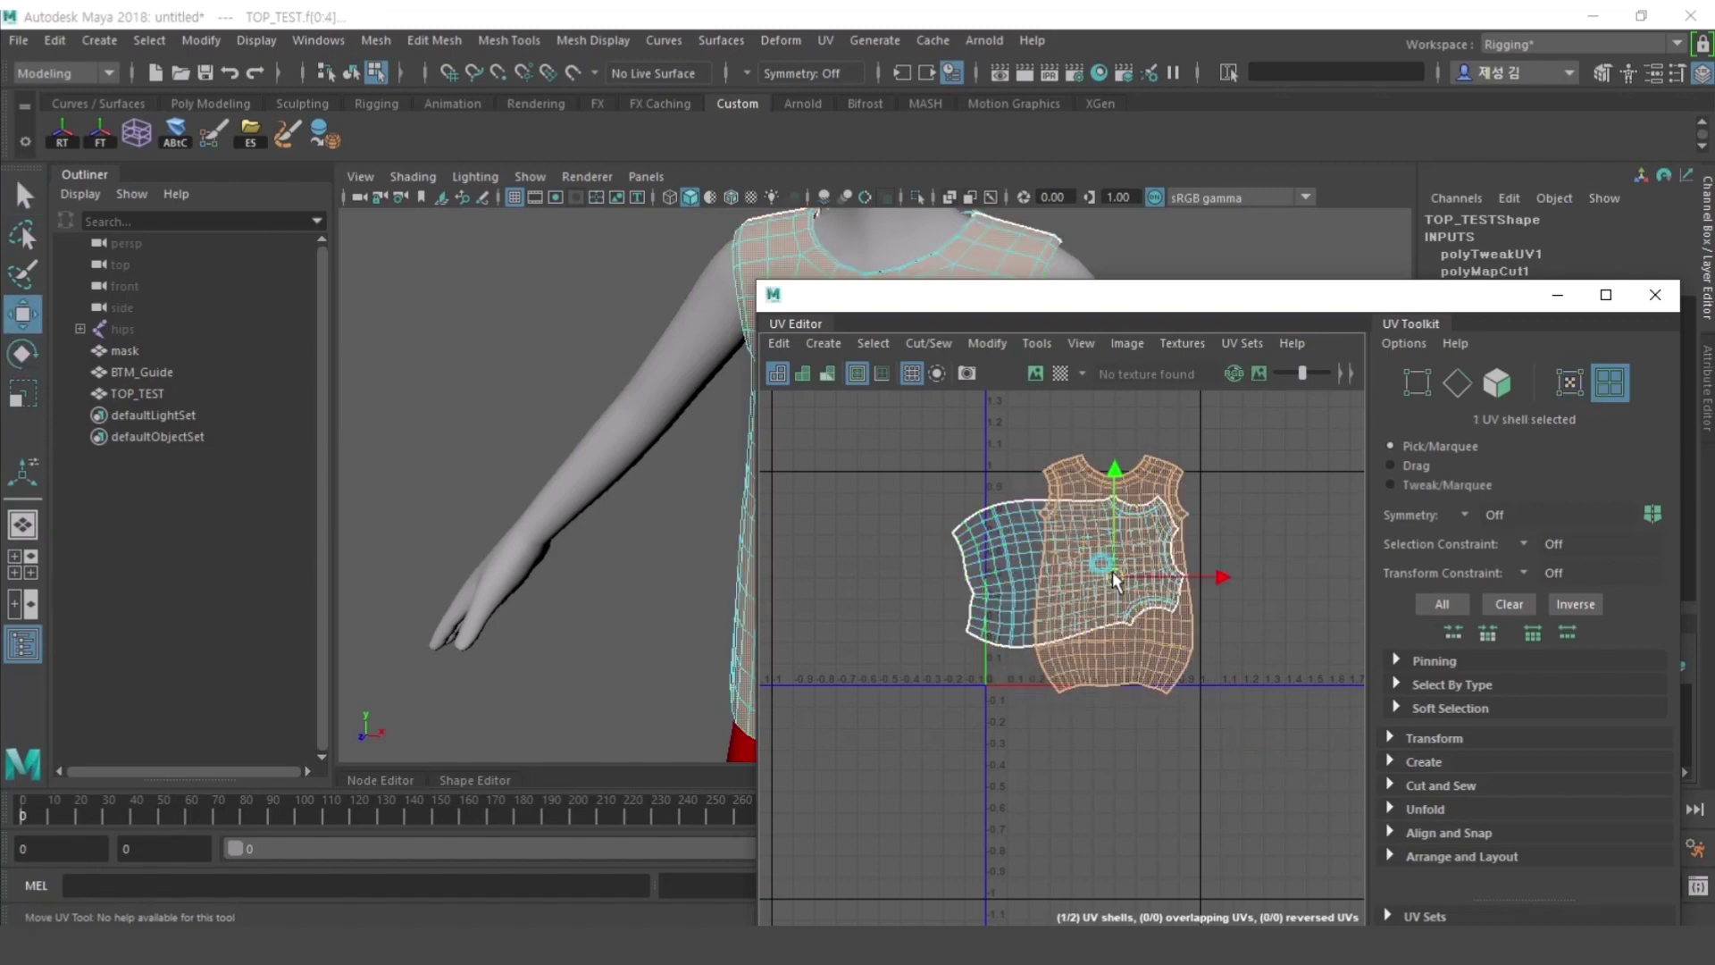
key("r")
key("w")
key("e")
left_click_drag(1107, 585, 1072, 574)
left_click(1072, 576)
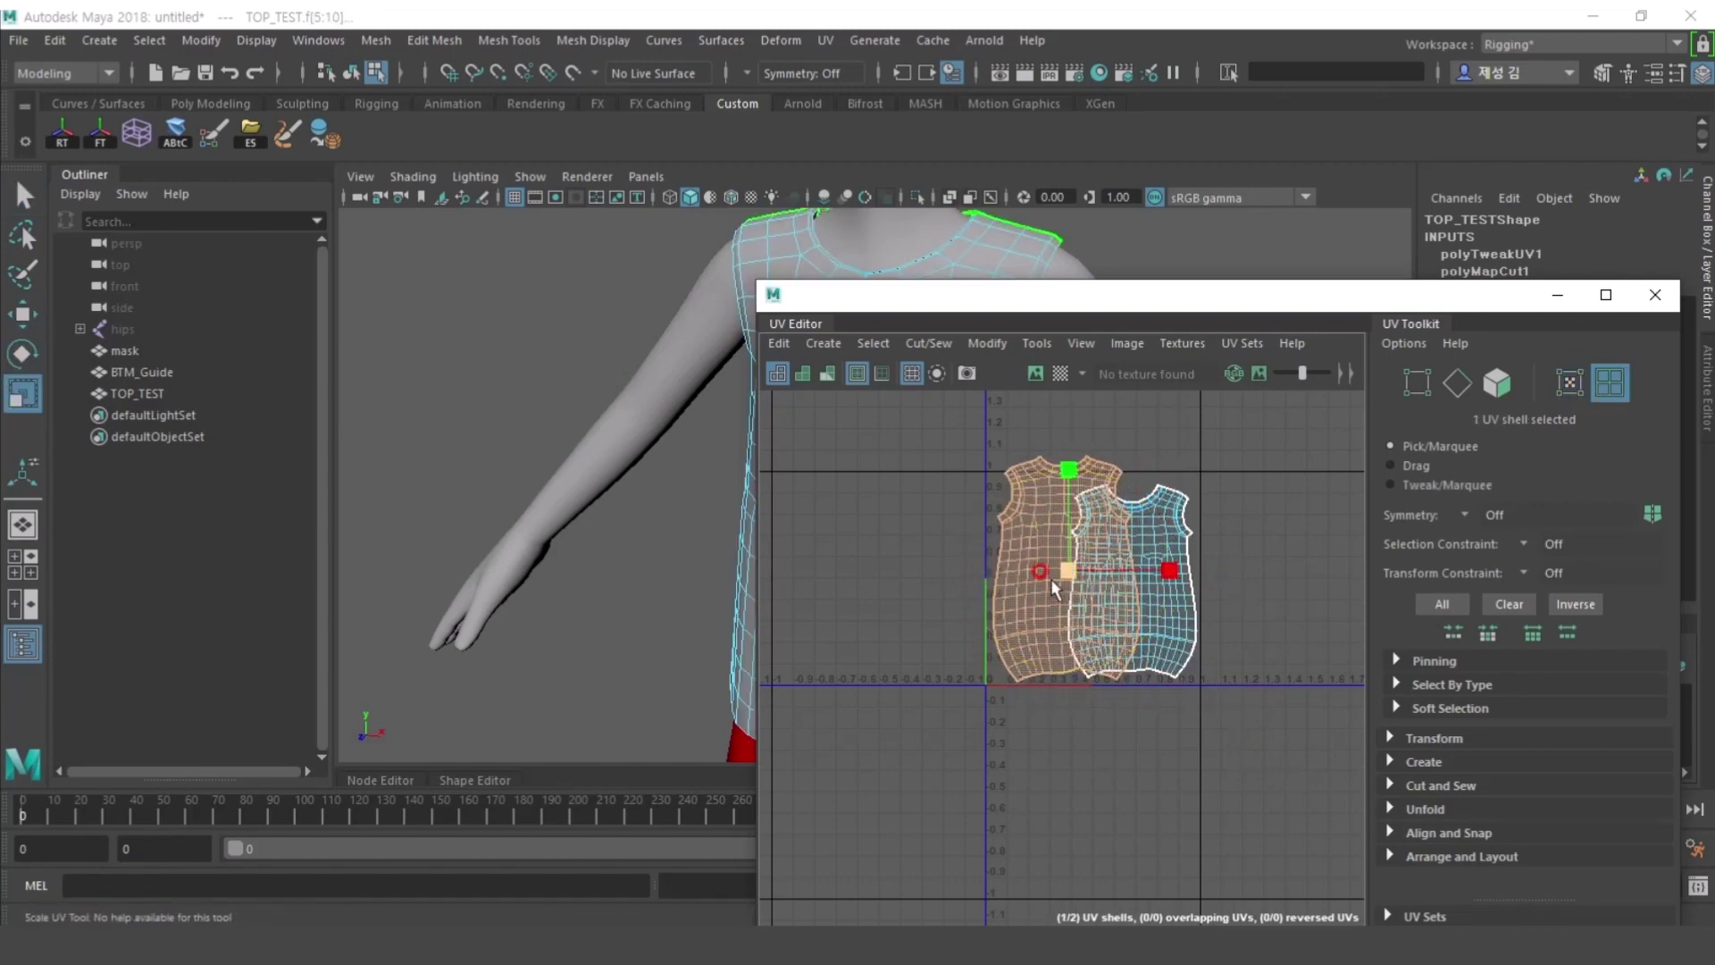
key("w")
left_click(1144, 590)
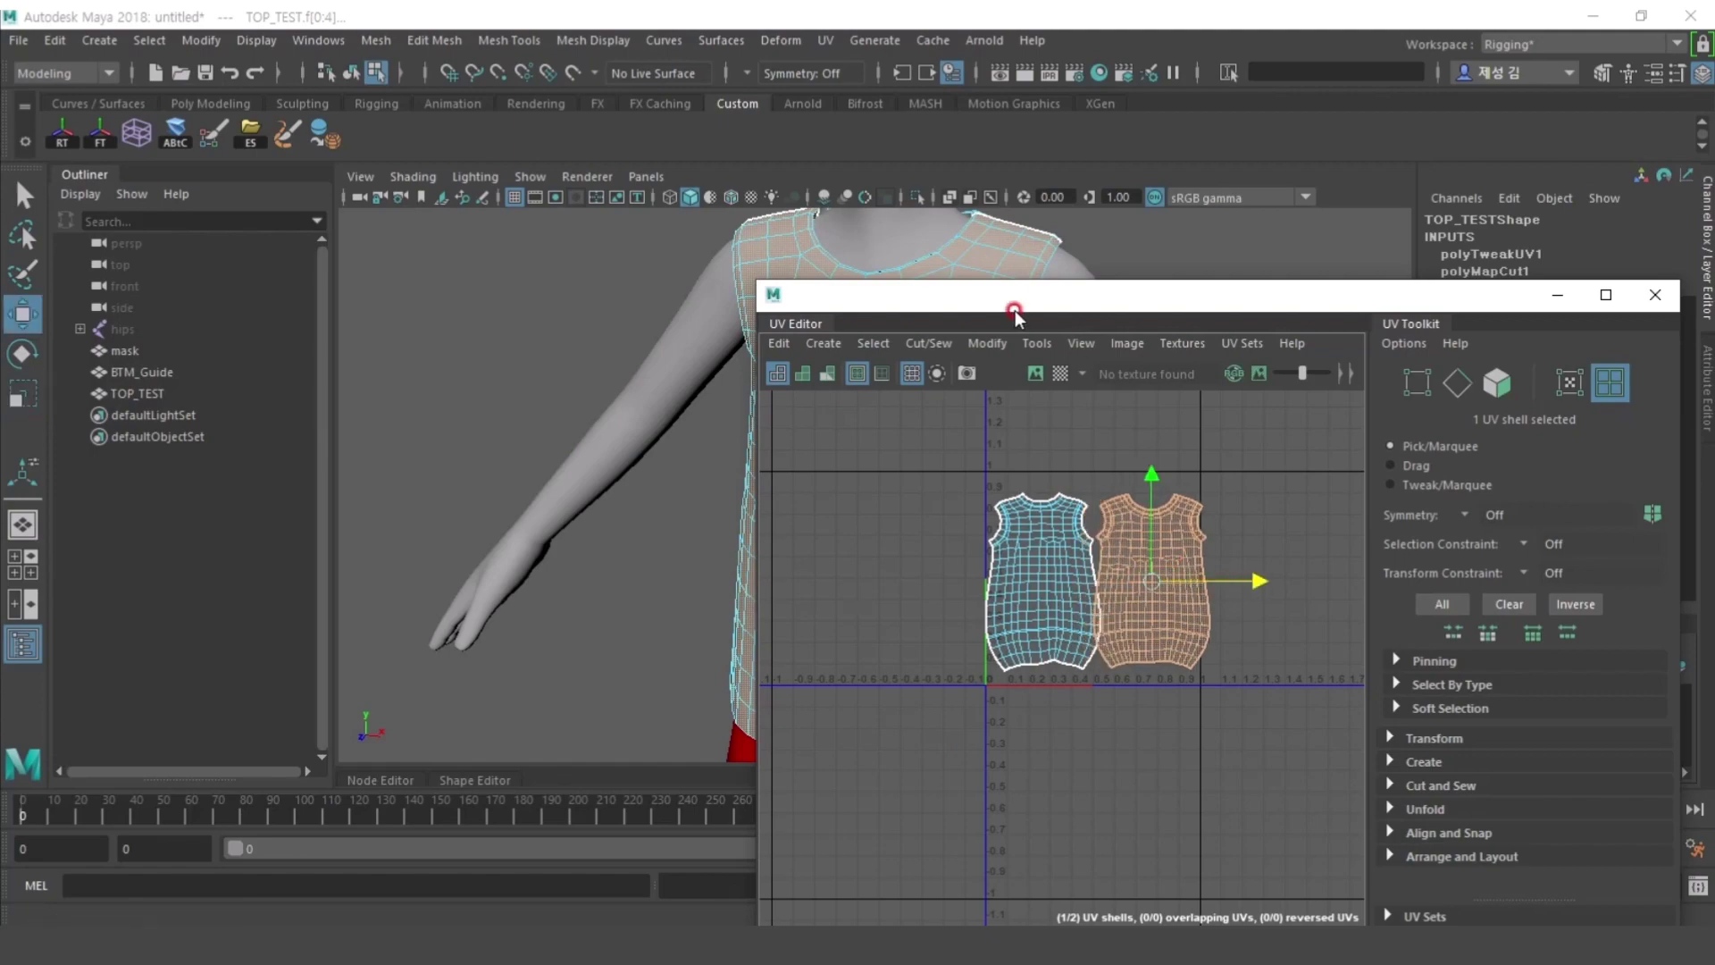
- Place the left and right shirt shells side by side in the first UV tile
left_click_drag(1015, 299, 1243, 362)
left_click(1264, 436)
key("r")
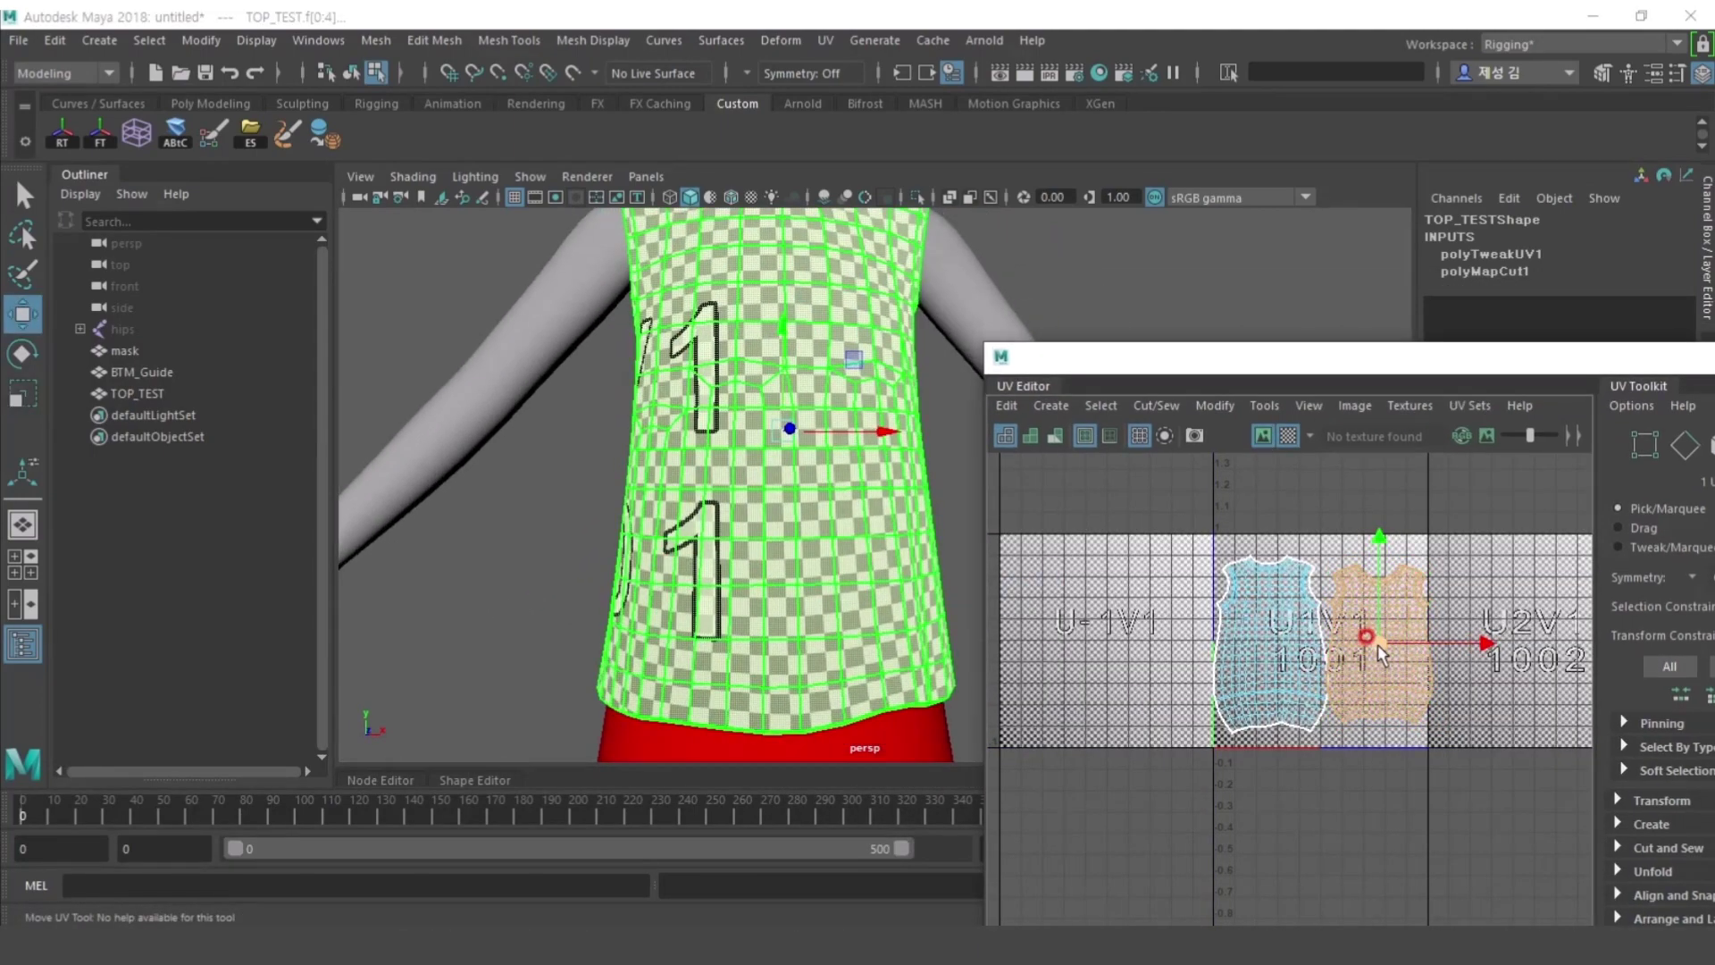
left_click(1276, 648)
key("w")
scroll(1275, 648, "up", 2)
left_click(1447, 641)
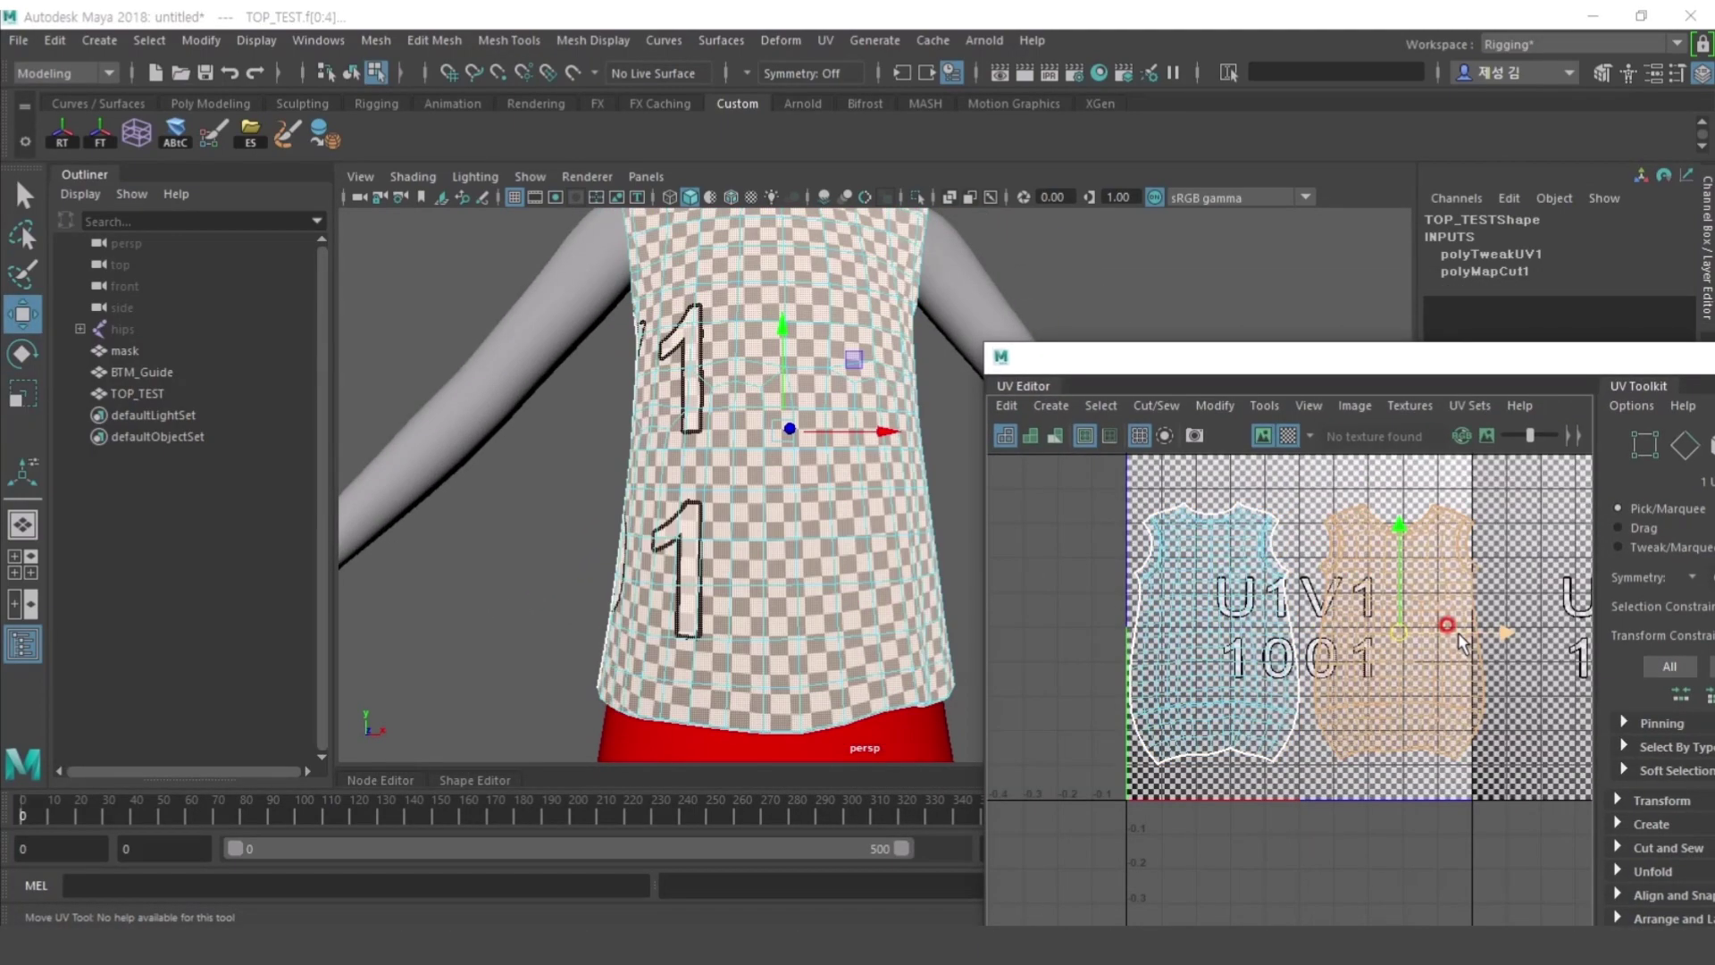
key("q")
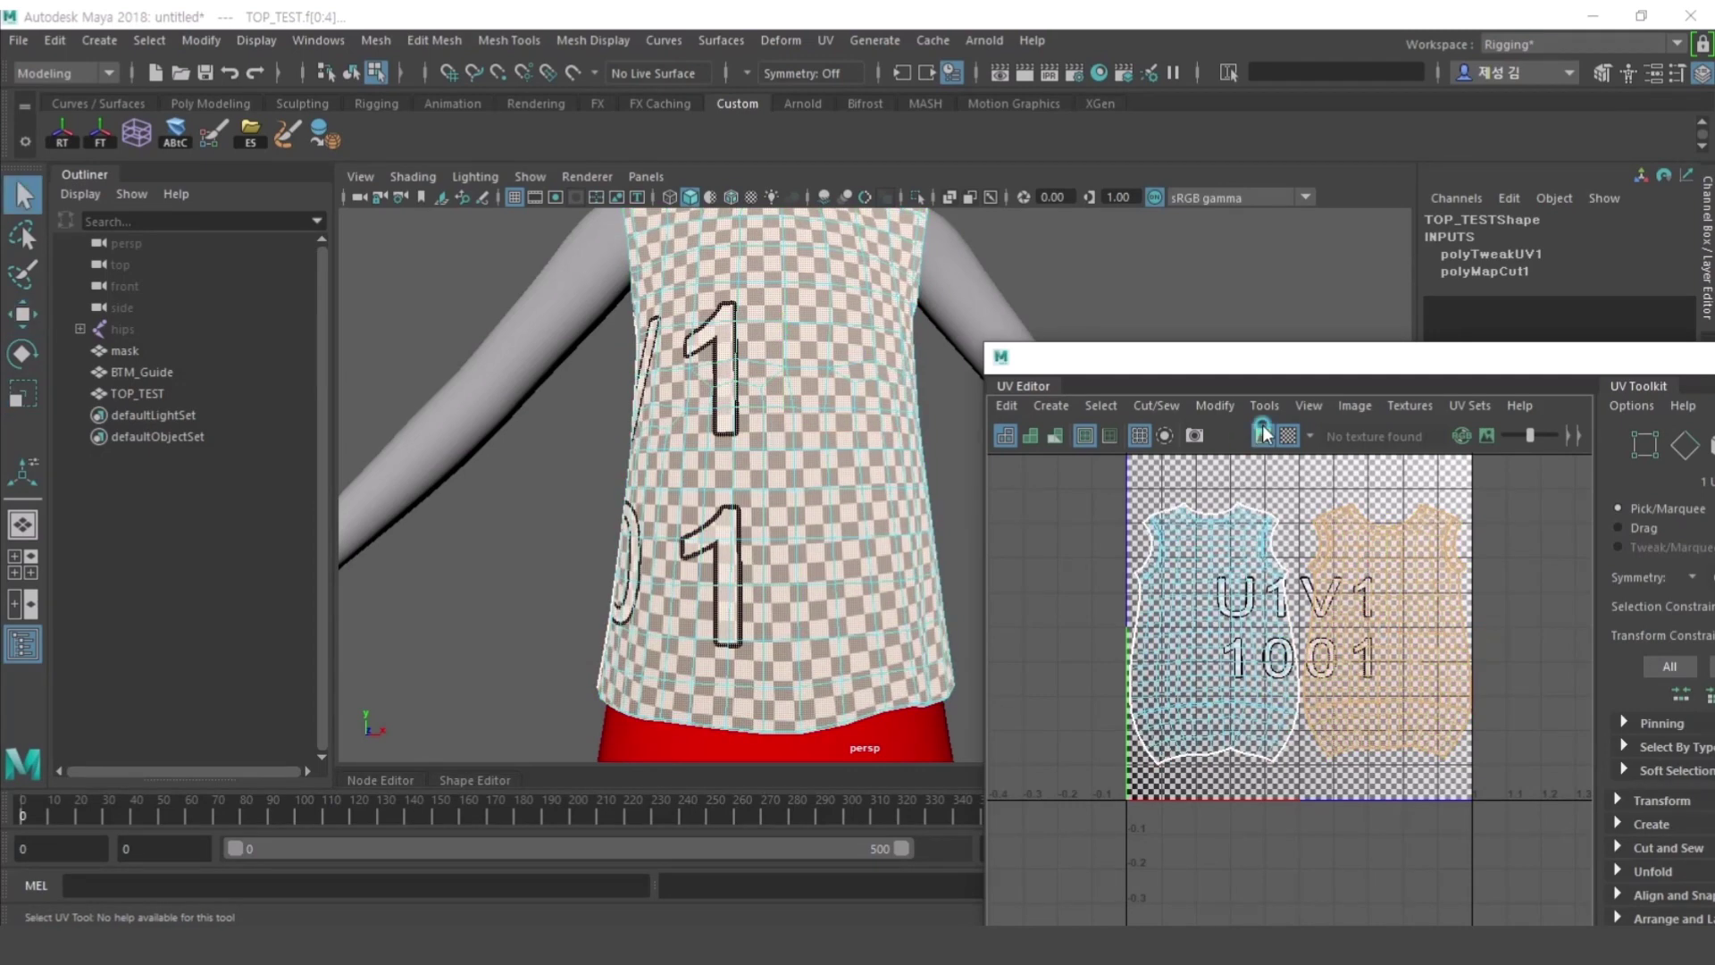
- Turn off the checker display and export a 2048 x 2048 UV snapshot of the shirt
key("F8")
key("F8")
scroll(957, 307, "down", 3)
left_click(820, 539)
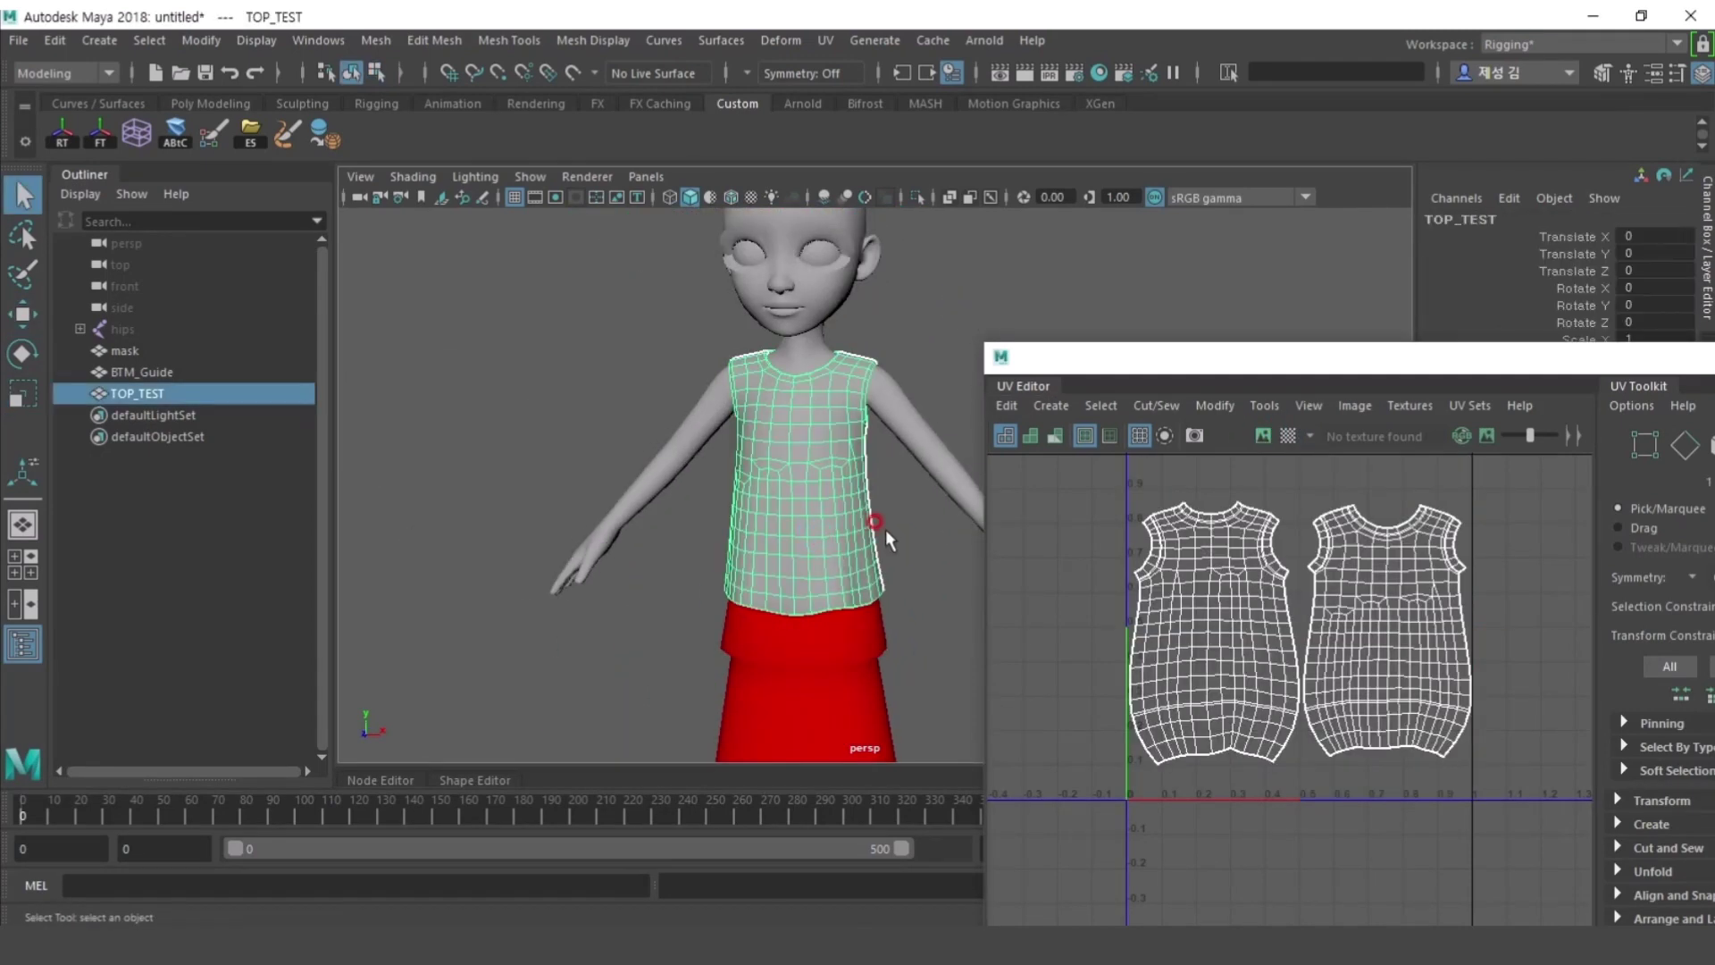
key("f")
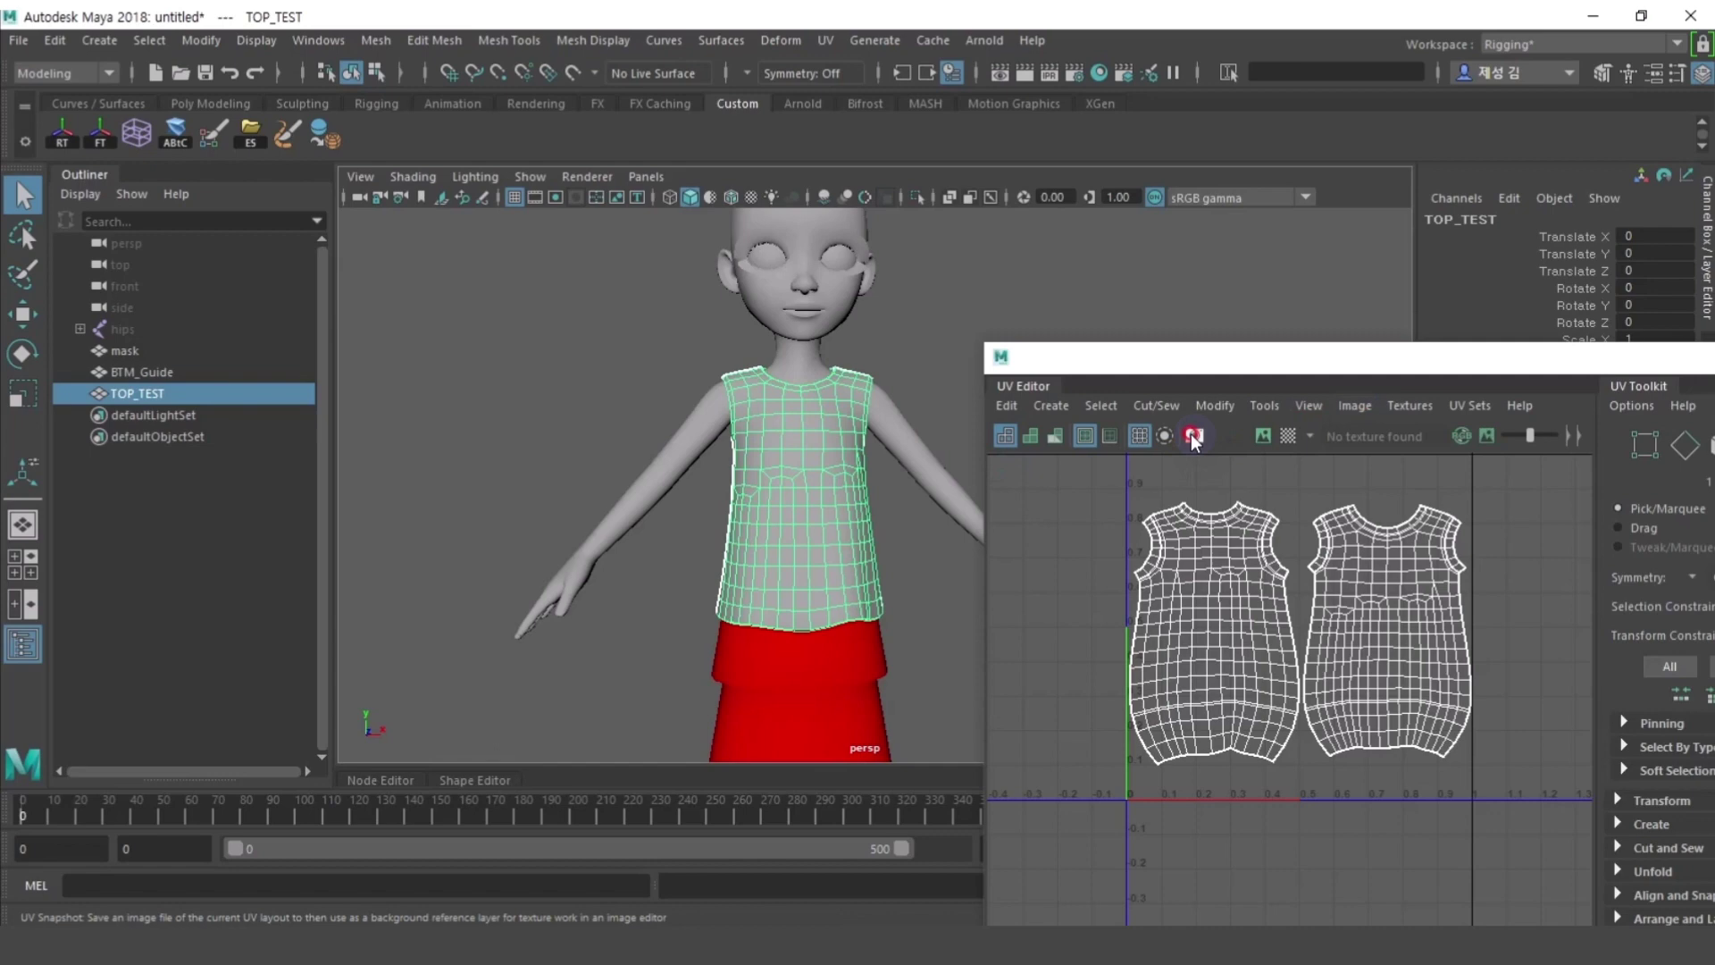
left_click(1193, 438)
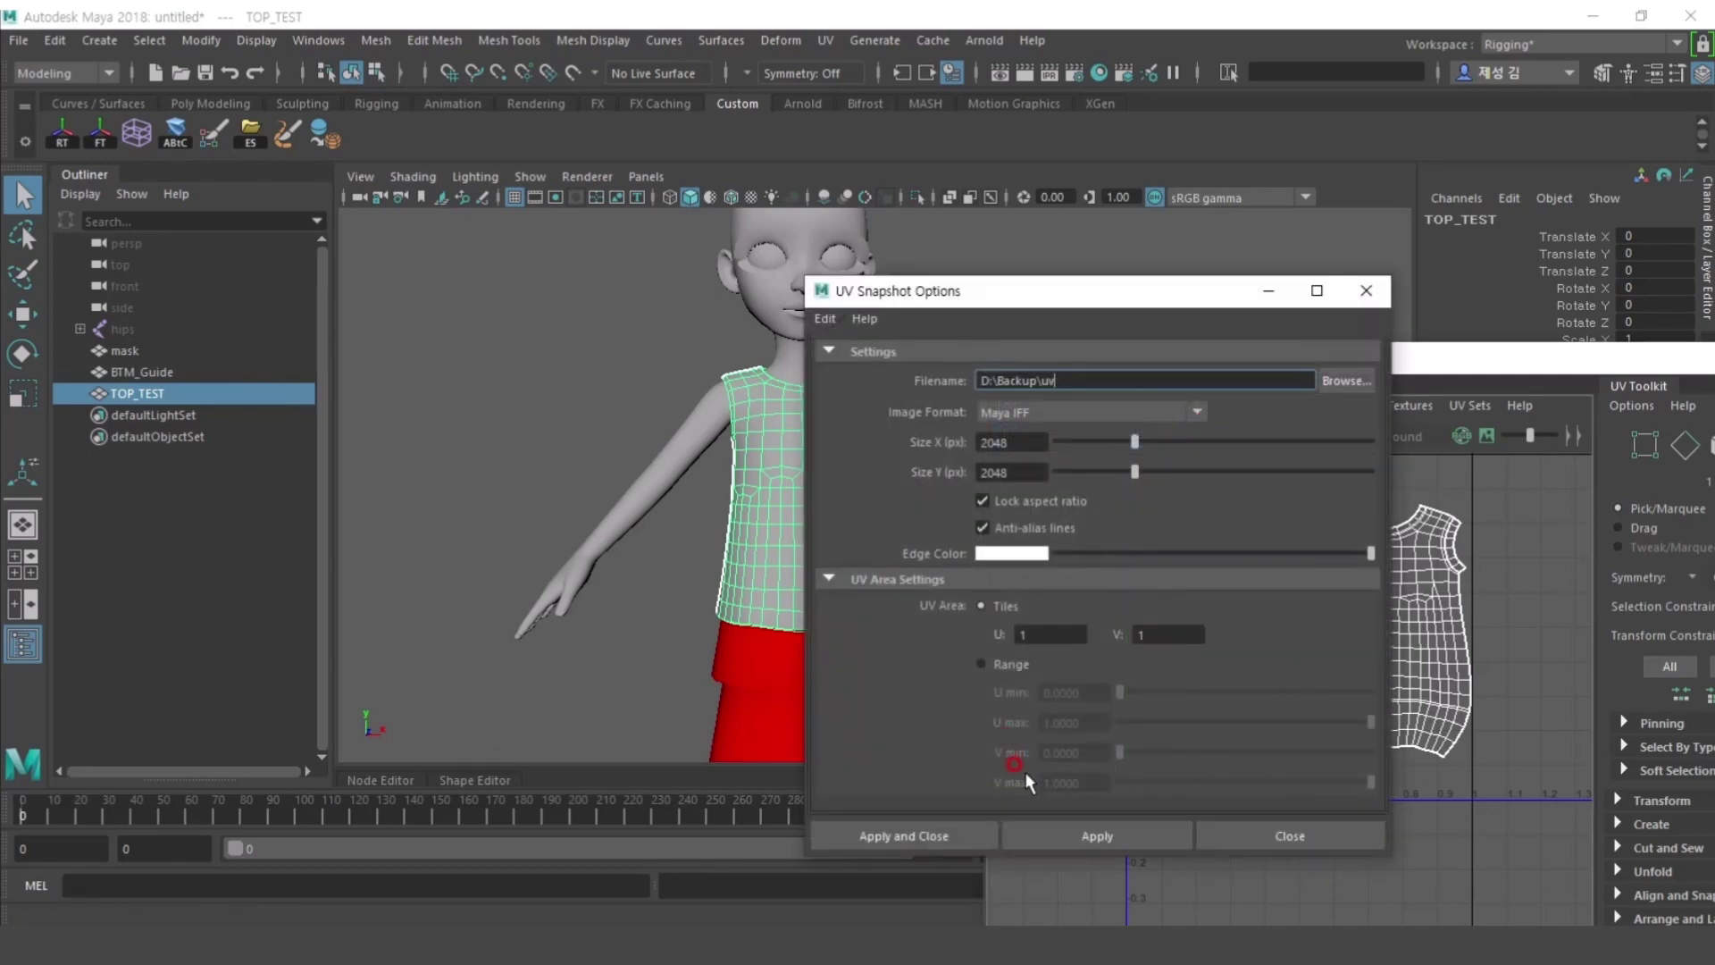
left_click(1147, 843)
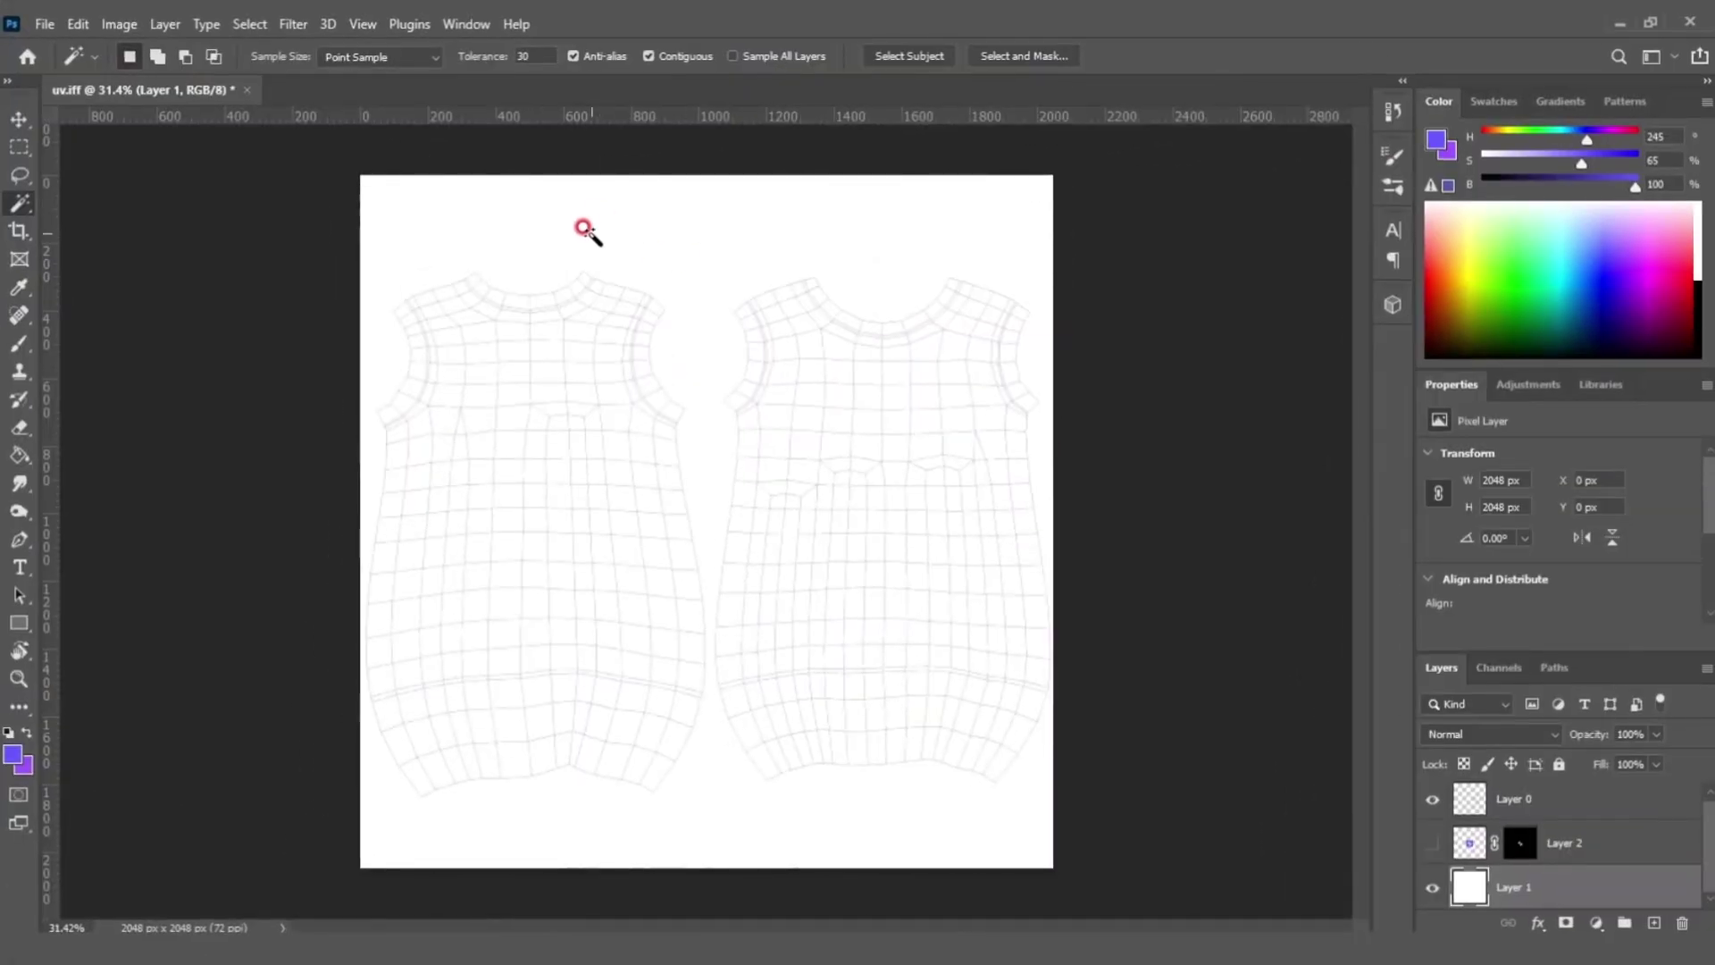
- Choose the Gradient Tool and set the gradient's left stop to light purple
key("g")
left_click(16, 457)
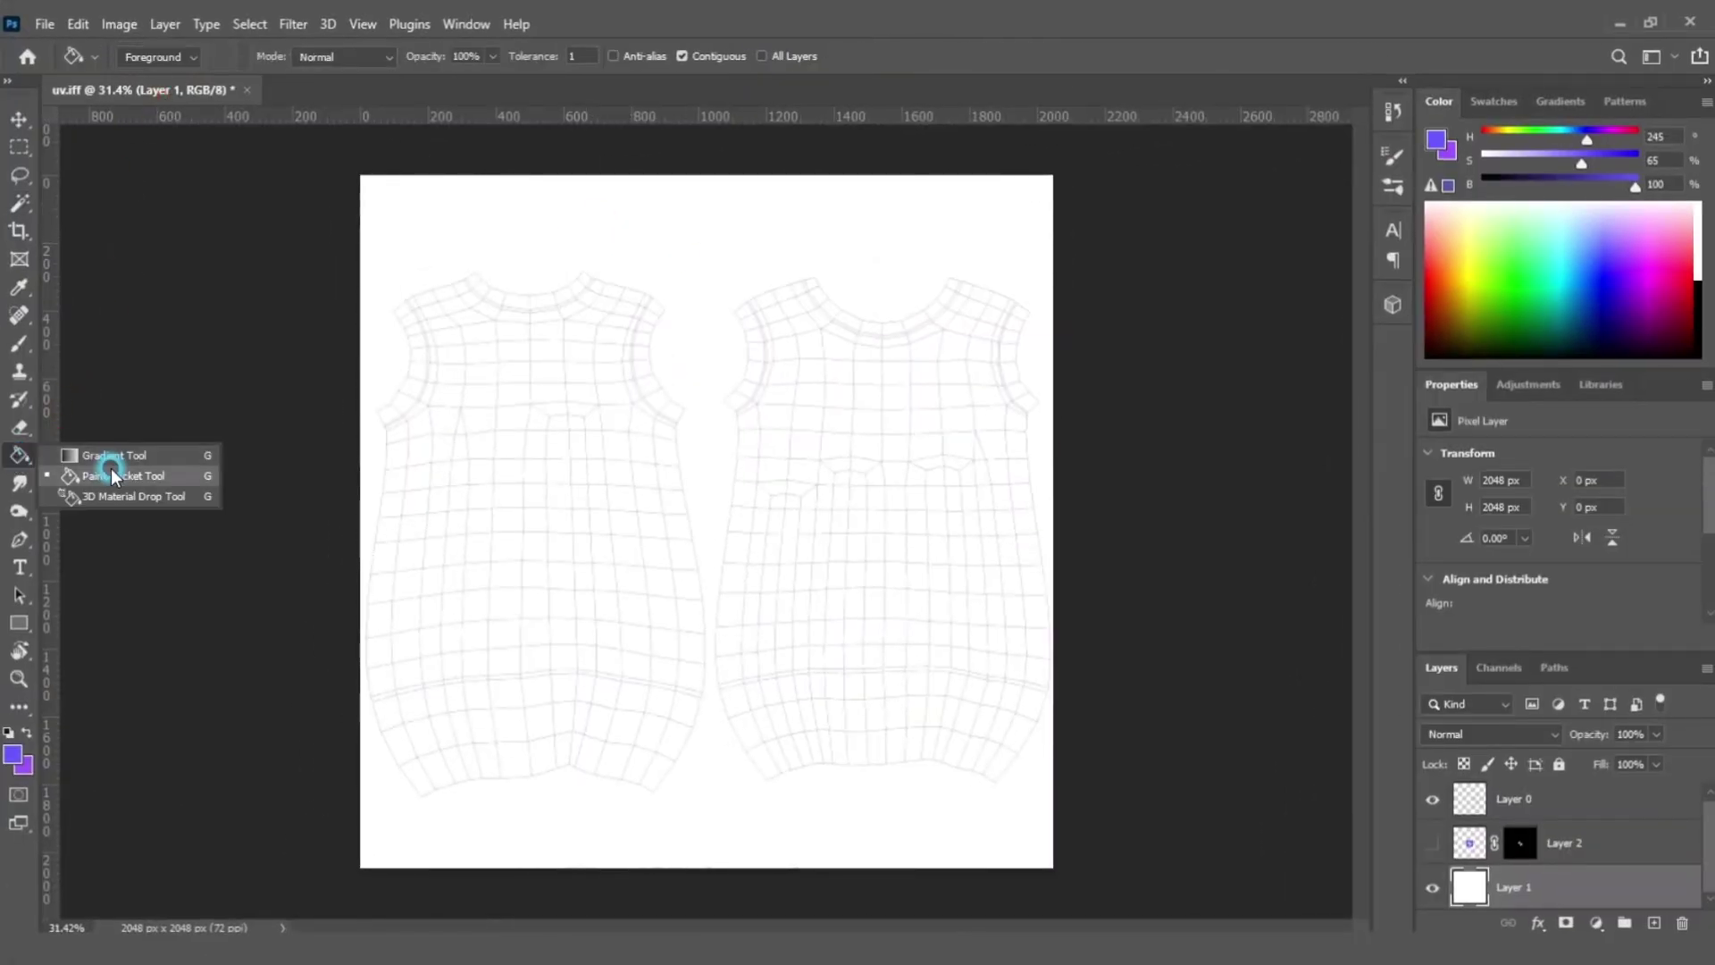
left_click(108, 452)
left_click(153, 58)
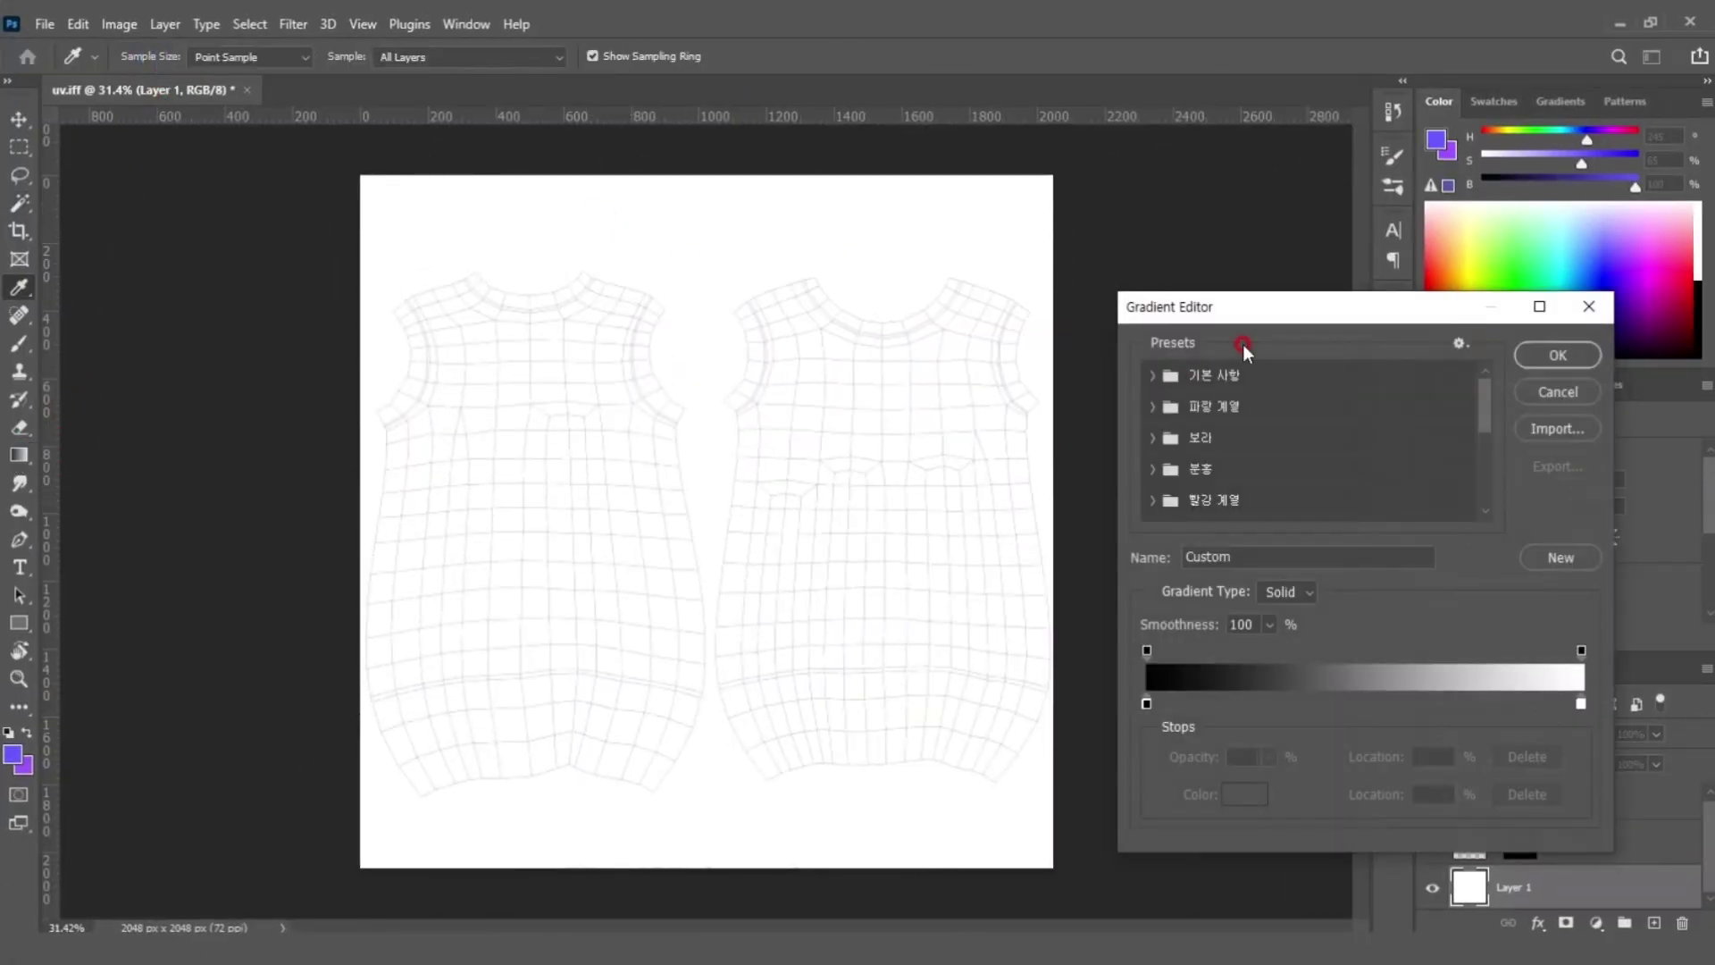
left_click_drag(1275, 314, 831, 202)
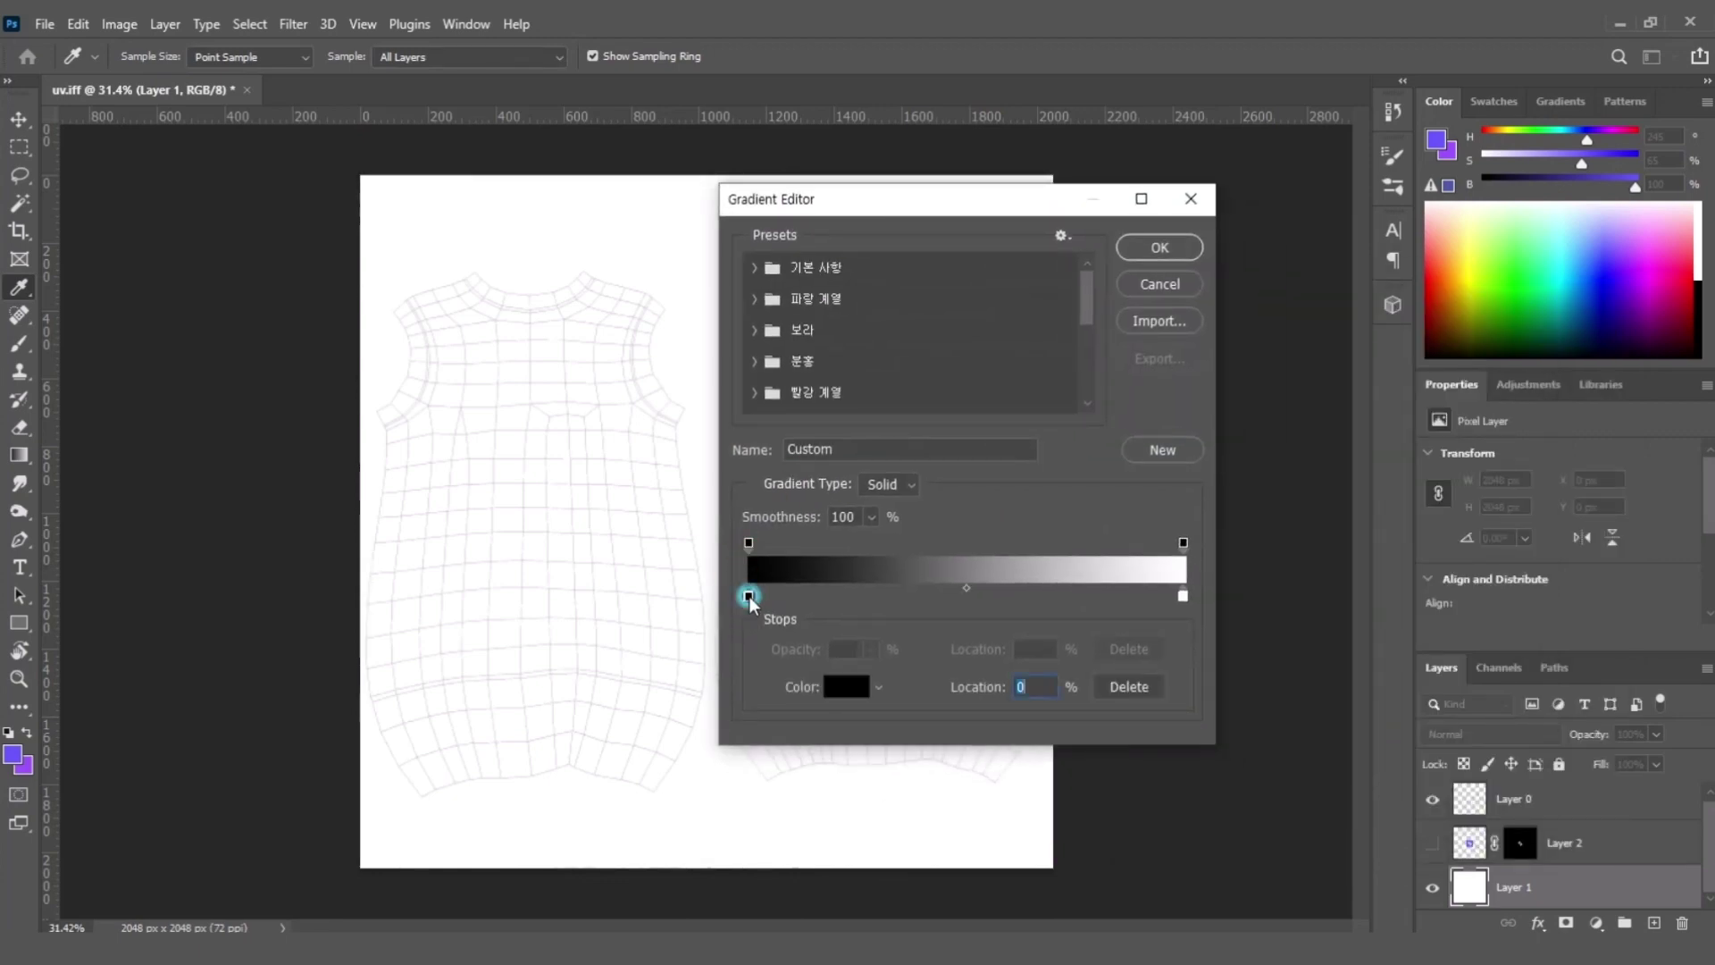
left_click(842, 700)
left_click(939, 552)
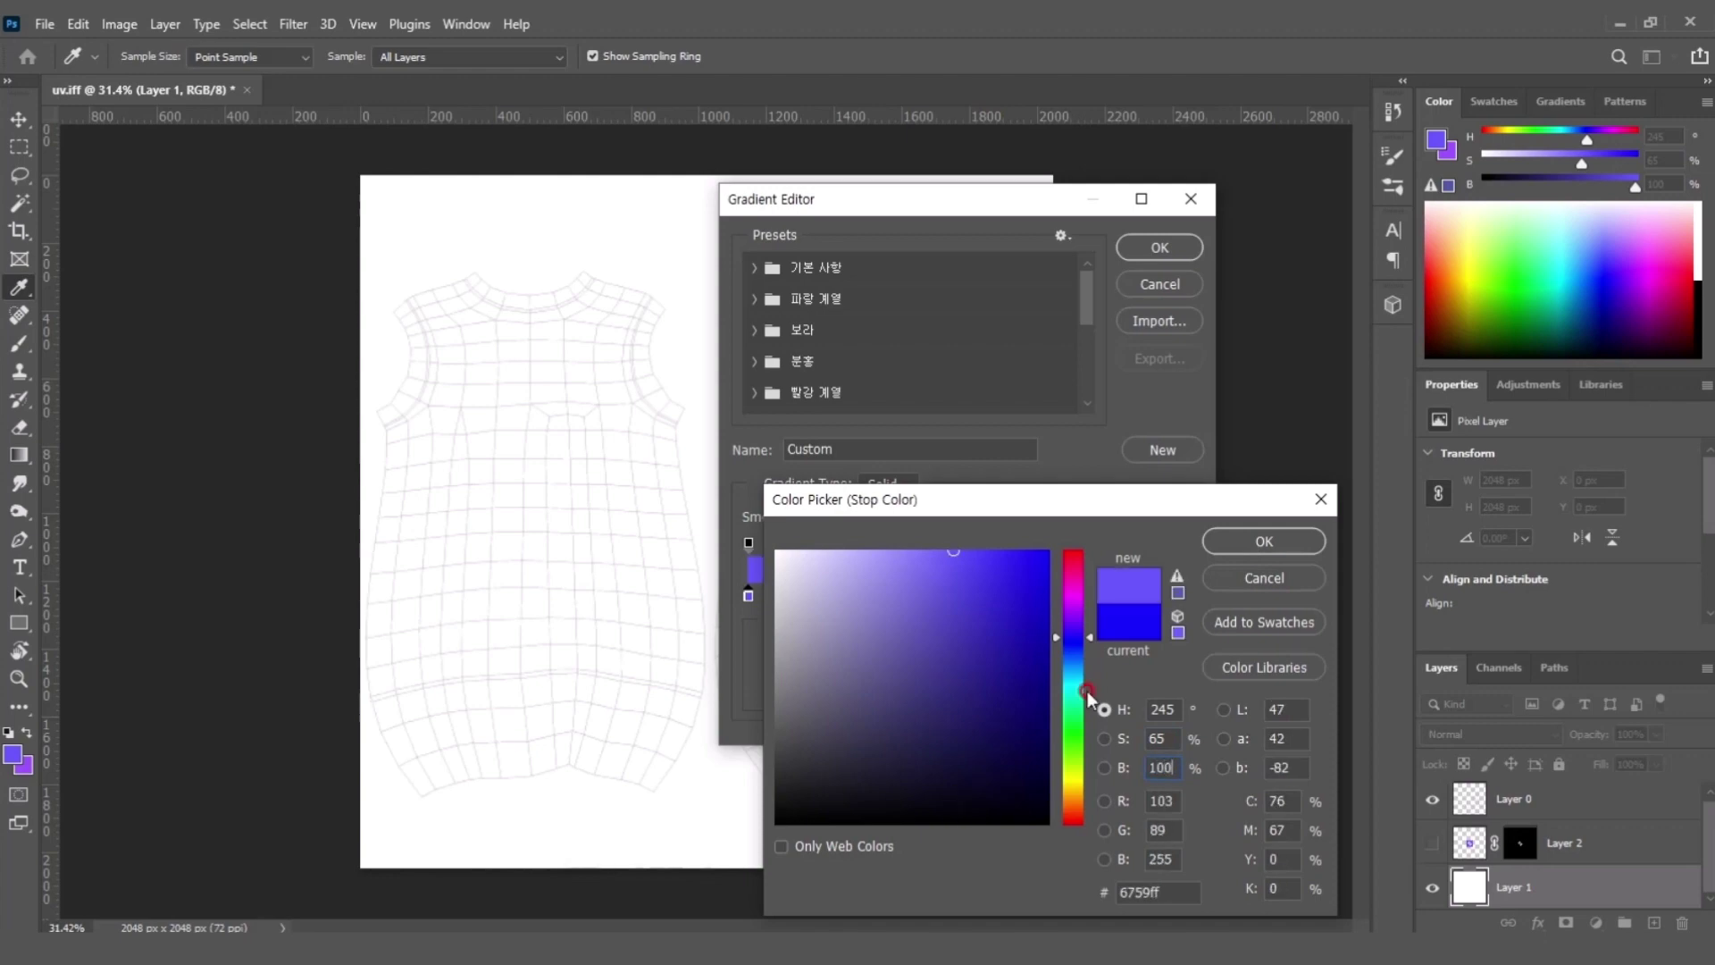
key("Return")
- Set the other gradient stop to a purple with hue 265
left_click(784, 688)
type("2")
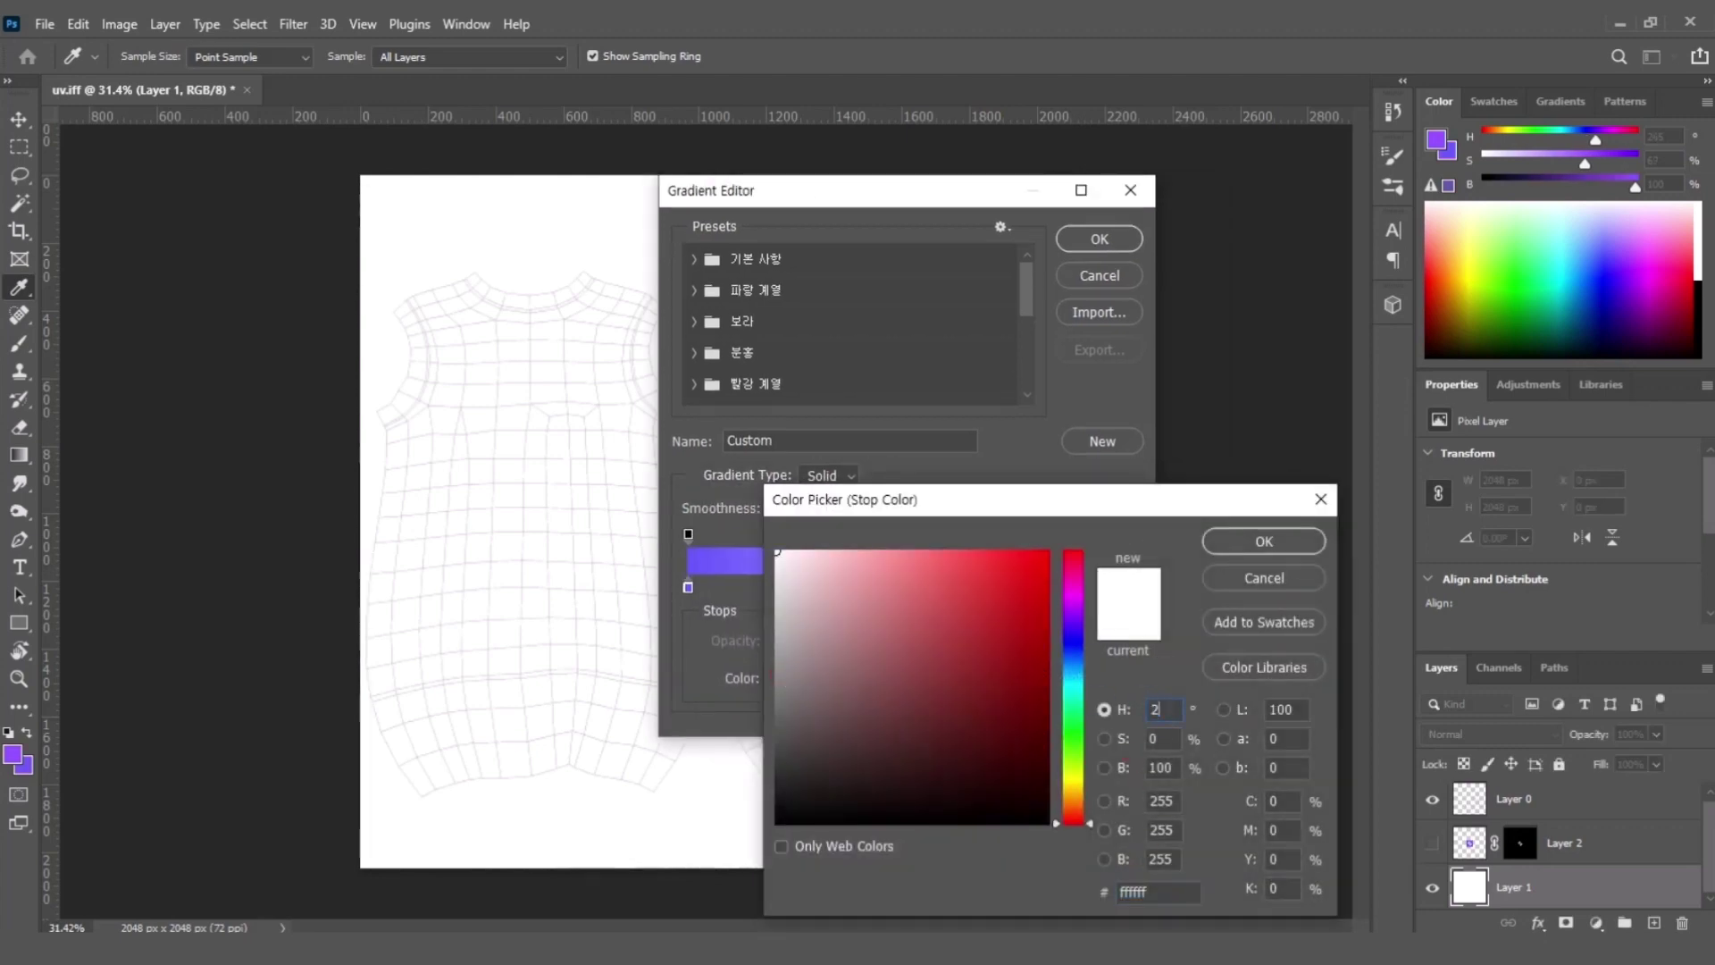
type("65")
key("Tab")
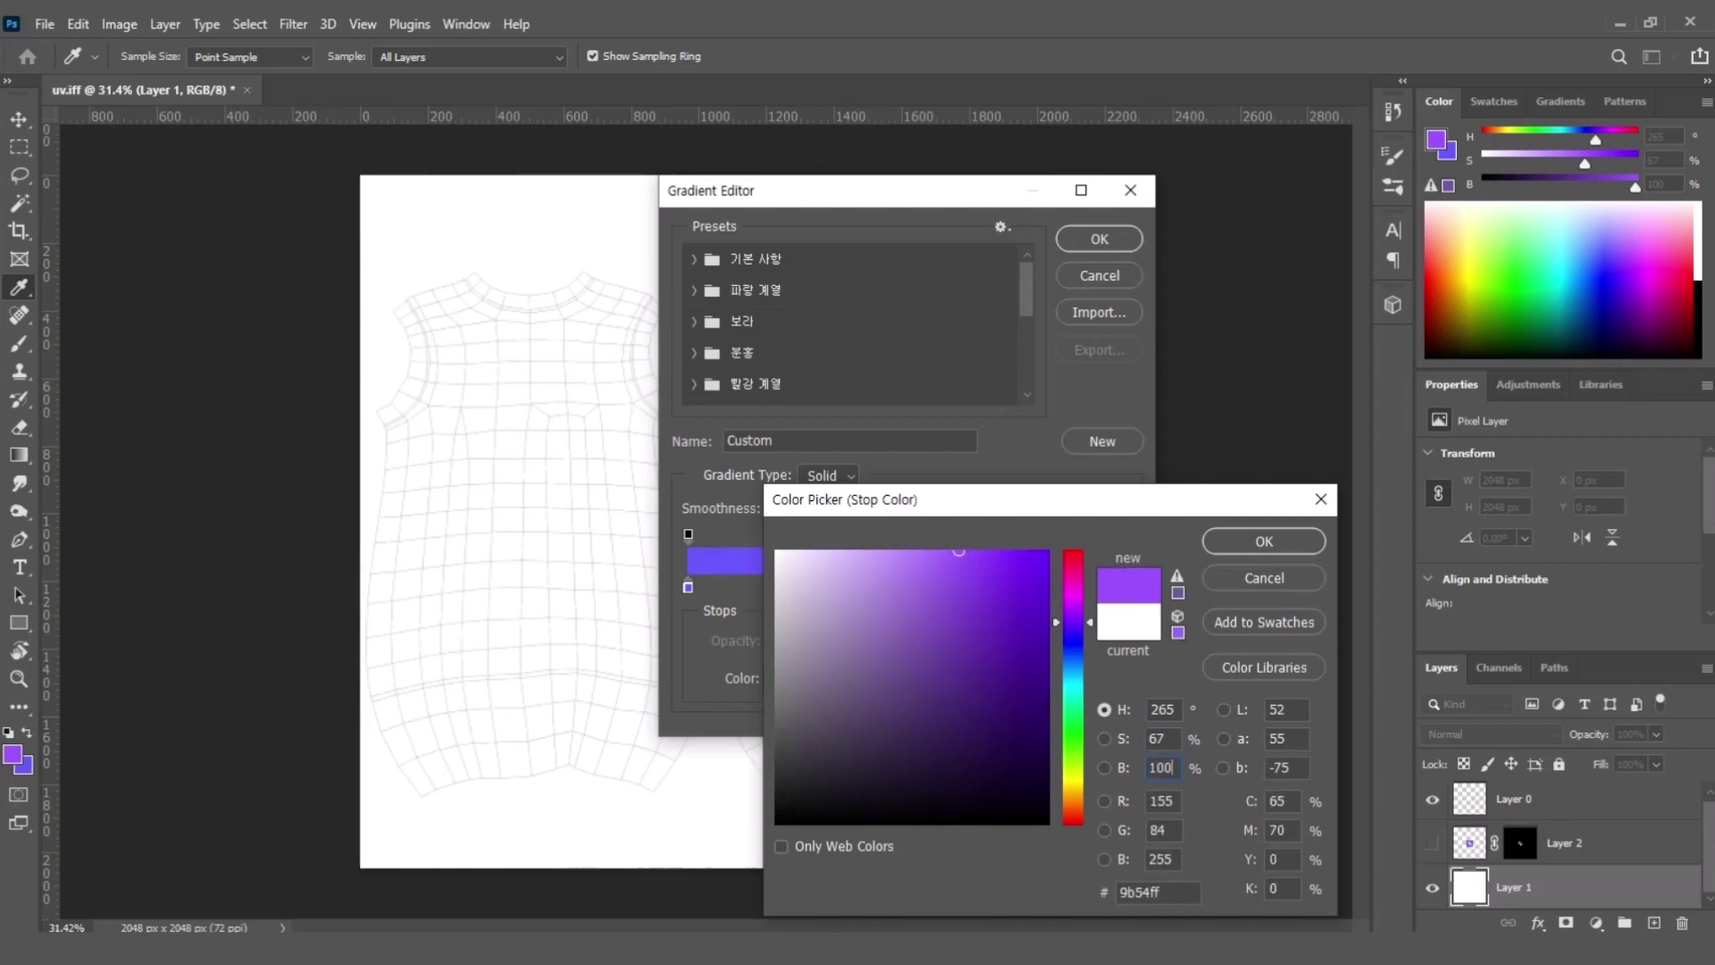
key("Return")
left_click(1039, 694)
left_click(1102, 240)
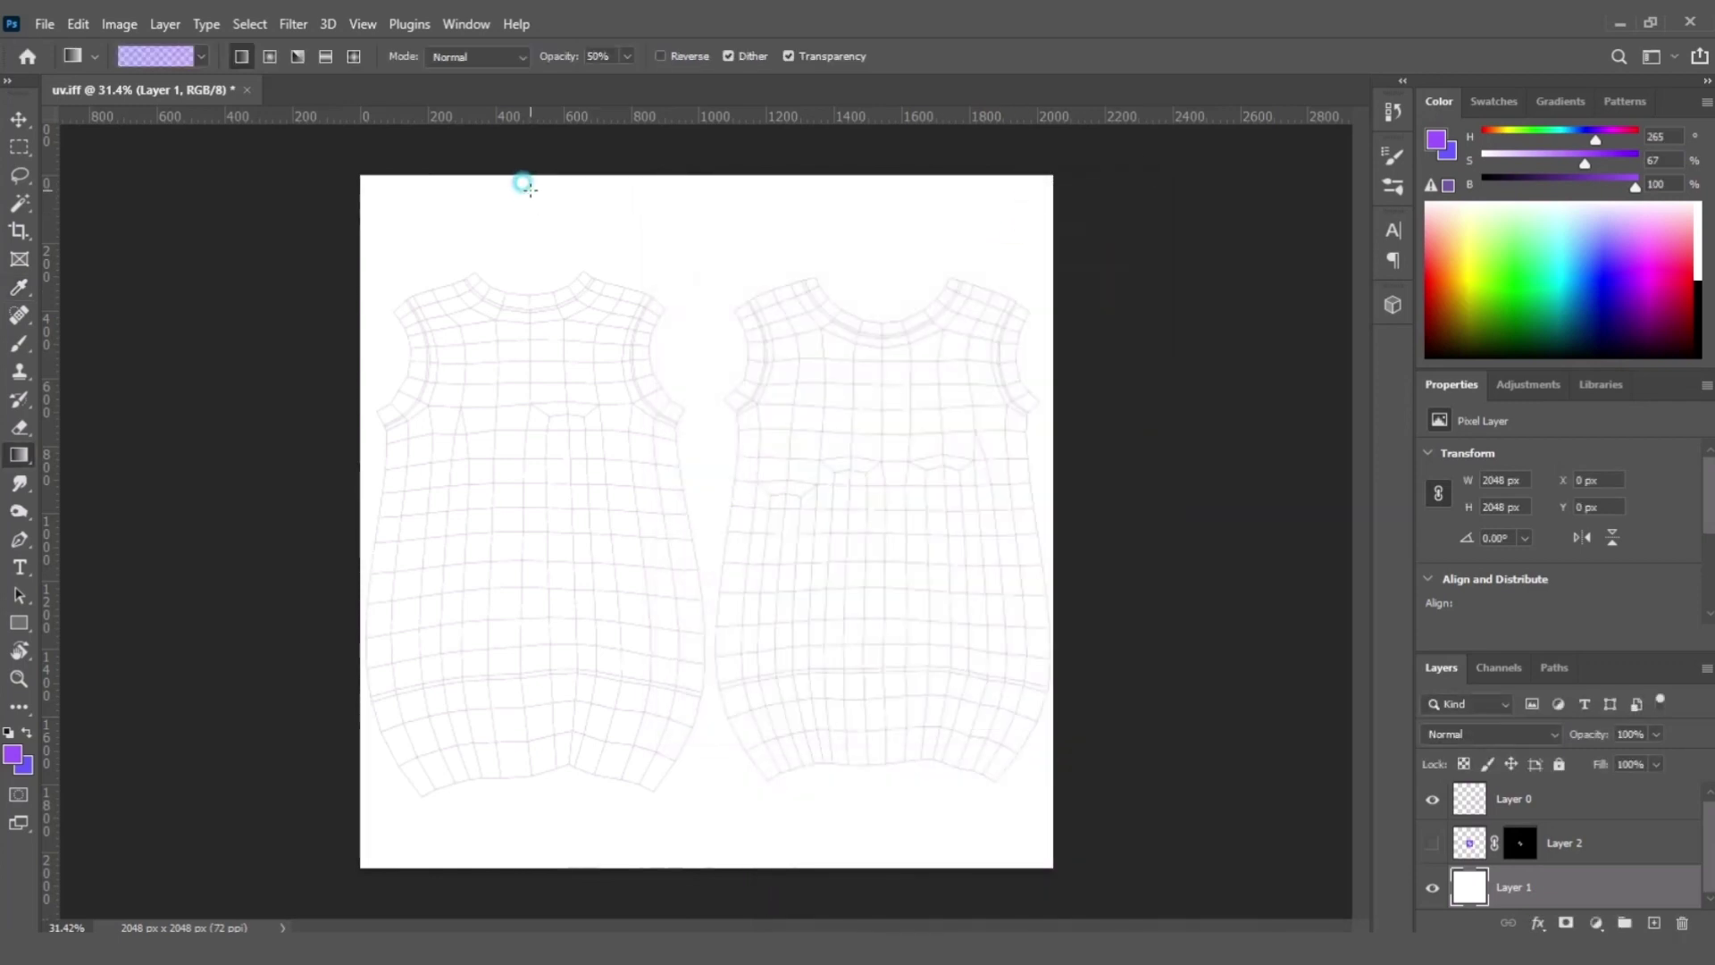
- Fill the layer with the purple gradient and darken it with Levels
left_click_drag(527, 785, 527, 786)
key("ctrl+l")
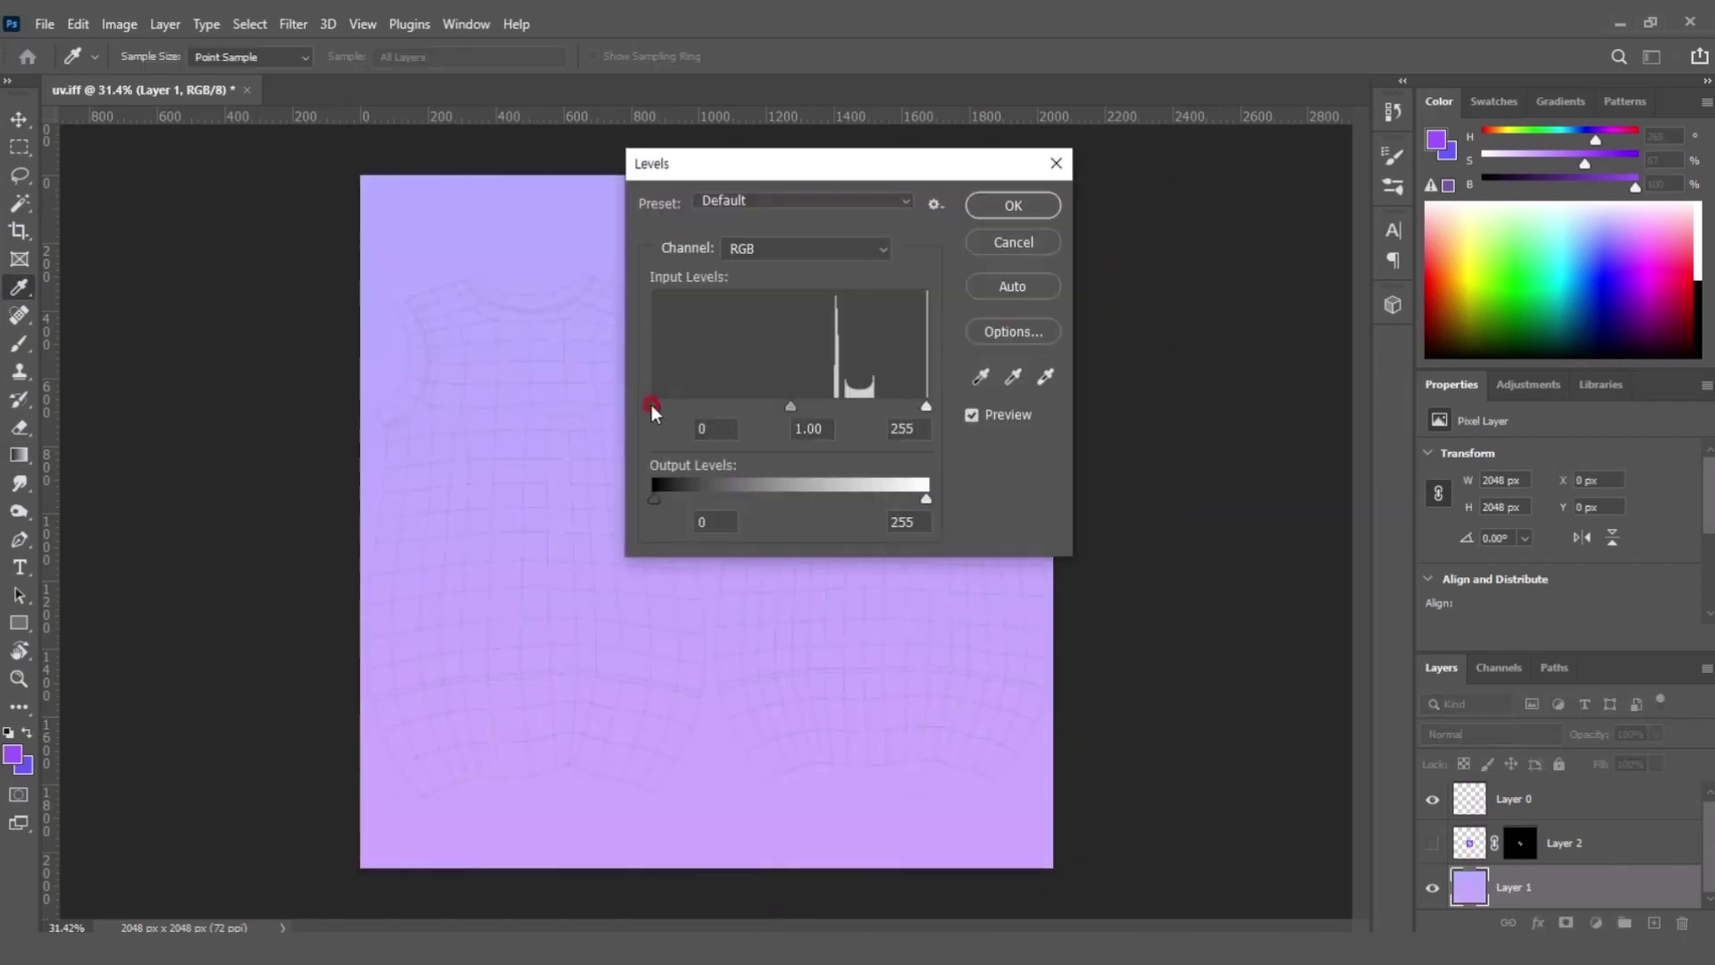
left_click_drag(652, 409, 754, 398)
left_click(1013, 205)
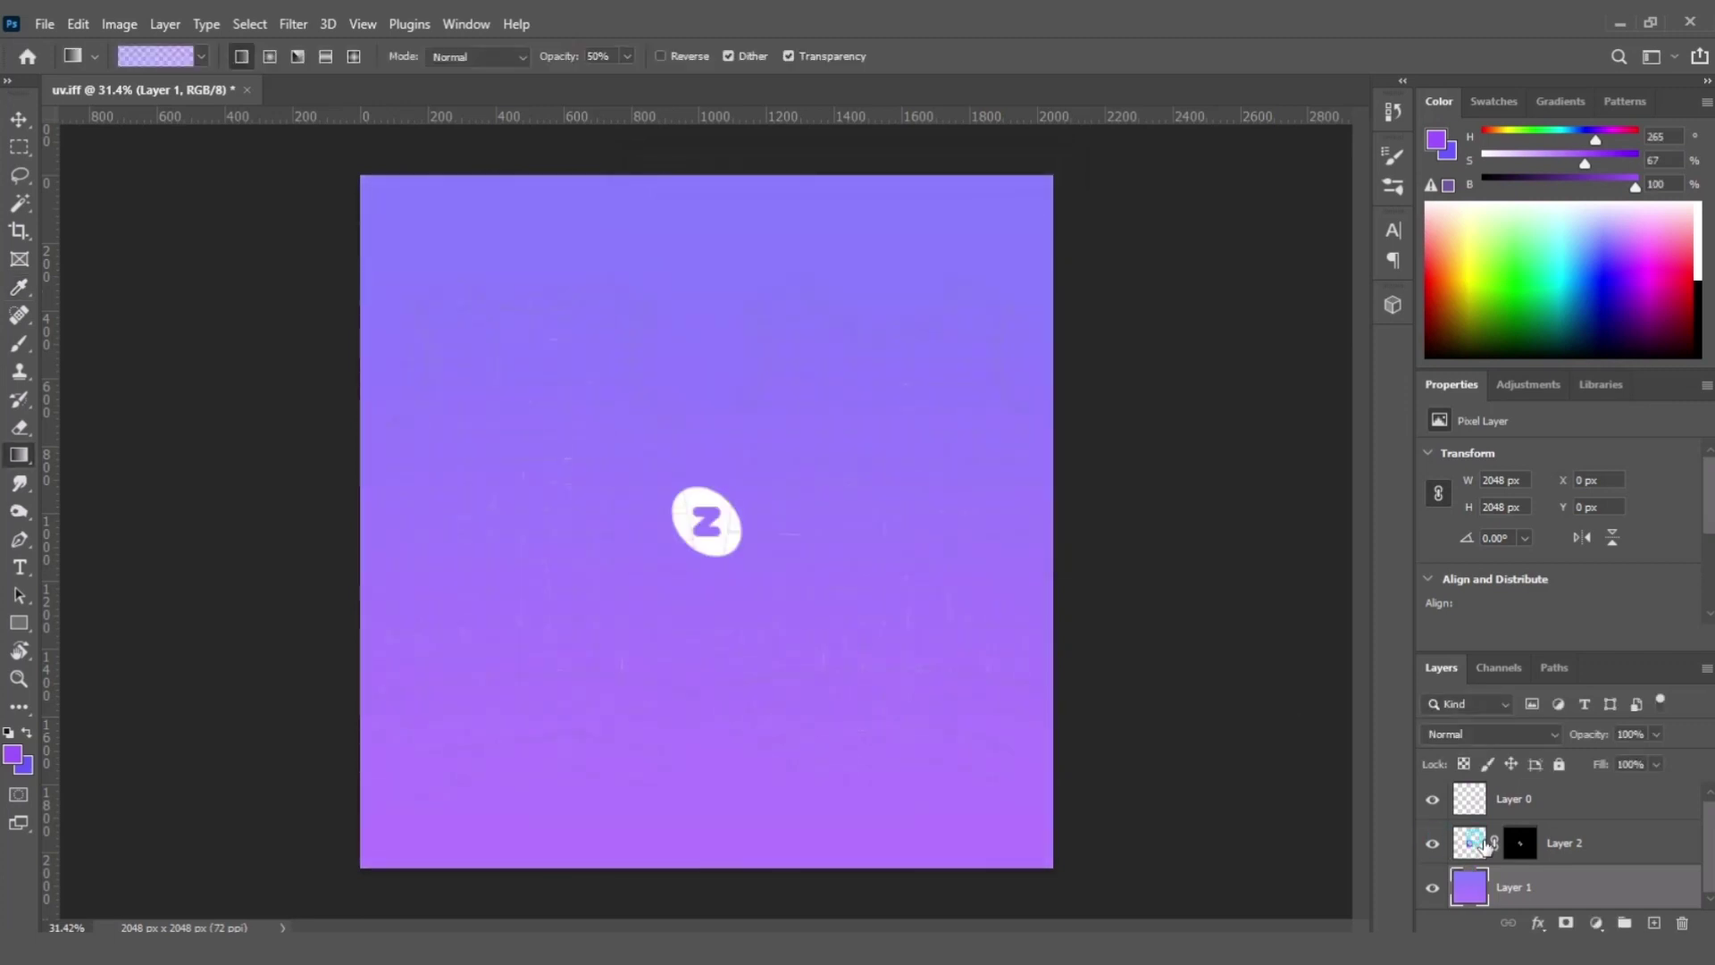
- Enlarge the Z logo to about 613 px and move it onto the shirt front
left_click_drag(708, 517, 580, 469)
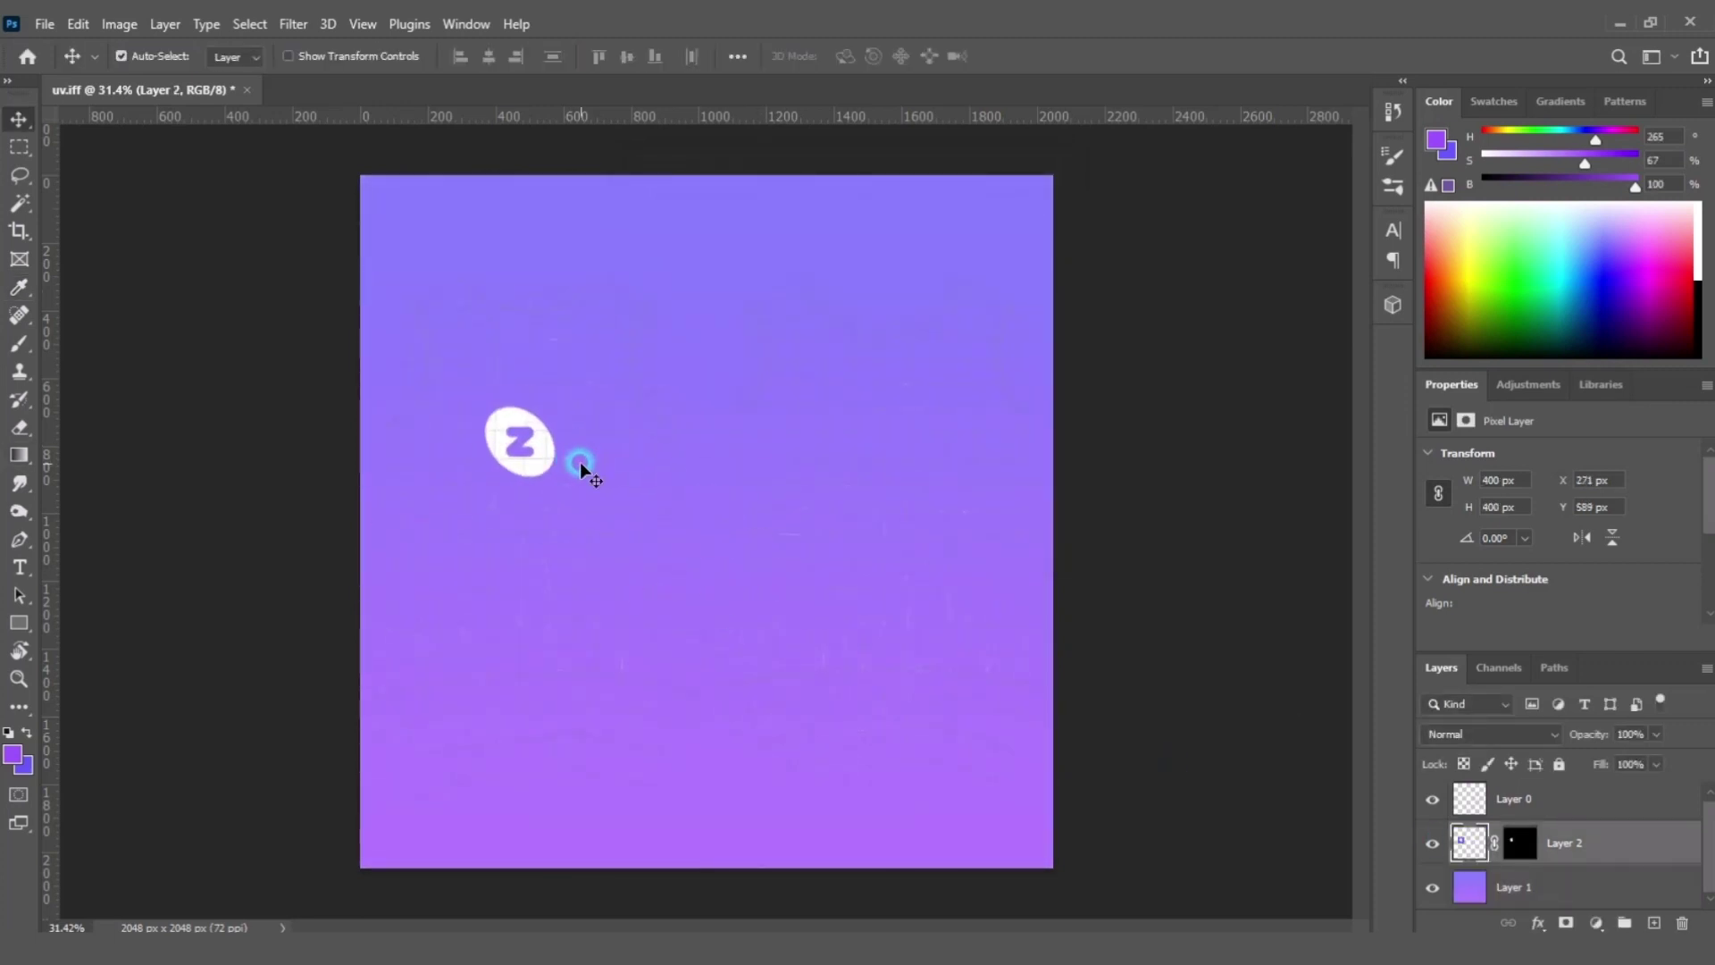
key("ctrl+t")
left_click_drag(588, 374, 659, 313)
key("Return")
left_click_drag(633, 605, 980, 605, "shift")
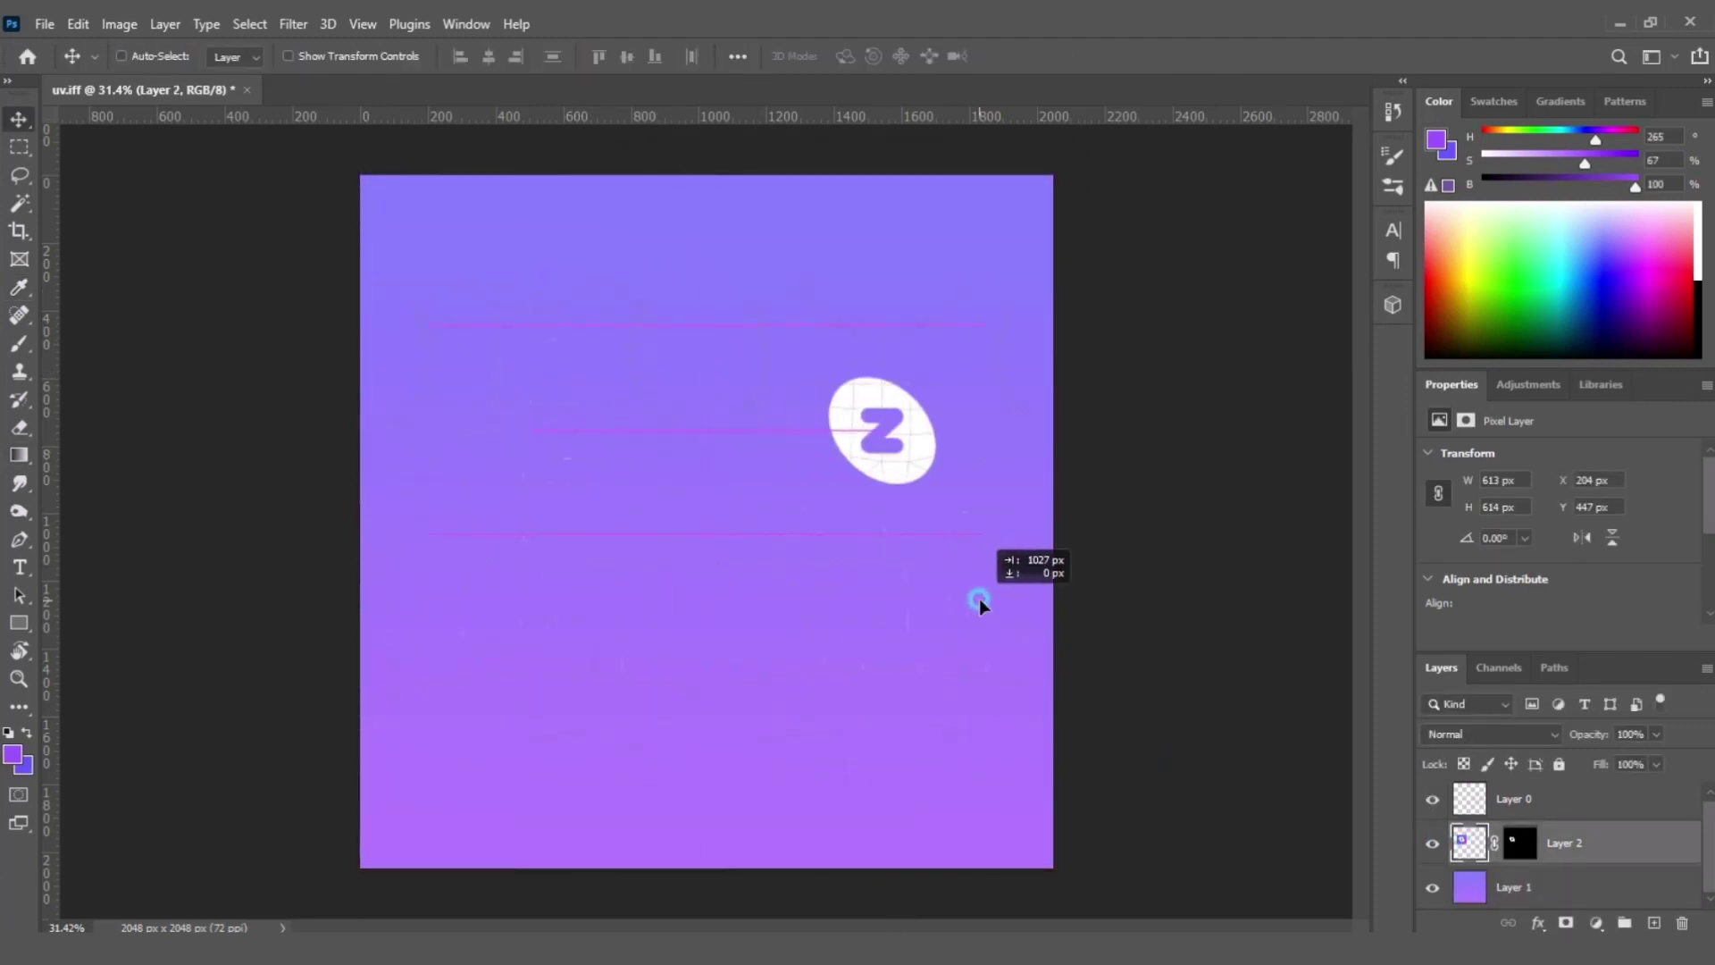
- Save the texture as PNG in Downloads, replacing the existing TOP_TEST_uv file
left_click(1434, 801)
key("ctrl+shift+s")
left_click(1008, 685)
left_click(572, 601)
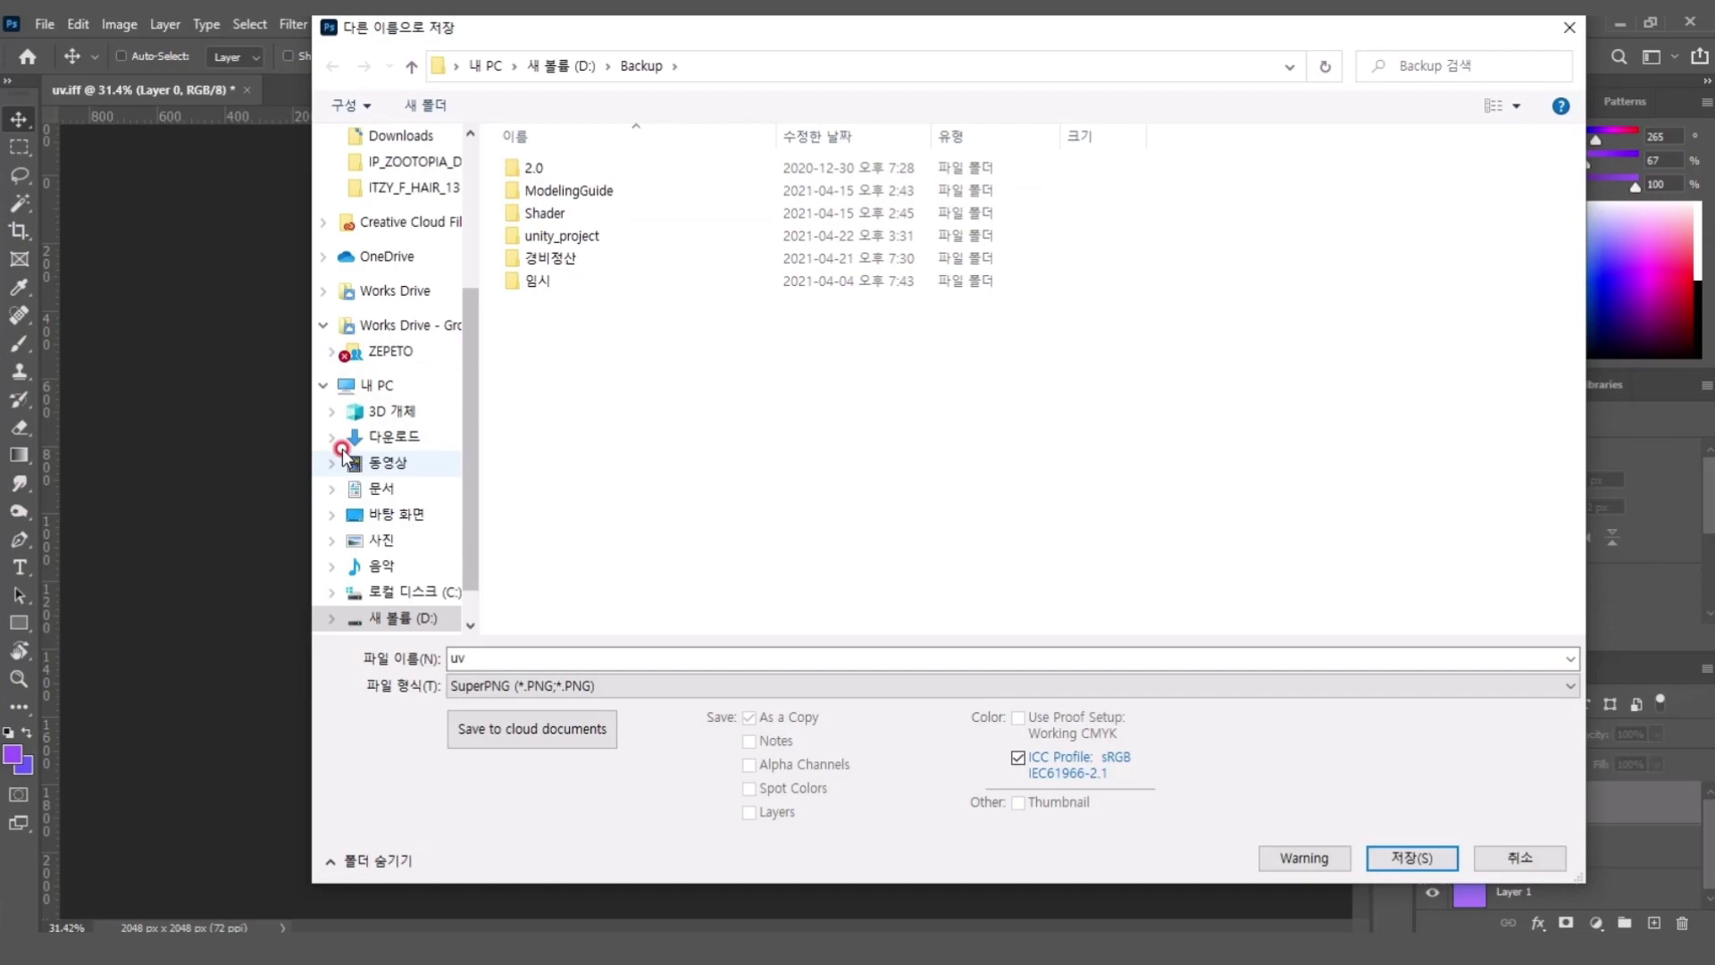
scroll(399, 219, "up", 1)
left_click(399, 215)
double_click(554, 172)
left_click(903, 490)
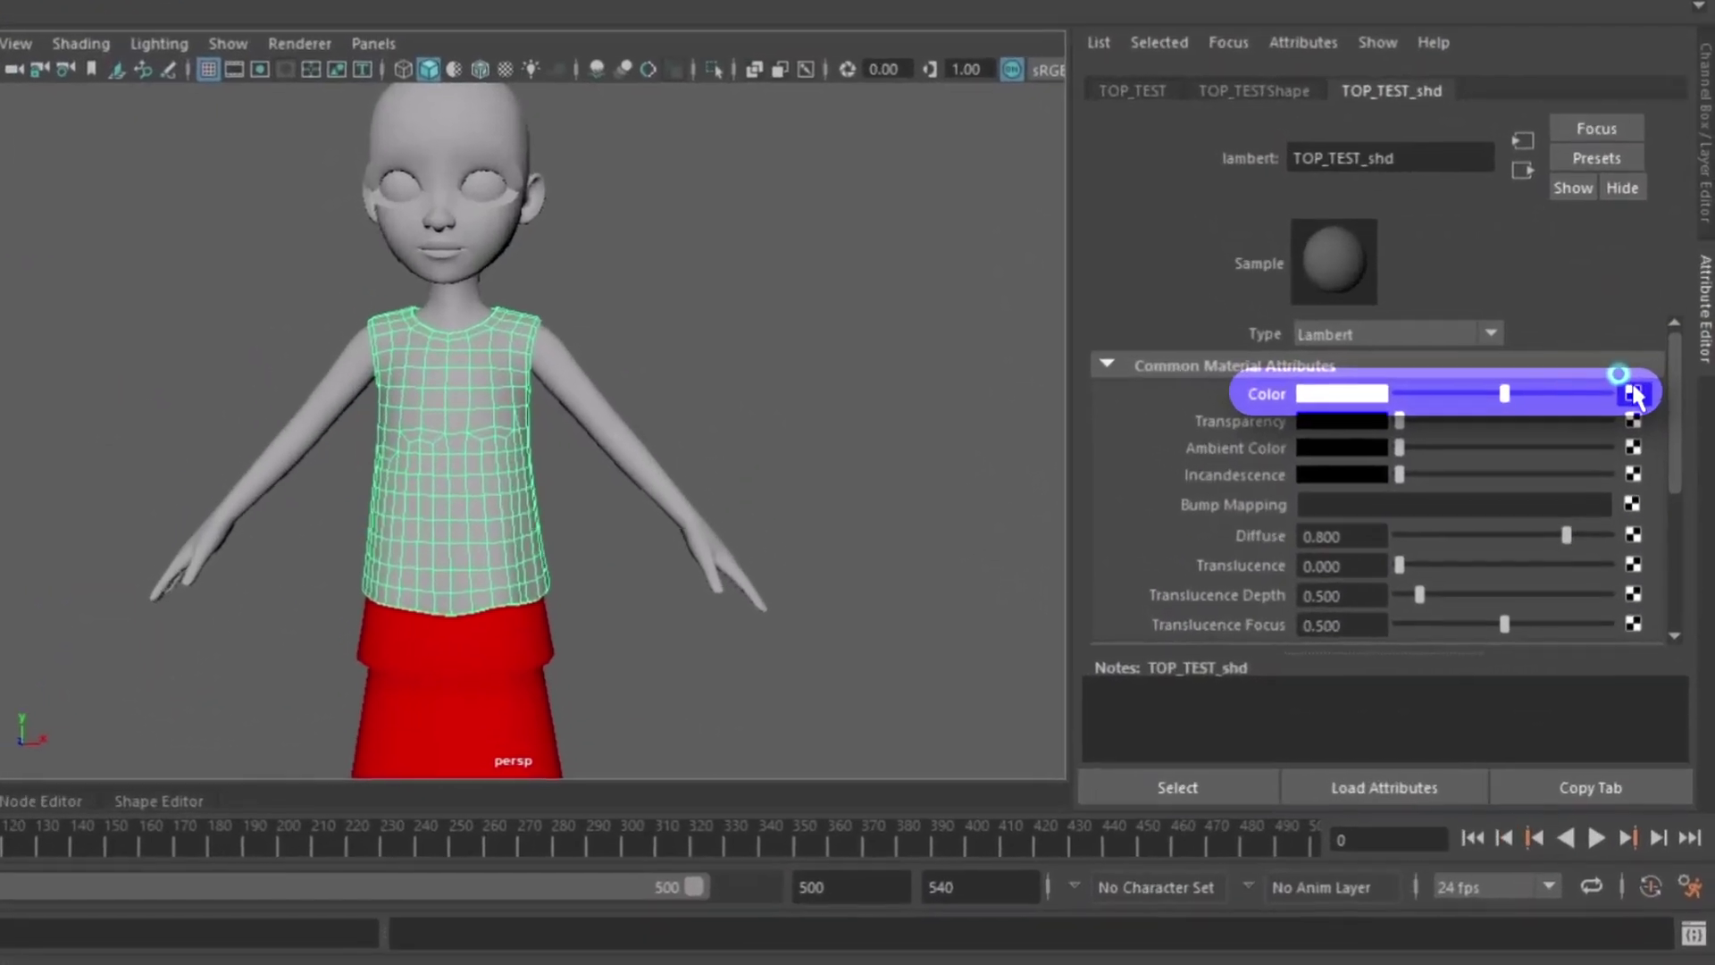
- Connect TOP_TEST_col.png as a file texture to the shirt's Color and view it textured
left_click(1651, 448)
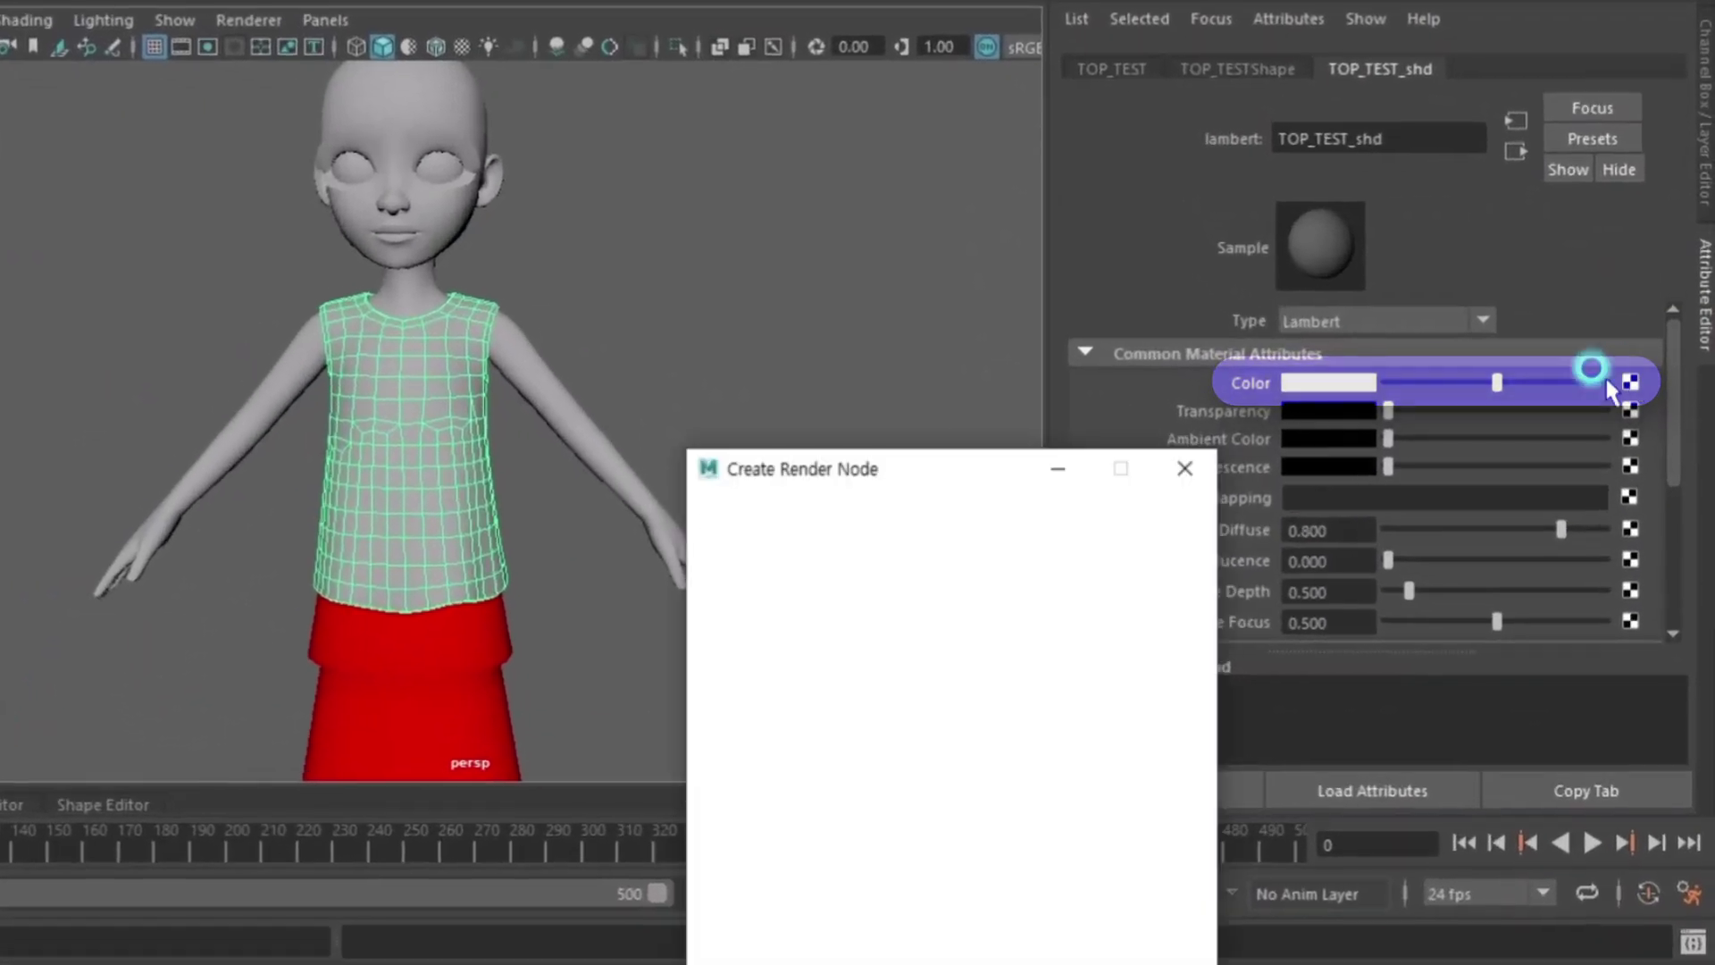
left_click(898, 699)
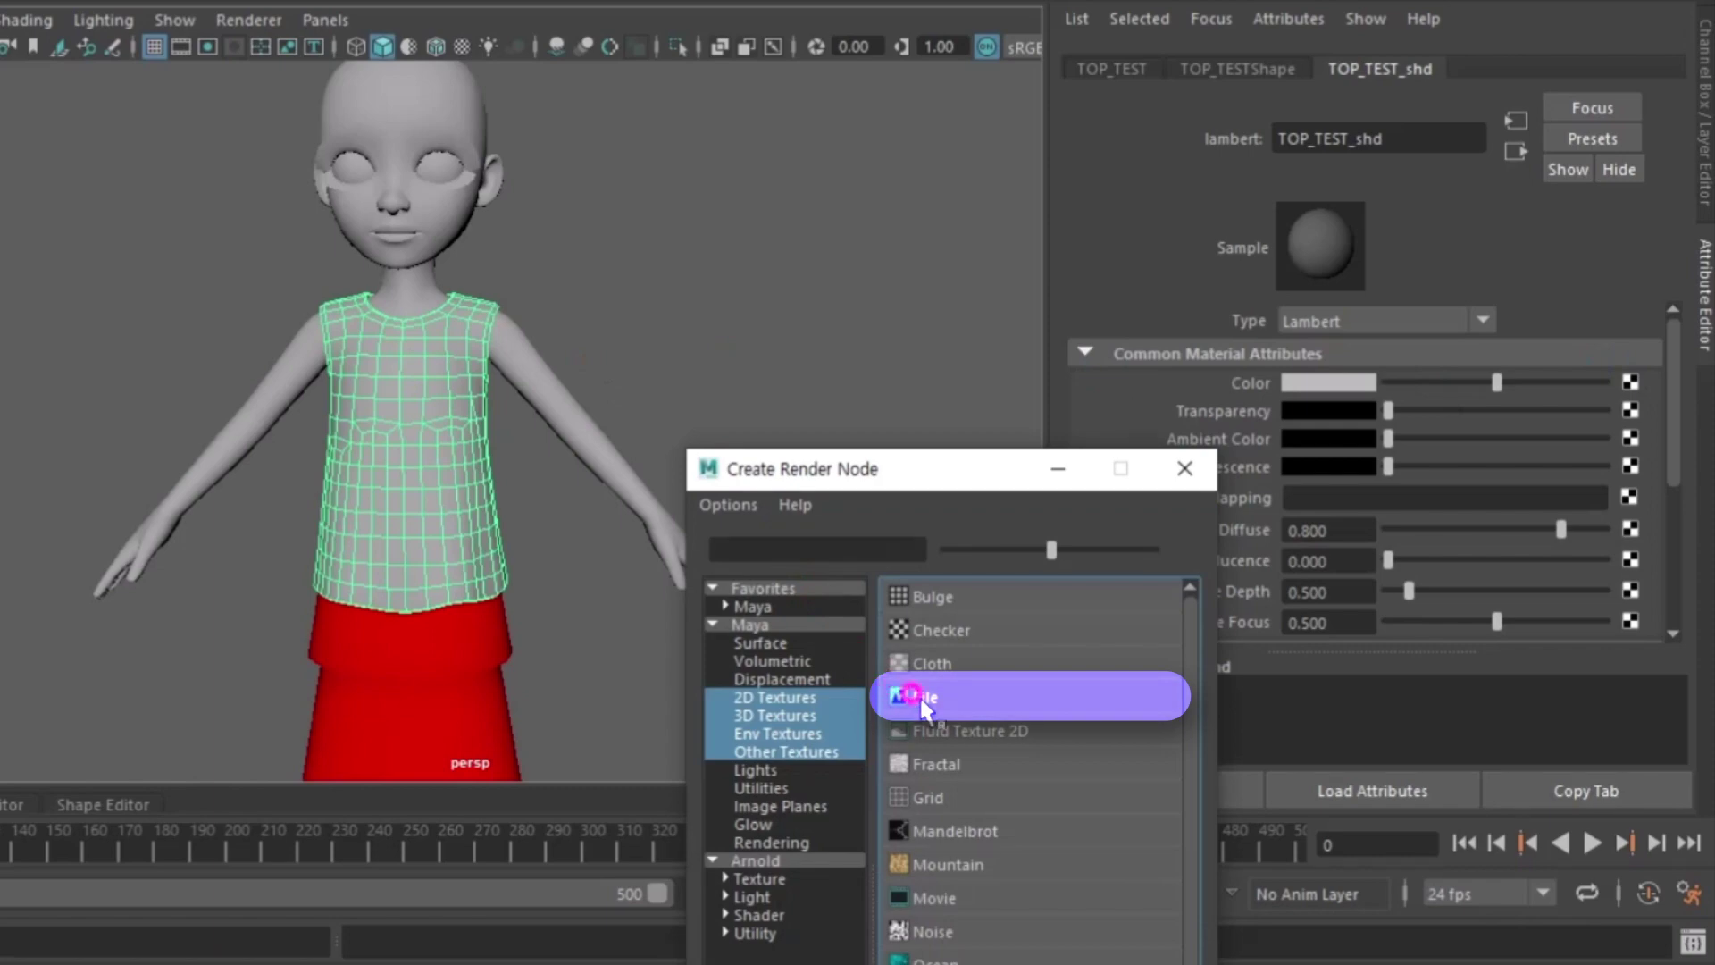
left_click(1637, 447)
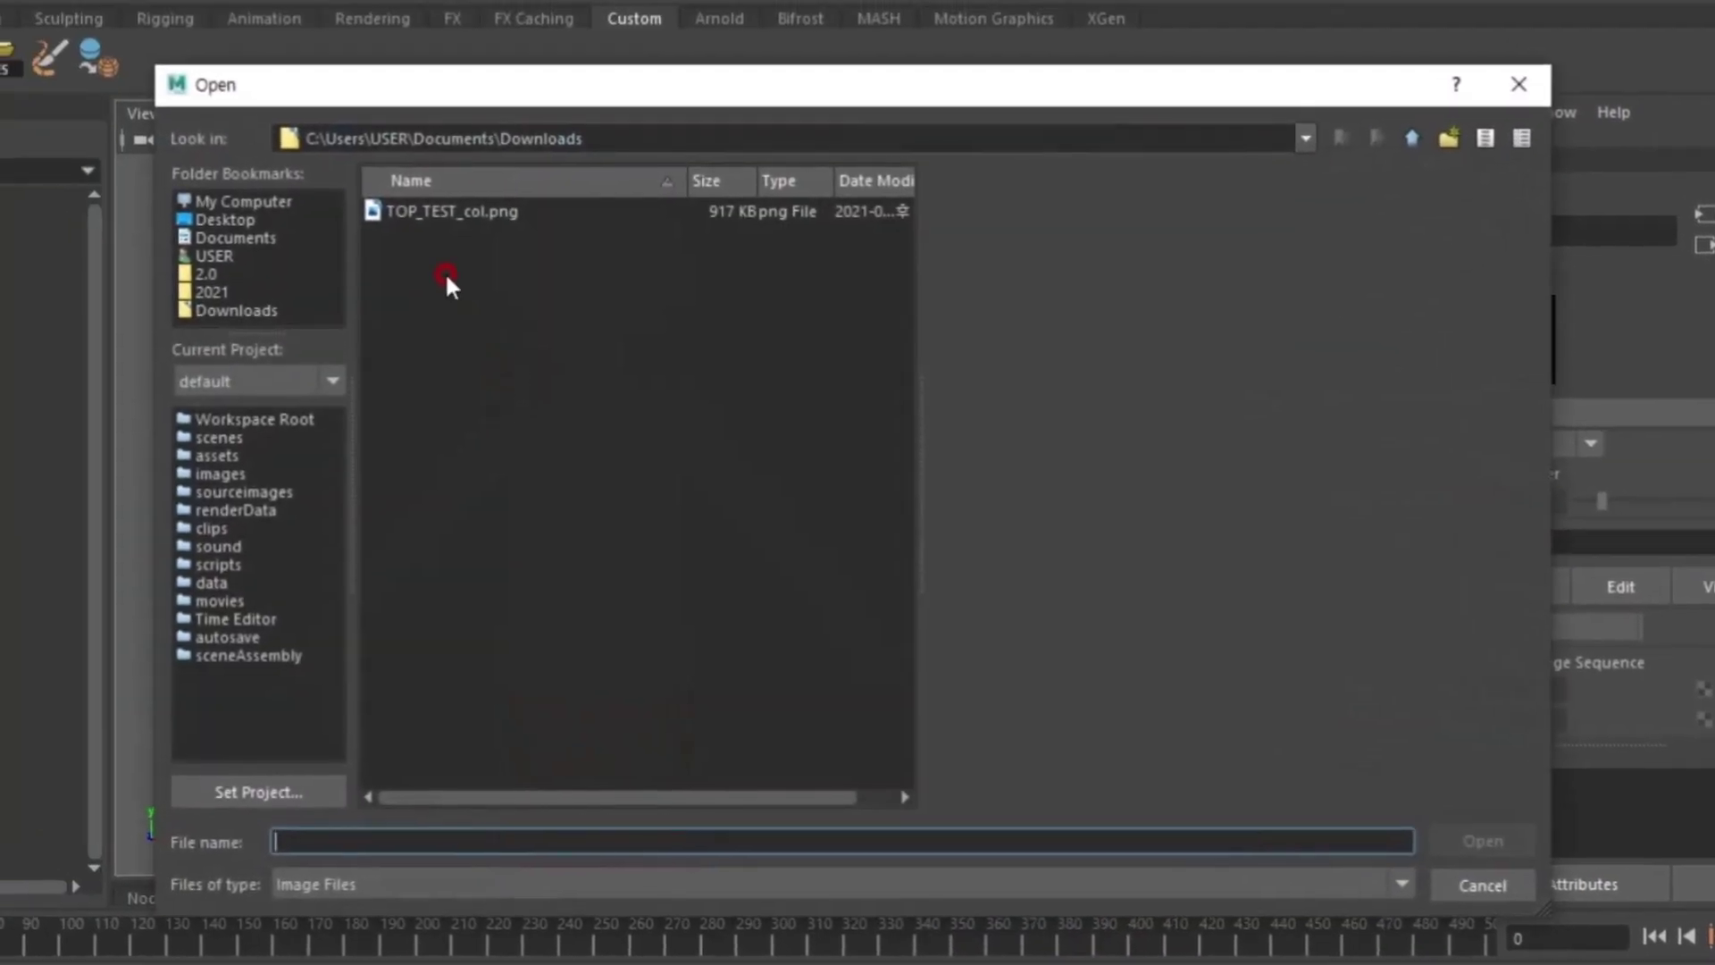
double_click(466, 210)
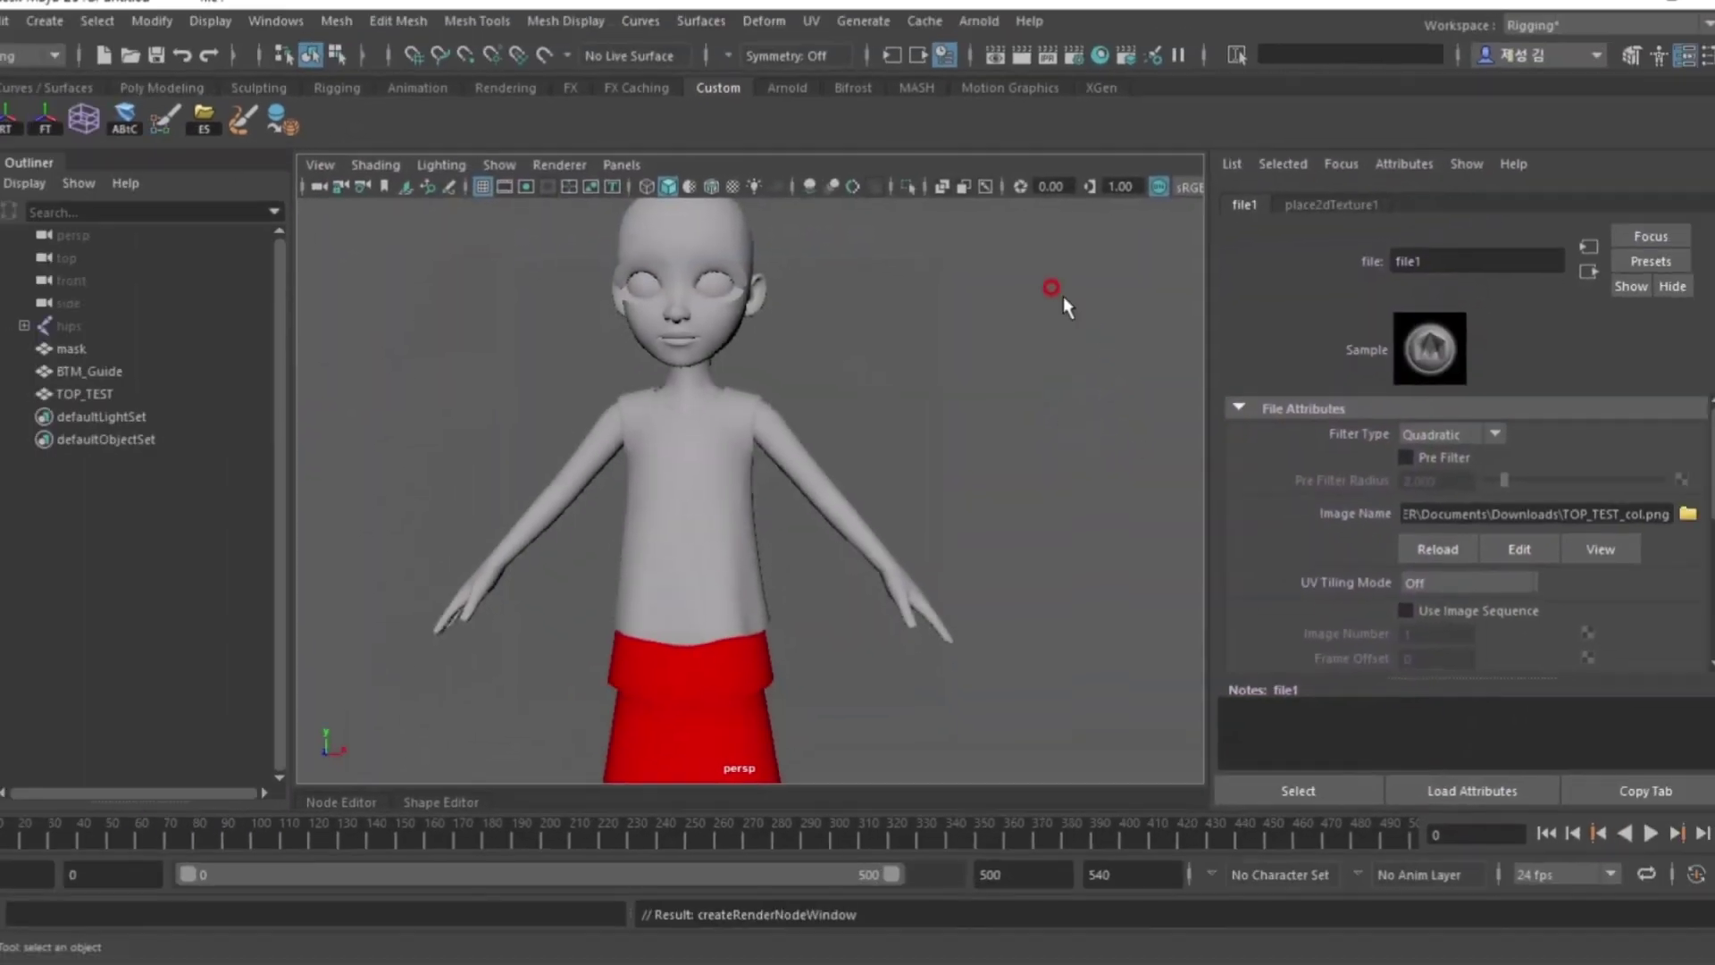
left_click(1053, 287)
key("6")
left_click_drag(839, 561, 815, 464, "alt")
- Break the texture connection on the shirt material's Color attribute
left_click(798, 539)
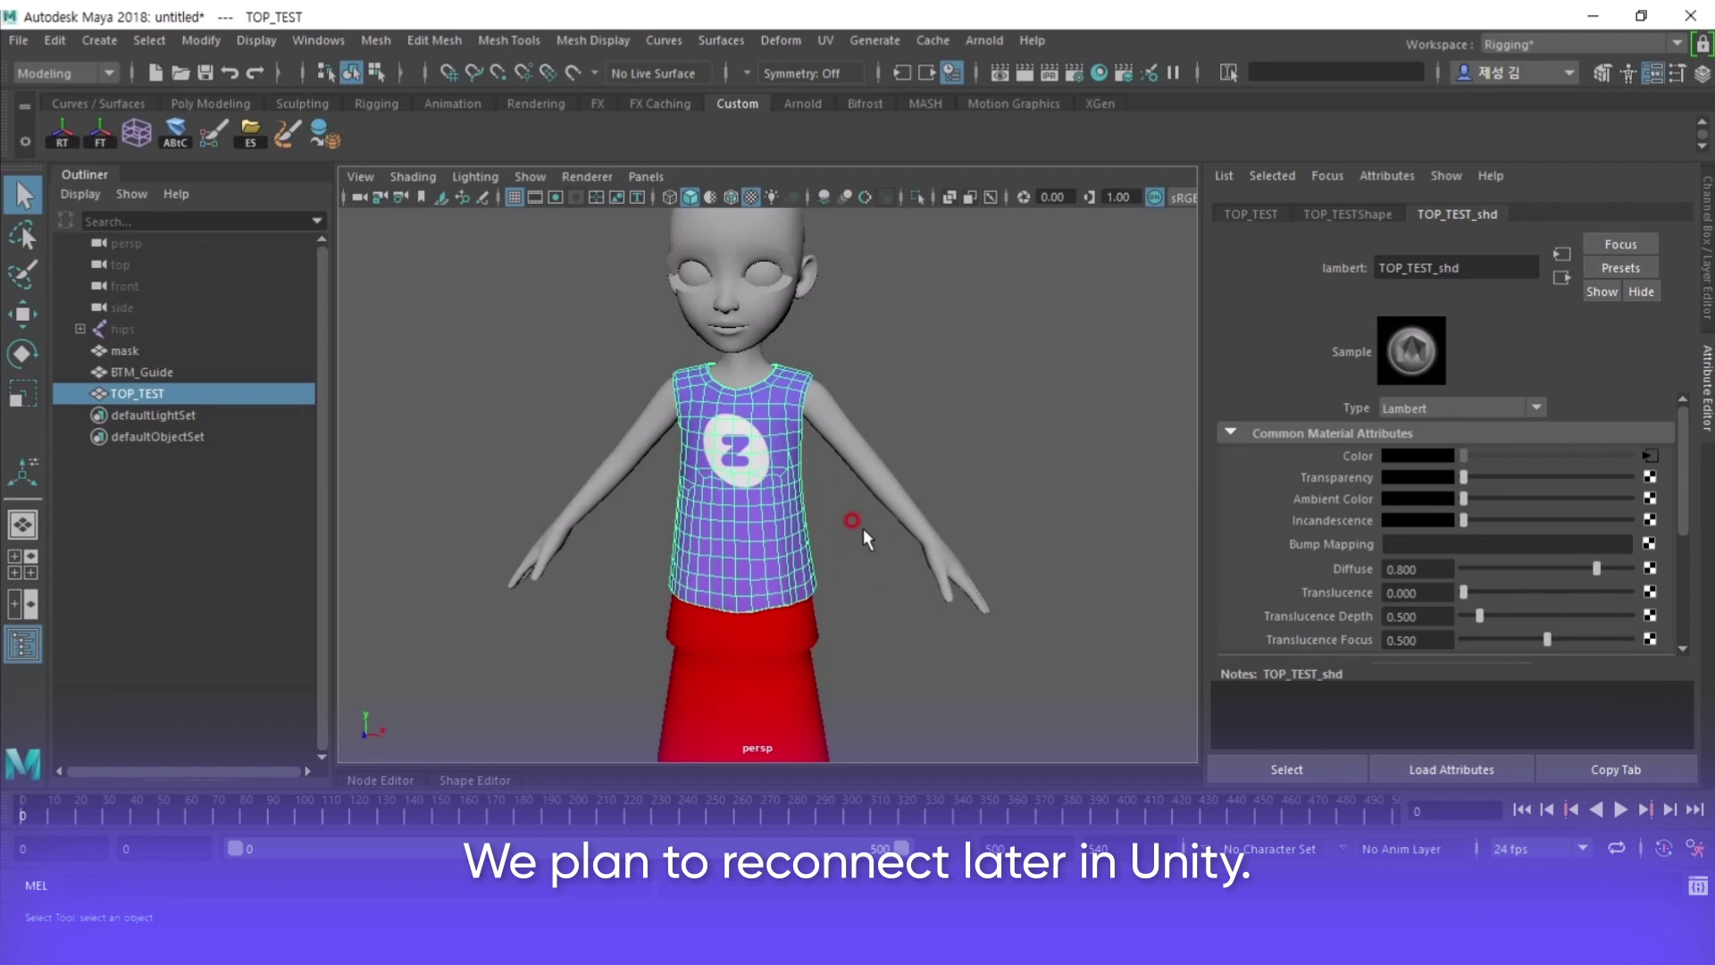
left_click(1384, 496)
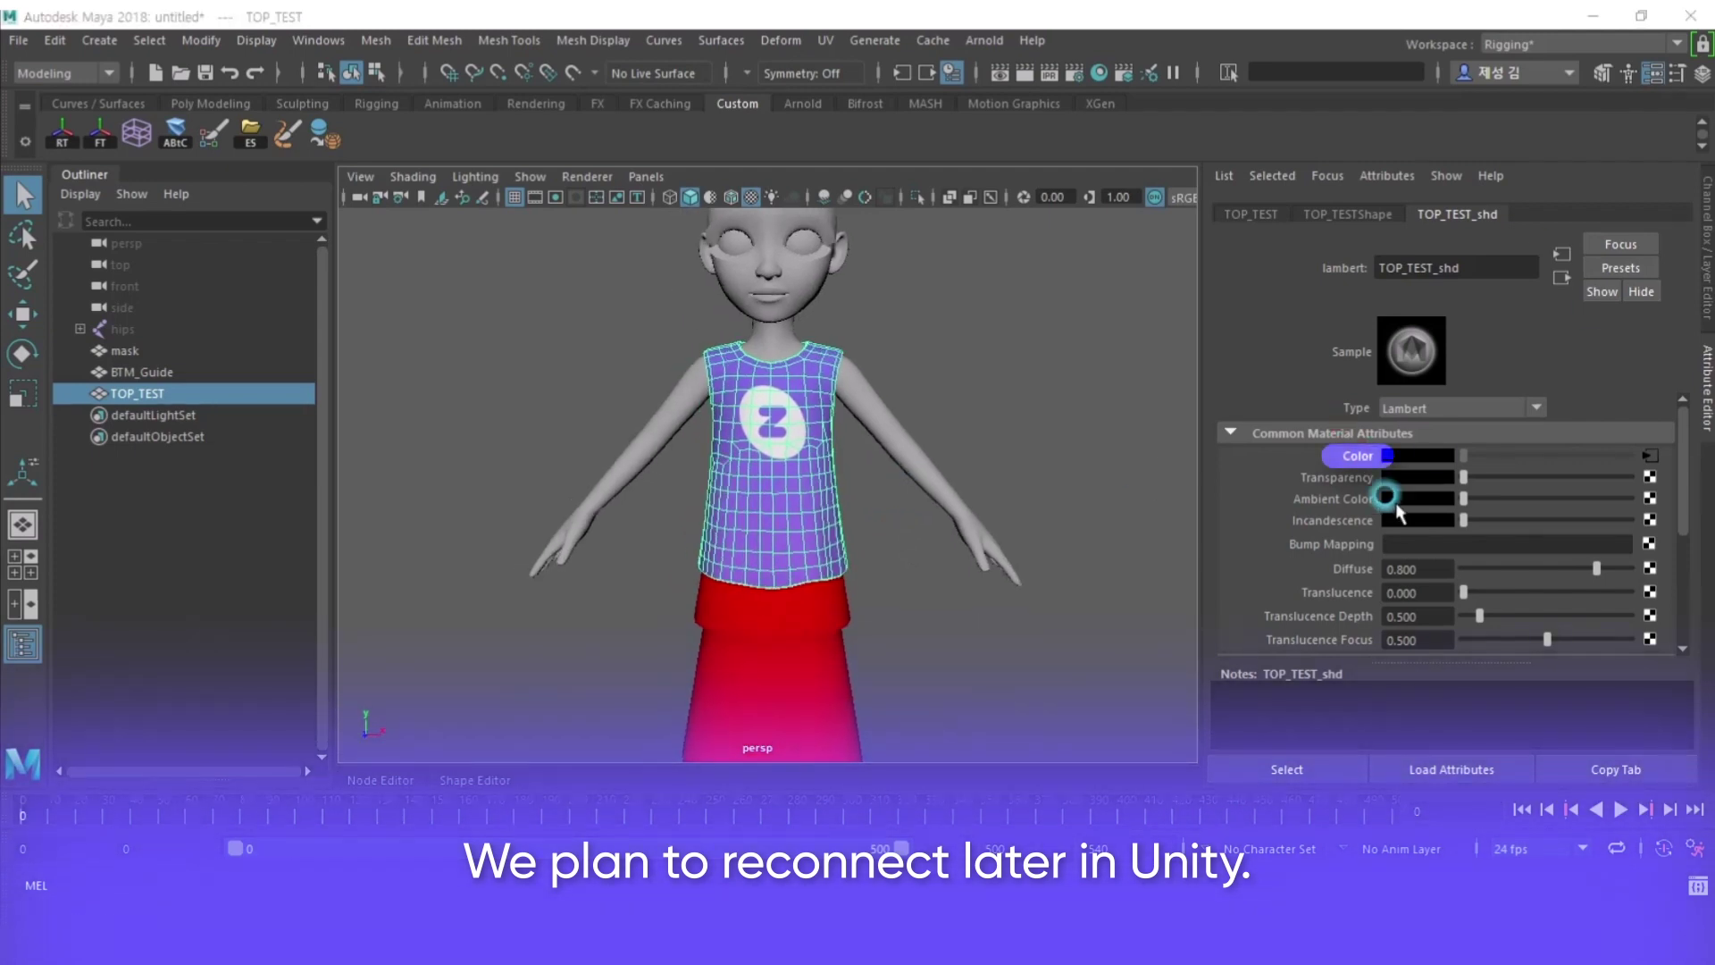
right_click(1345, 457)
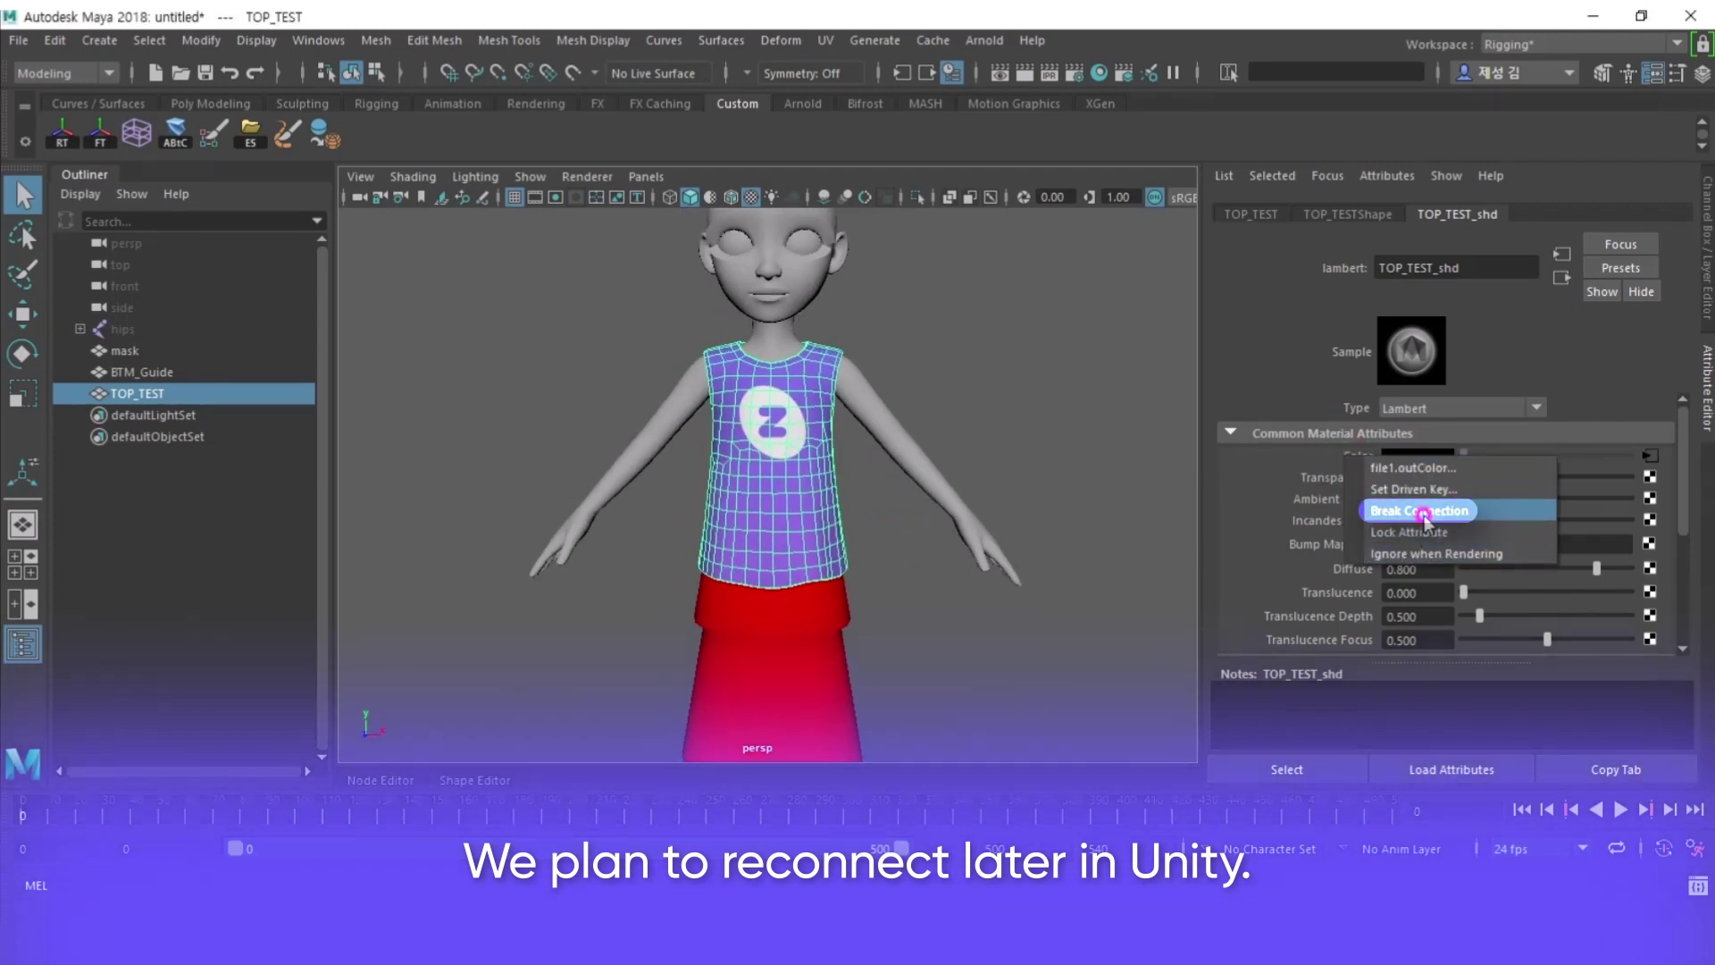
left_click(1424, 511)
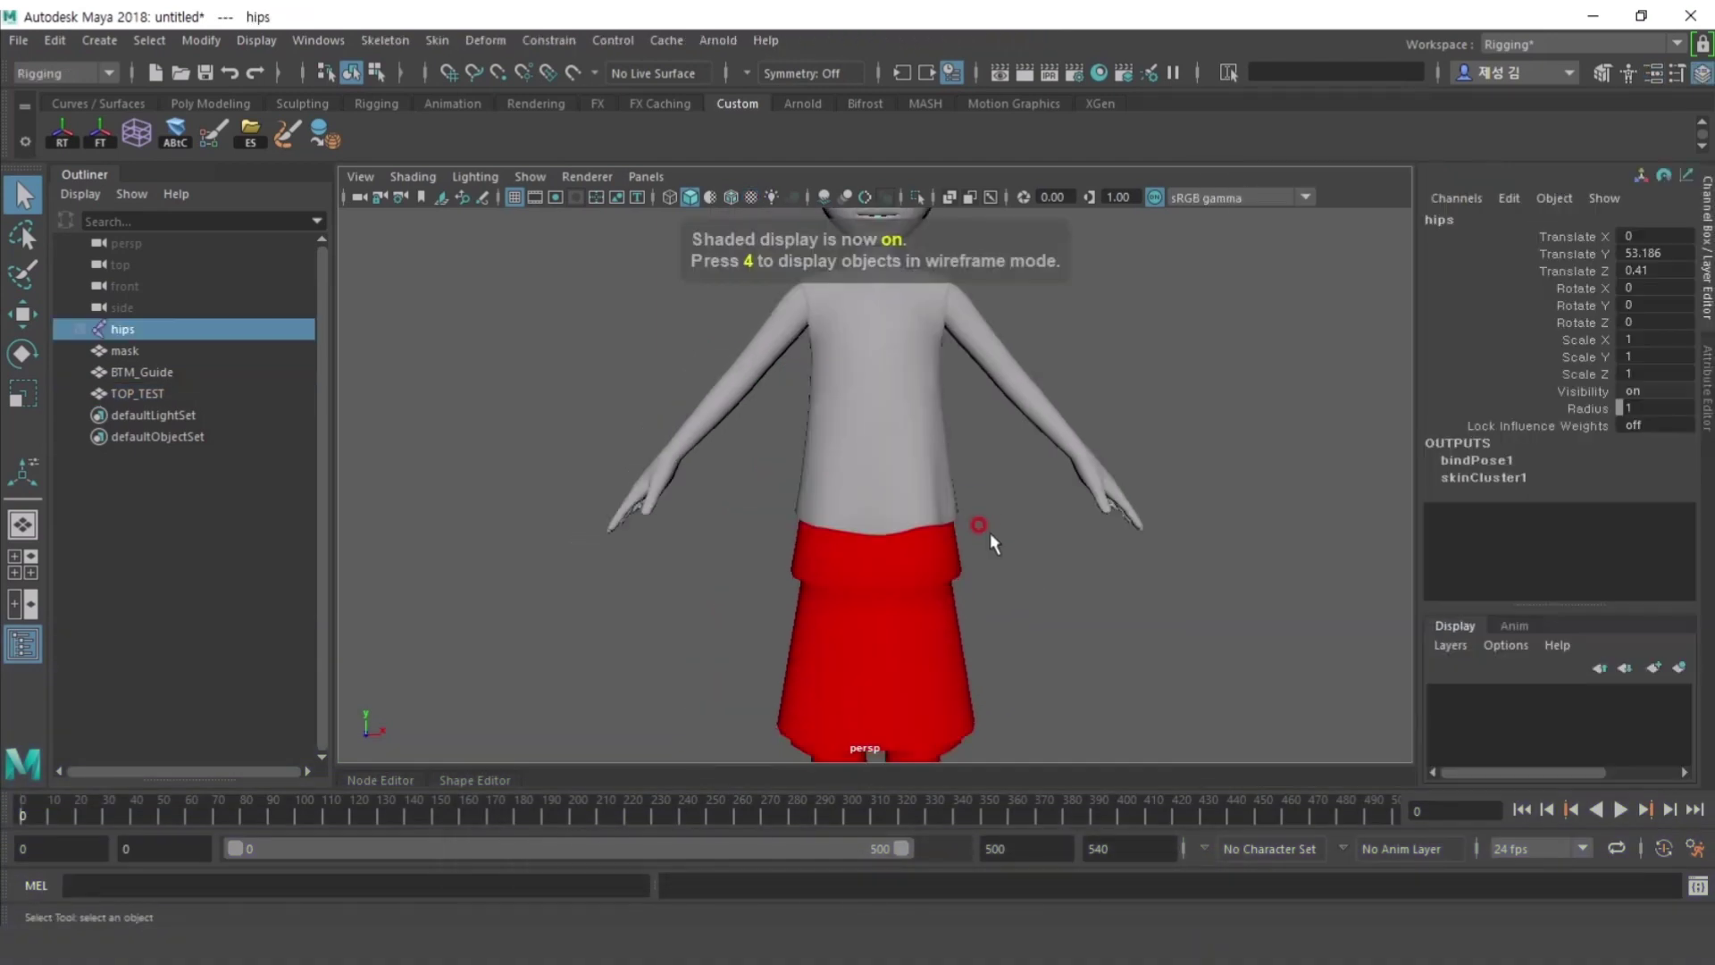
- Delete the red BTM_Guide skirt and select the hips joint
left_click(932, 555)
key("Delete")
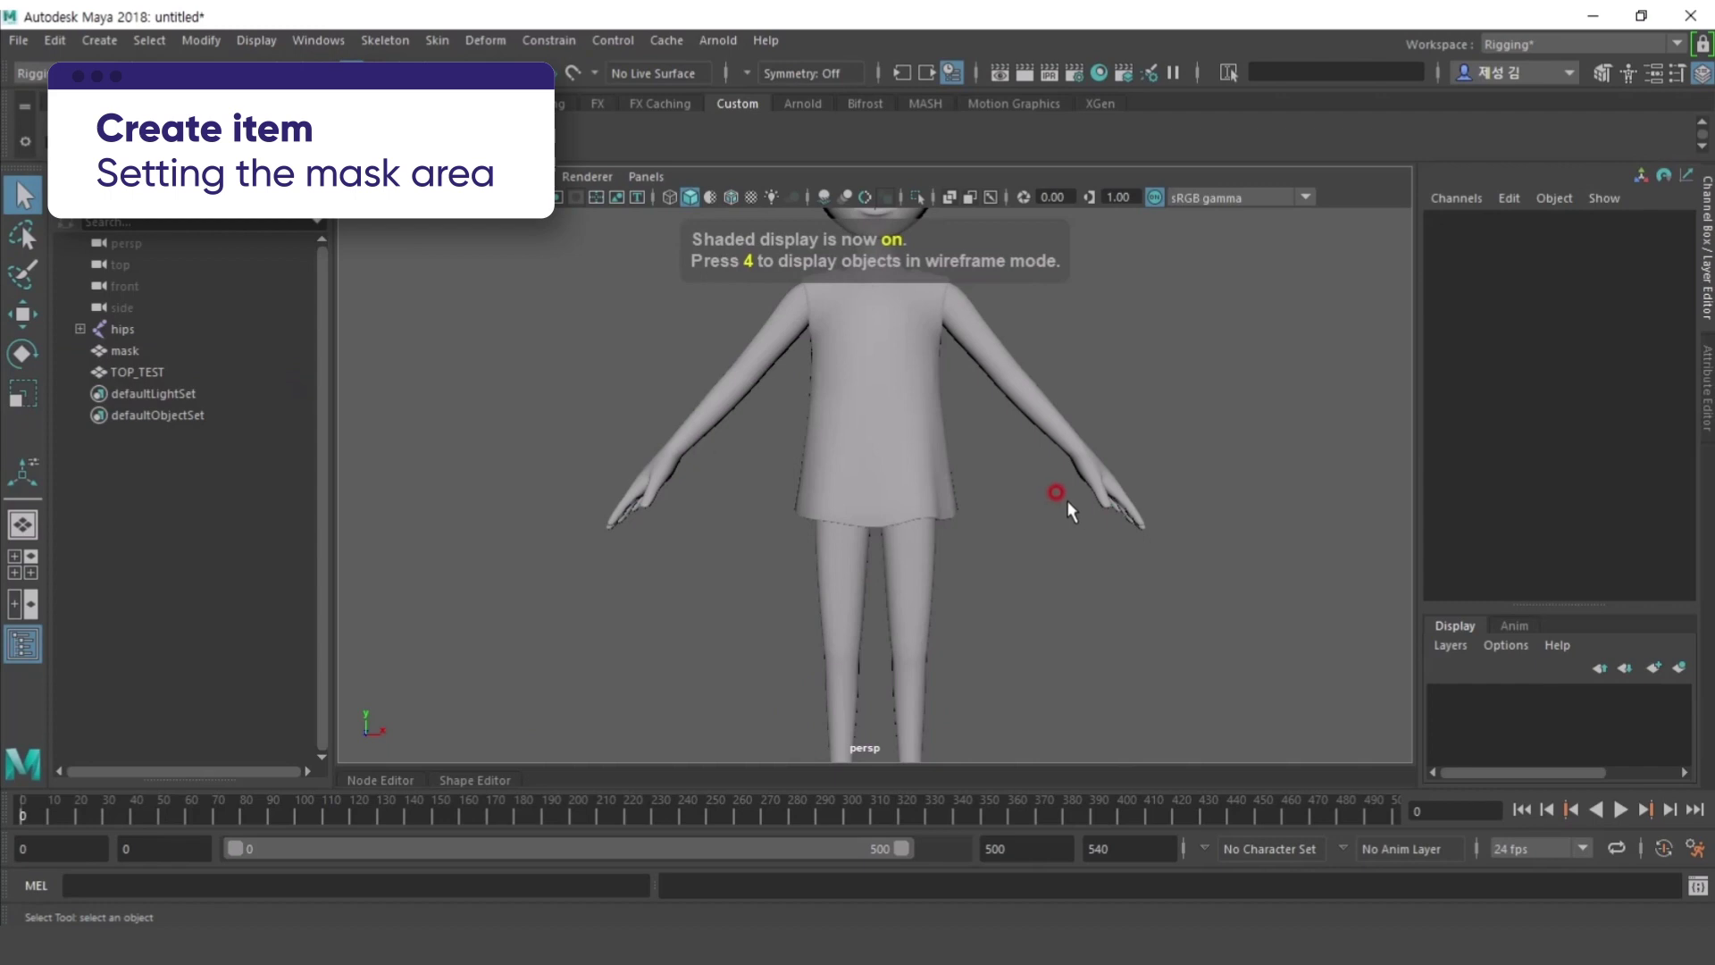
middle_click_drag(998, 449, 991, 482, "alt")
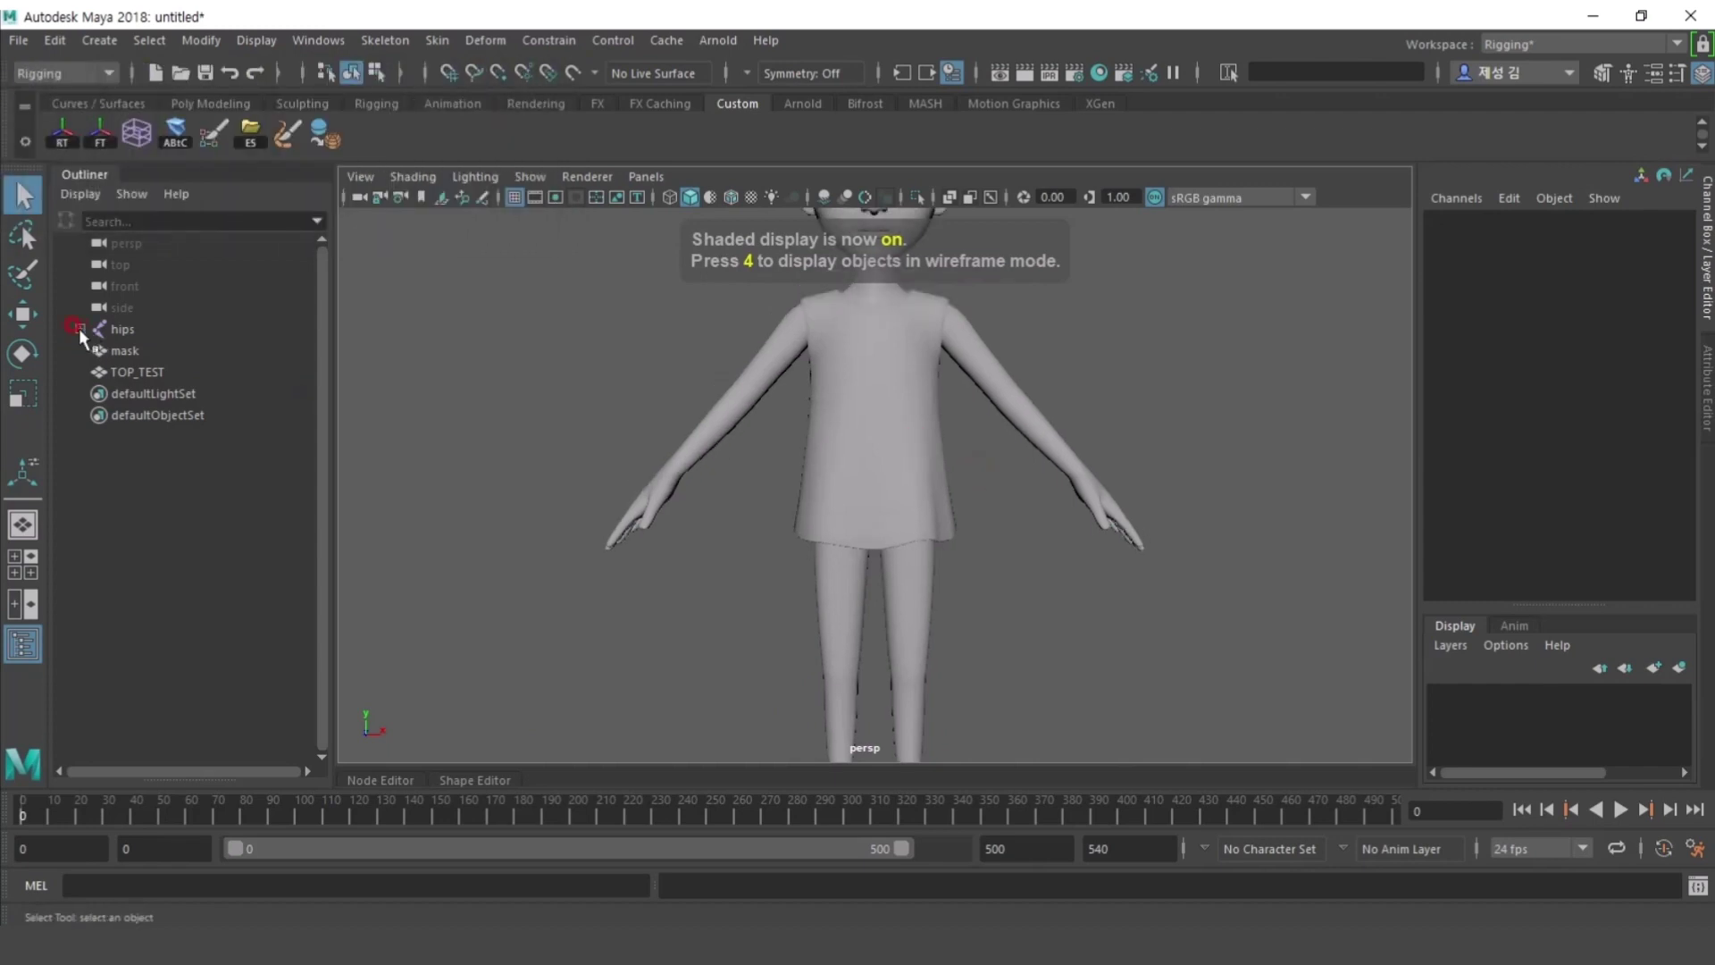
left_click(116, 328)
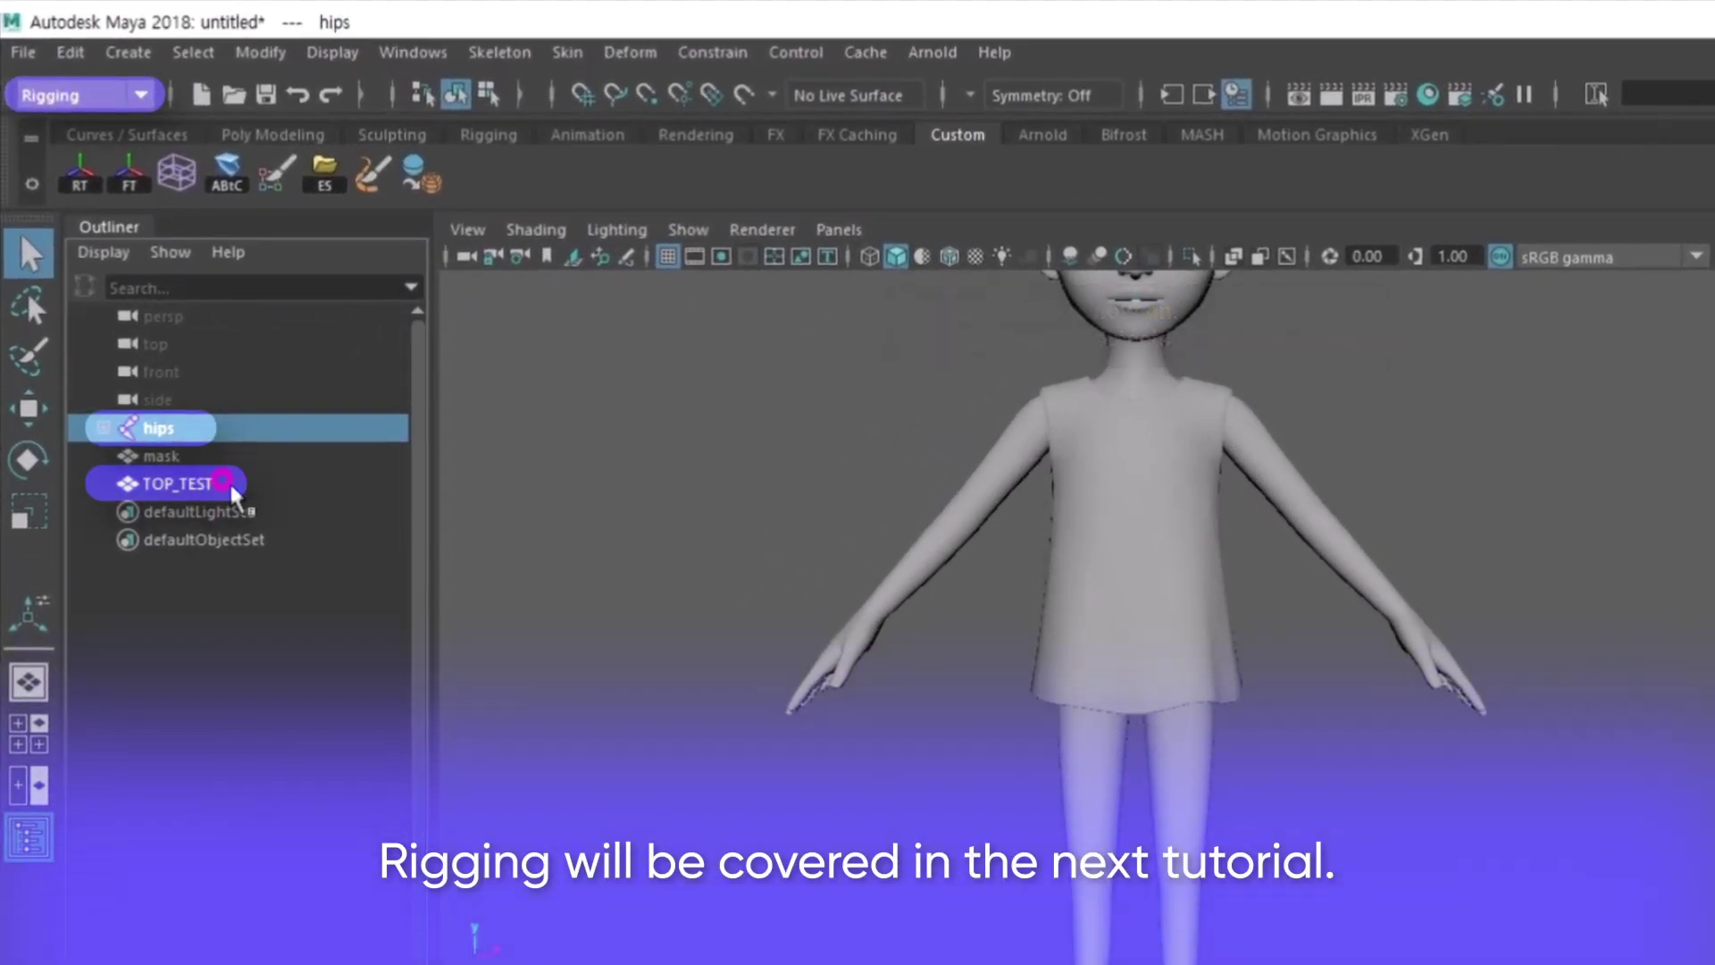
- Bind Skin the TOP_TEST shirt to the hips skeleton
left_click(223, 485, "ctrl")
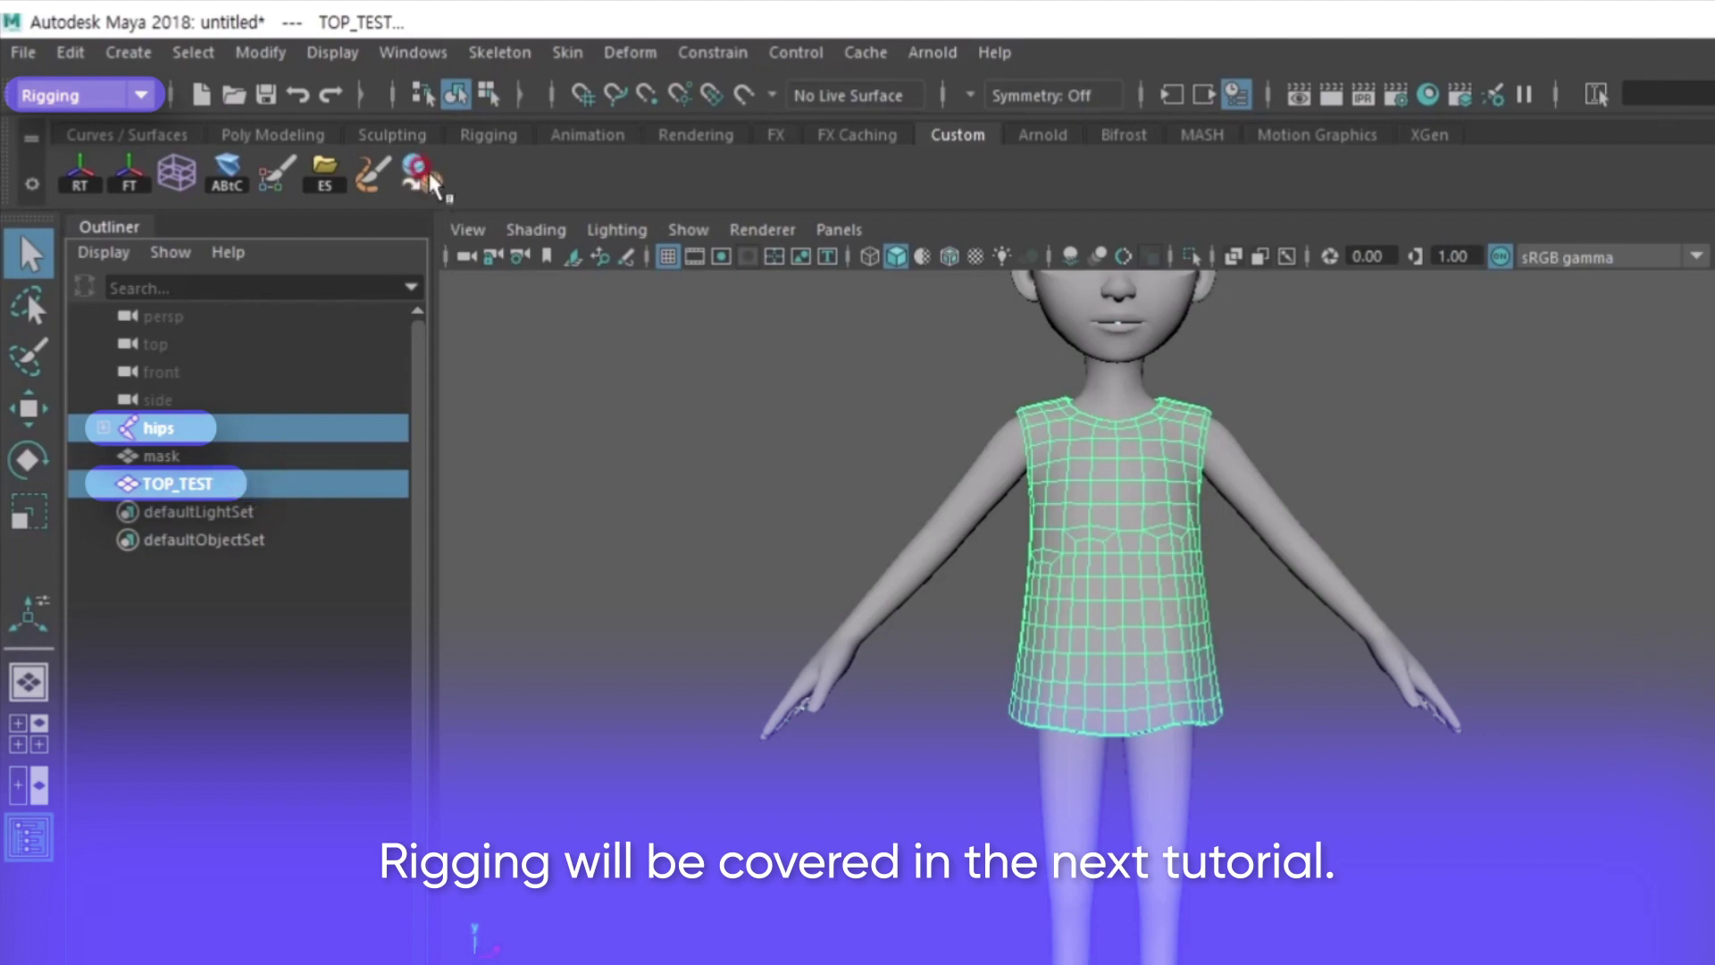
left_click(565, 53)
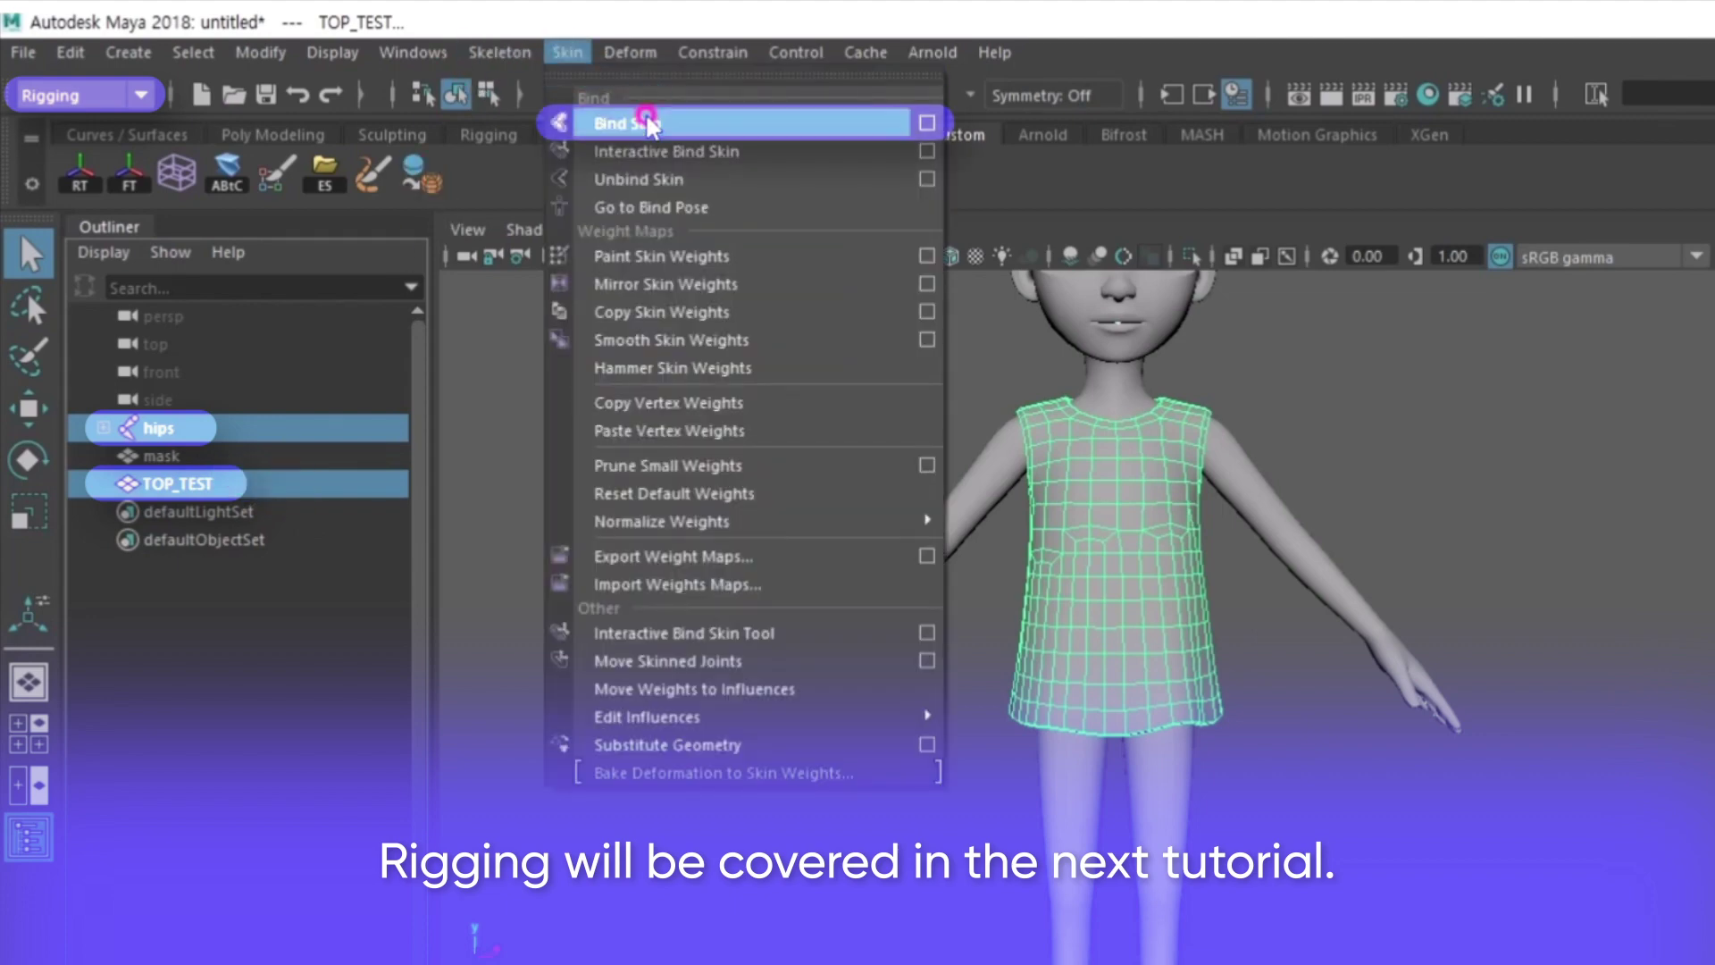
left_click(645, 125)
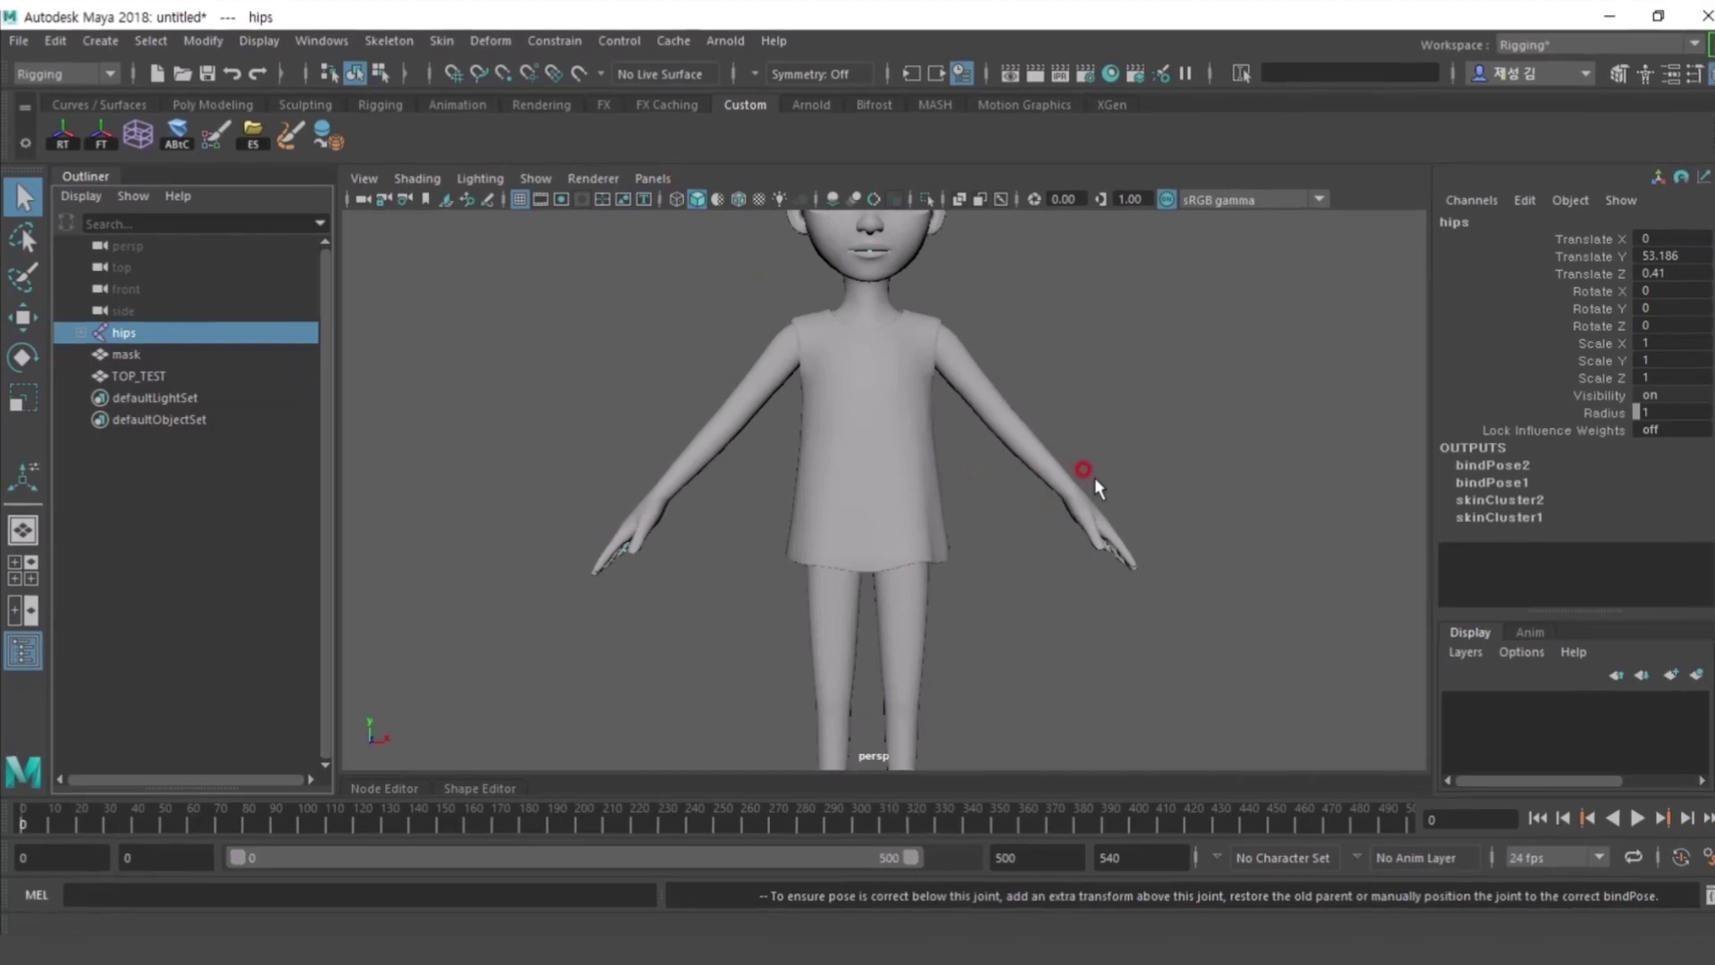
left_click(1095, 477)
- Set Rotate Z to 0 on both shoulder joints and the upper arm
key("4")
scroll(856, 438, "up", 2)
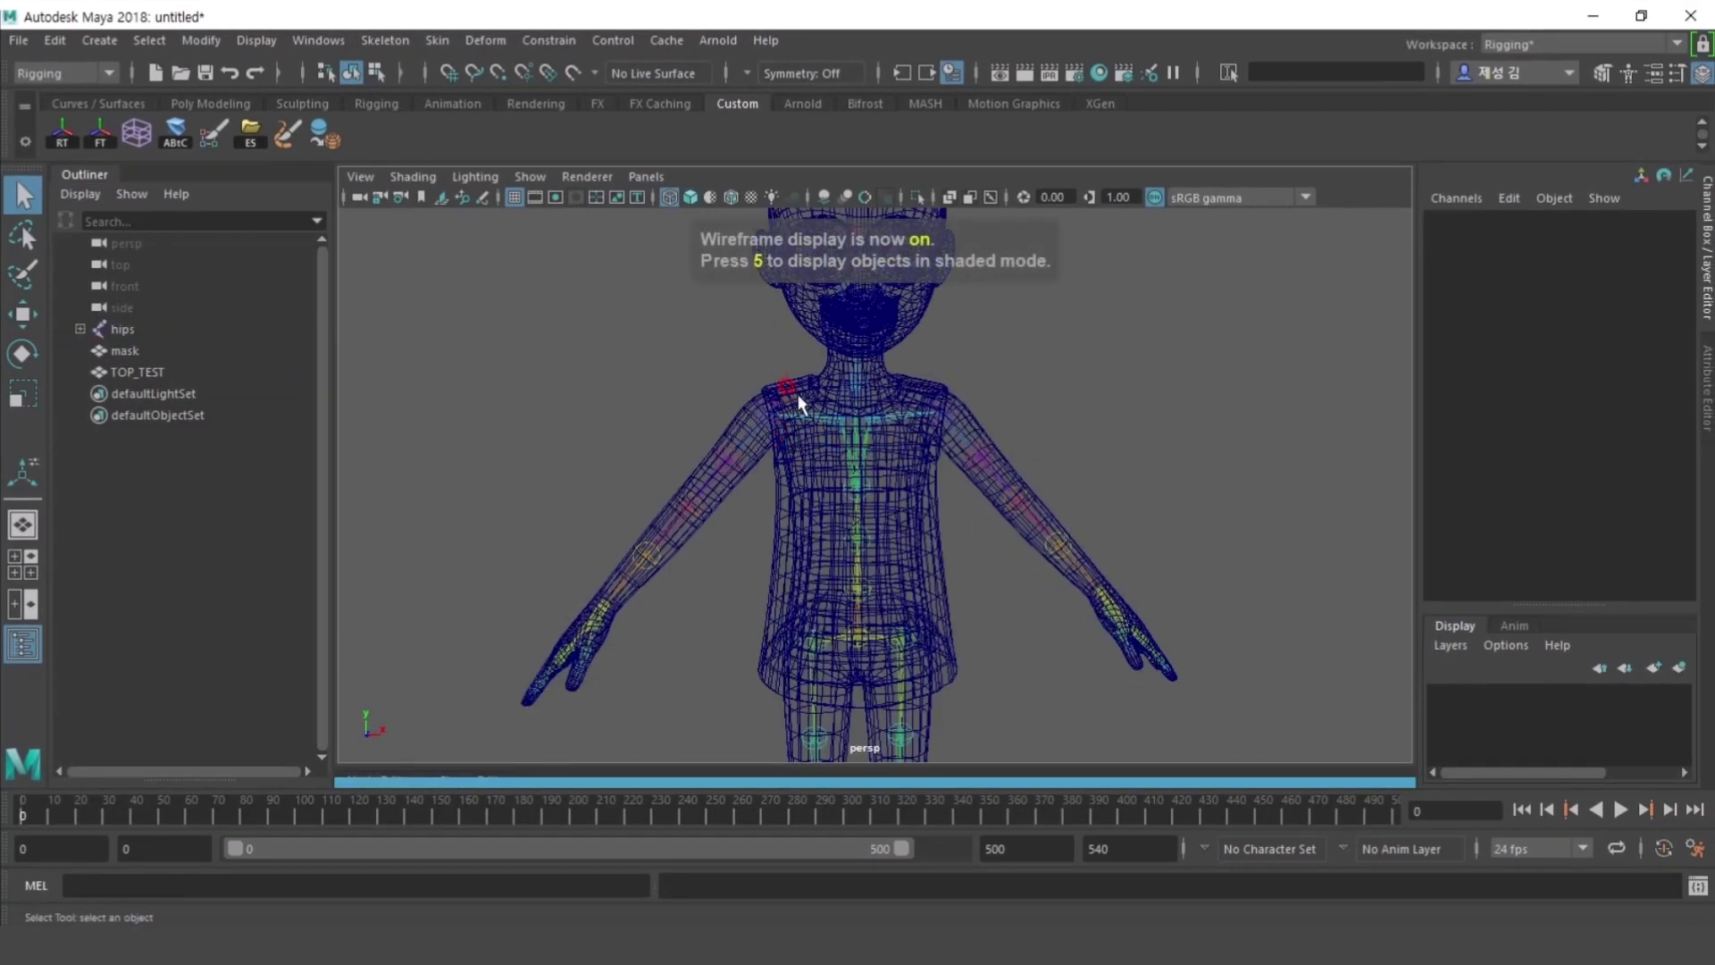
left_click(802, 417)
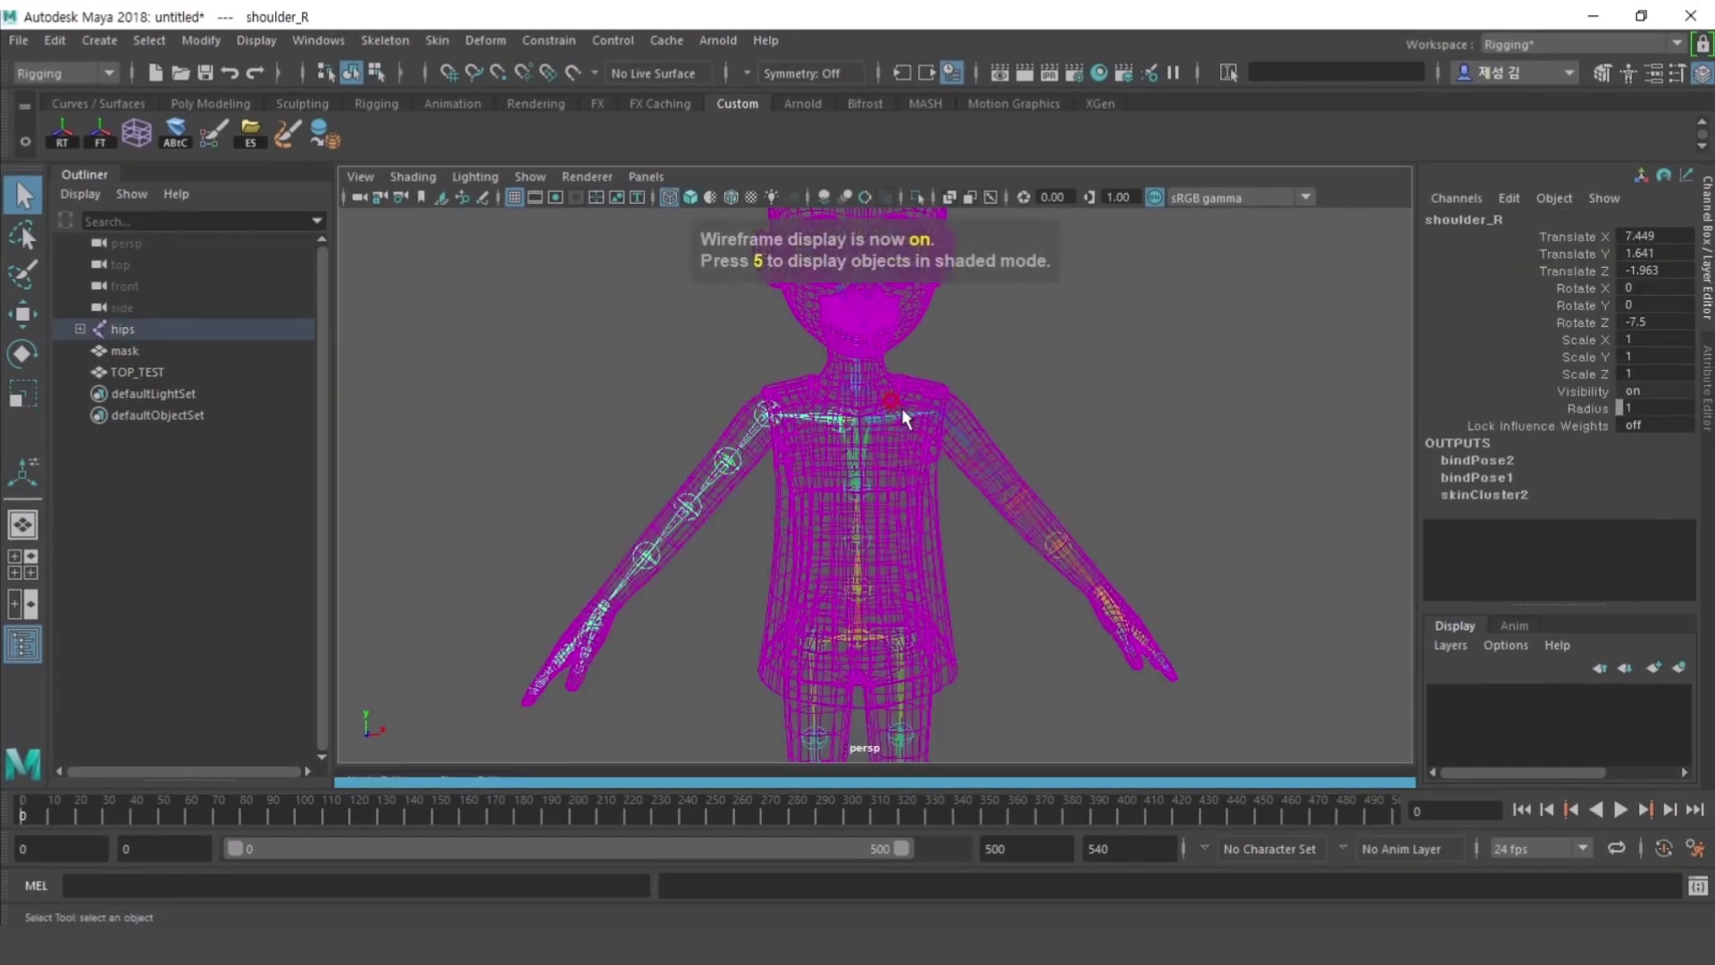
left_click(895, 430)
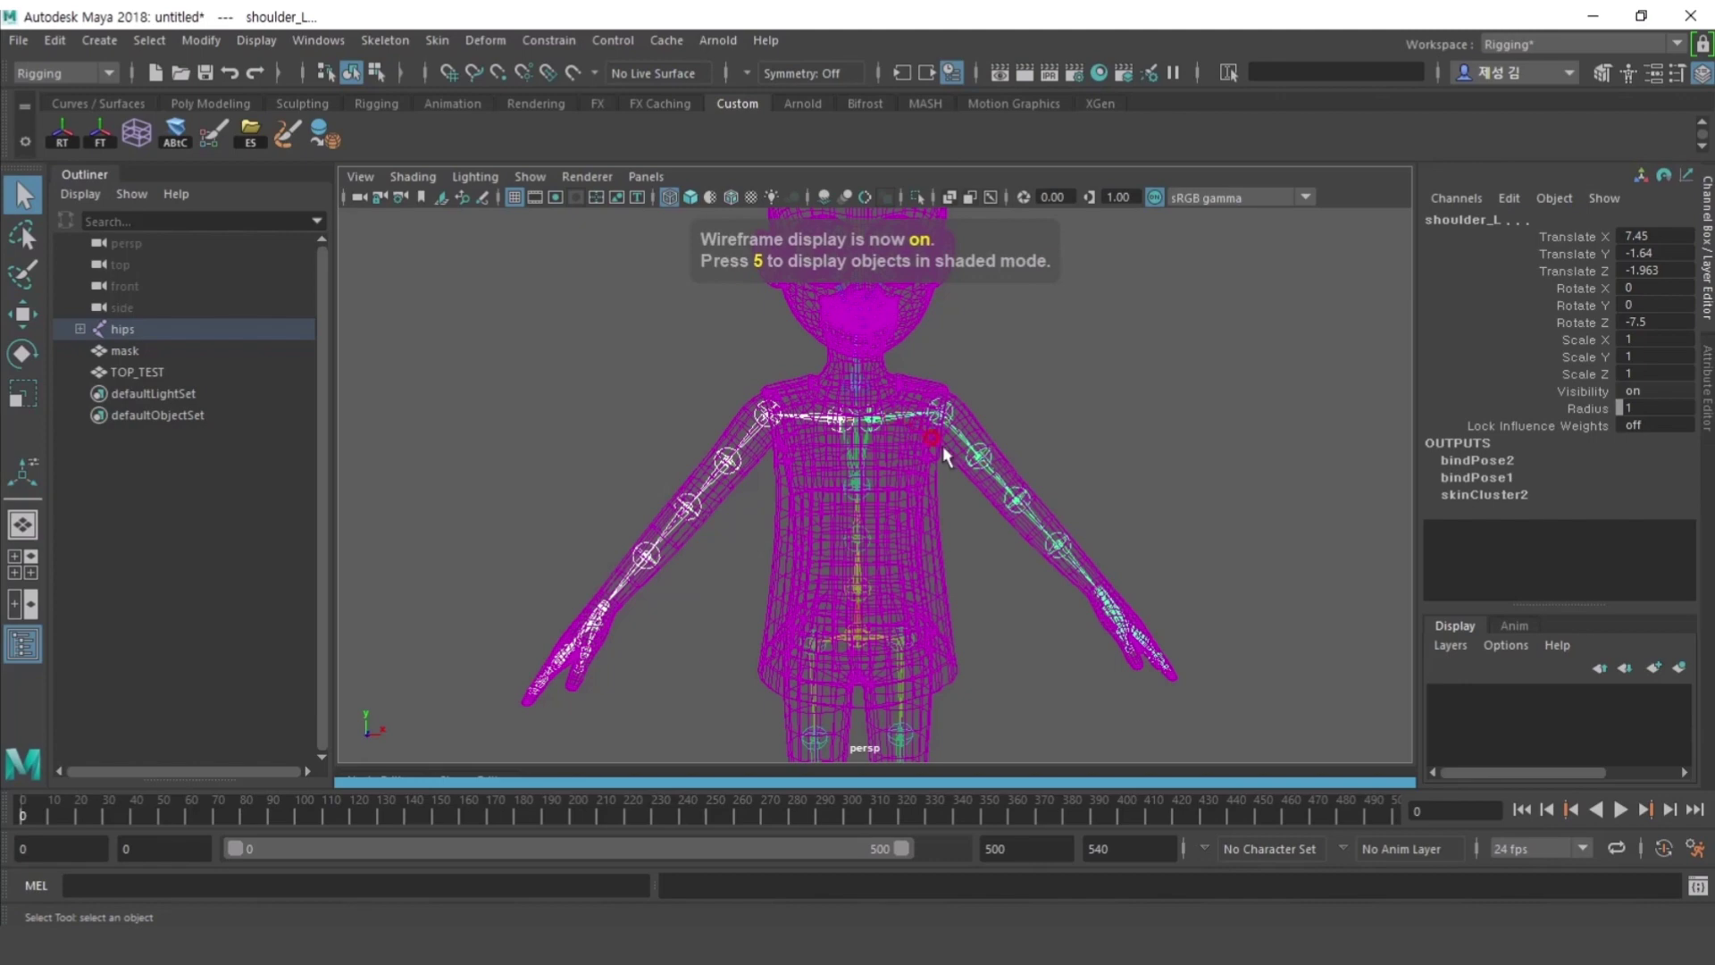
middle_click_drag(942, 447, 963, 402, "alt")
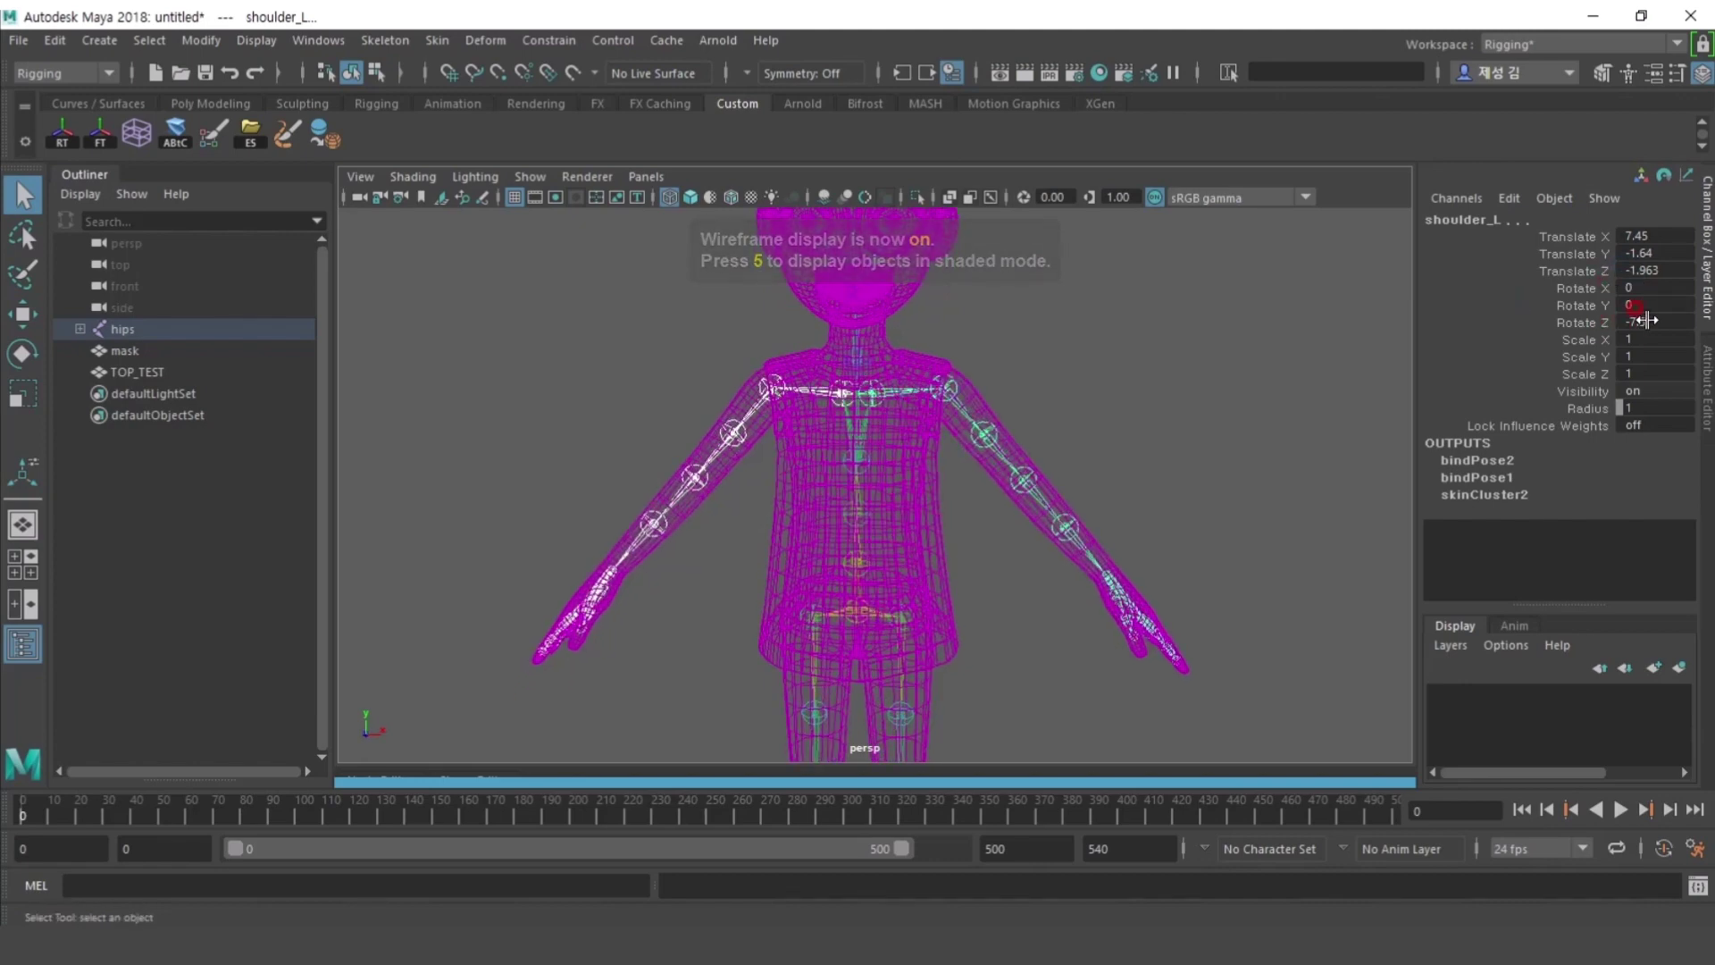
type("0")
key("Return")
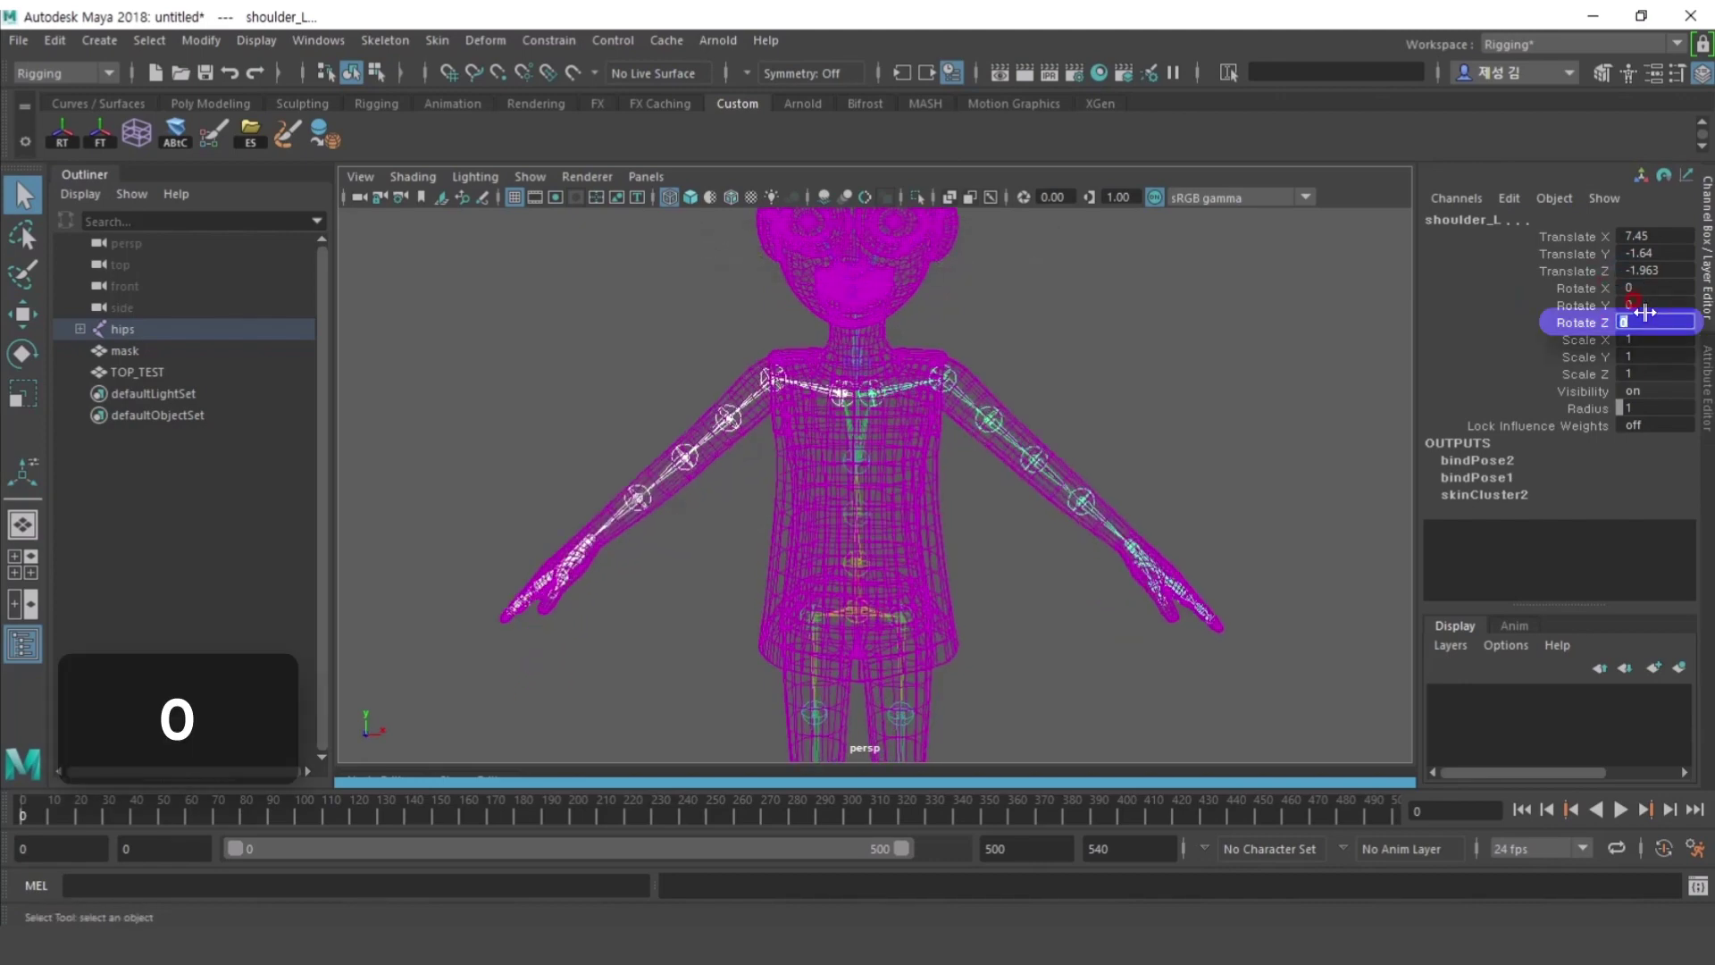
left_click(751, 403)
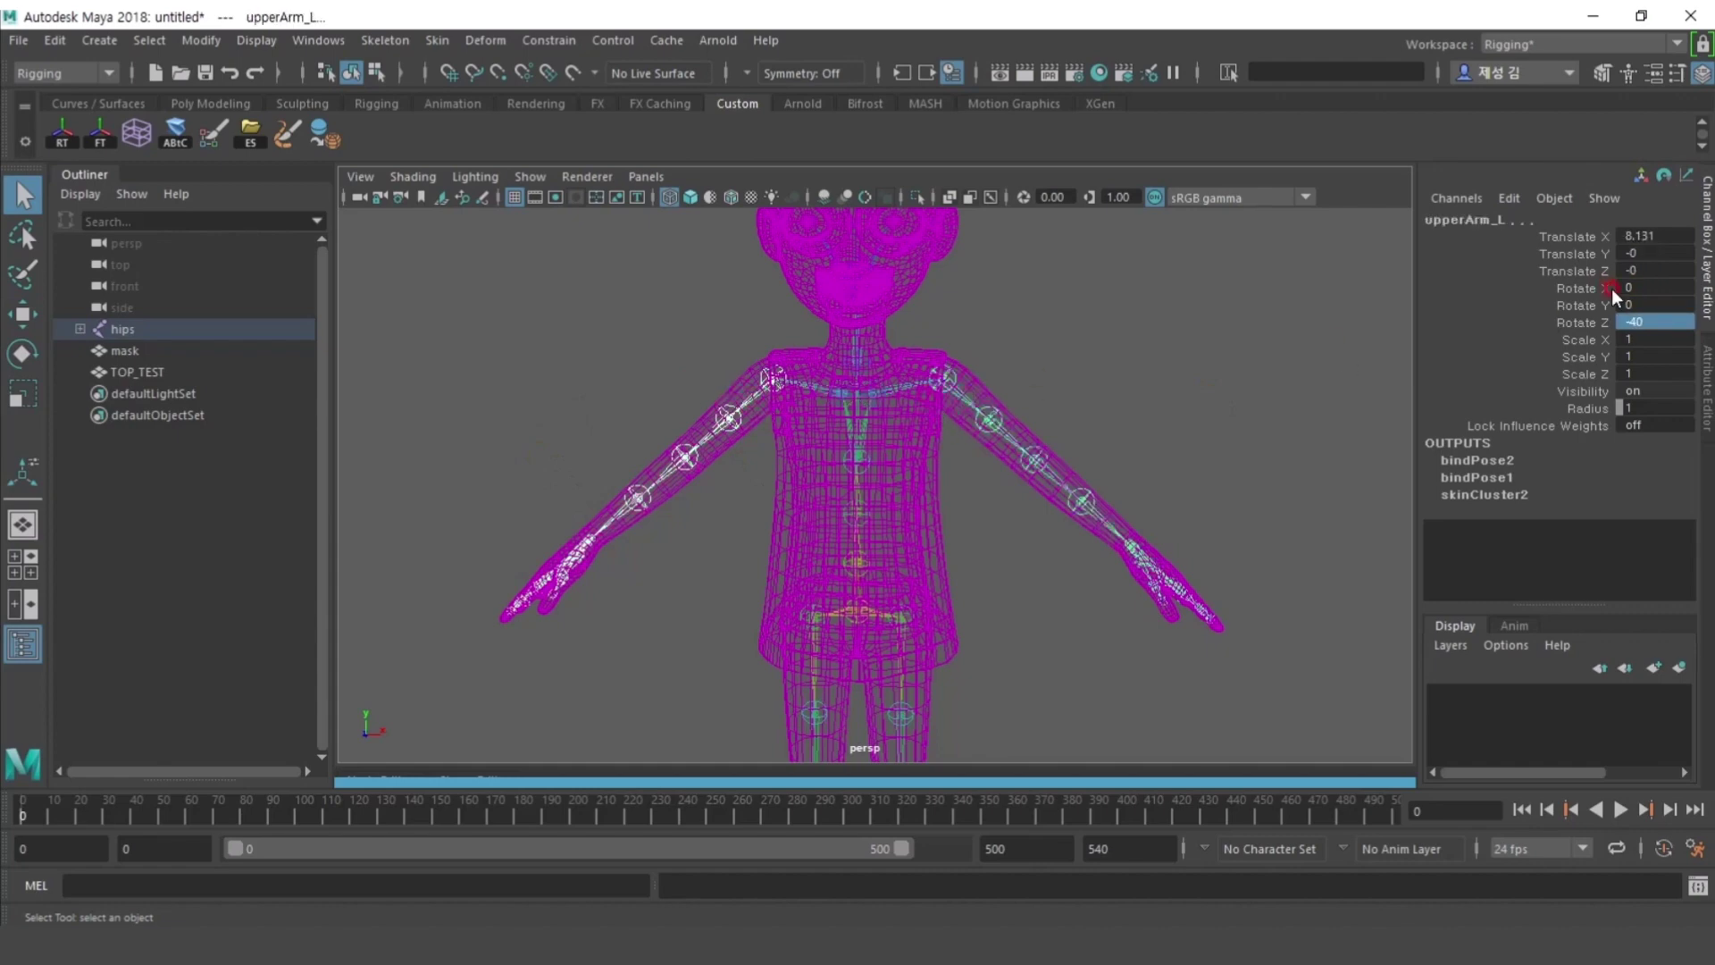
left_click(1662, 322)
type("0")
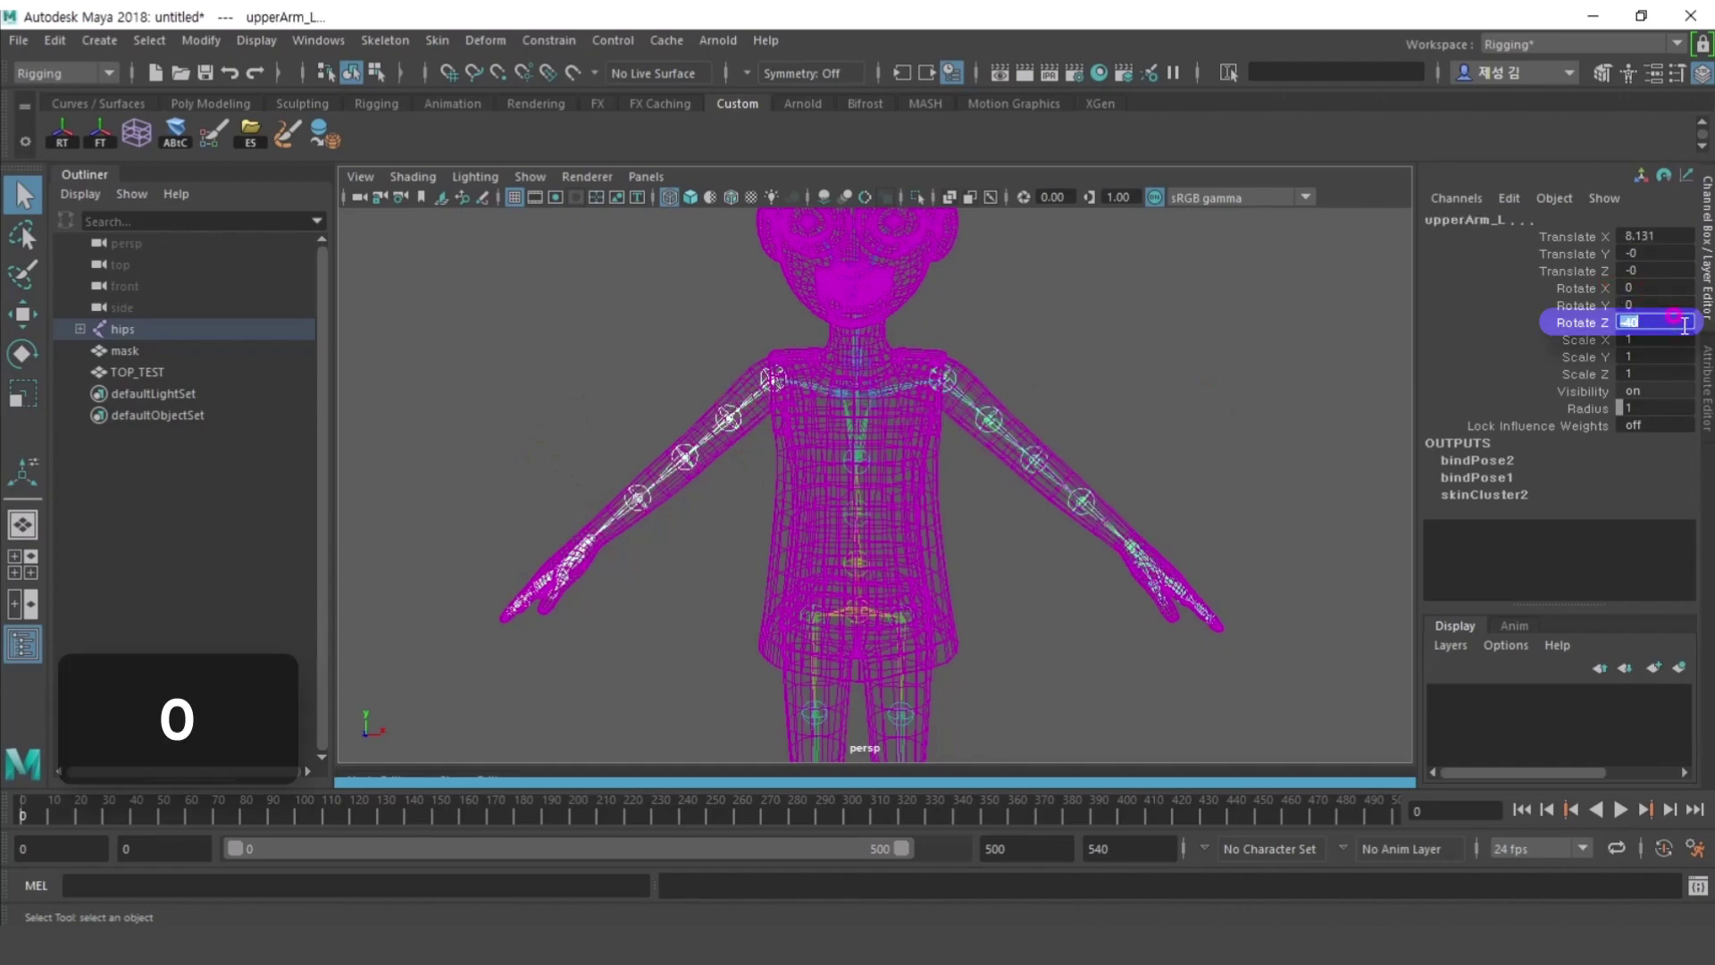
key("Return")
- Delete the mask body's construction history
key("5")
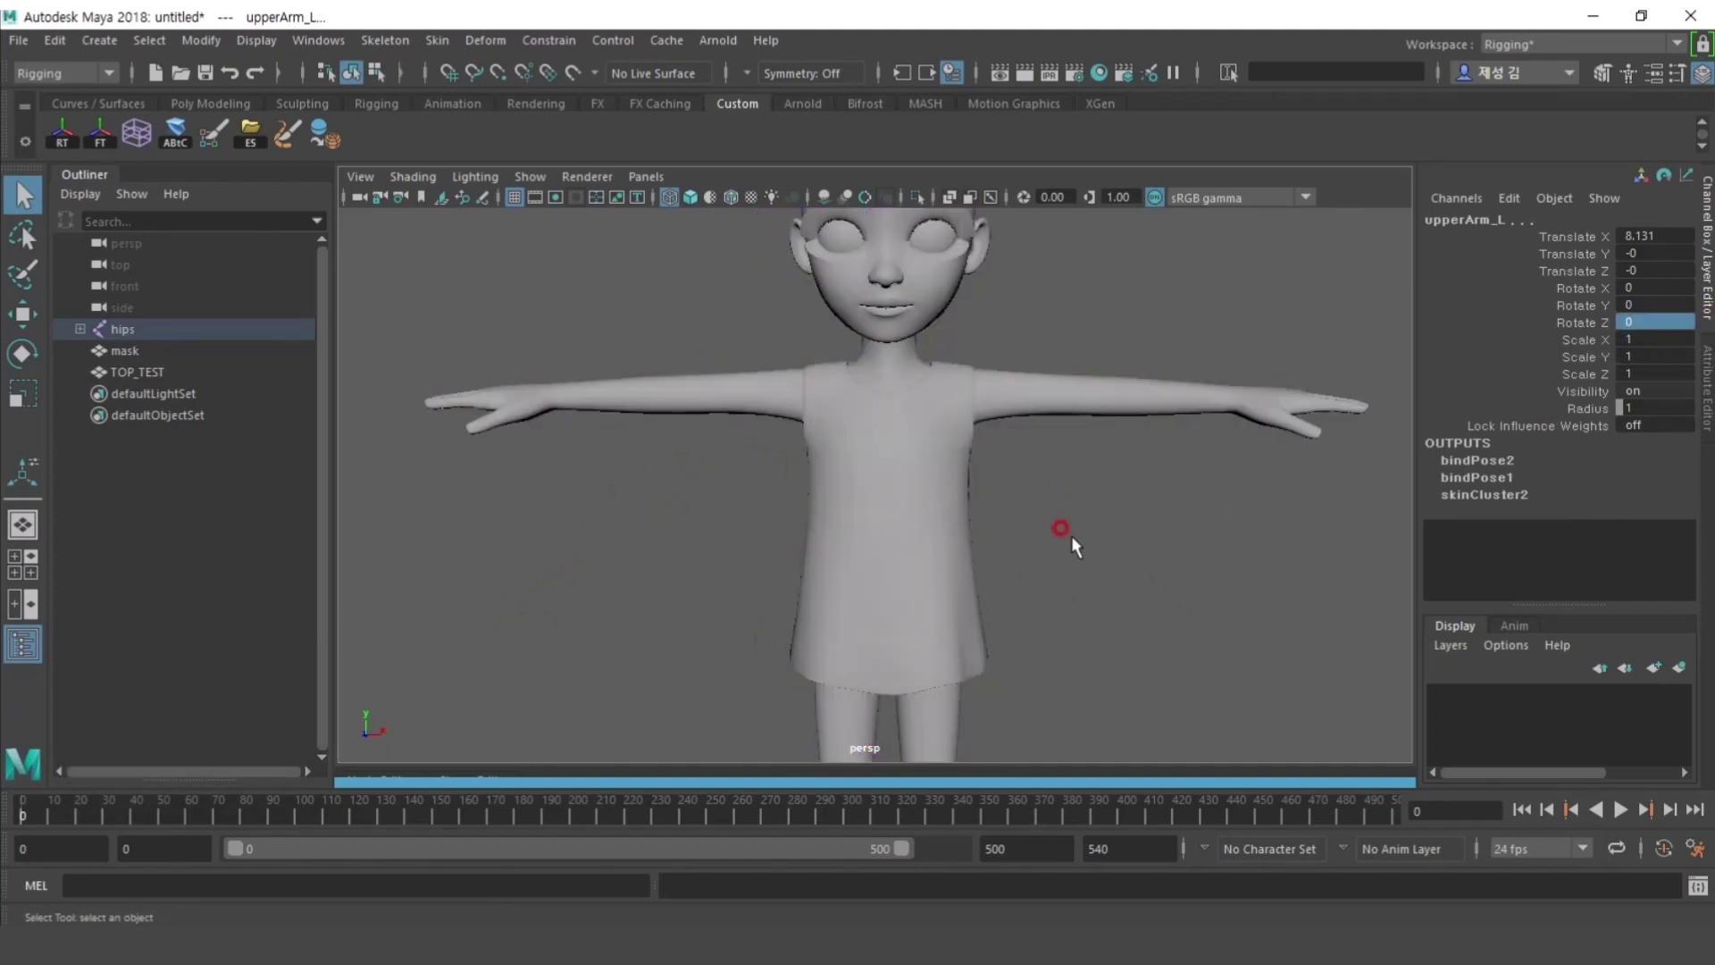
left_click(1056, 425)
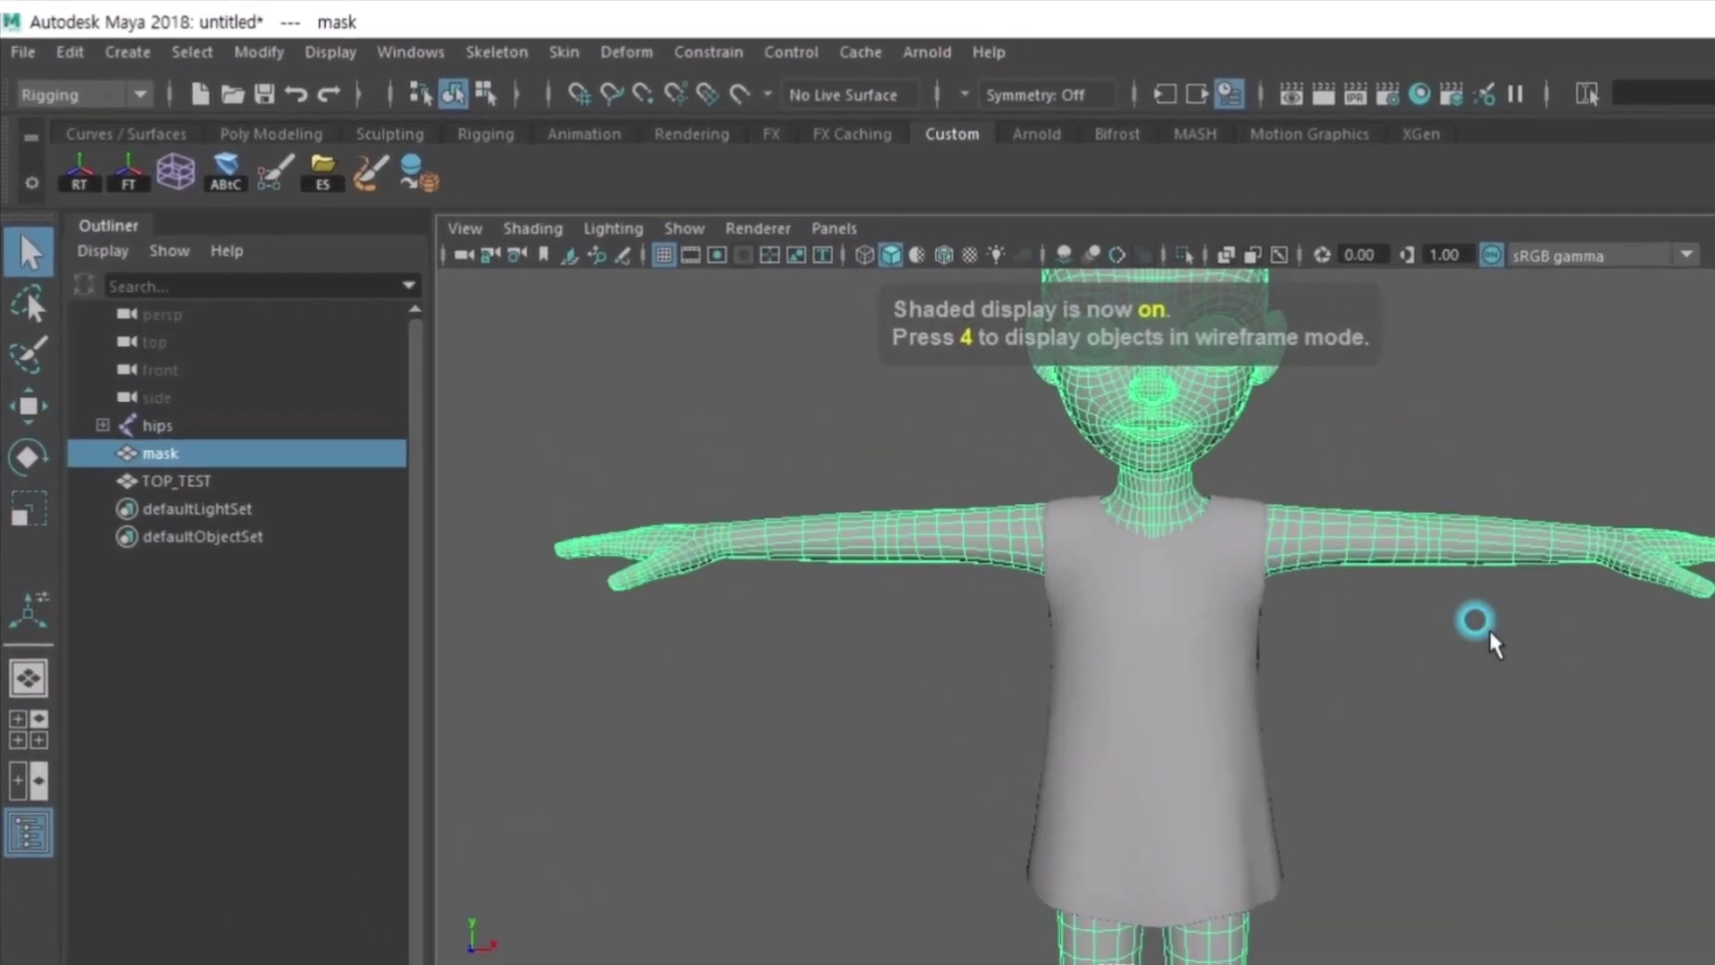
left_click(69, 51)
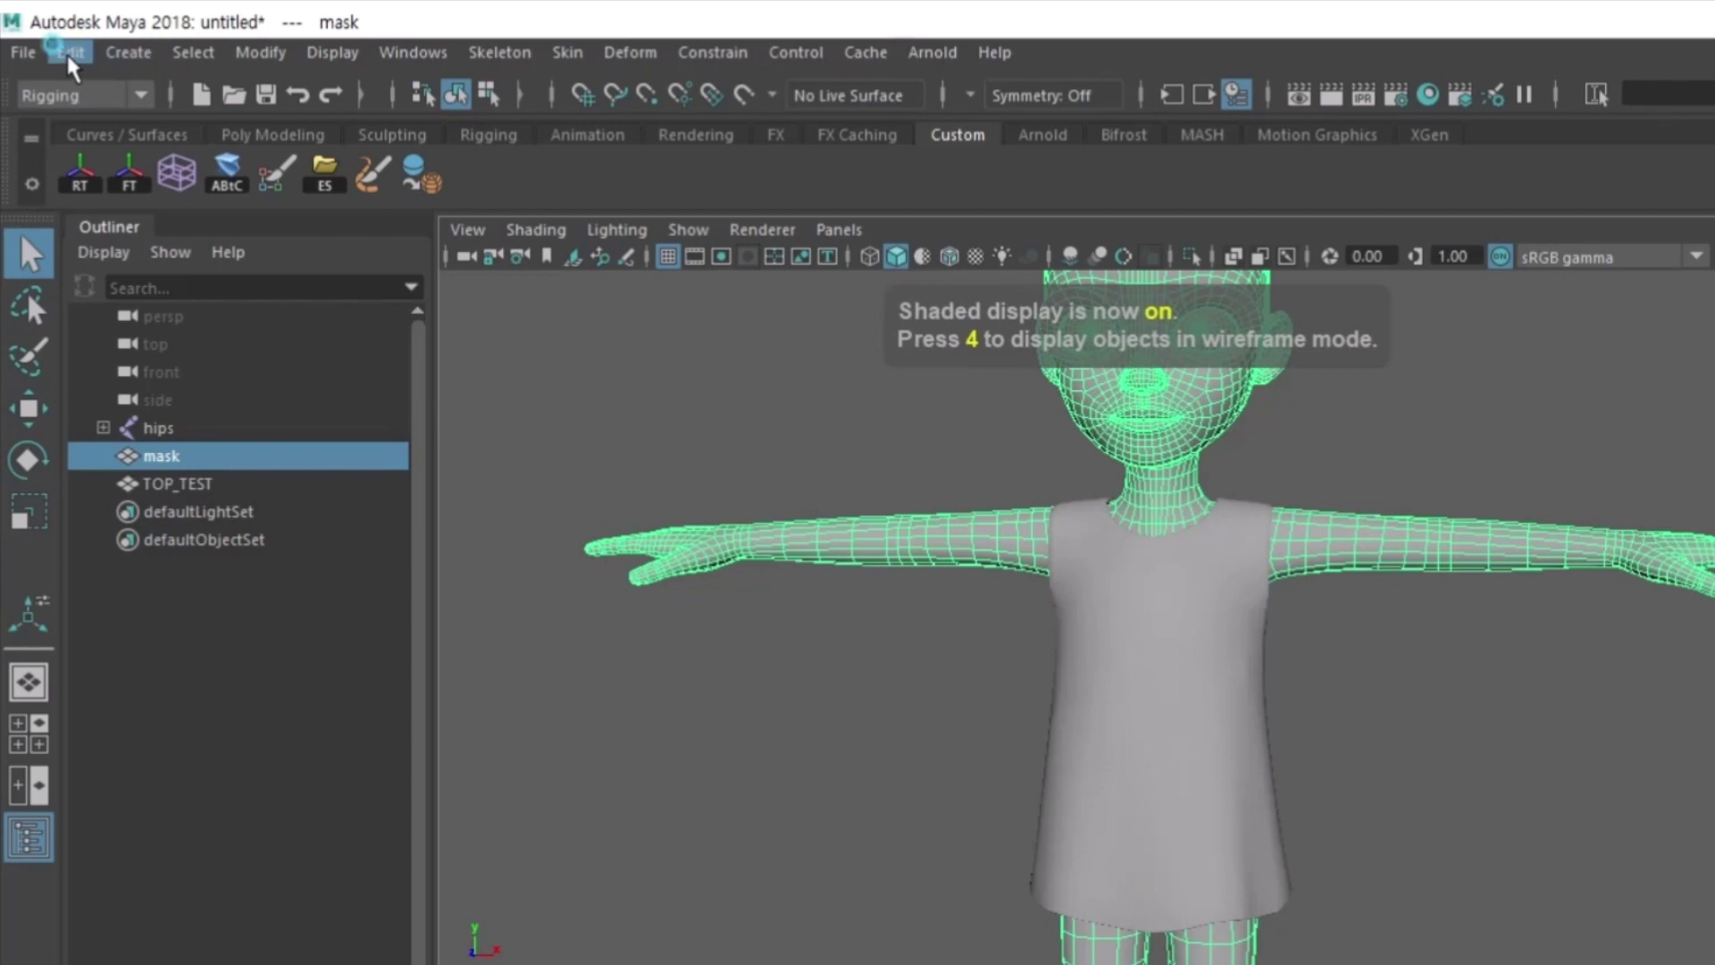
left_click(255, 385)
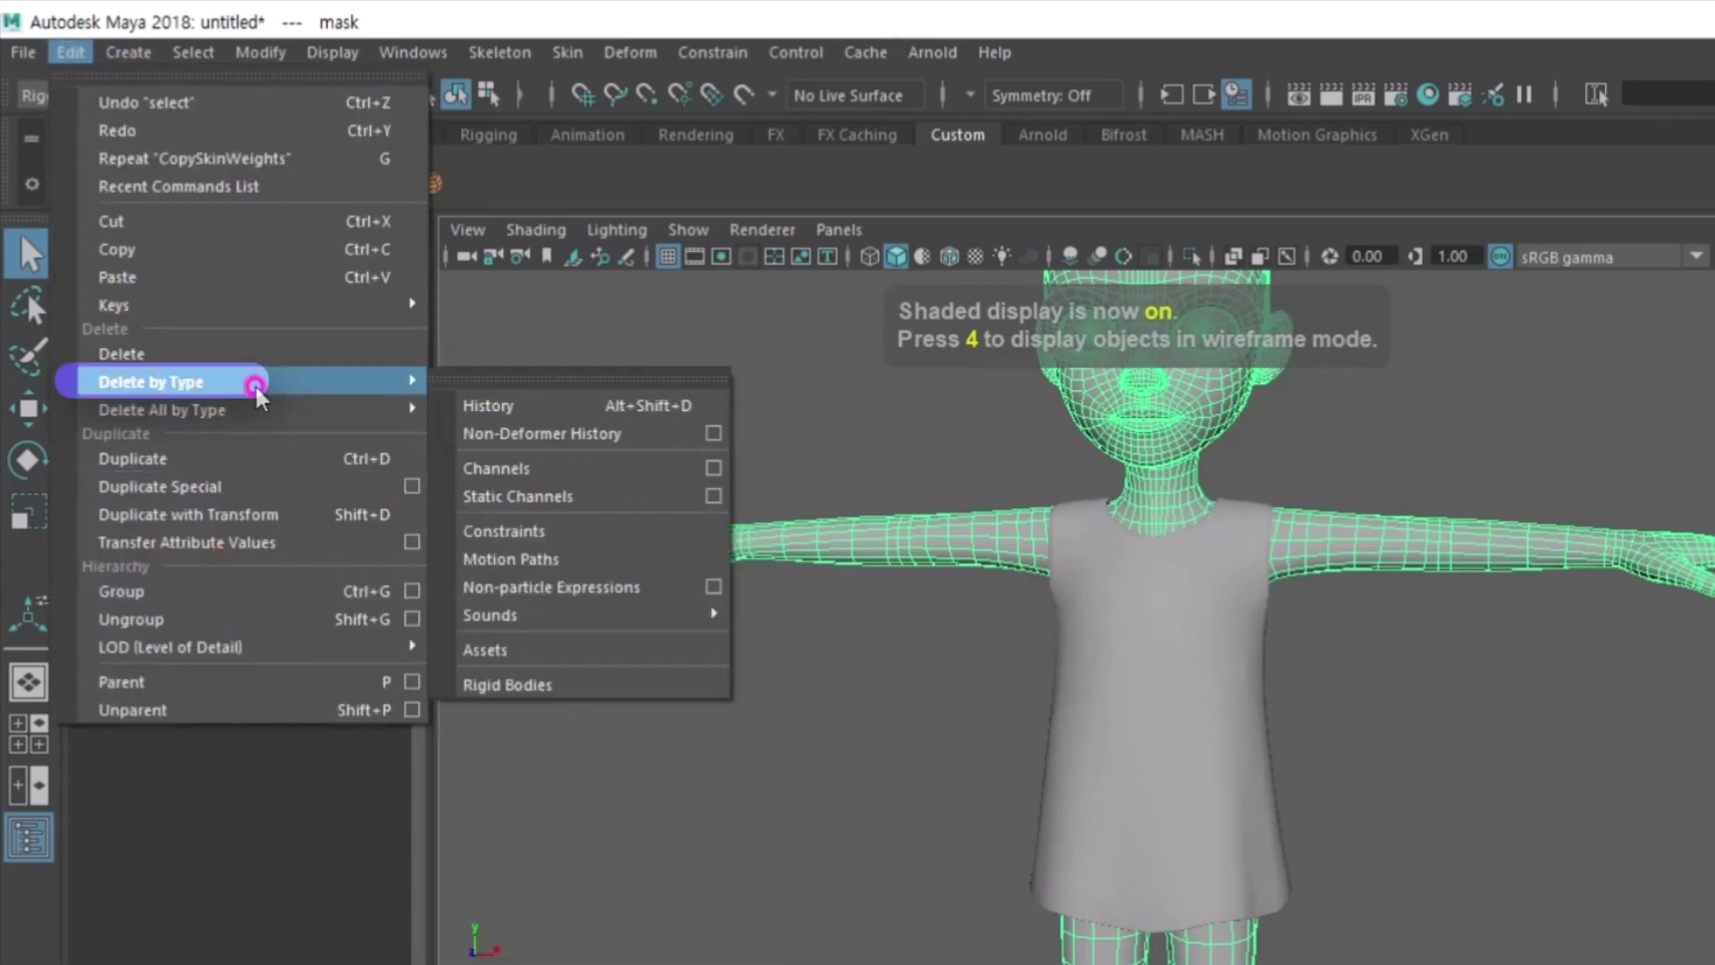
left_click(563, 404)
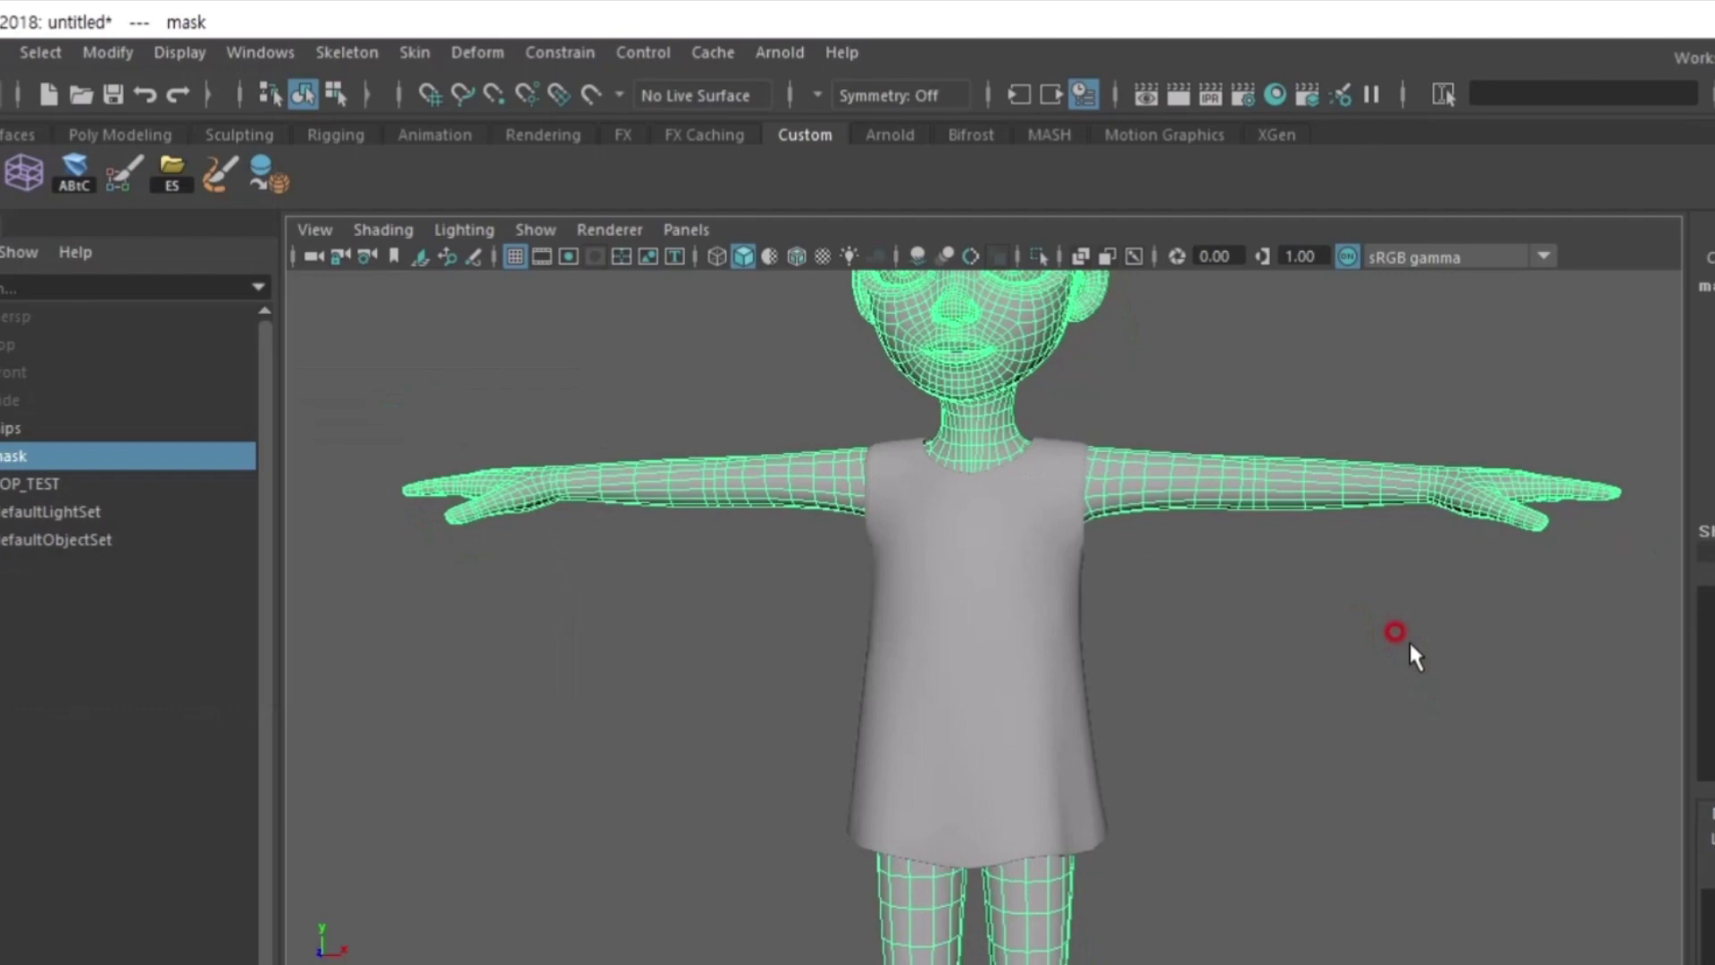
- With the Paint Vertex Color Tool, paint black over the mask's chest and shirt area
key("F2")
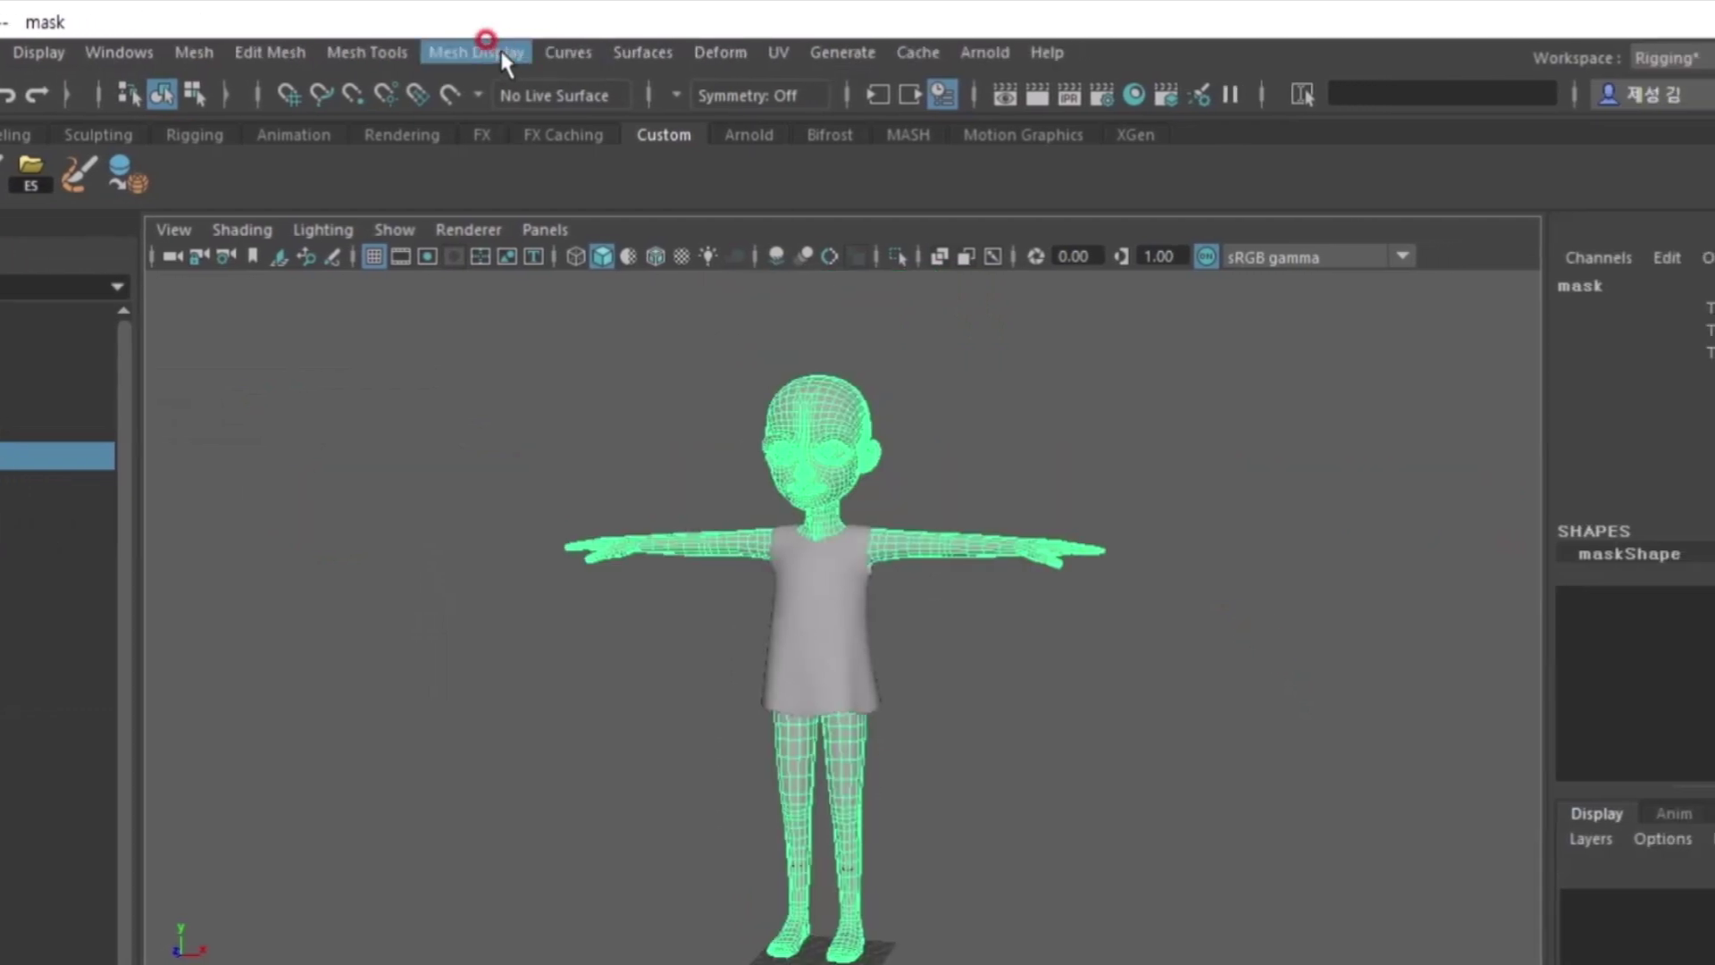
left_click(797, 54)
left_click(593, 498)
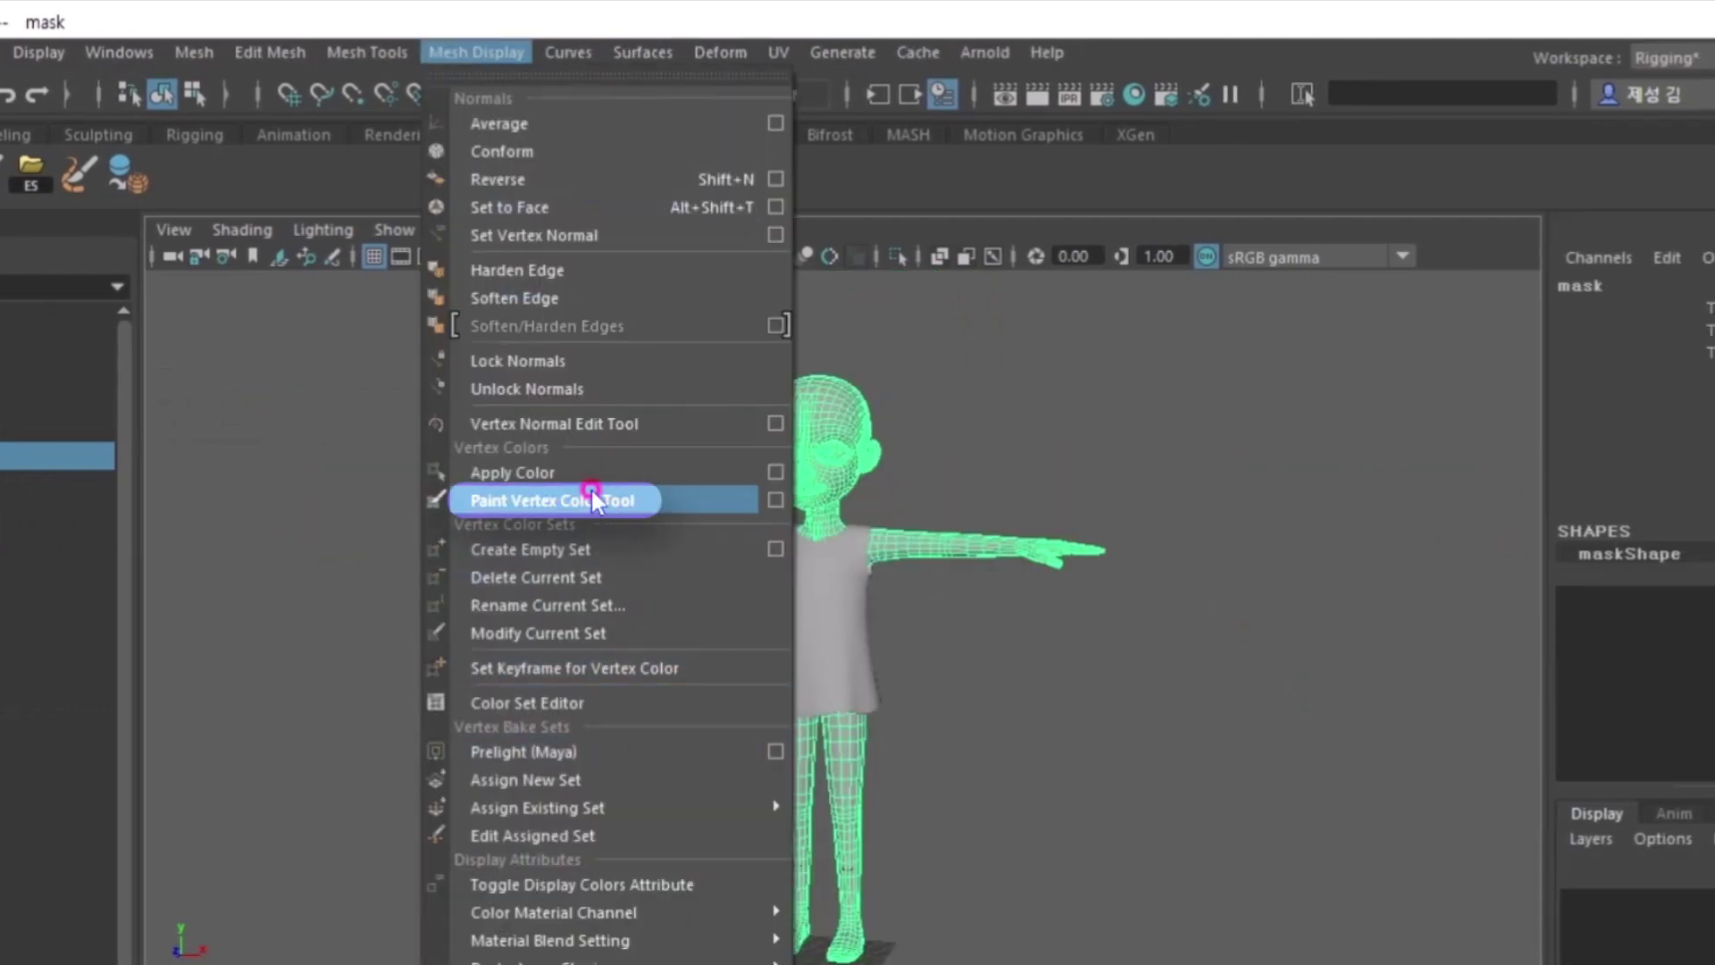
left_click(776, 501)
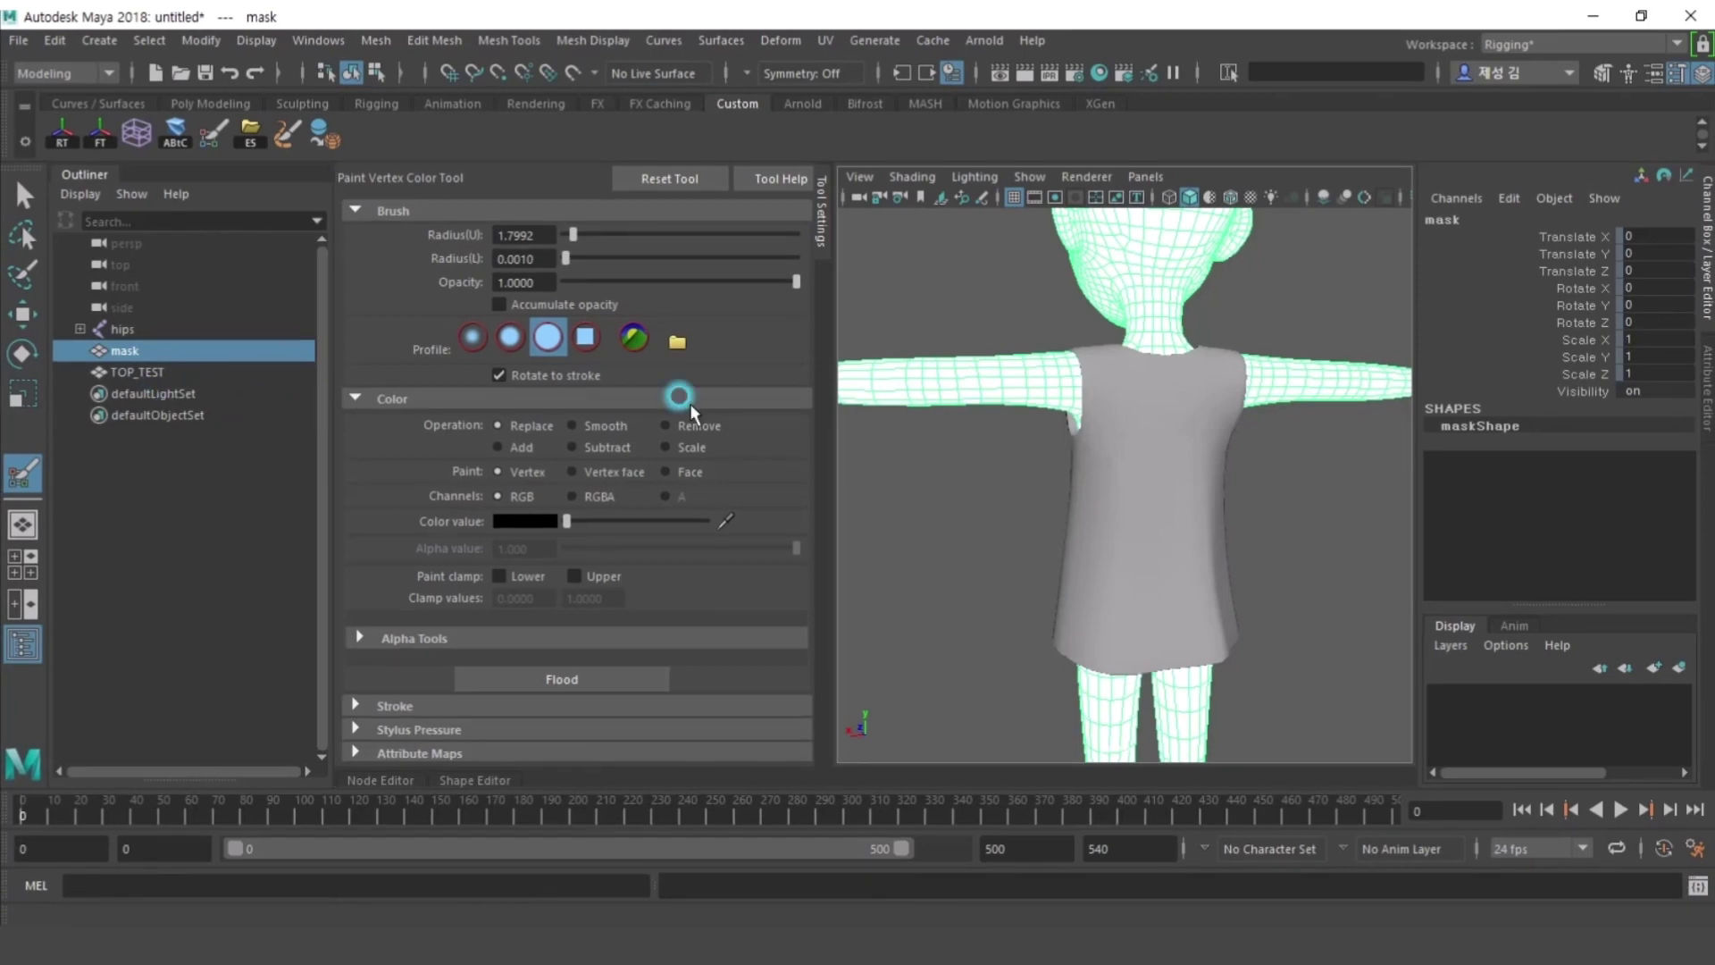
key("ctrl+1")
mouse_move(1099, 383)
left_mouse_down()
mouse_move(1028, 391)
mouse_move(1054, 392)
mouse_move(1085, 428)
left_mouse_up()
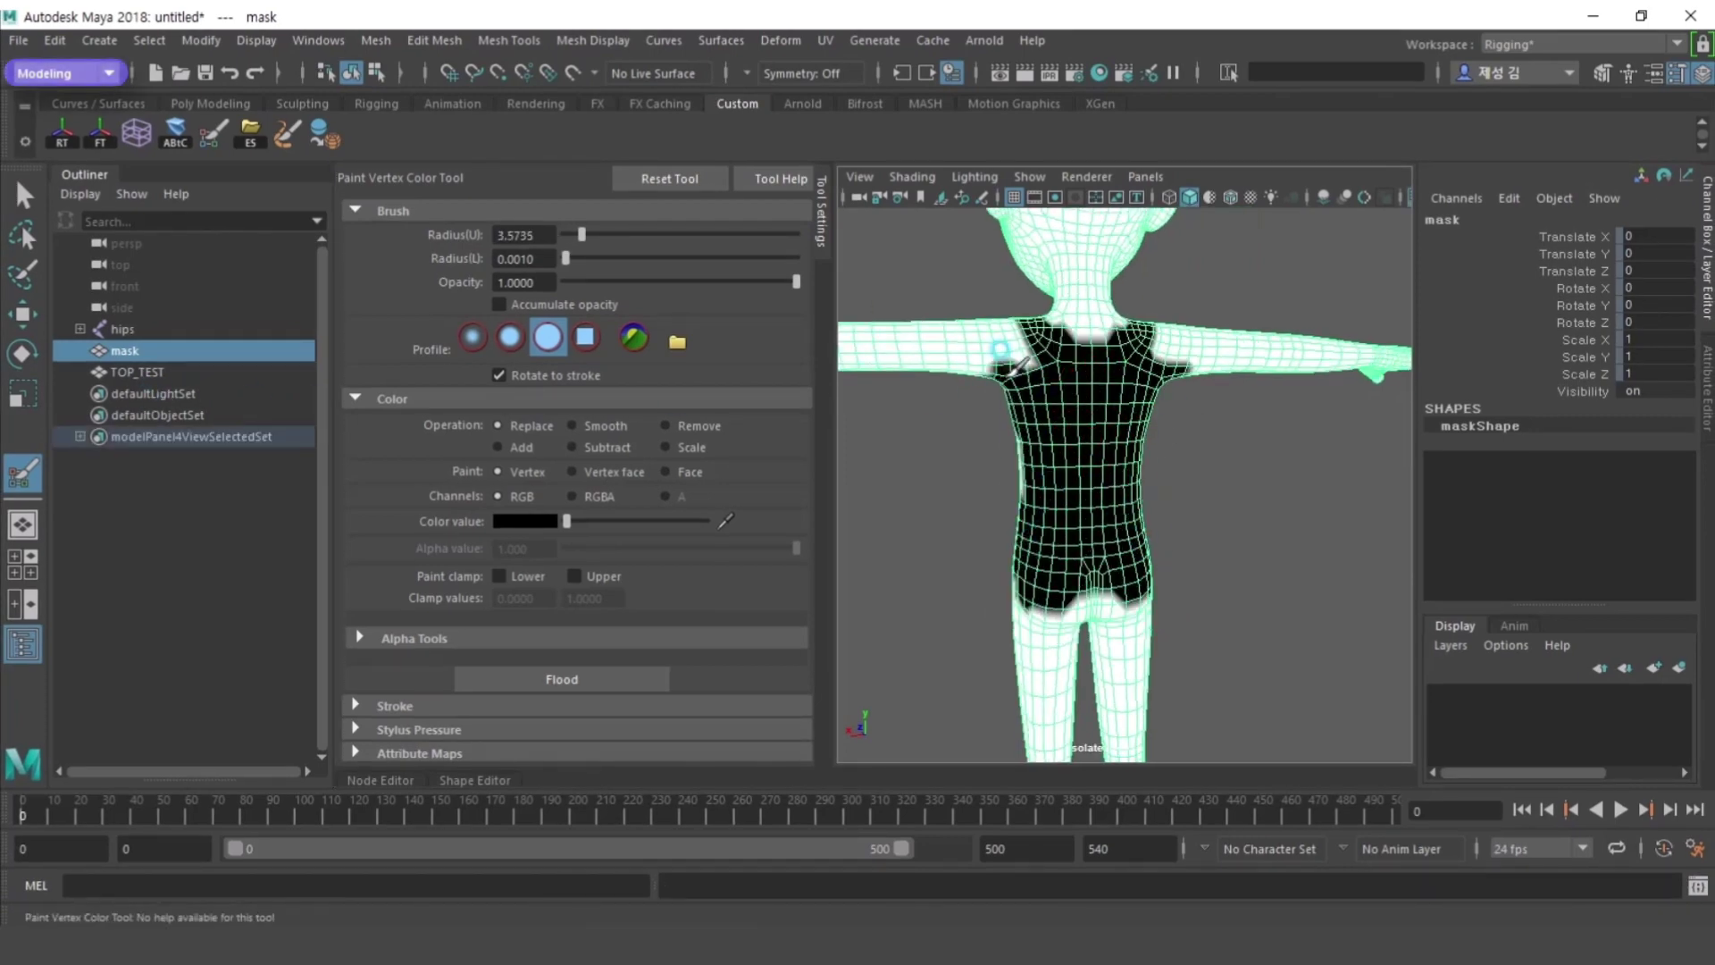
mouse_move(1153, 375)
left_mouse_down()
mouse_move(1188, 358)
mouse_move(1218, 433)
left_mouse_up()
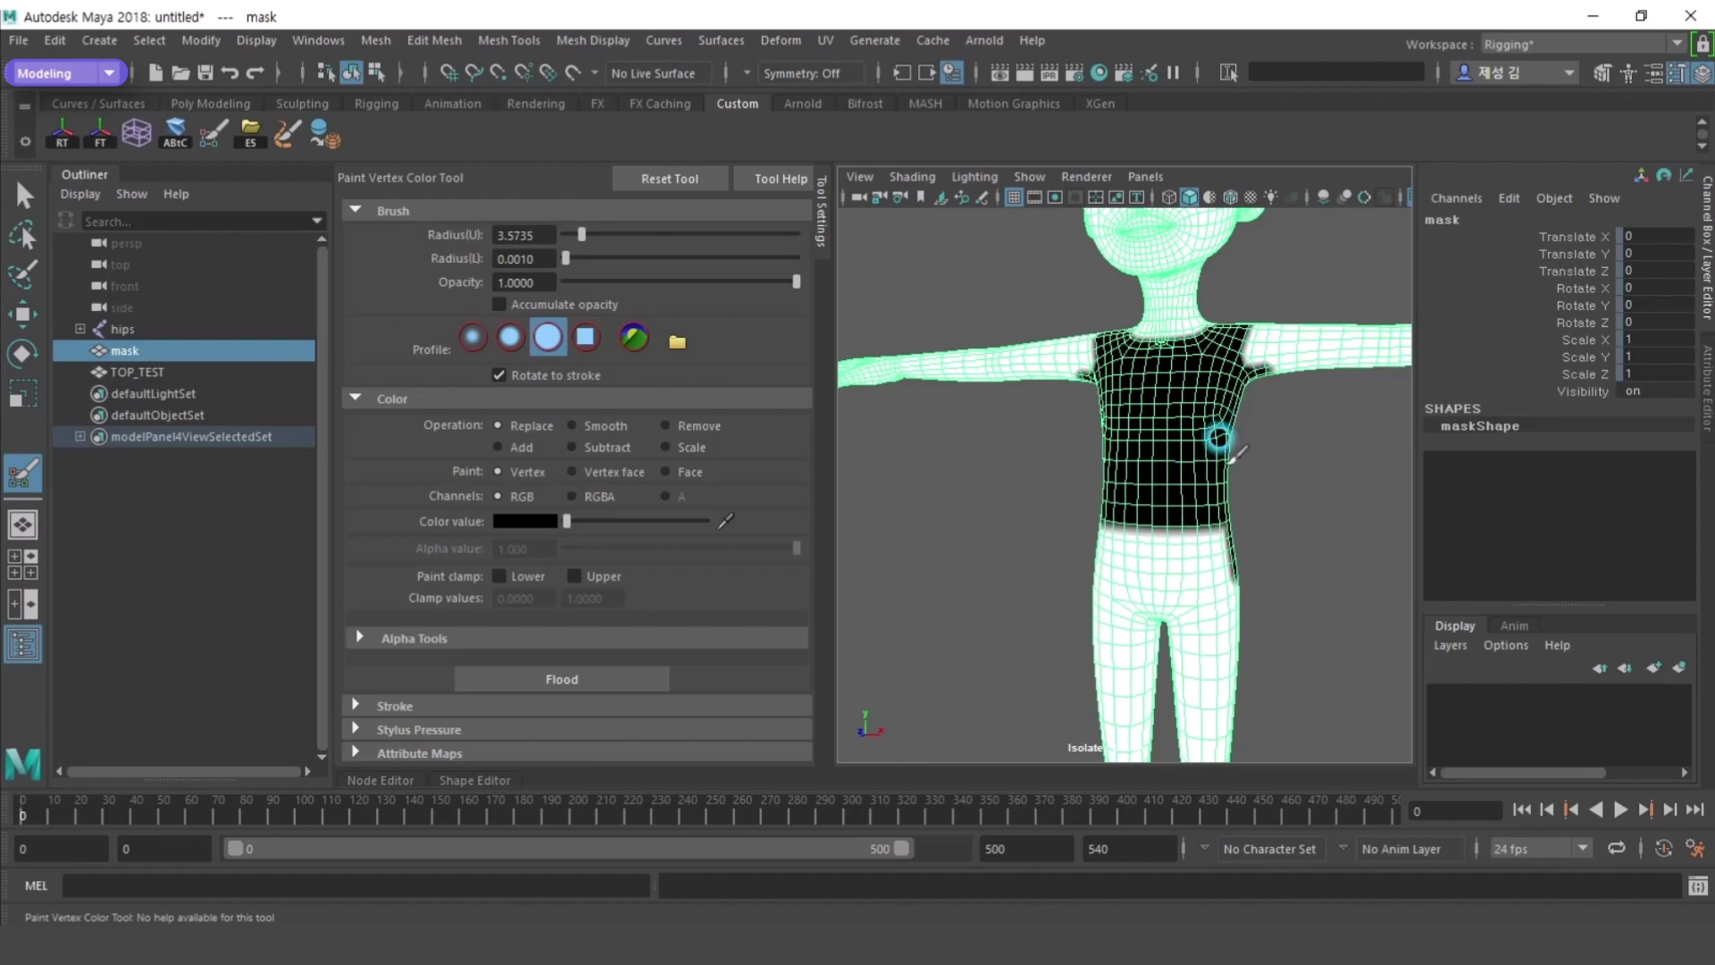
- Bring the shirt back and inspect the neck area from below inside the shirt
key("ctrl+1")
scroll(1027, 447, "up", 6)
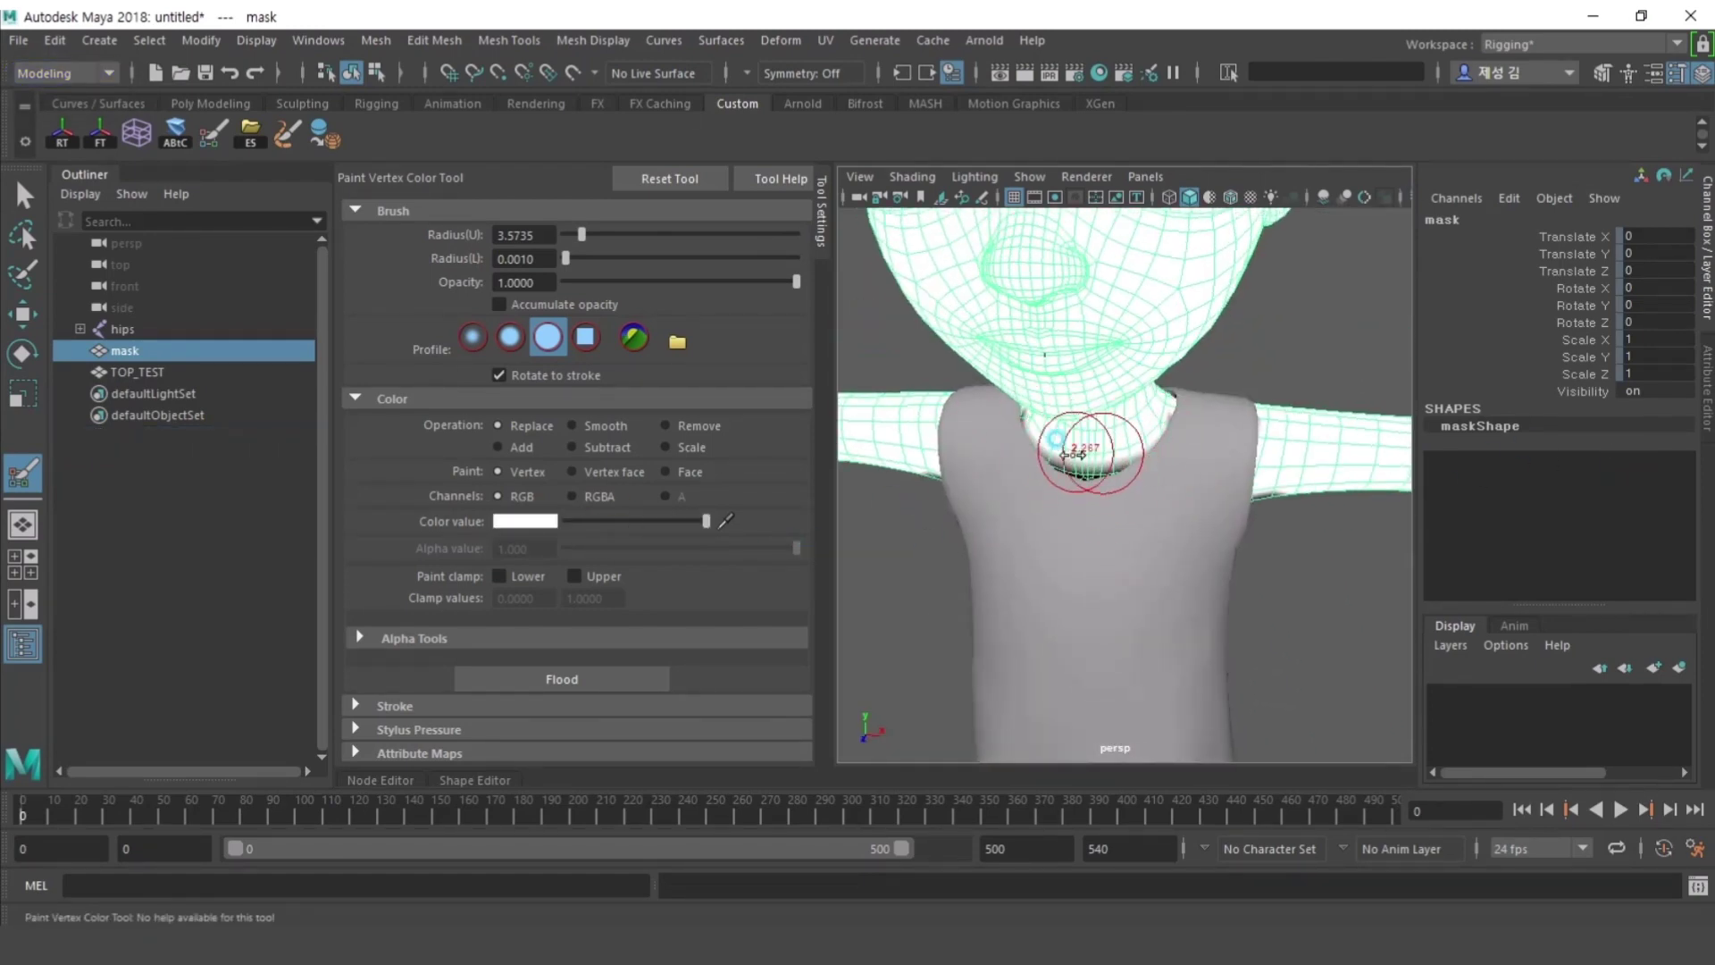
mouse_move(1046, 385)
left_mouse_down("alt")
mouse_move(846, 486)
mouse_move(1003, 383)
mouse_move(1188, 351)
mouse_move(842, 498)
left_mouse_up("alt")
scroll(1117, 536, "down", 5)
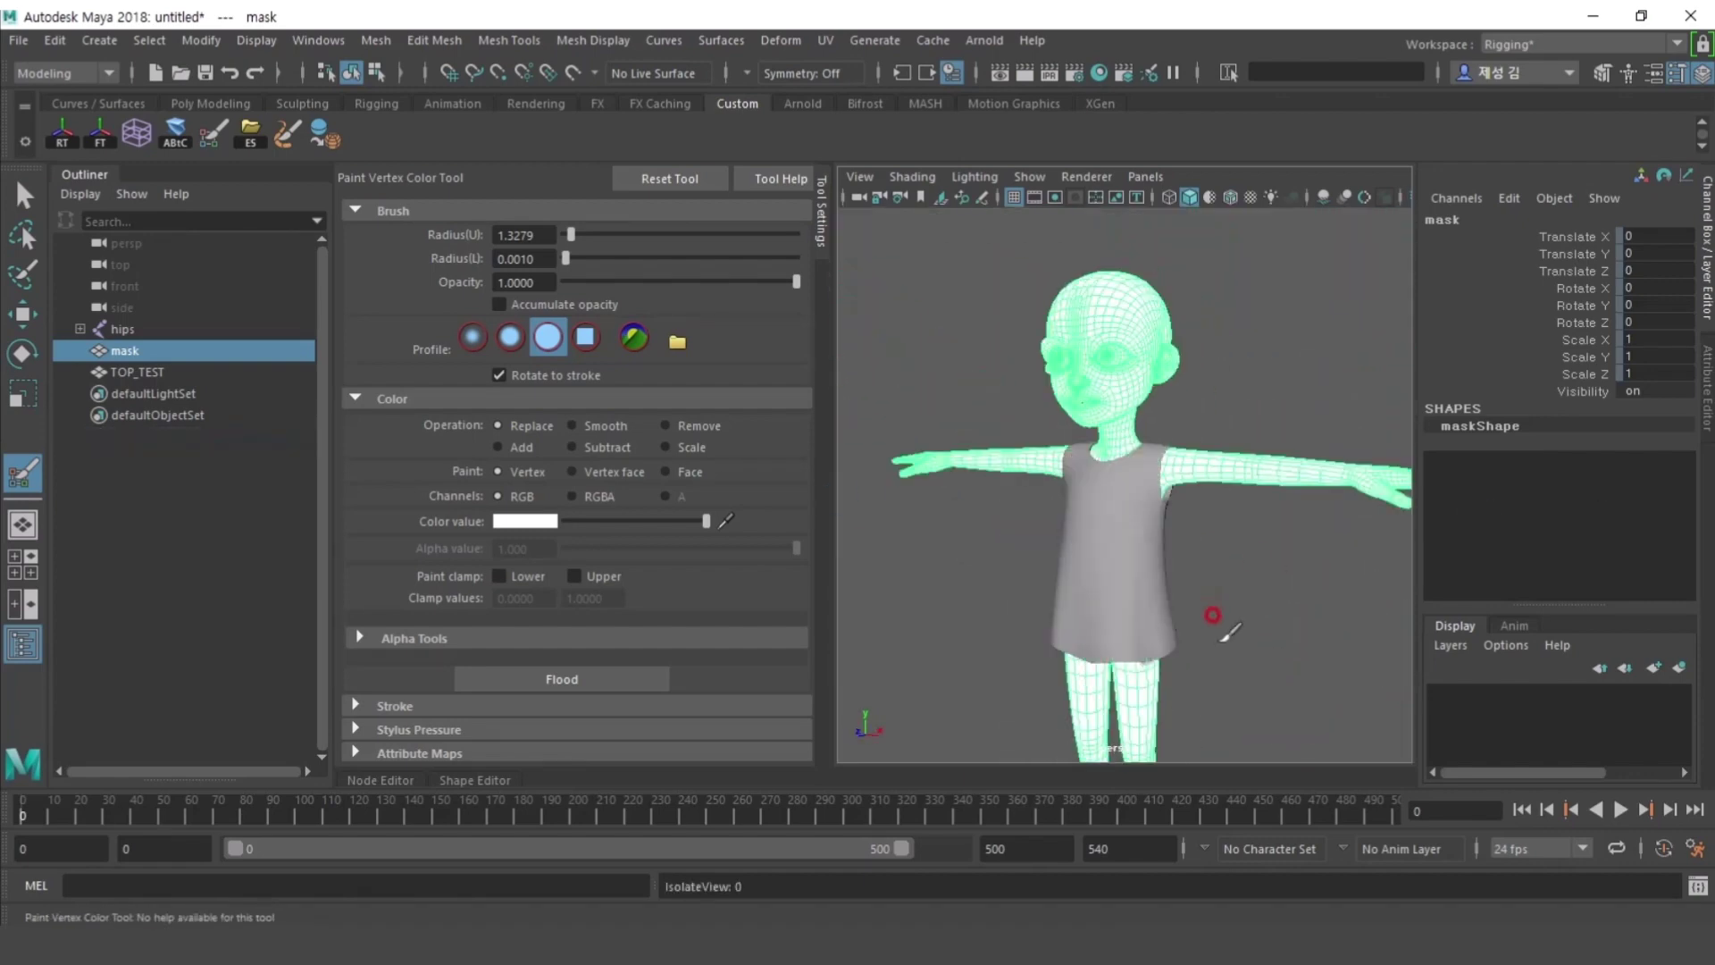
scroll(1086, 406, "up", 10)
left_click_drag(1090, 420, 1131, 520, "alt")
scroll(1131, 520, "down", 5)
- Export Selection of hips, mask and TOP_TEST, overwriting TOP_TEST.fbx
key("q")
left_click(134, 330)
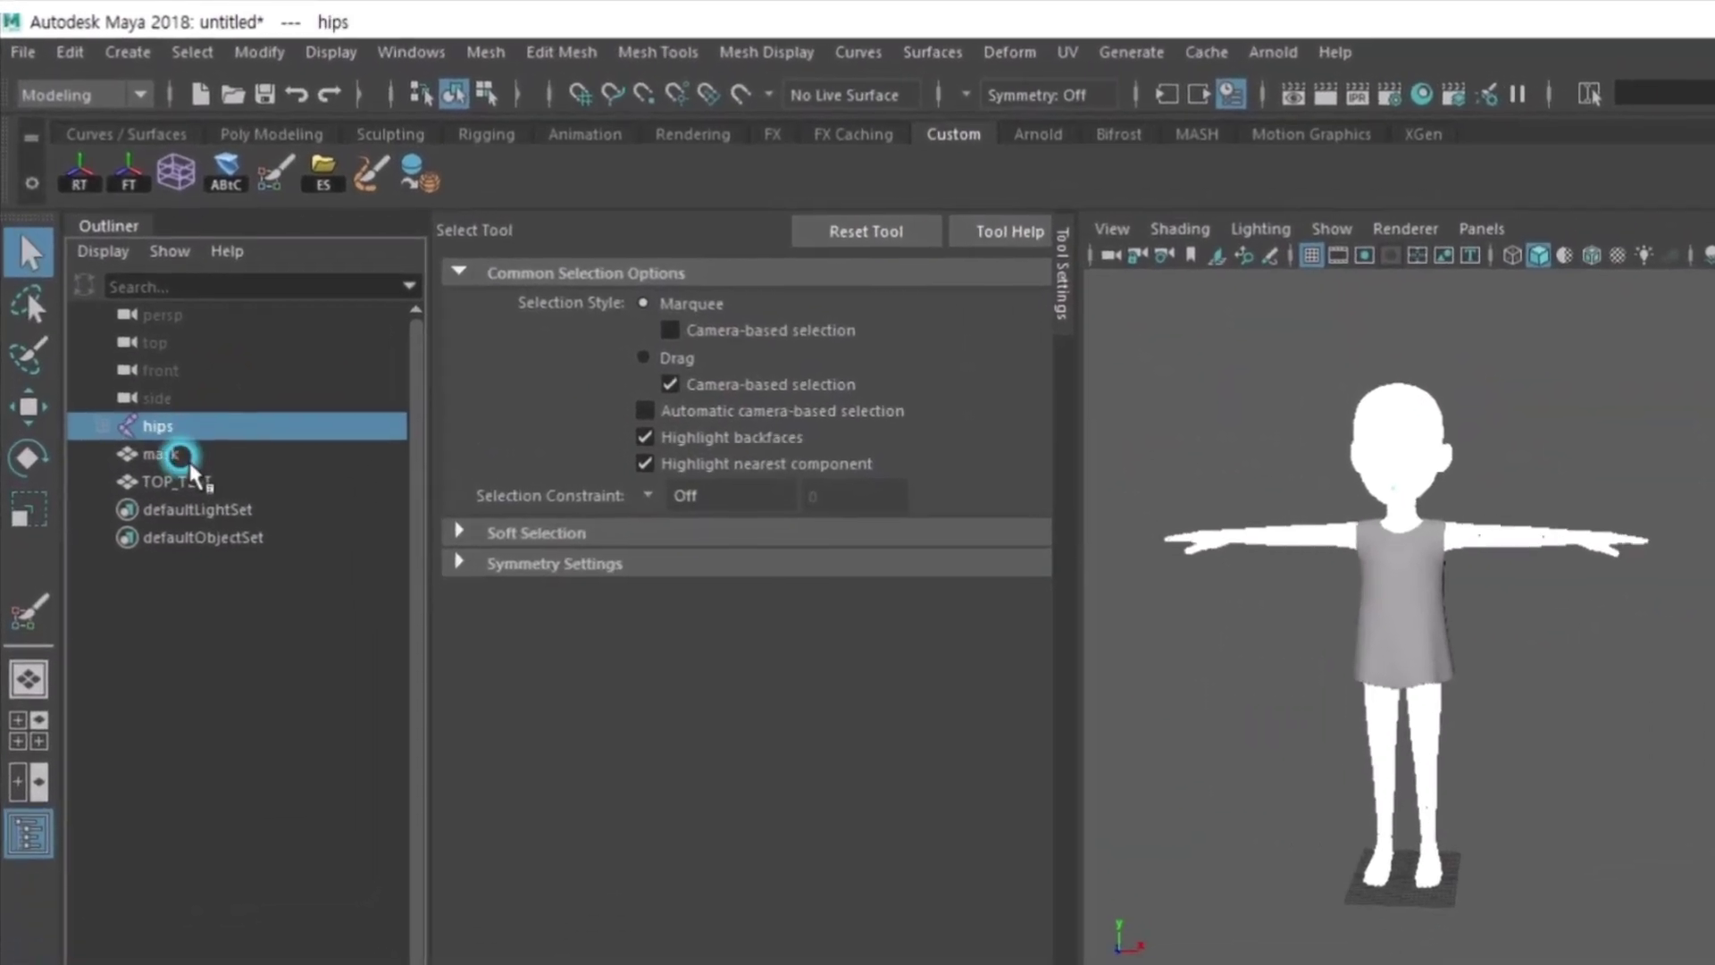
left_click(152, 356, "shift")
left_click(213, 483, "shift")
scroll(1539, 651, "up", 6)
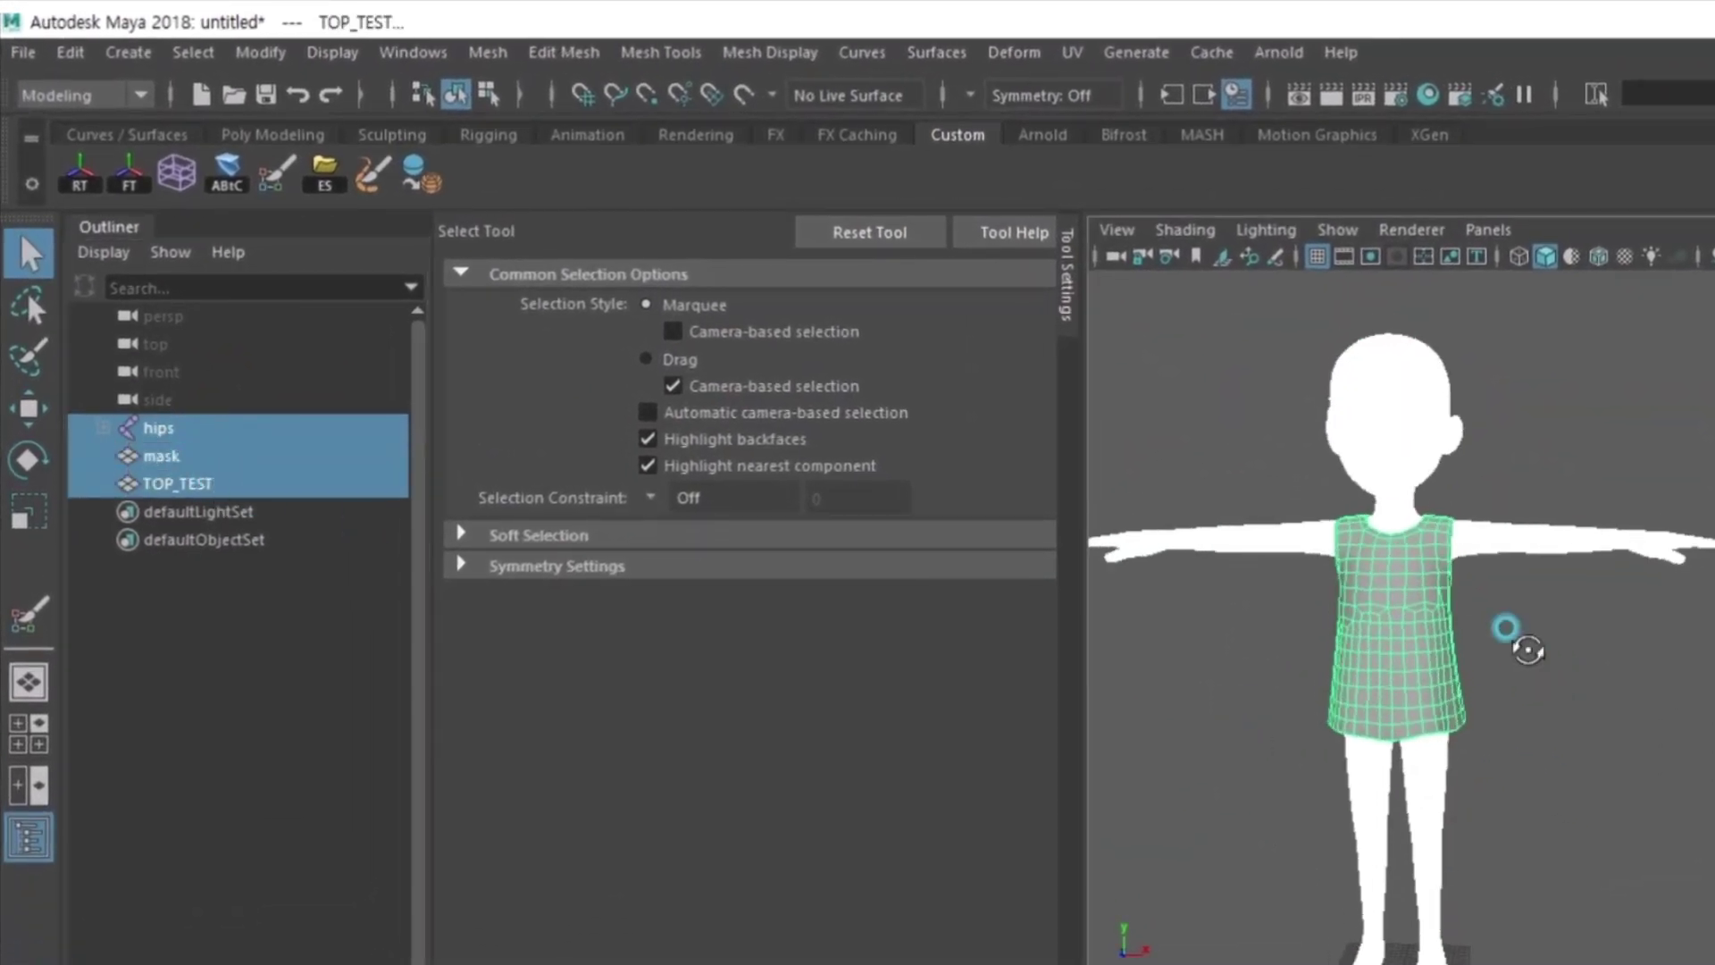
left_click(23, 52)
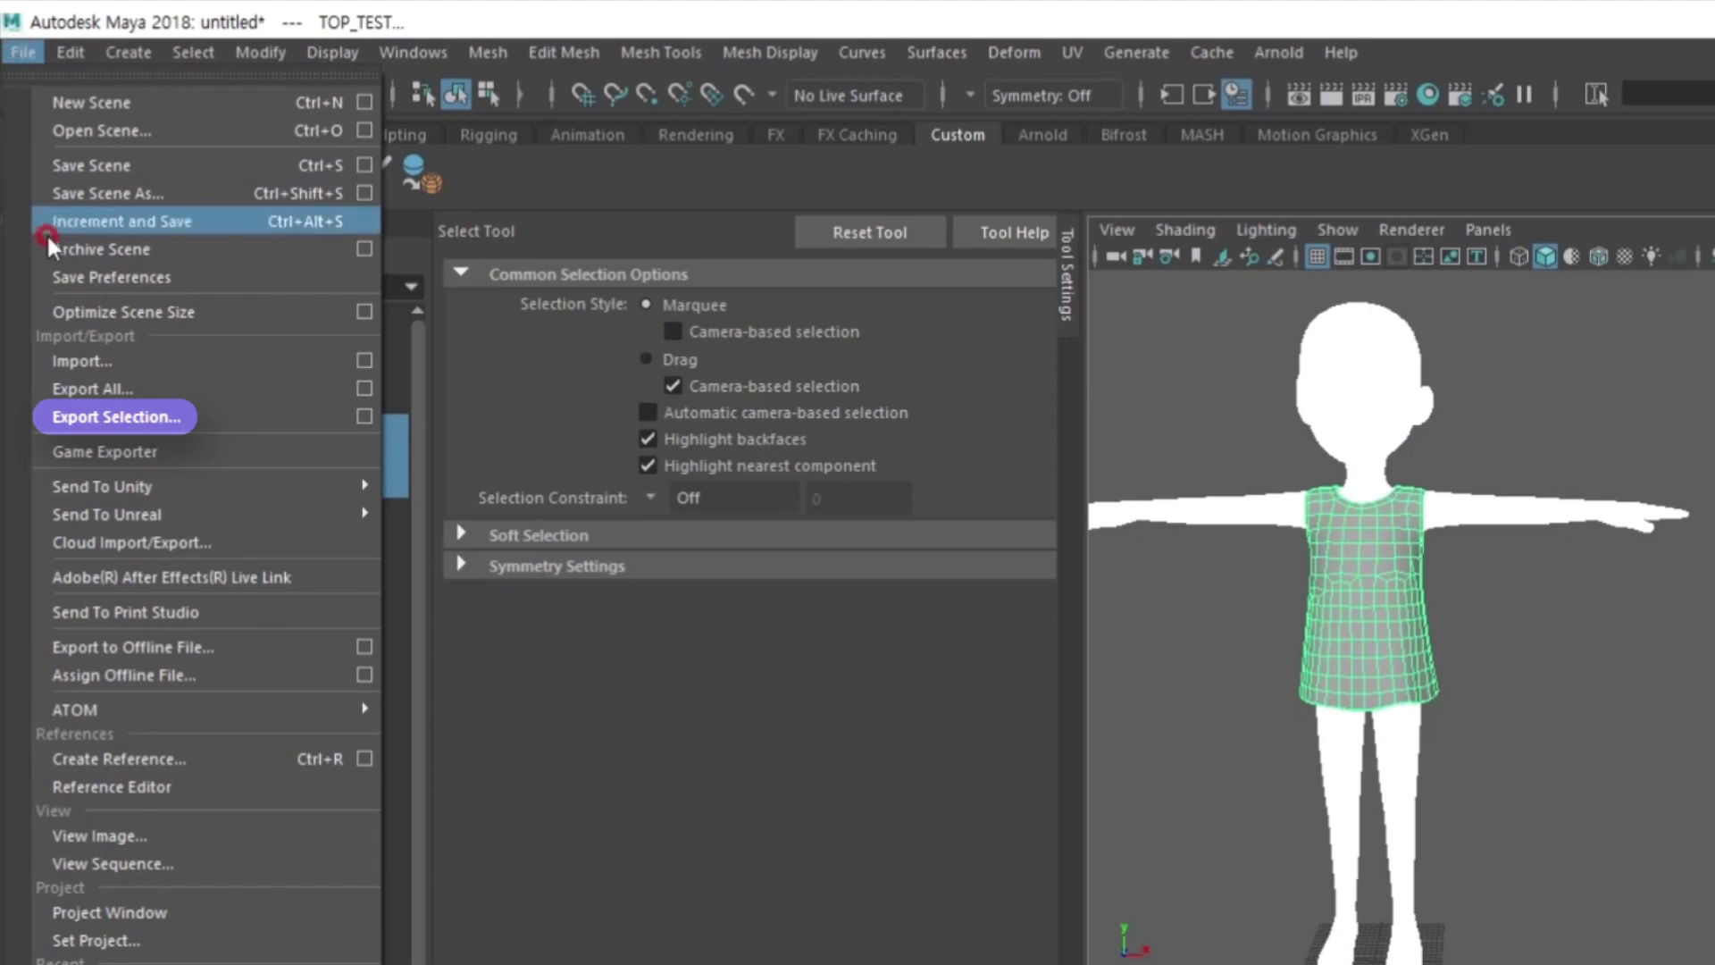
left_click(88, 418)
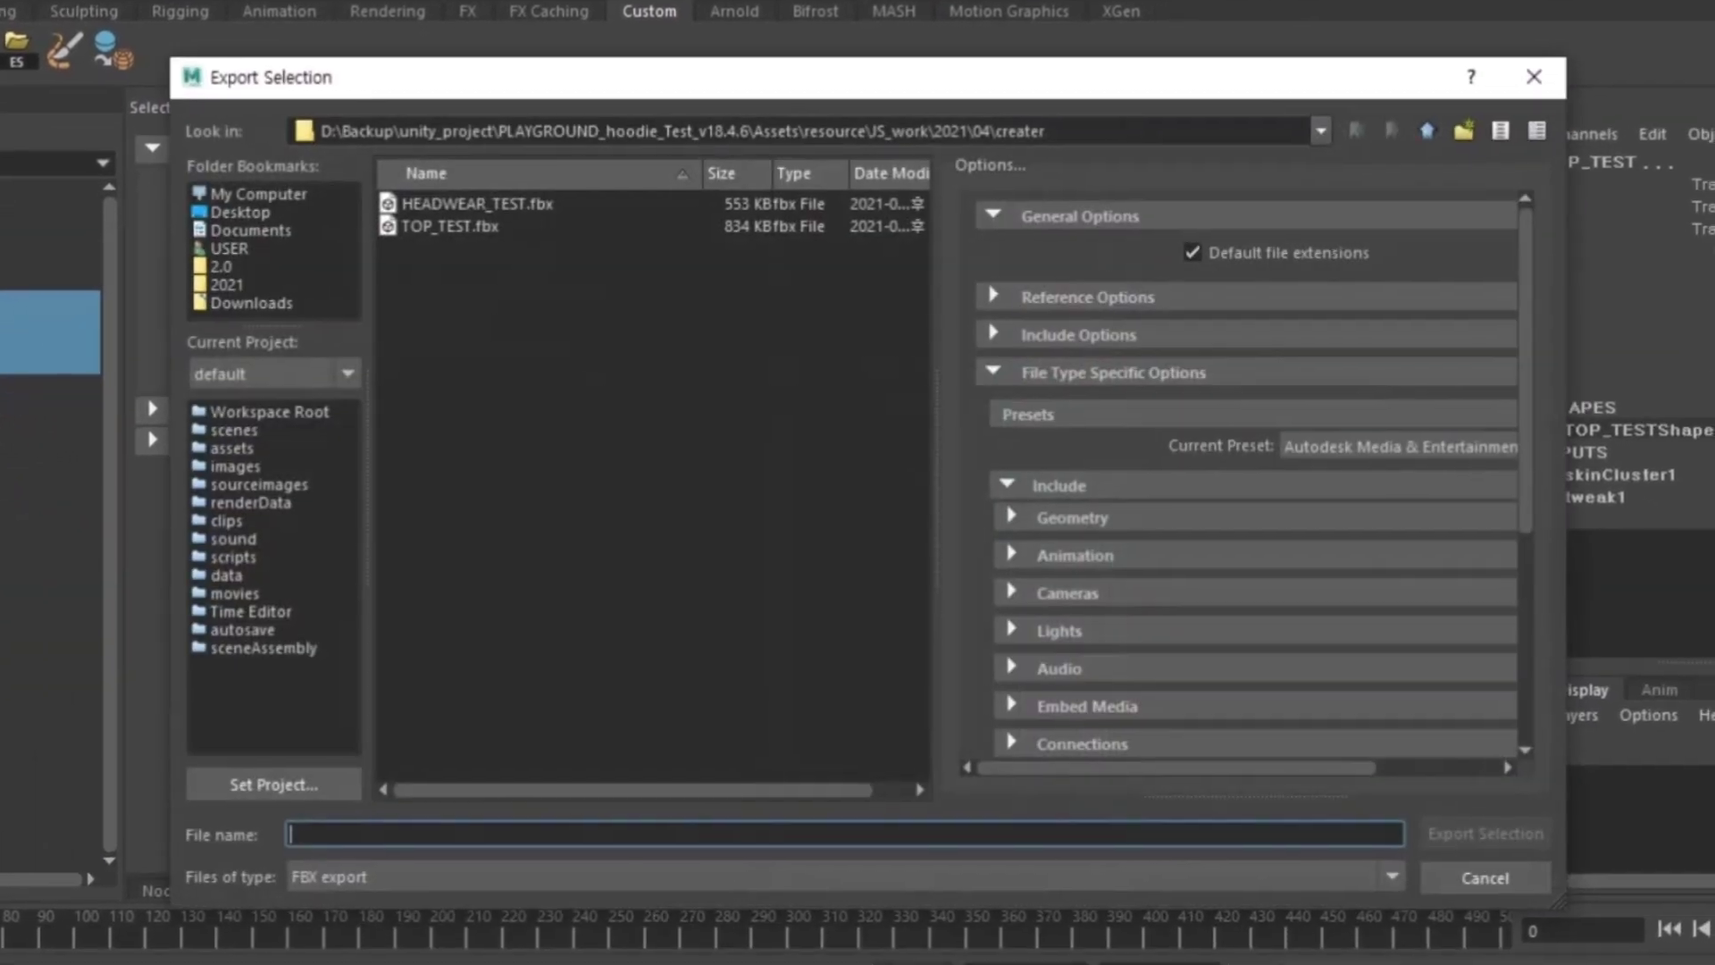
left_click(447, 224)
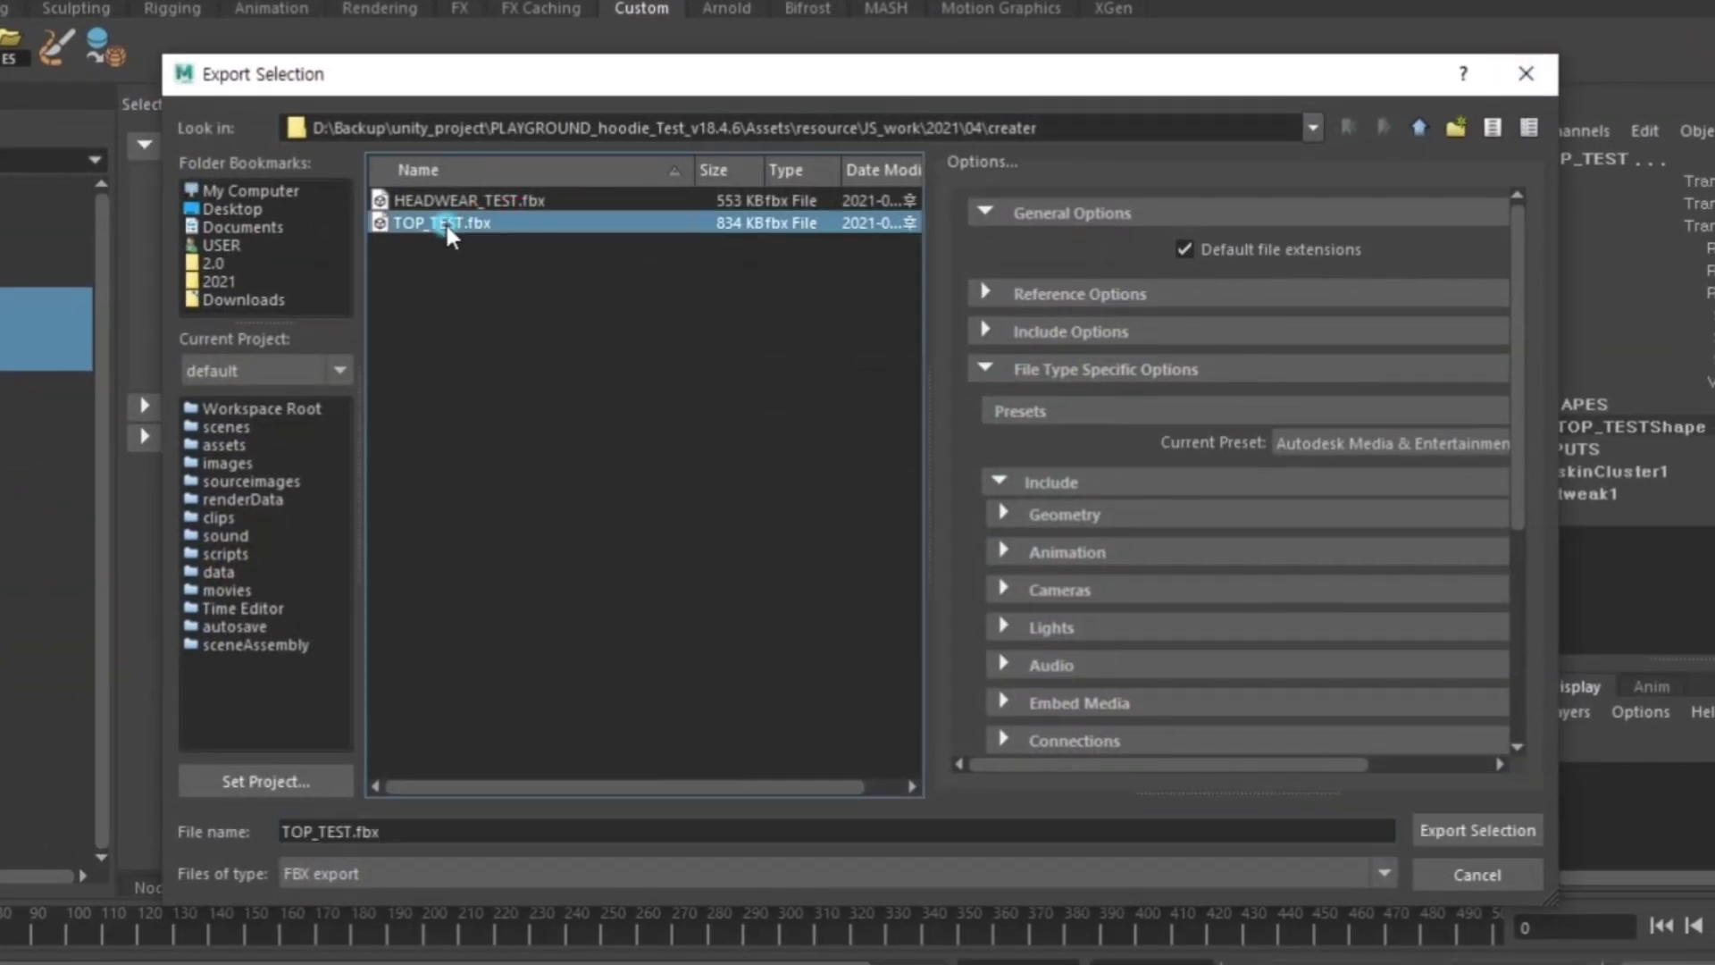
left_click(1455, 829)
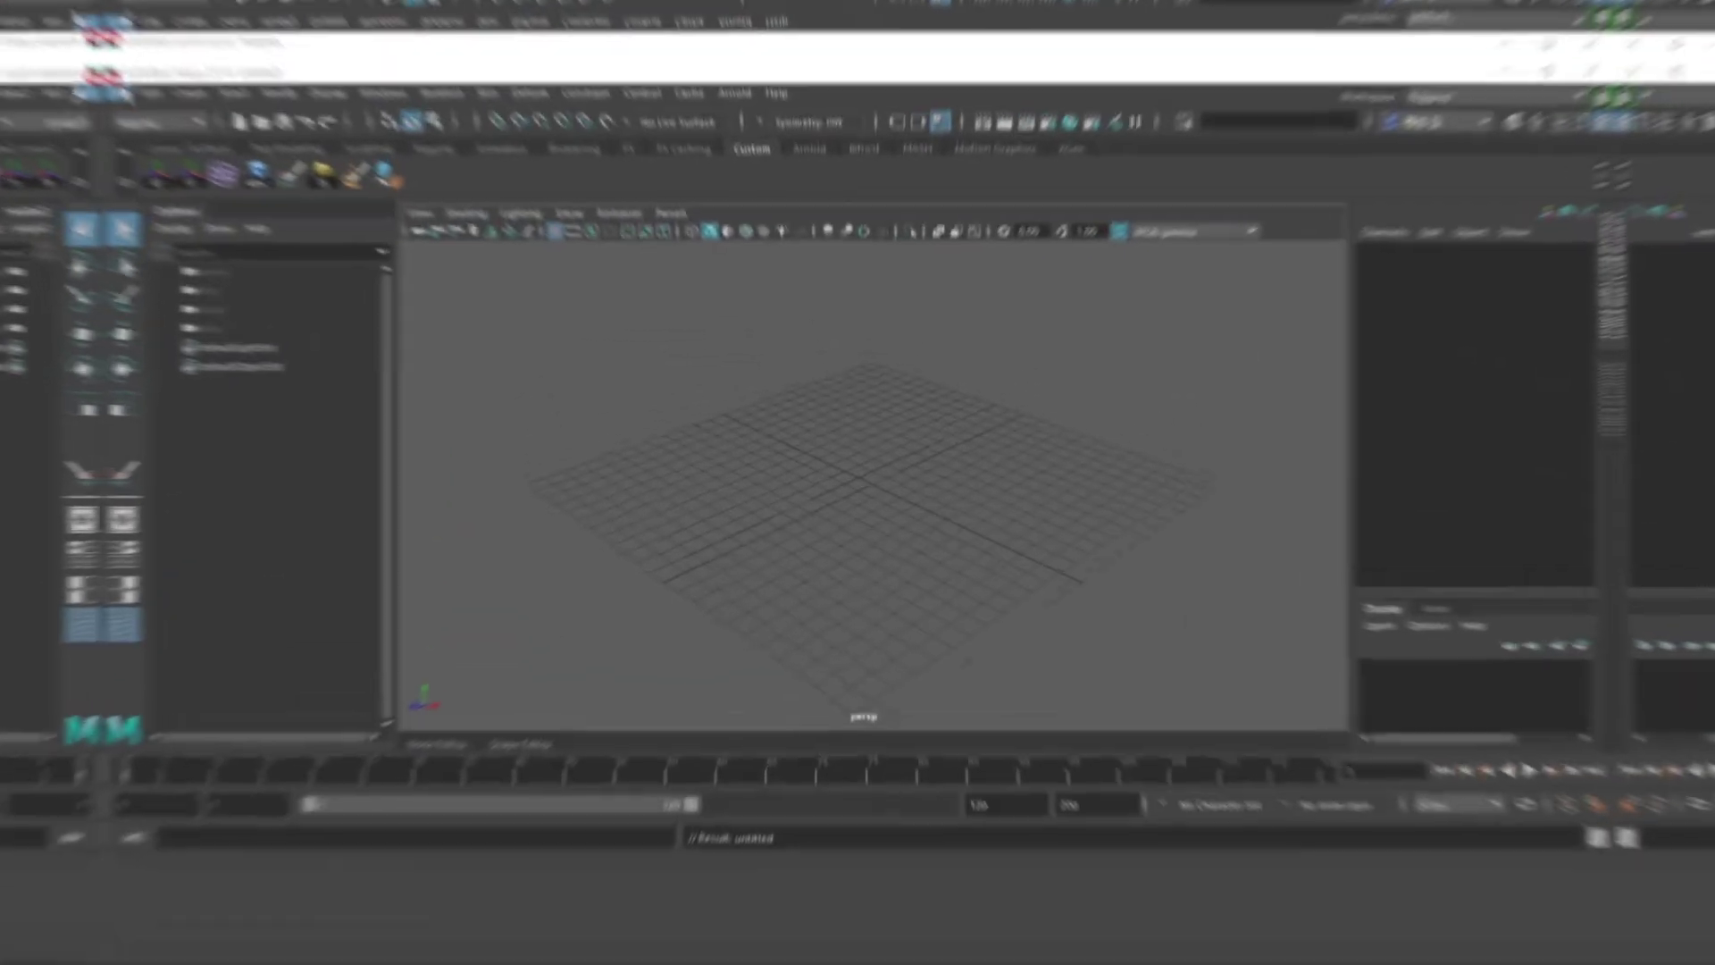
left_click(18, 40)
left_click(78, 277)
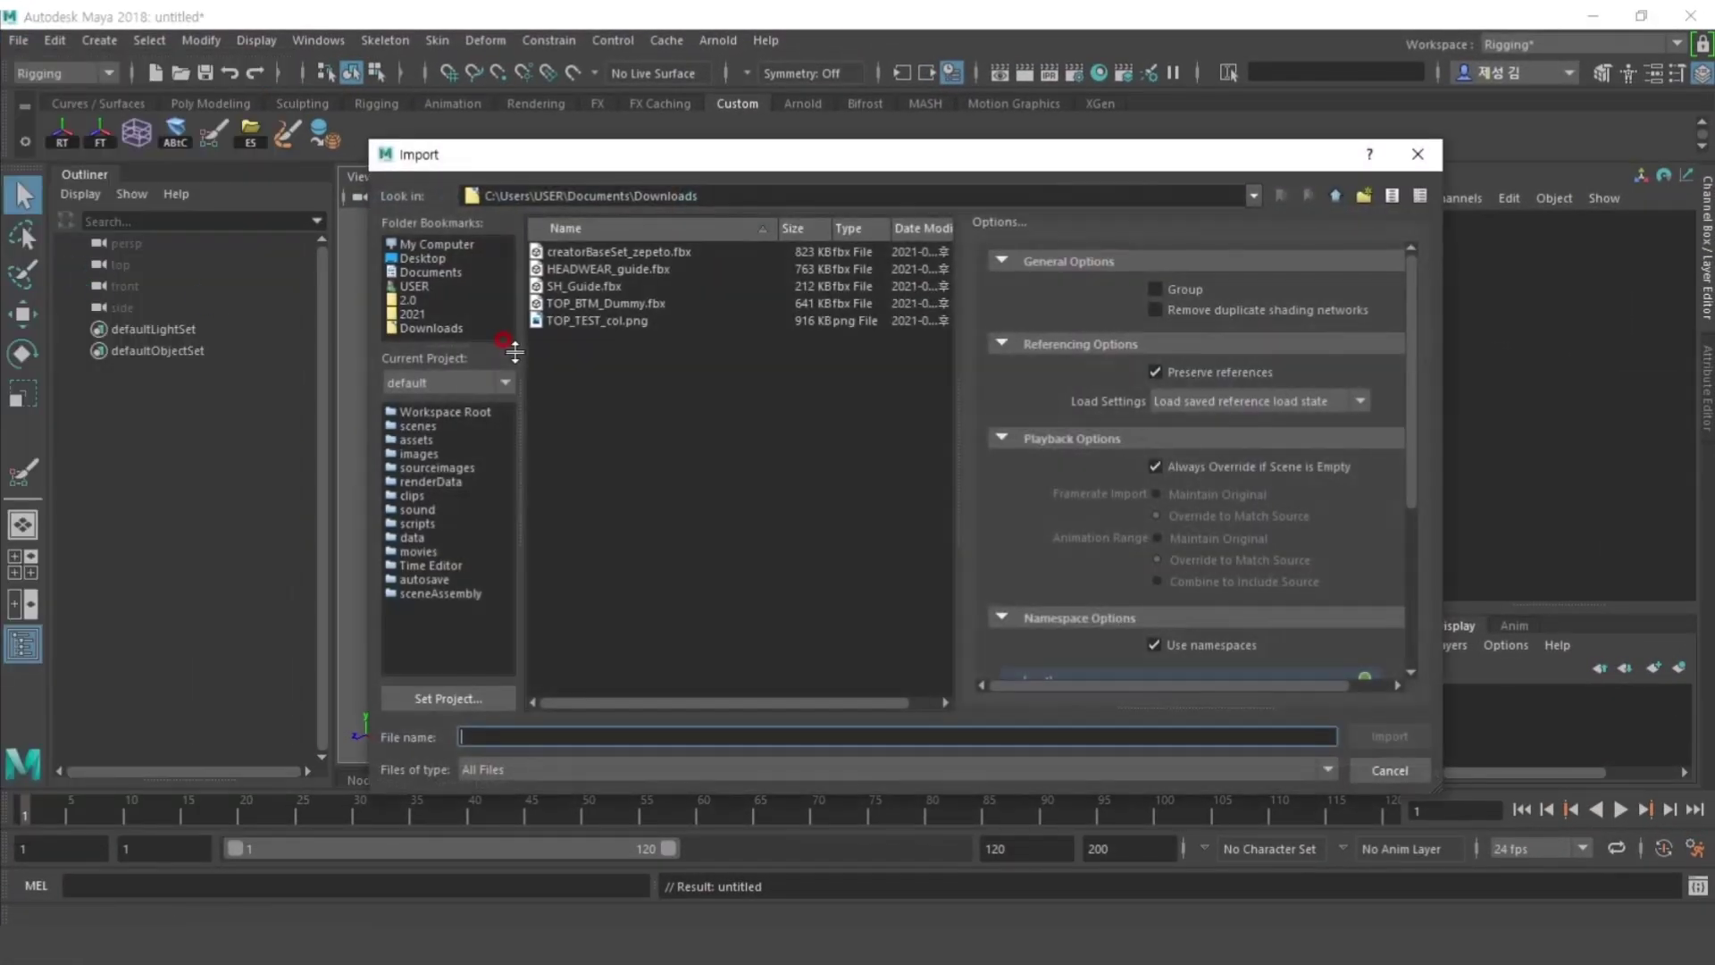
left_click(592, 269)
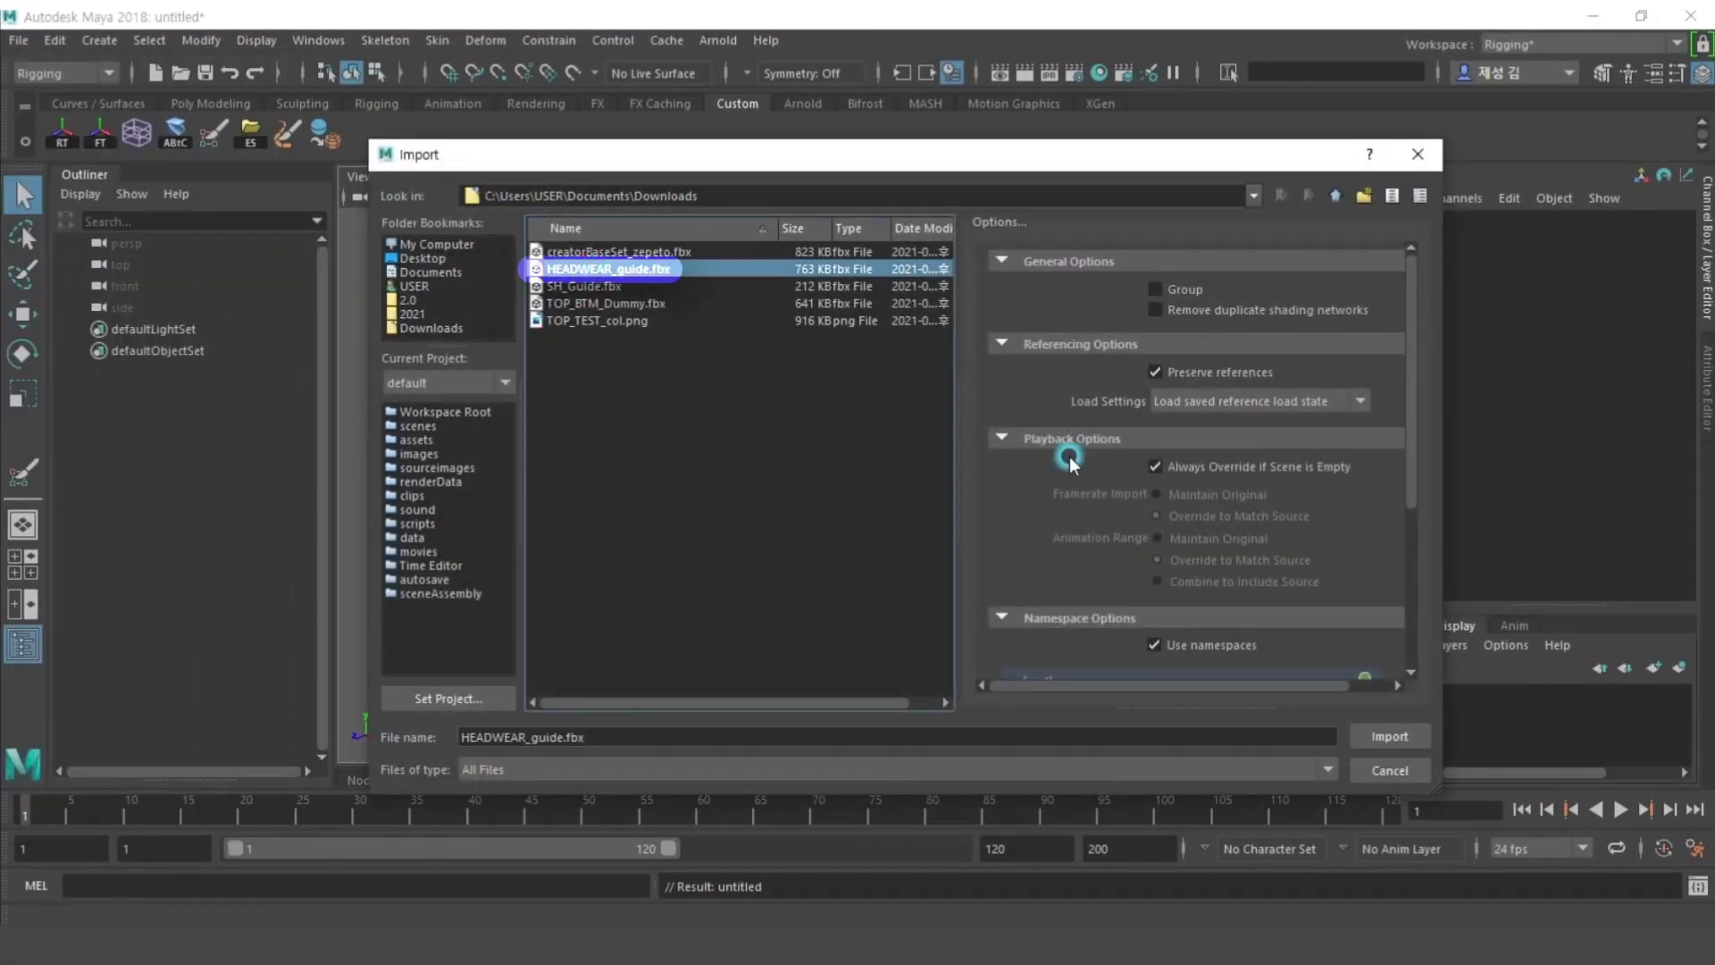
left_click(1384, 737)
scroll(1008, 424, "down", 5)
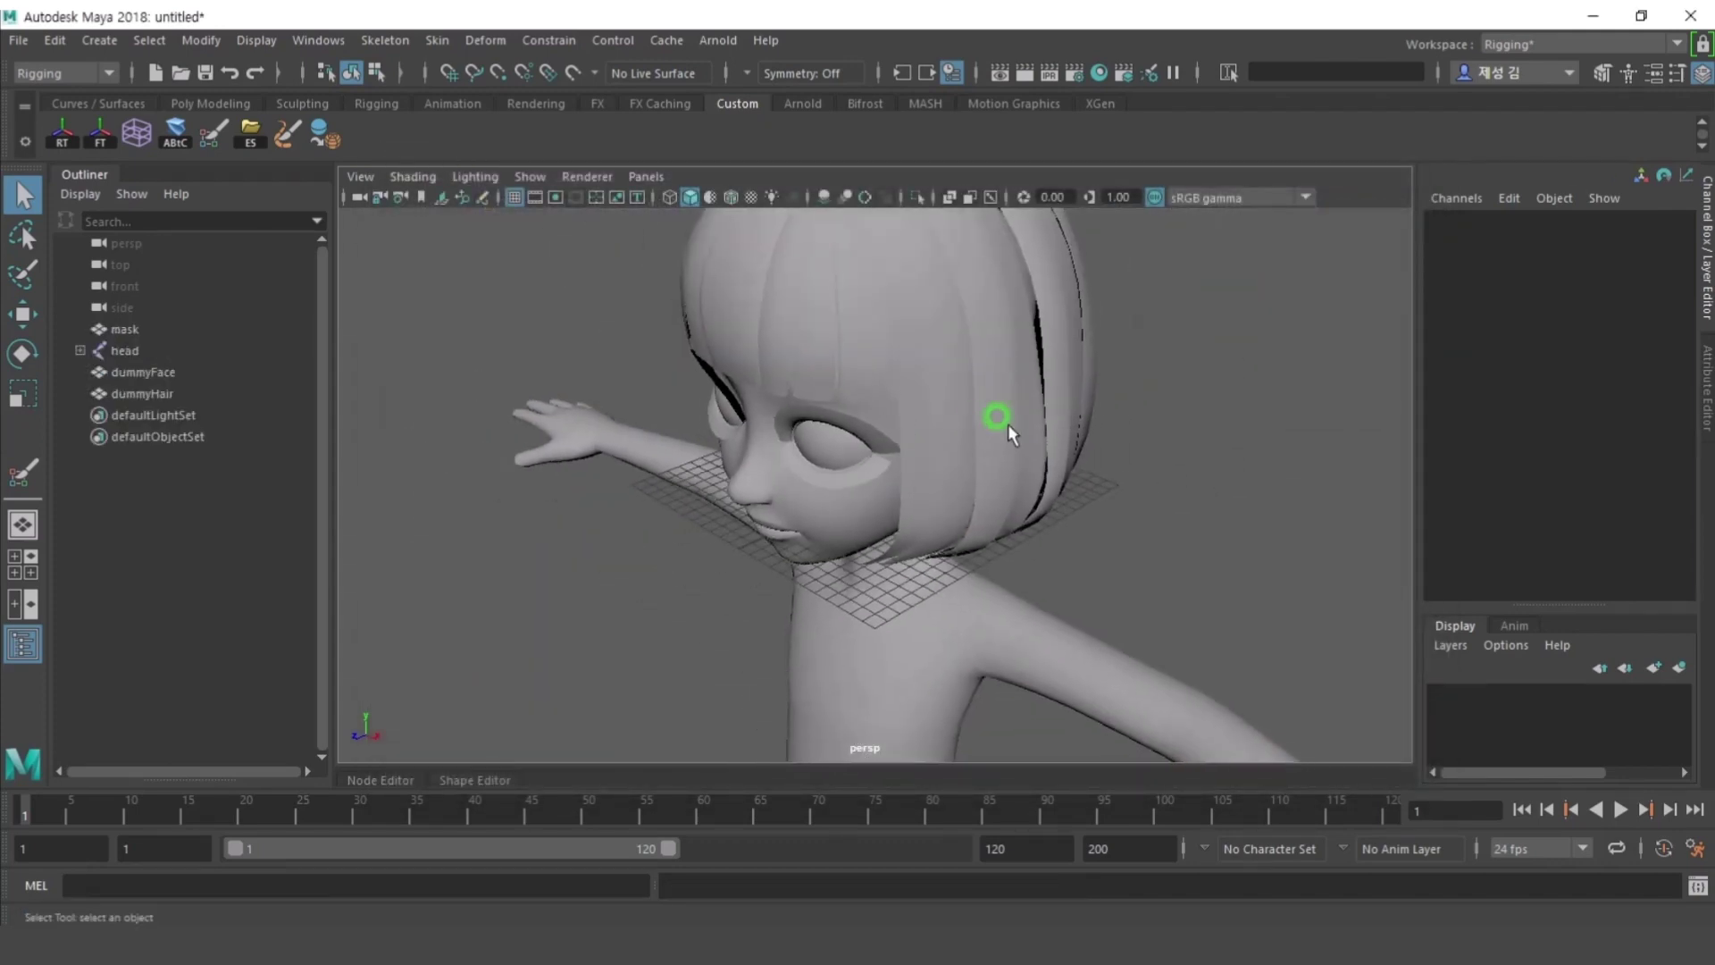
left_click_drag(958, 431, 1028, 405, "alt")
left_click(99, 323)
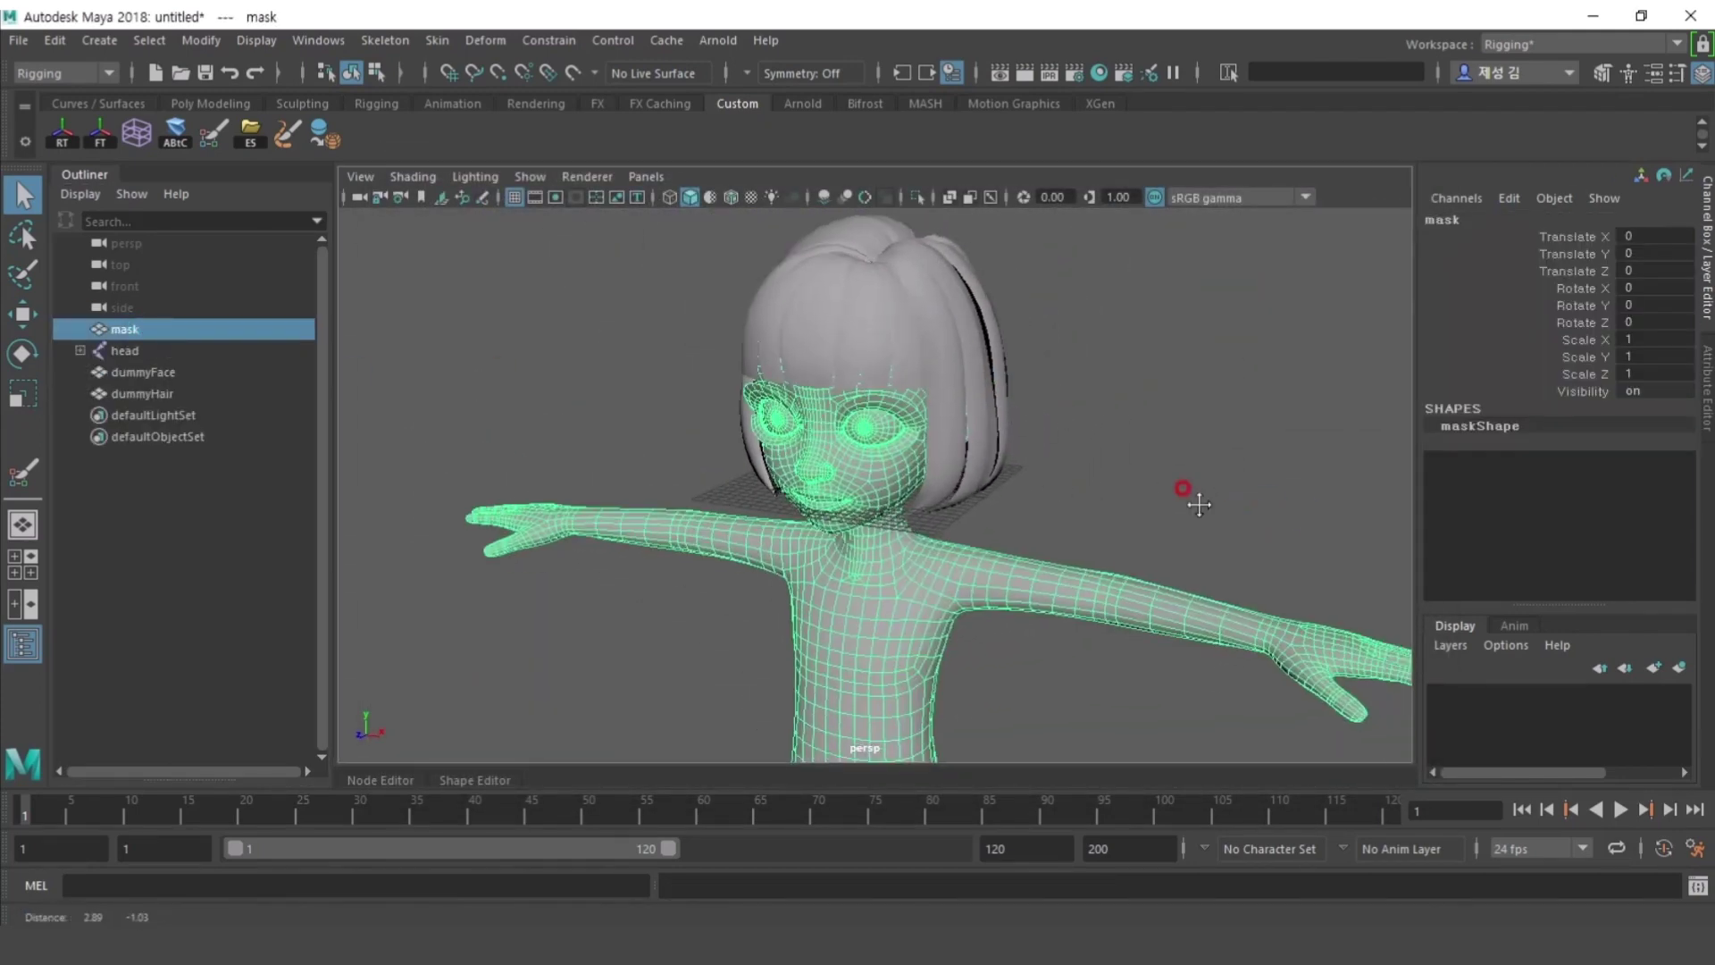
left_click_drag(1186, 490, 1236, 429, "alt")
left_click(121, 350)
key("4")
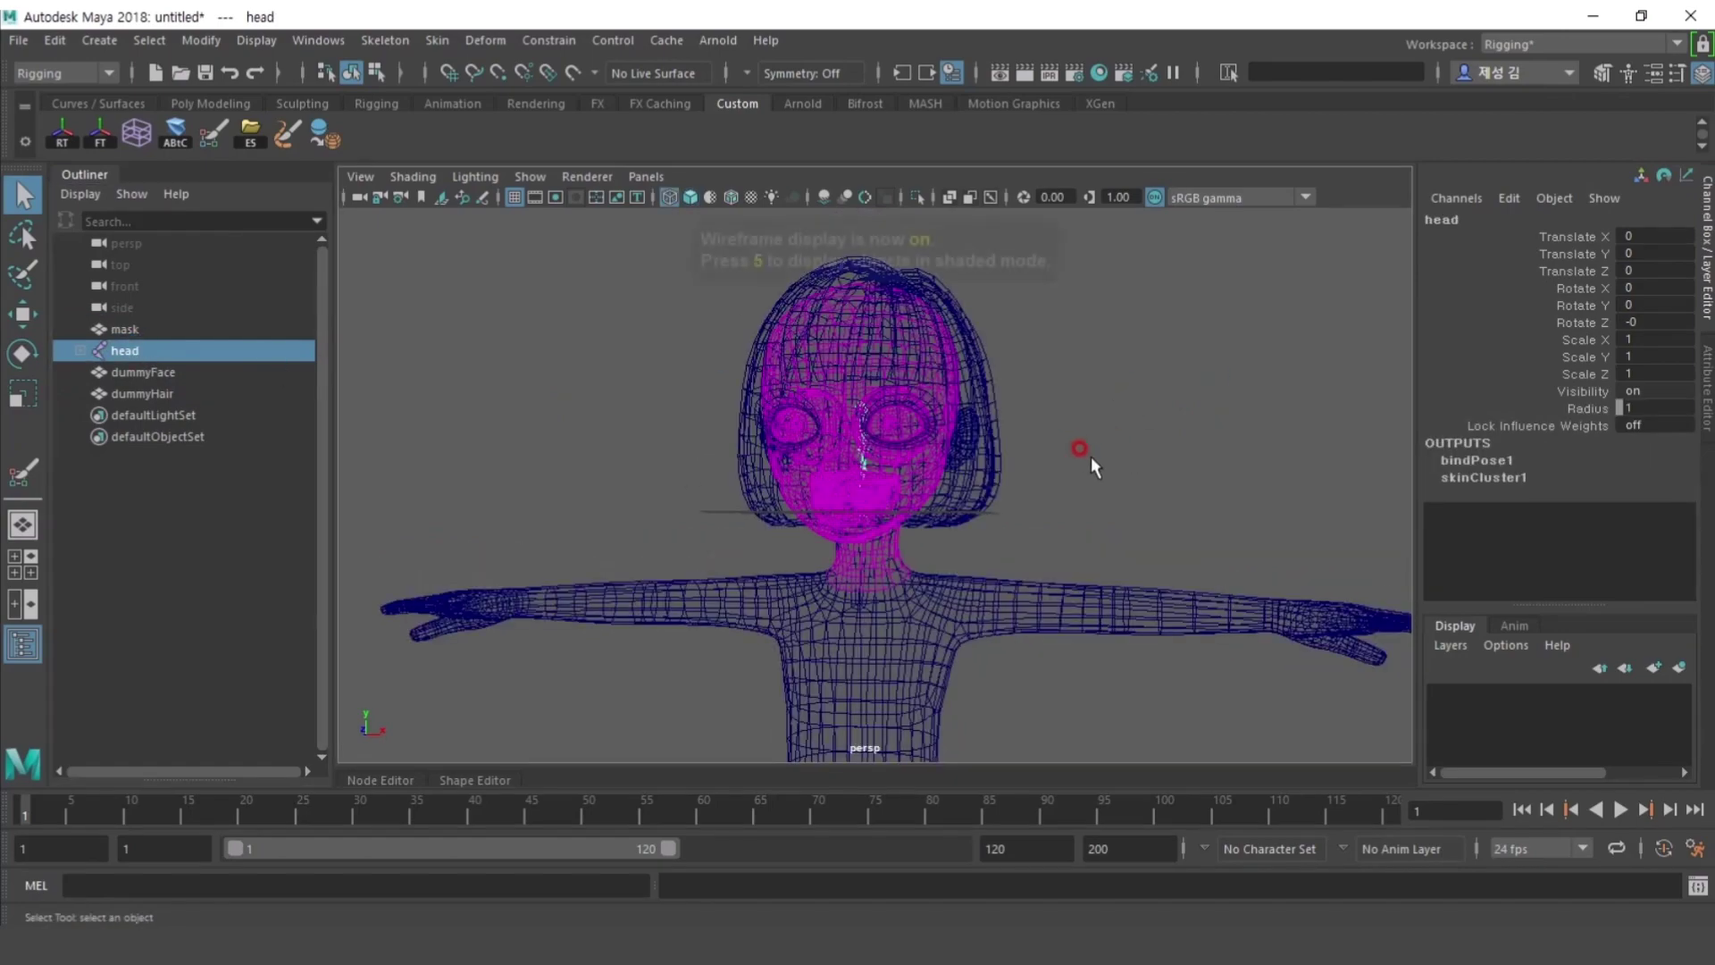
mouse_move(1082, 451)
left_mouse_down("alt")
mouse_move(1024, 433)
mouse_move(1177, 487)
mouse_move(1028, 509)
mouse_move(1208, 595)
mouse_move(1287, 565)
mouse_move(1134, 495)
mouse_move(1181, 450)
mouse_move(1057, 479)
mouse_move(1138, 414)
left_mouse_up("alt")
left_click(143, 372)
left_click(143, 393)
key("5")
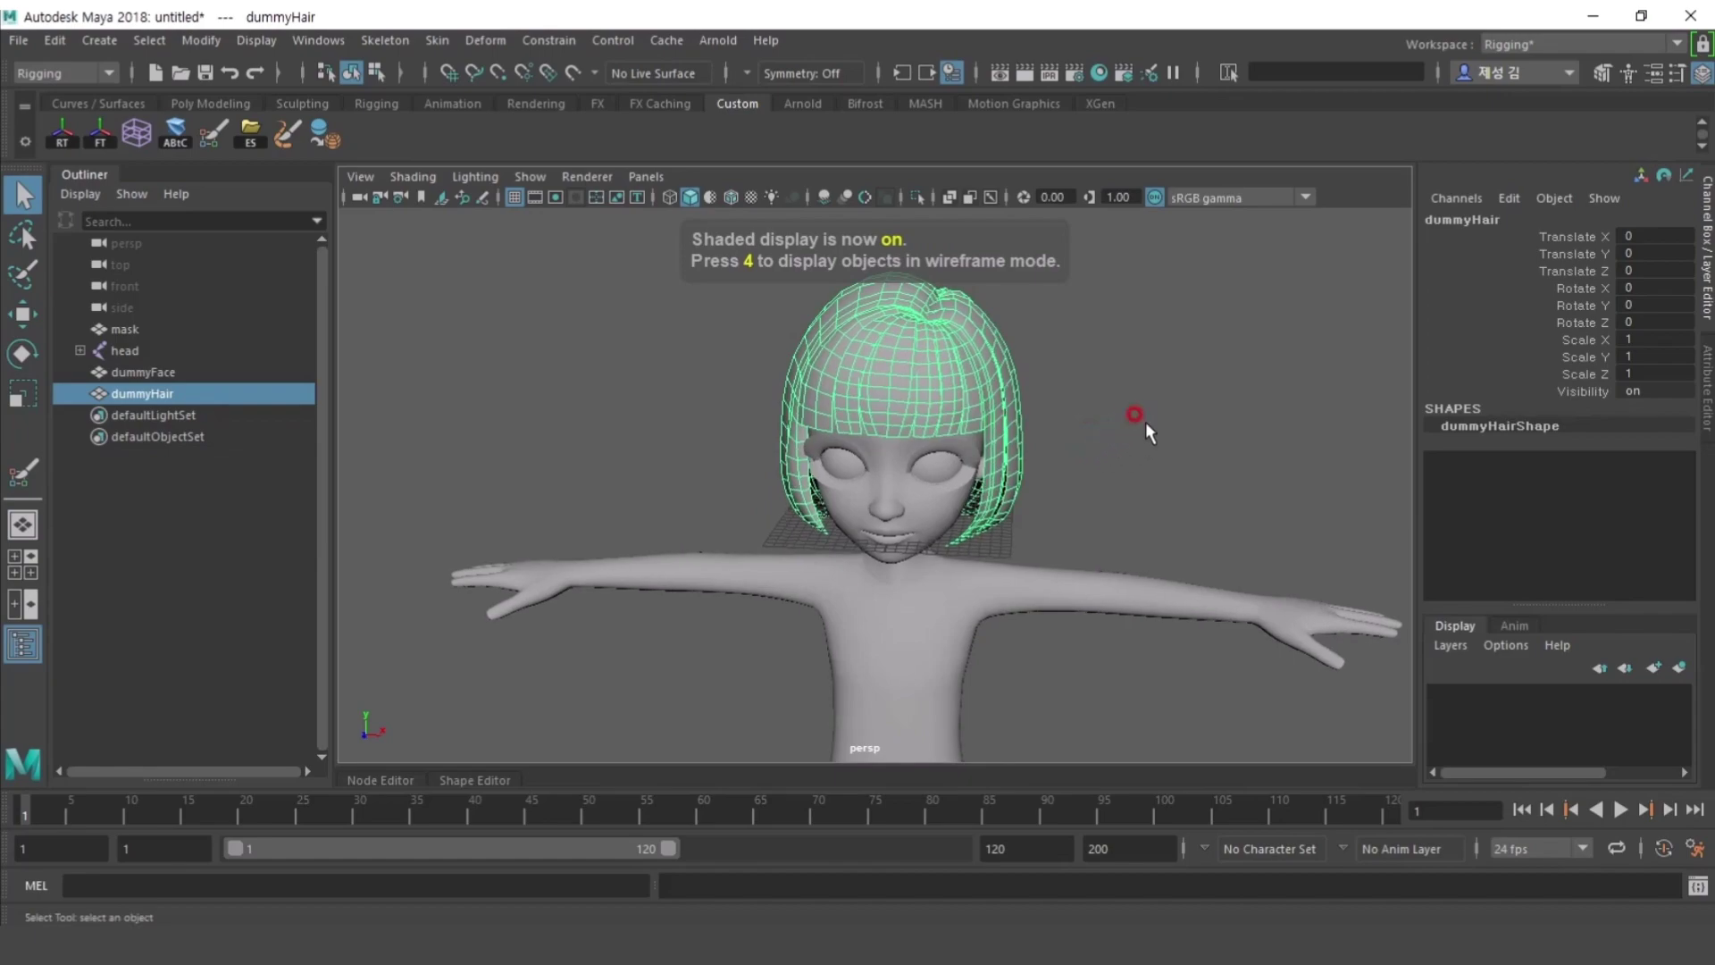
- Select the head mesh and inspect the headband from the front and side
left_click(945, 623)
left_click(948, 629)
left_click_drag(1099, 652, 1099, 536, "alt")
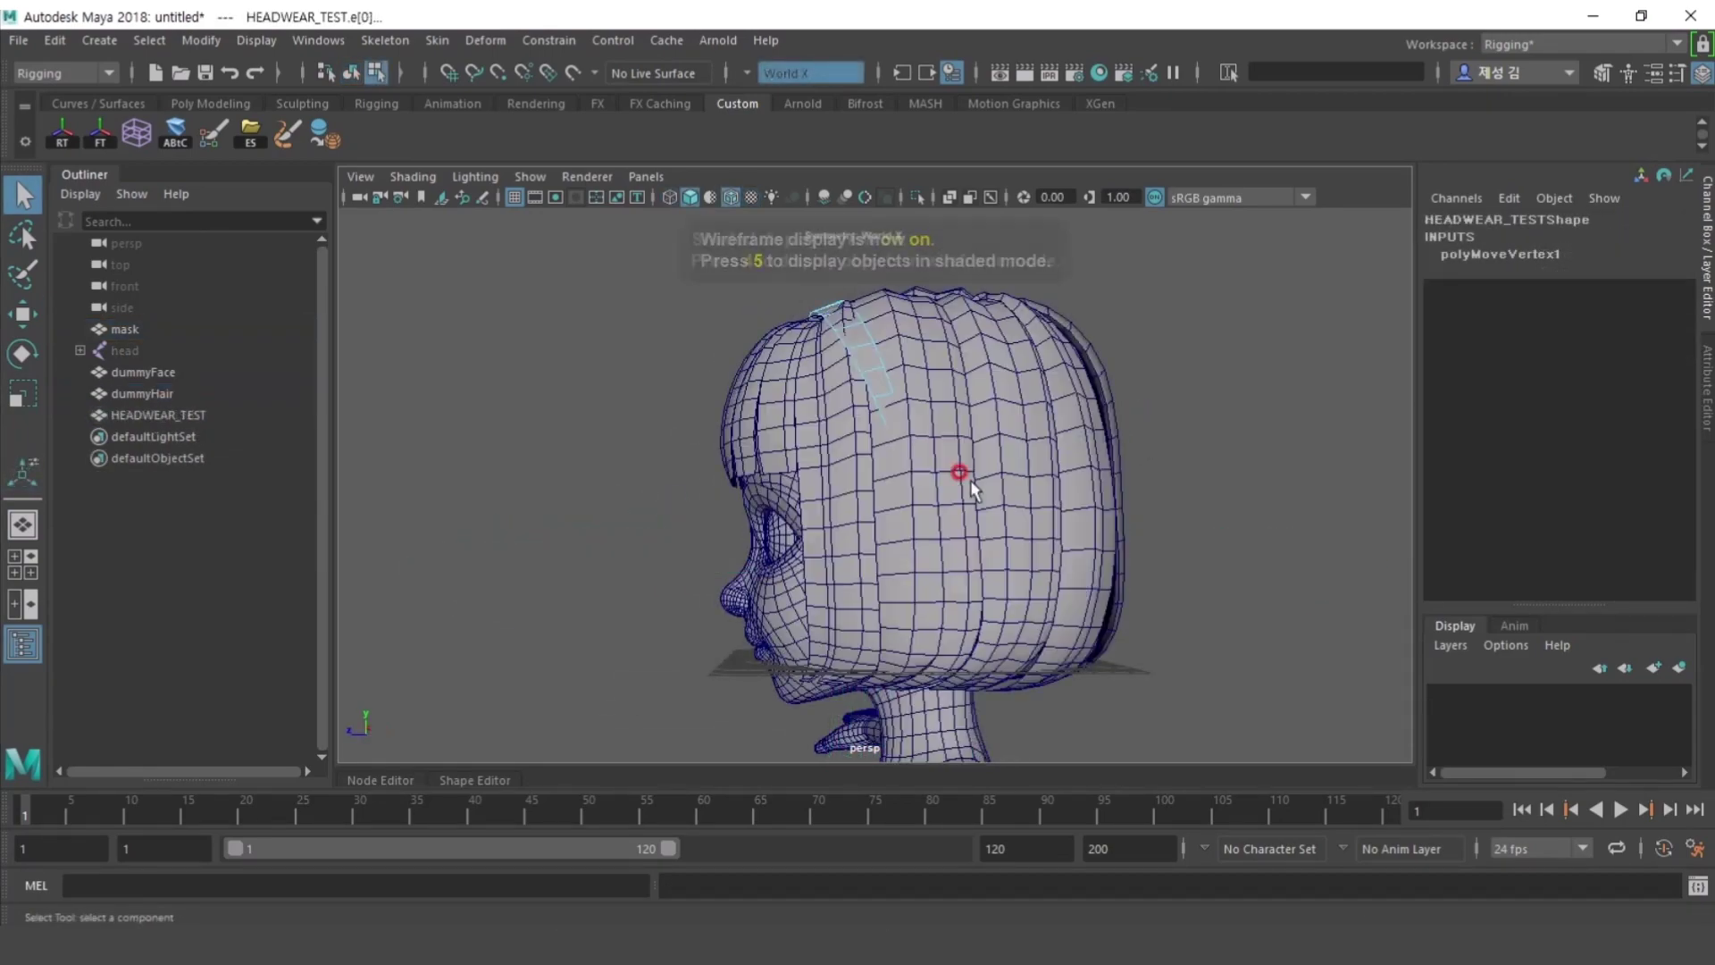
key("w")
left_click_drag(961, 475, 941, 356, "alt")
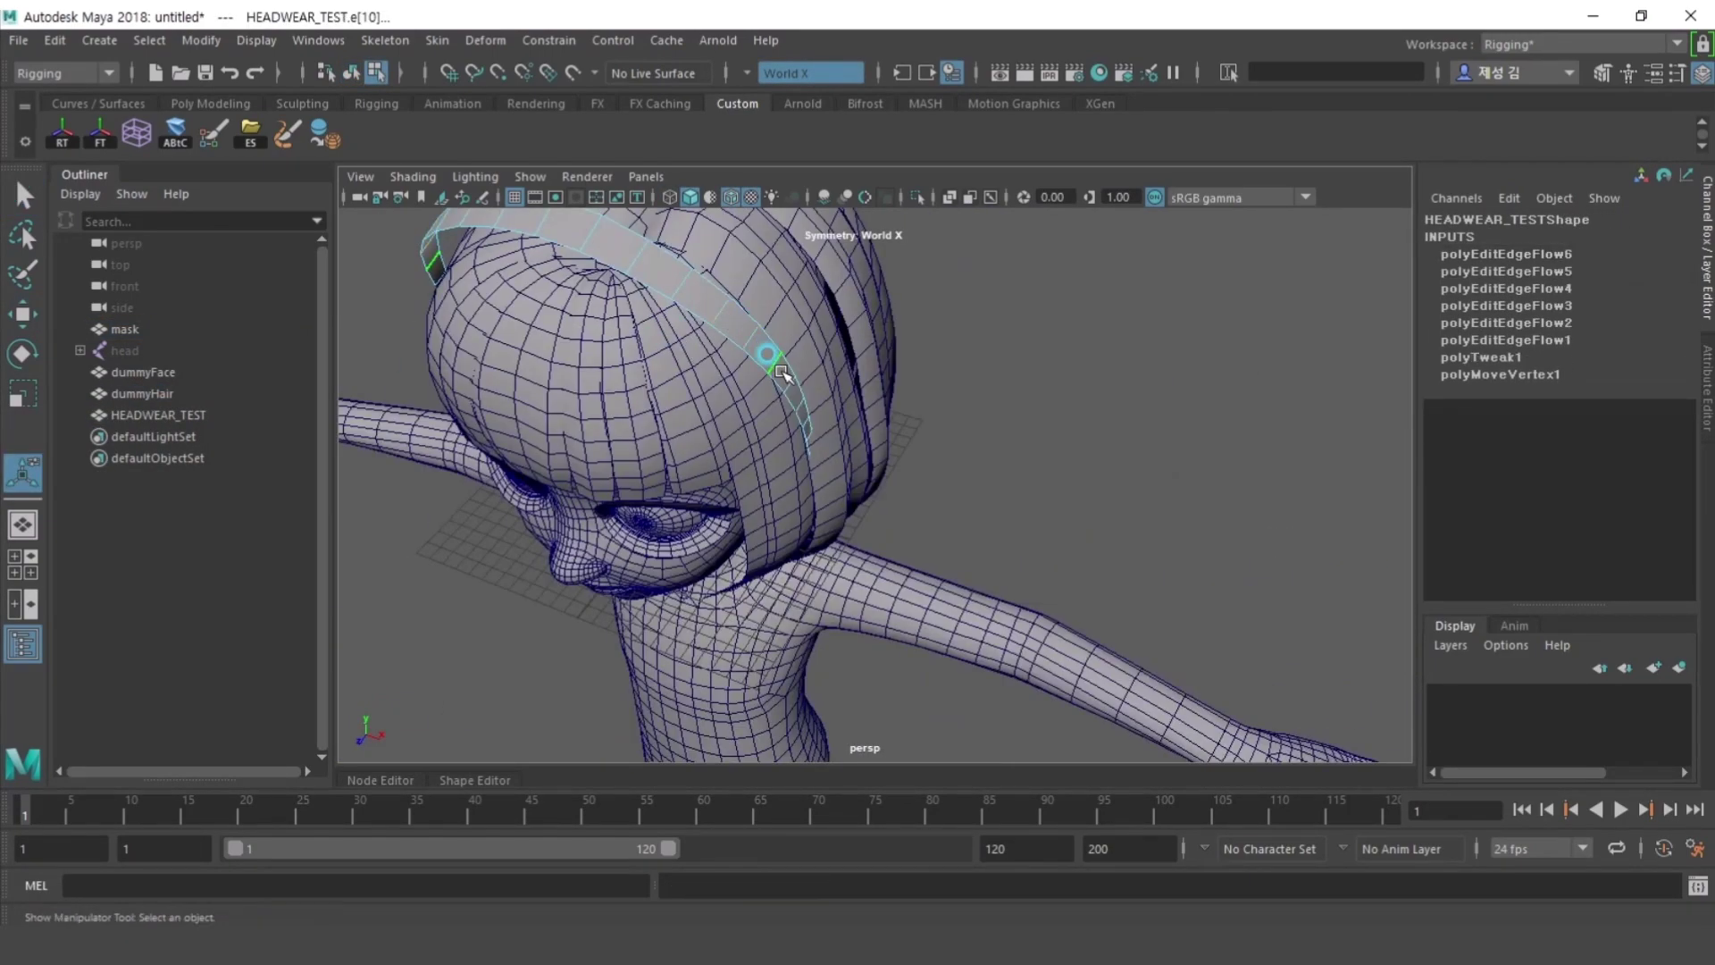
left_click_drag(766, 355, 957, 517, "alt")
left_click_drag(1050, 487, 1084, 536, "alt")
- Smooth the headband's edge flow in wireframe, then switch to the Modeling menu set
key("4")
key("q")
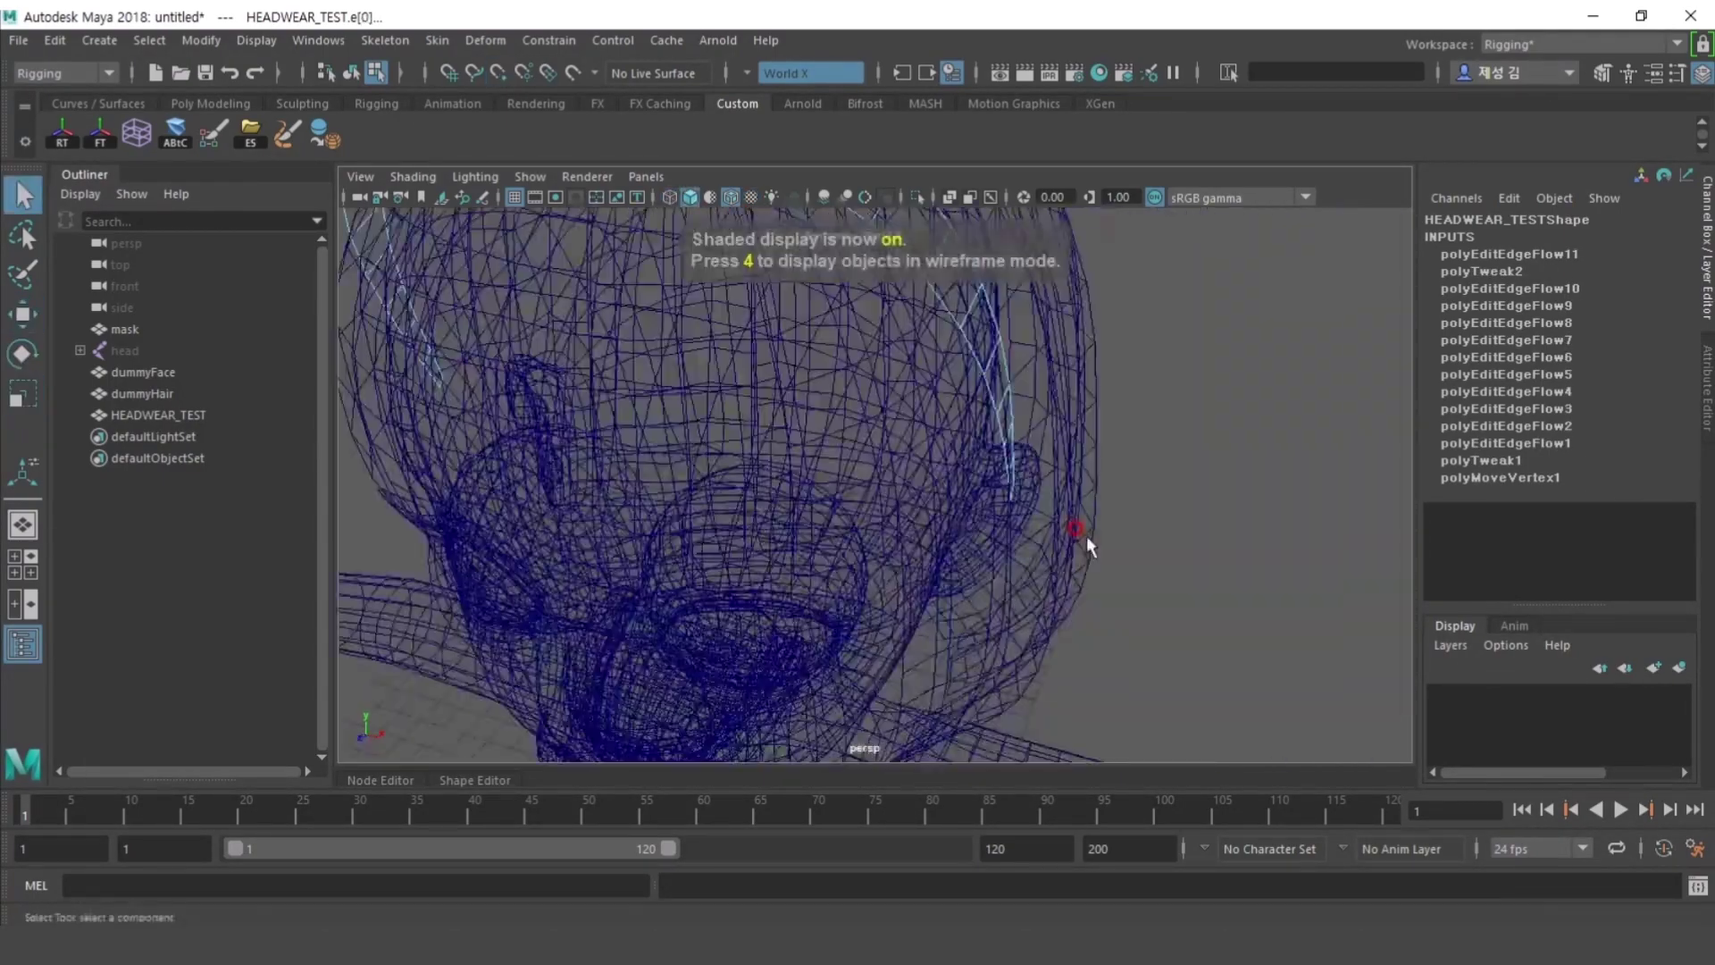
right_click_drag(938, 345, 957, 517, "shift")
left_click_drag(957, 517, 891, 472, "alt")
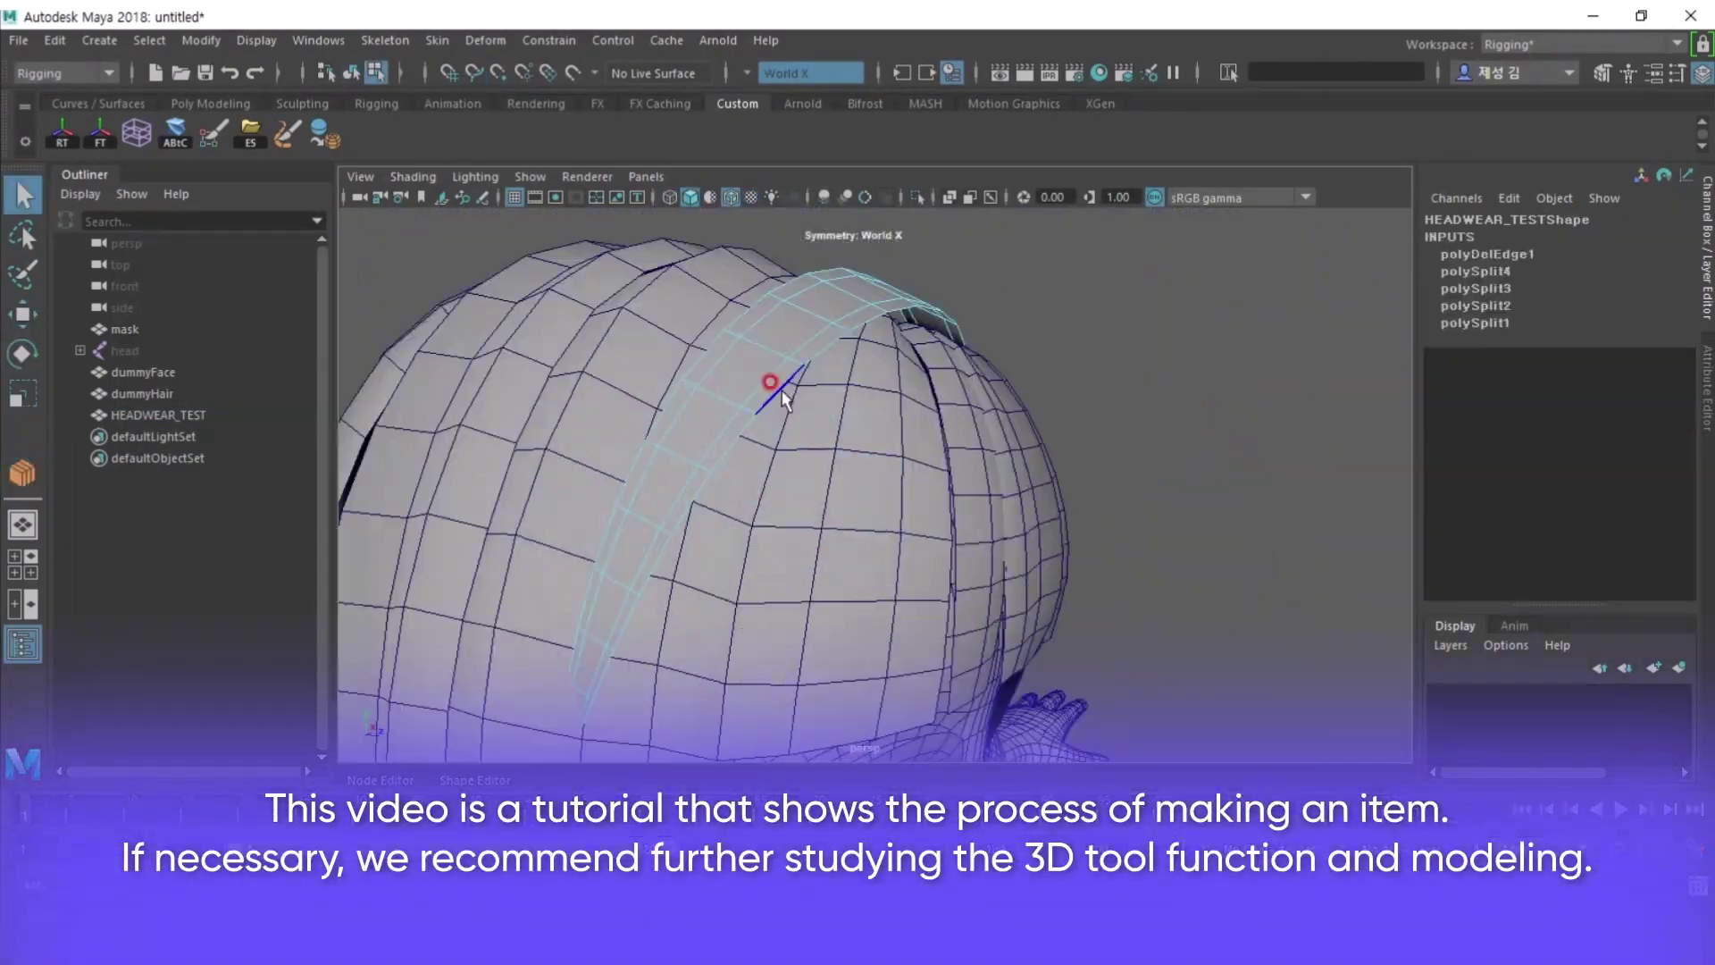
key("4")
key("5")
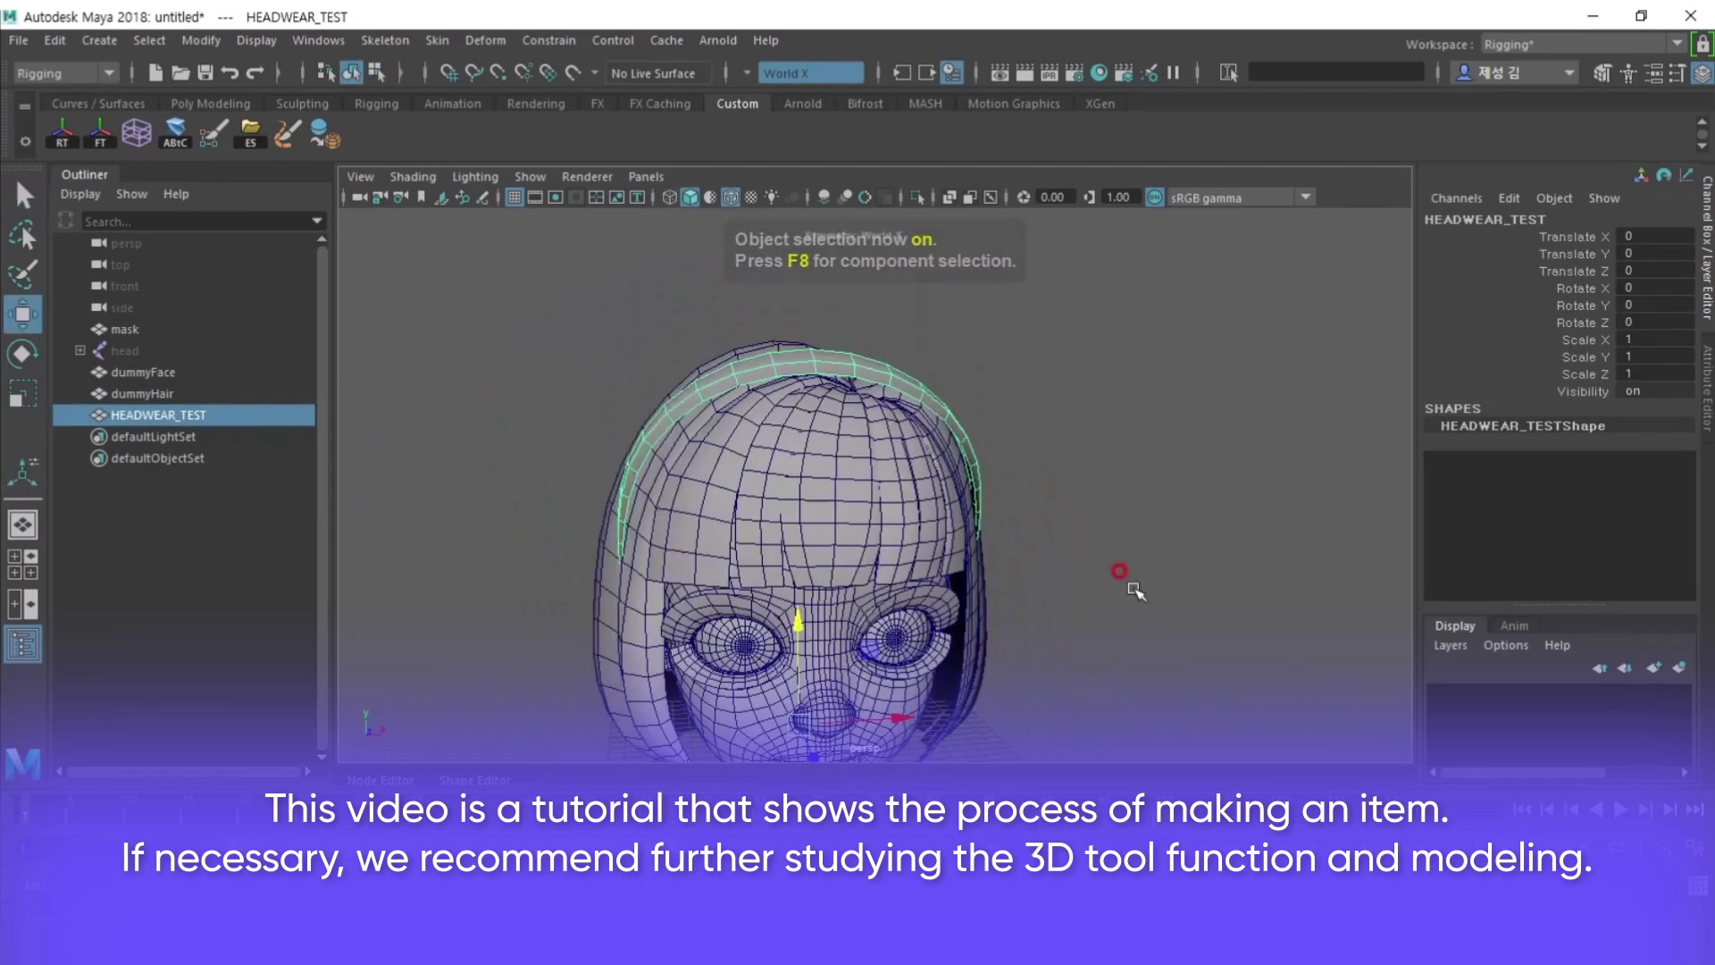
key("F10")
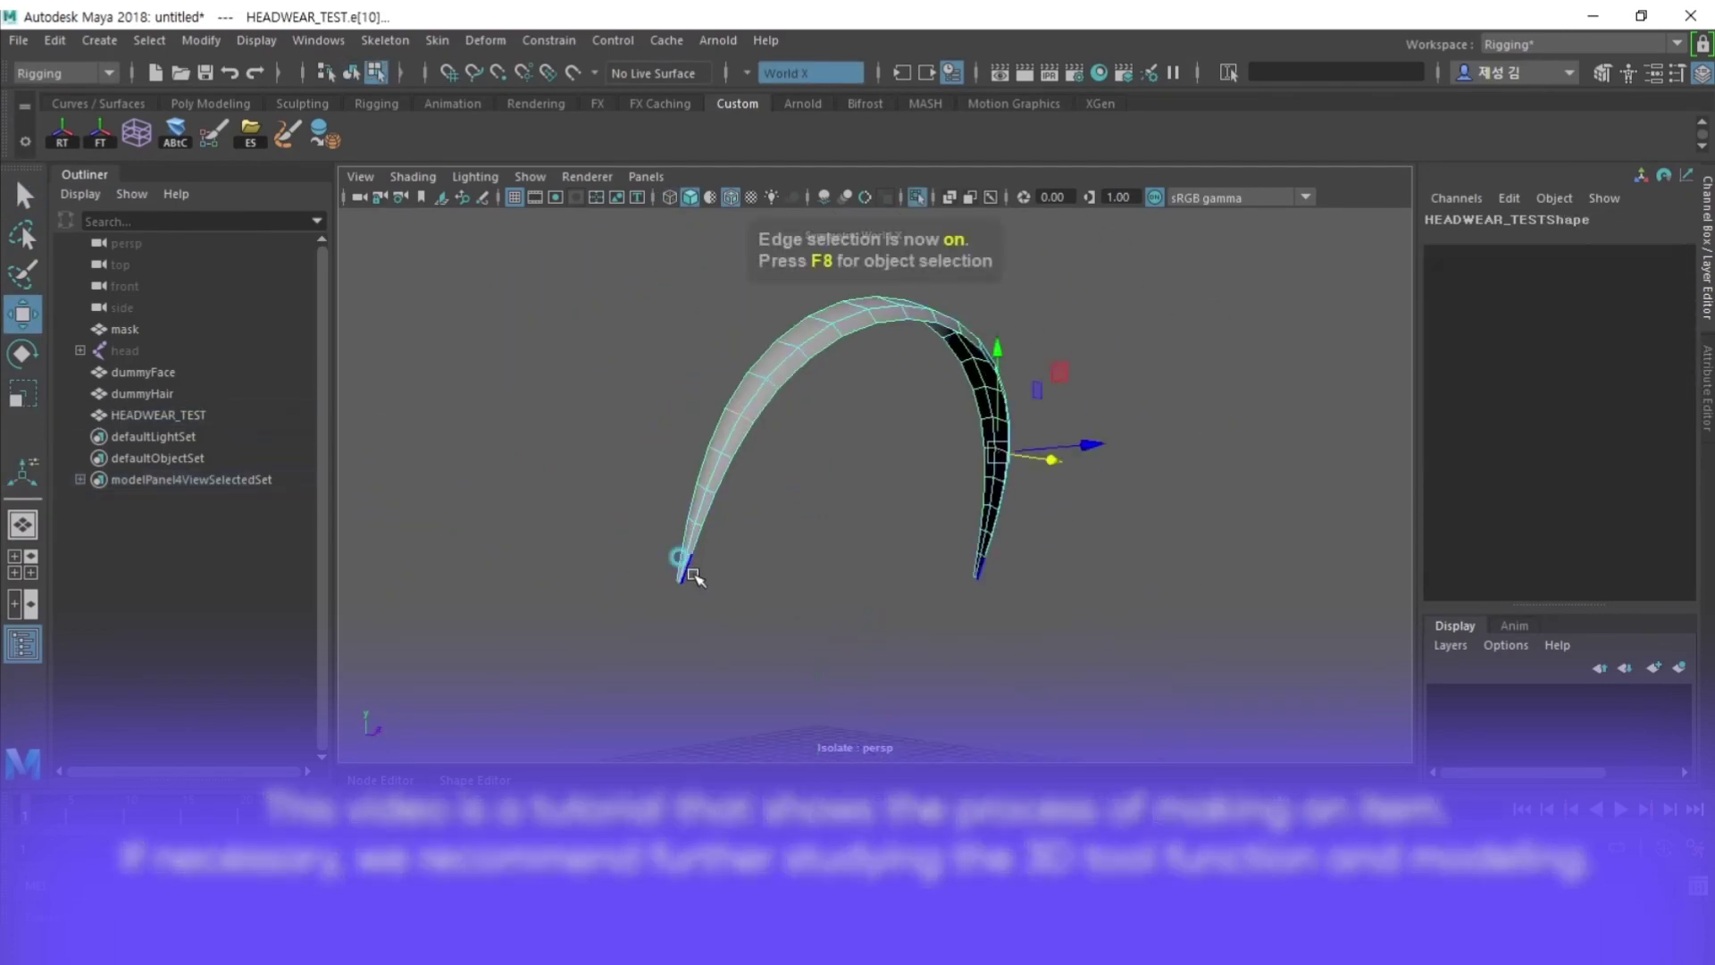
right_click_drag(1081, 319, 1070, 586, "shift")
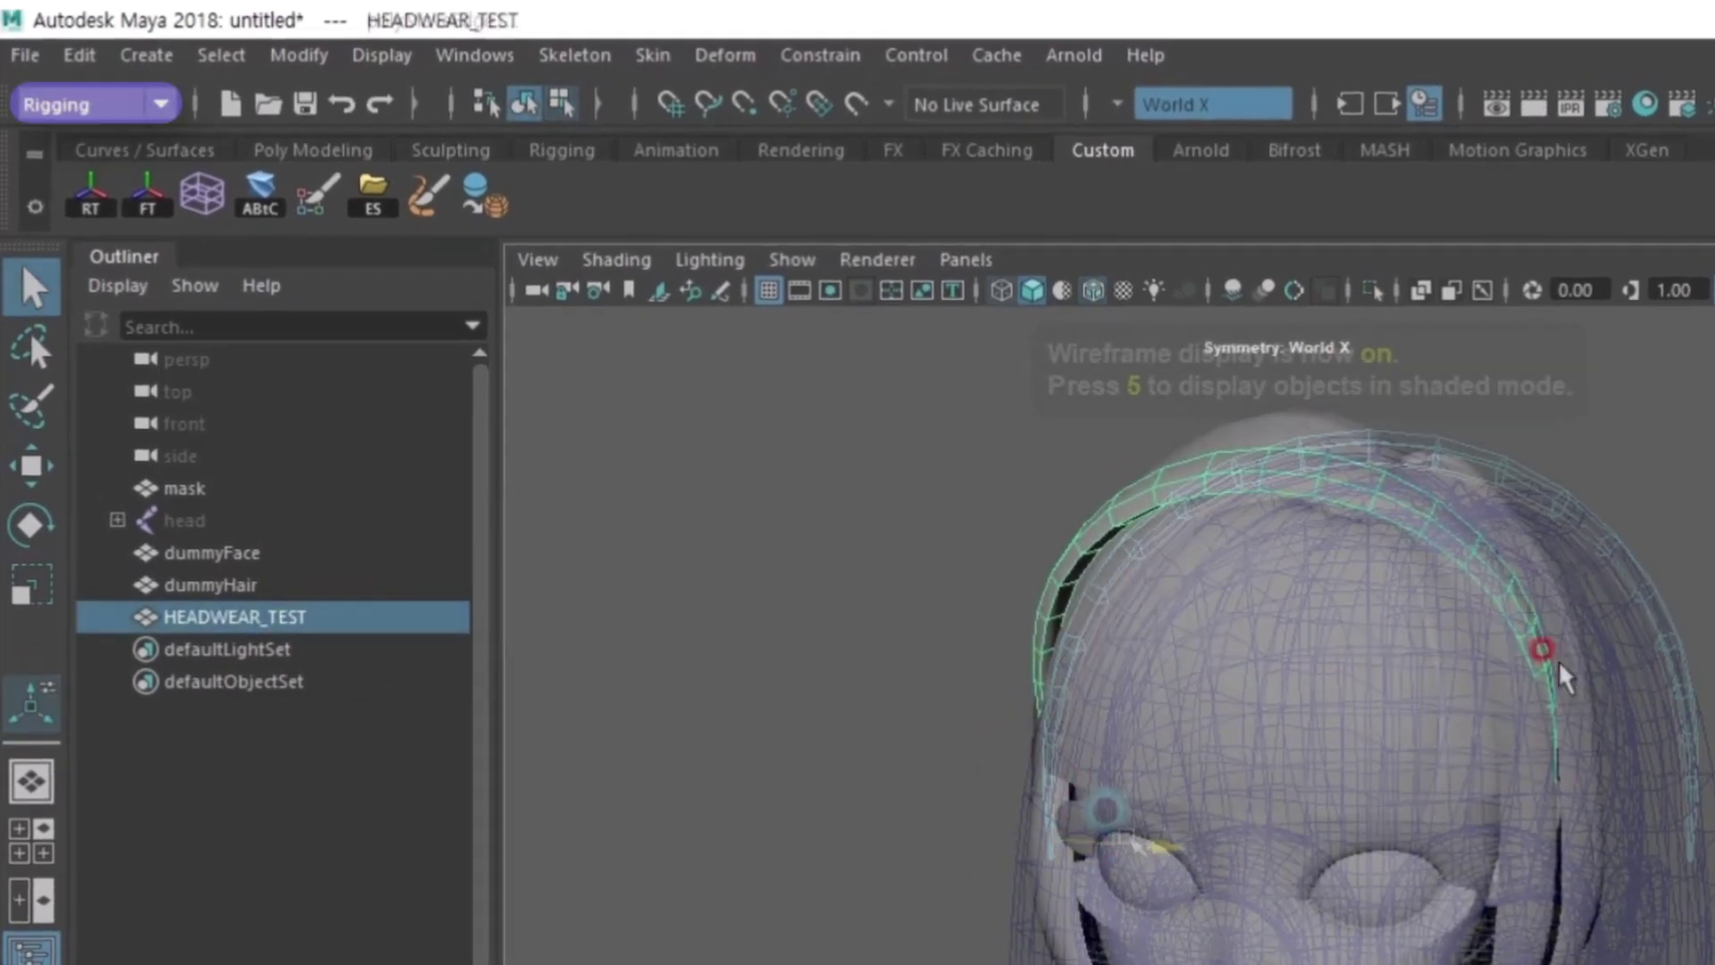
left_click(63, 107)
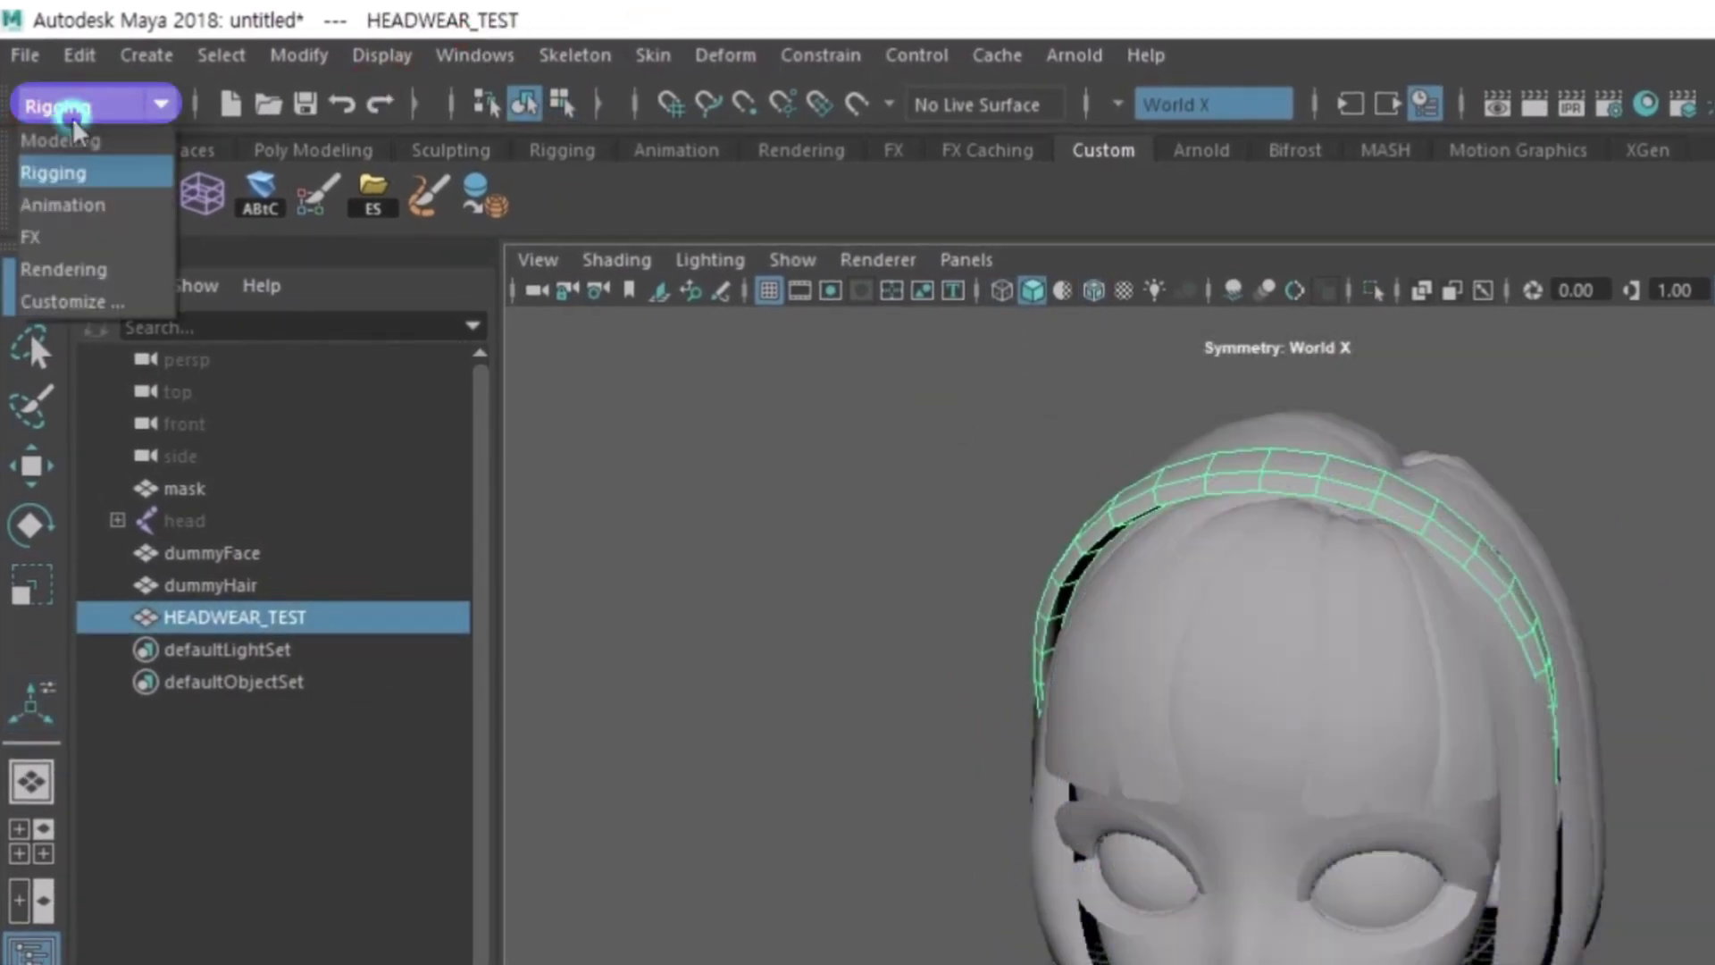
left_click(59, 148)
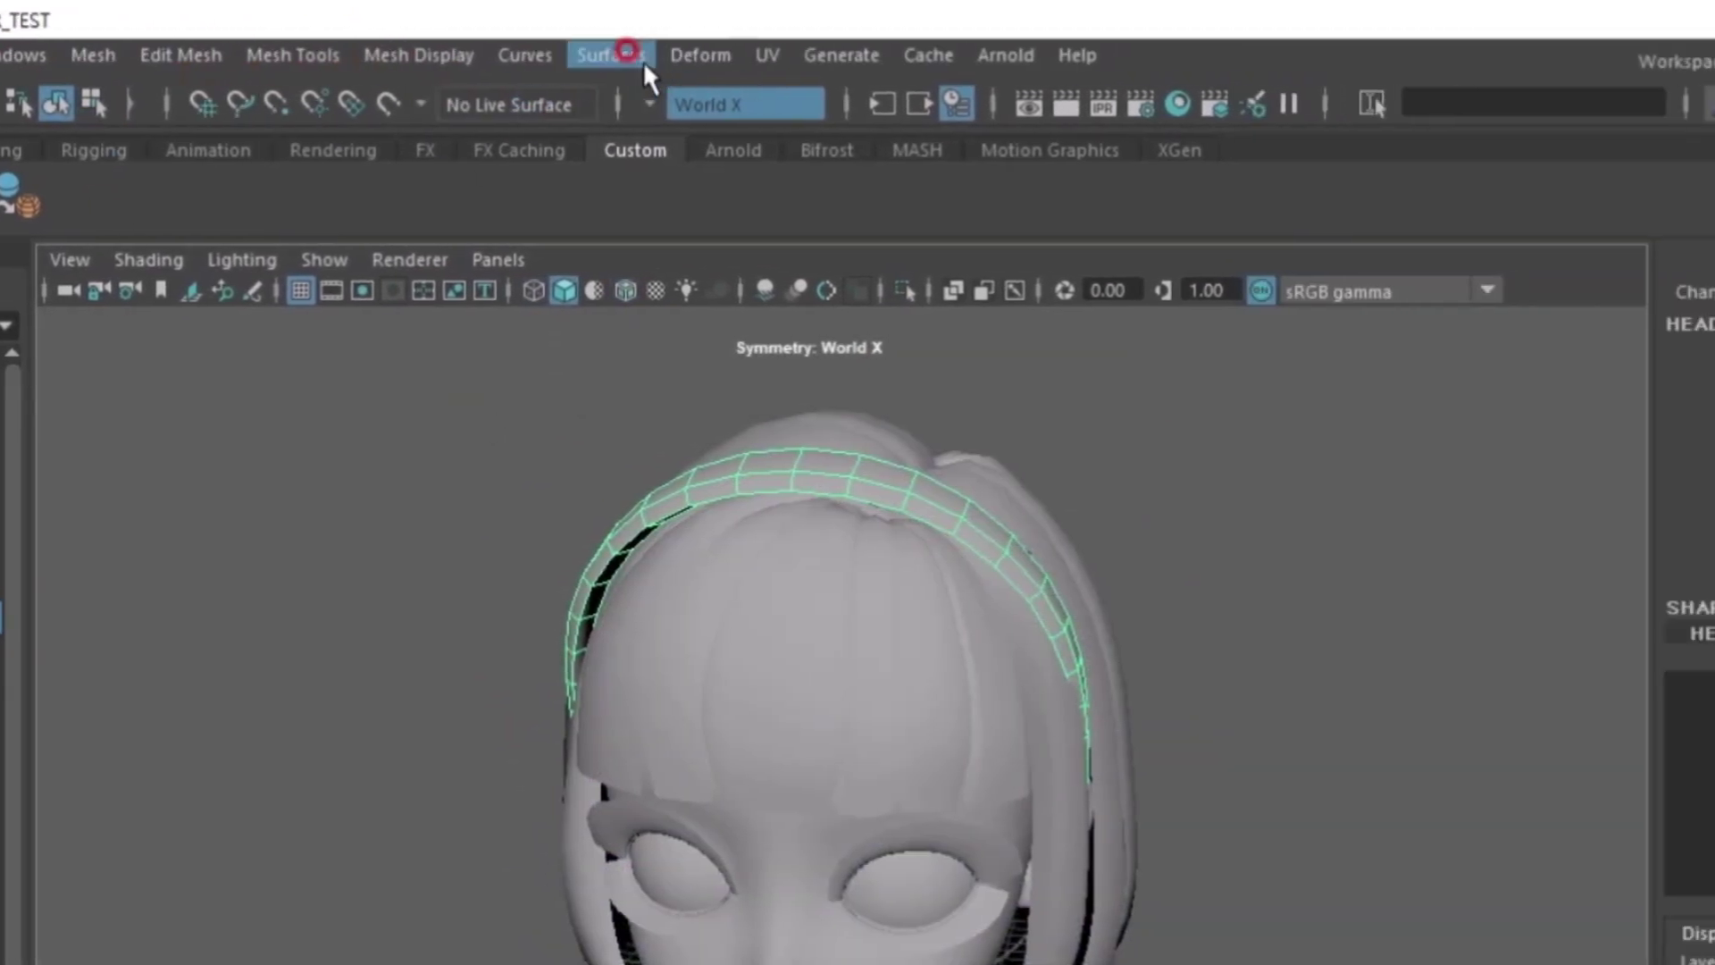
- Open the UV Editor beside the viewport and isolate the headband
left_click(727, 54)
left_click(785, 113)
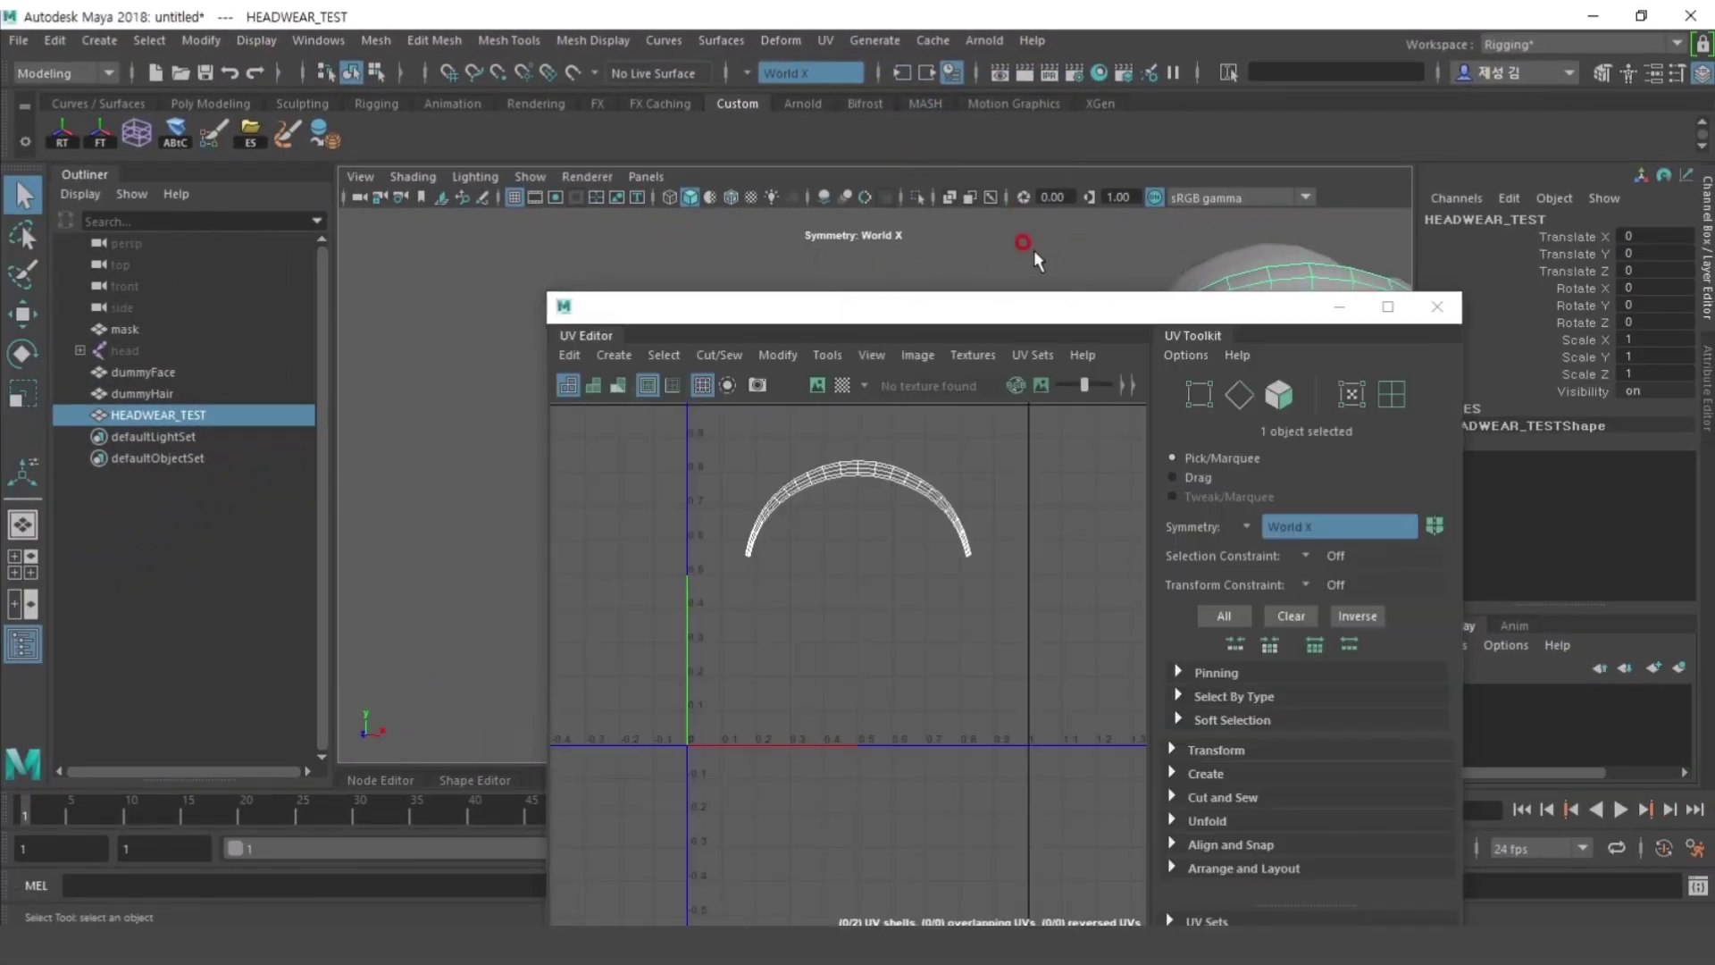
left_click_drag(1017, 290, 310, 235)
right_click_drag(1108, 438, 1050, 395, "alt")
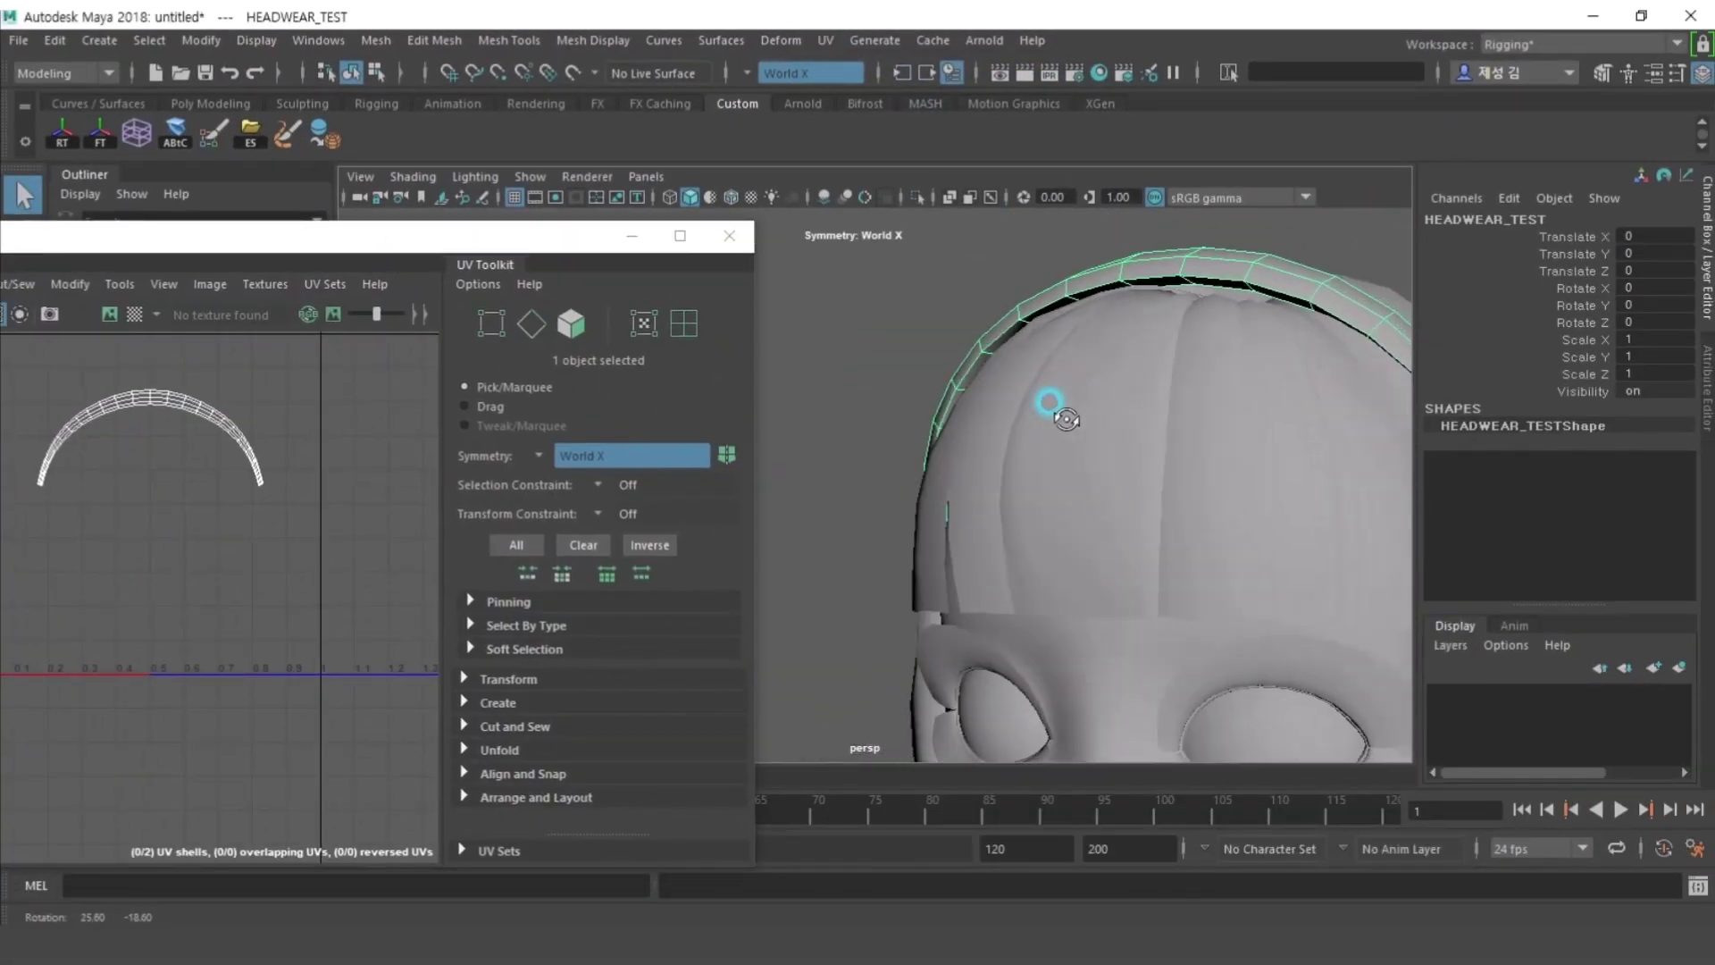
key("ctrl+1")
left_click_drag(1050, 394, 1119, 487, "alt")
- Cut a UV seam along a headband edge loop and turn symmetry off
key("F10")
double_click(954, 351)
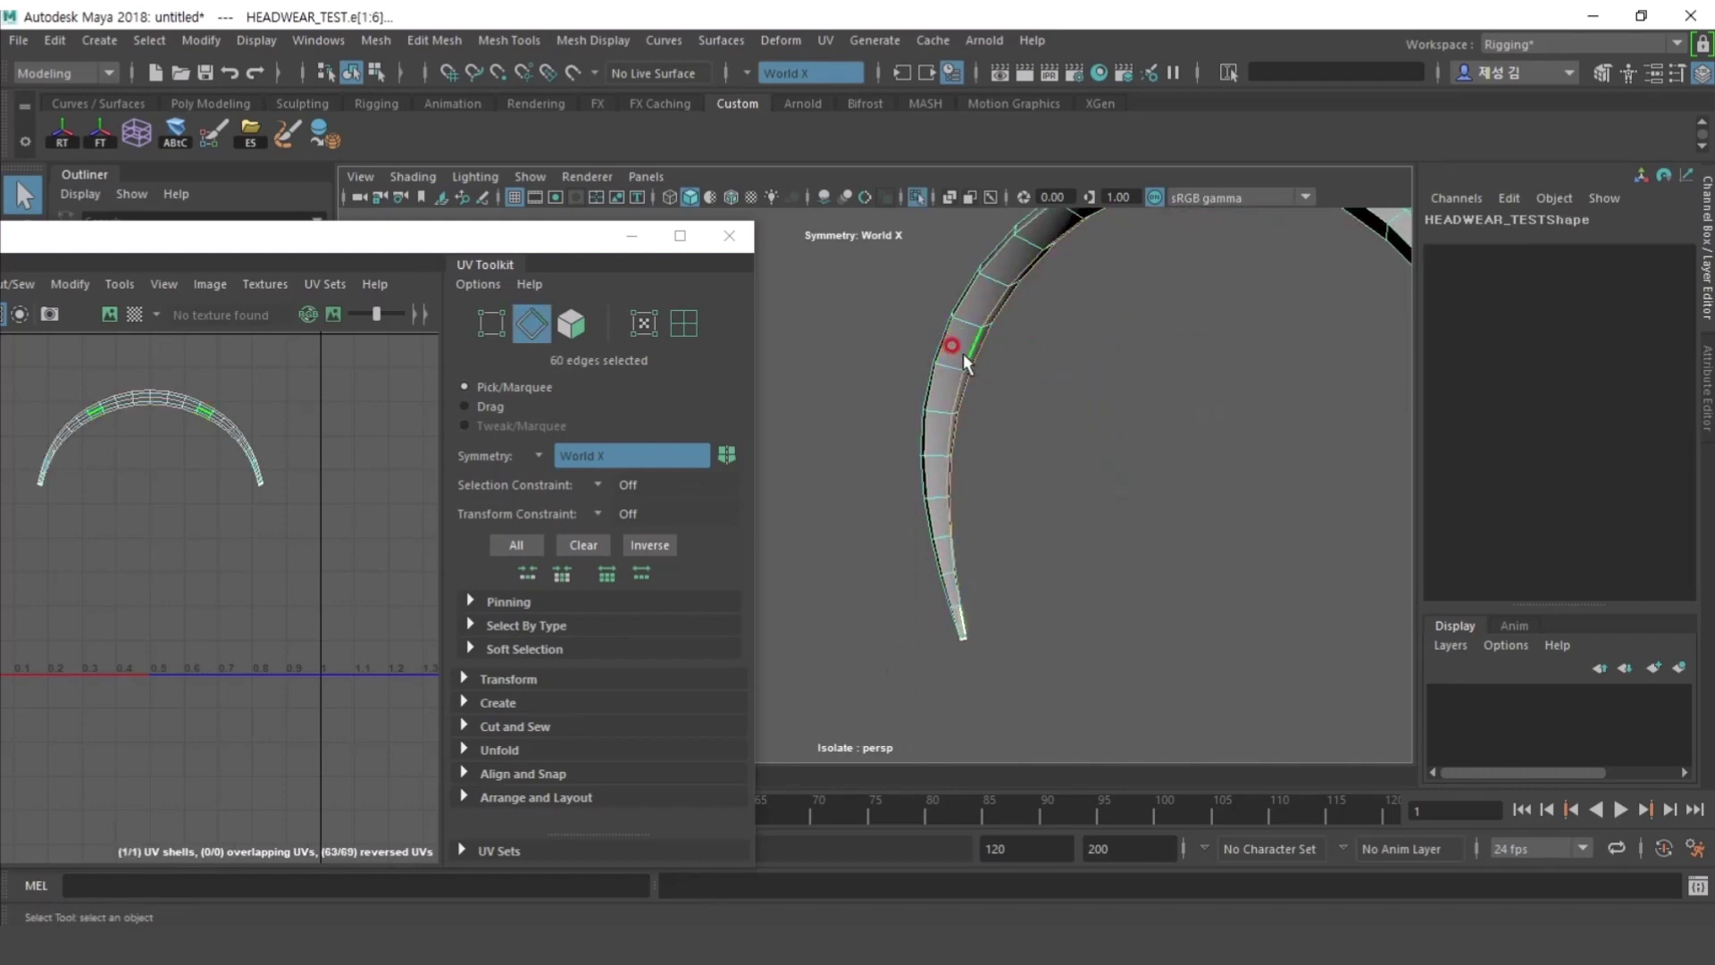
left_click(179, 571)
right_click_drag(361, 457, 164, 636, "shift")
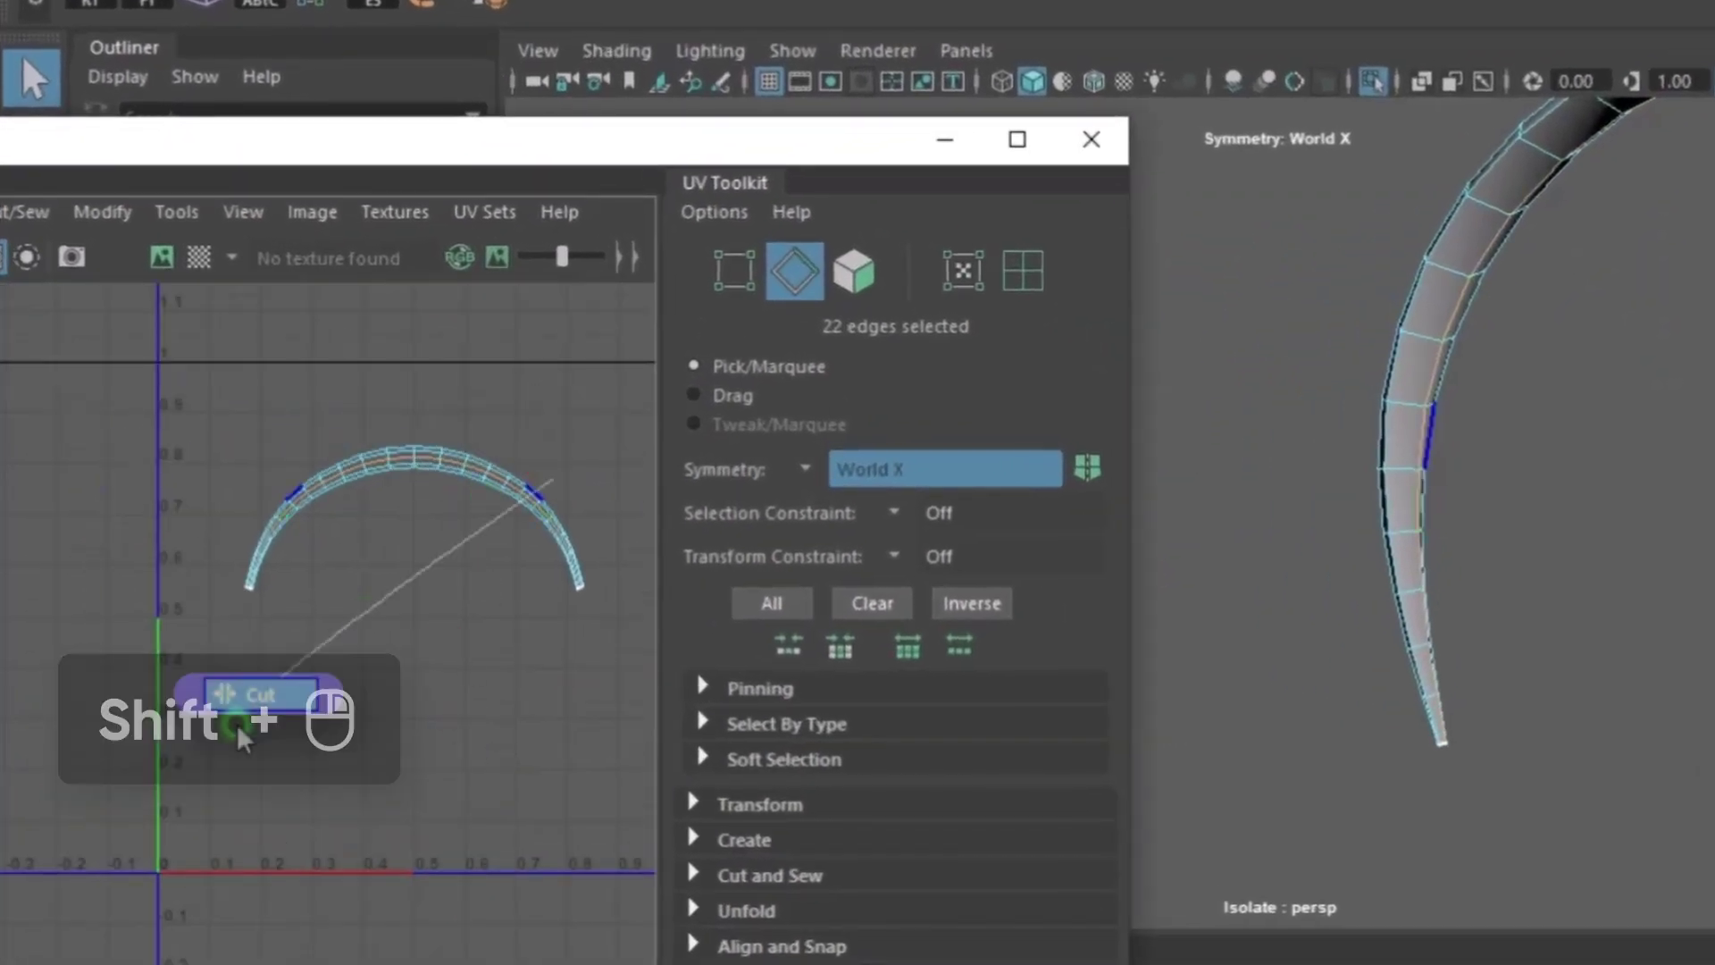
right_click_drag(243, 740, 250, 725, "shift")
middle_click_drag(452, 736, 384, 804, "alt")
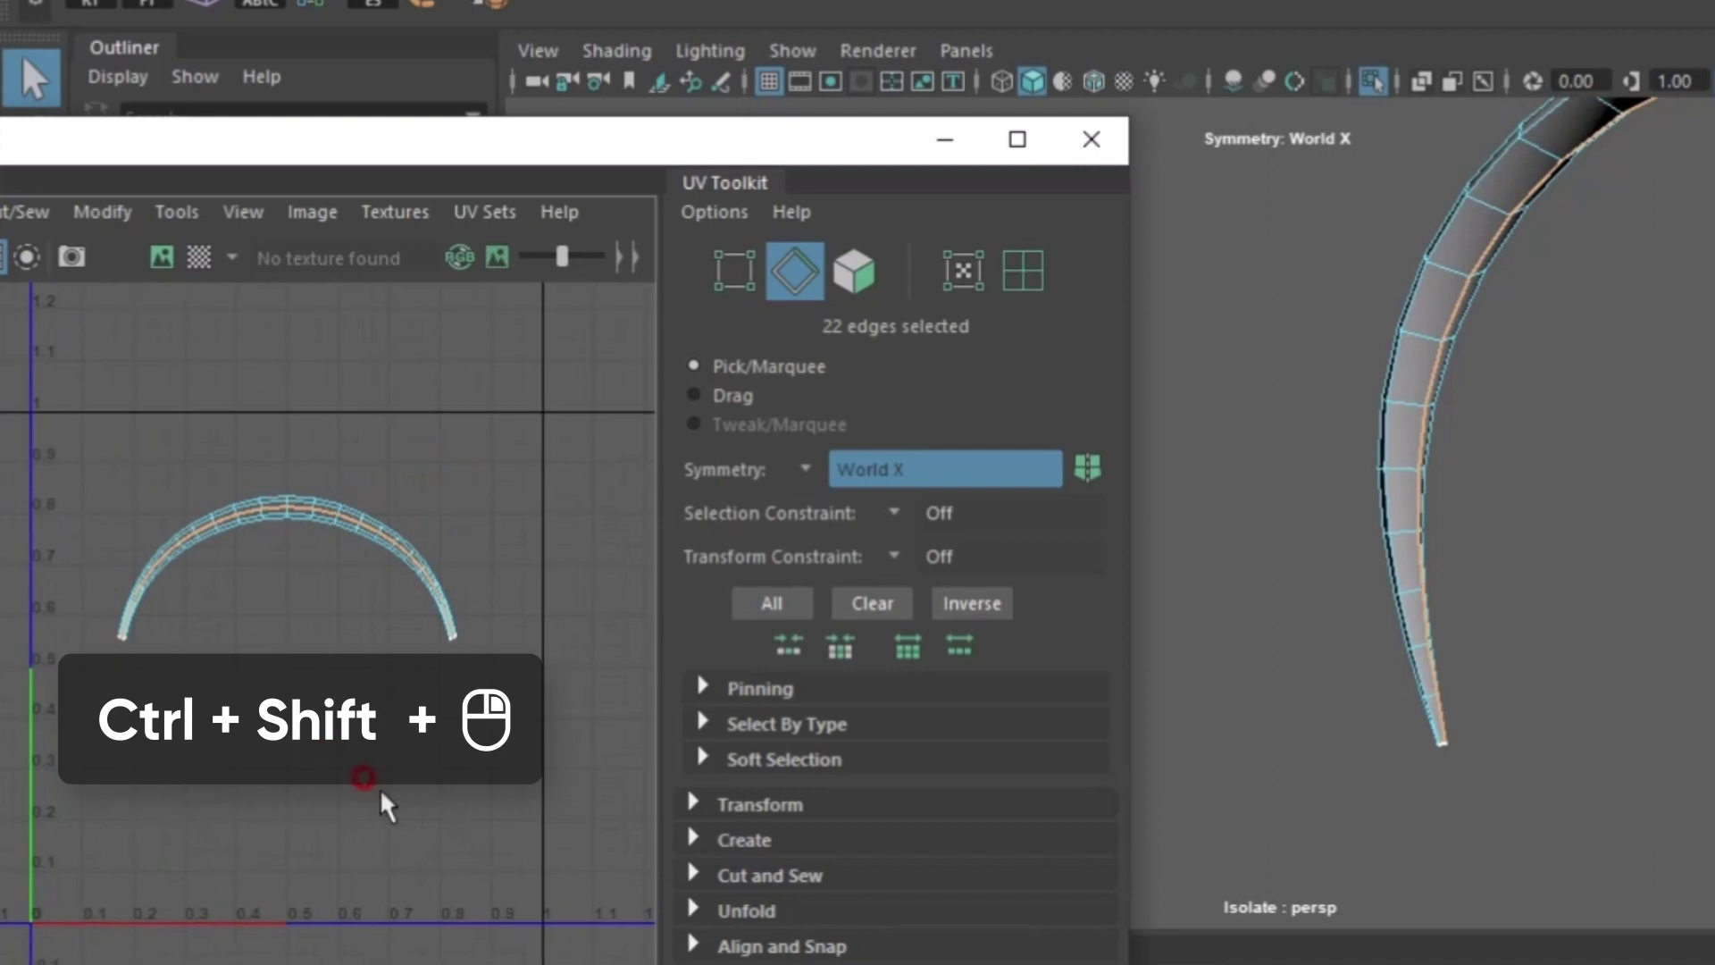
right_click_drag(429, 835, 411, 420, "ctrl+shift")
right_click_drag(409, 613, 320, 567)
- Unfold the headband UVs into a flat strip and fit it into the 0–1 square
right_click_drag(503, 511, 506, 515, "shift")
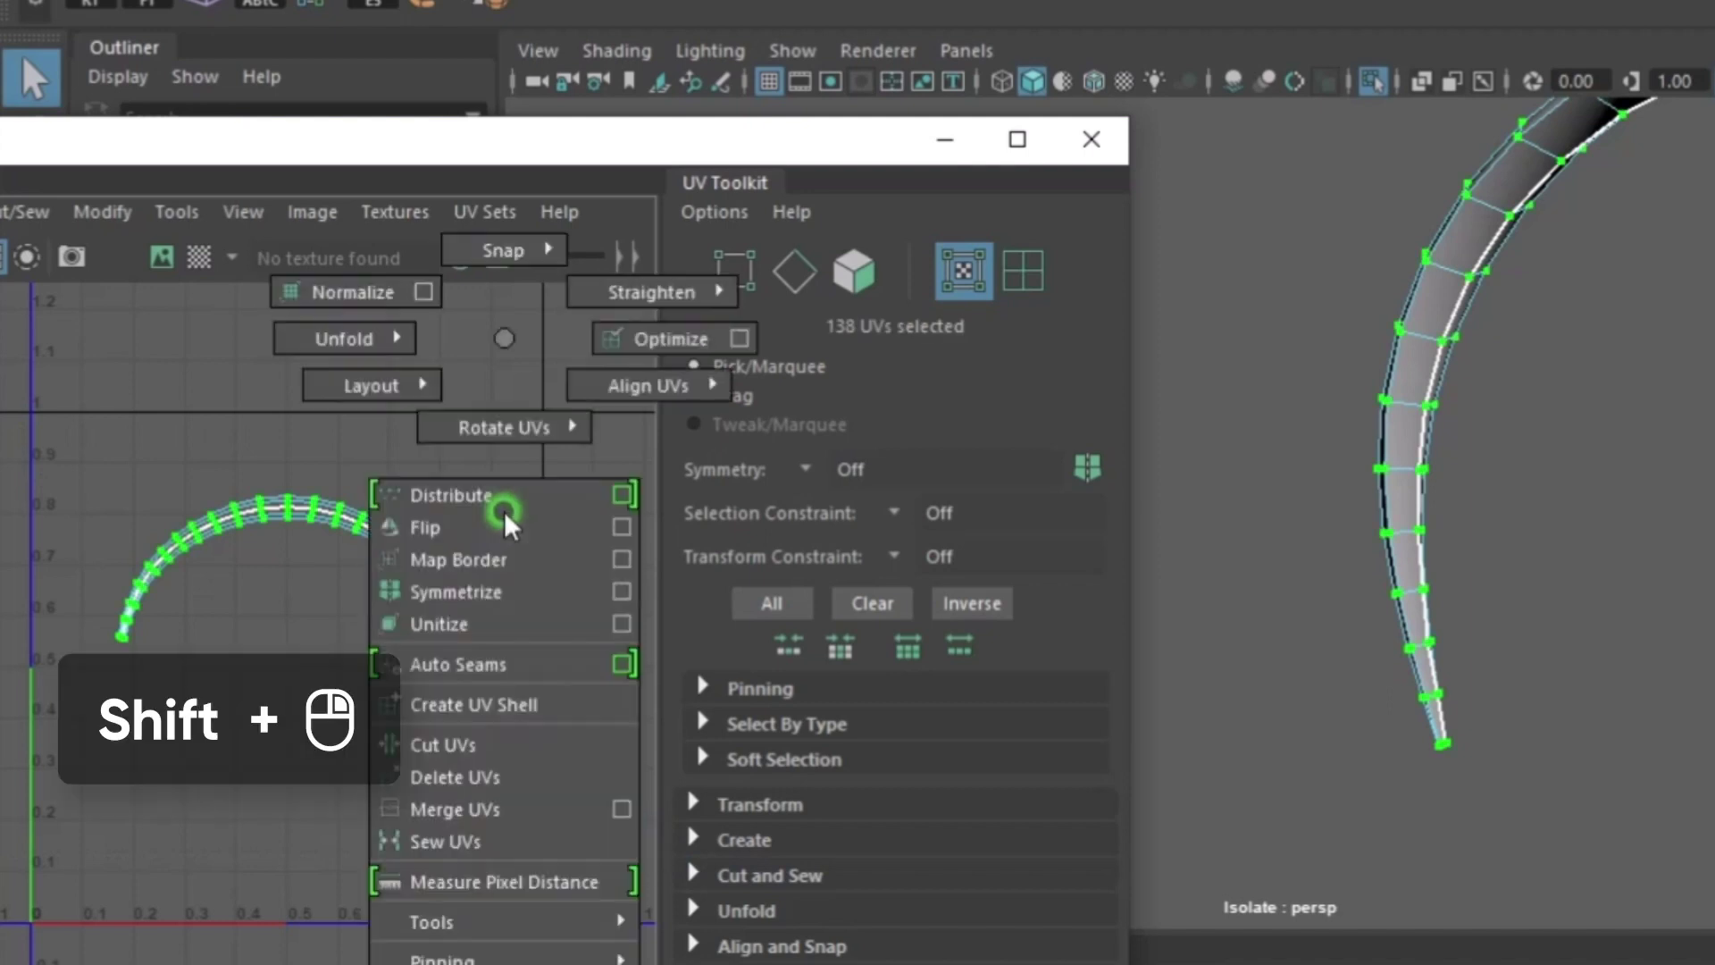
right_click_drag(243, 507, 259, 458, "shift")
right_click_drag(277, 306, 4, 317, "shift")
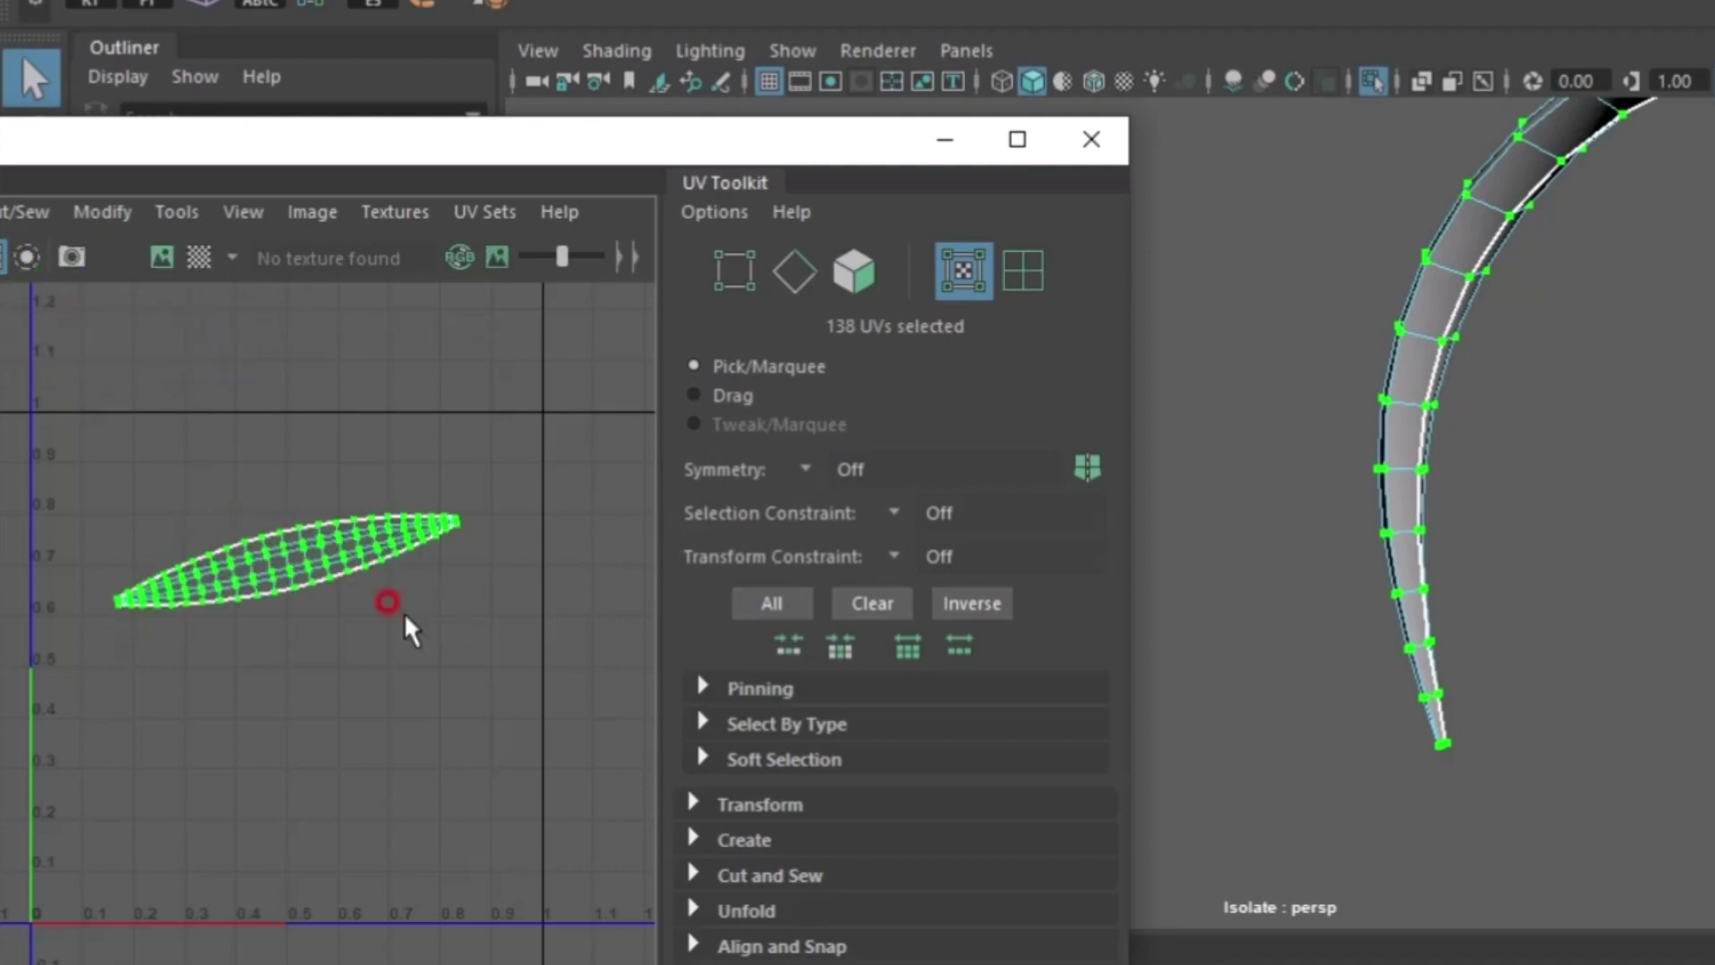
left_click_drag(286, 572, 290, 711)
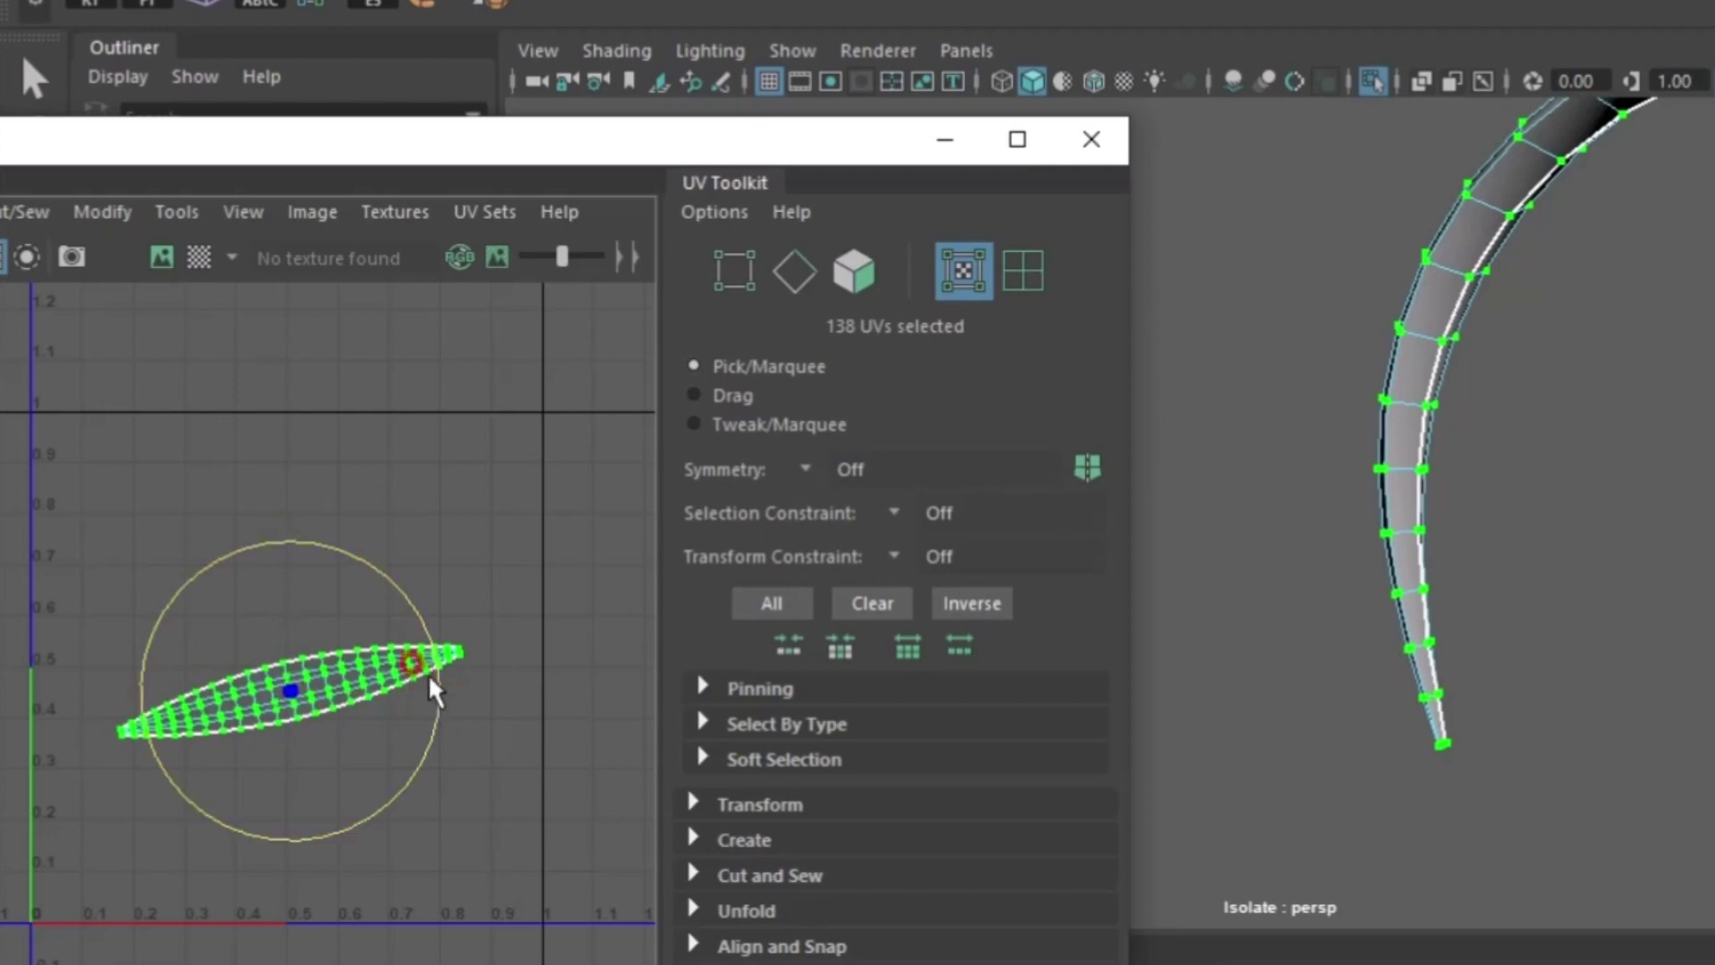
left_click_drag(431, 679, 421, 576)
- Save a UV snapshot to D:/Backup/uv.iff, overwriting the existing file
key("F8")
left_click(443, 150)
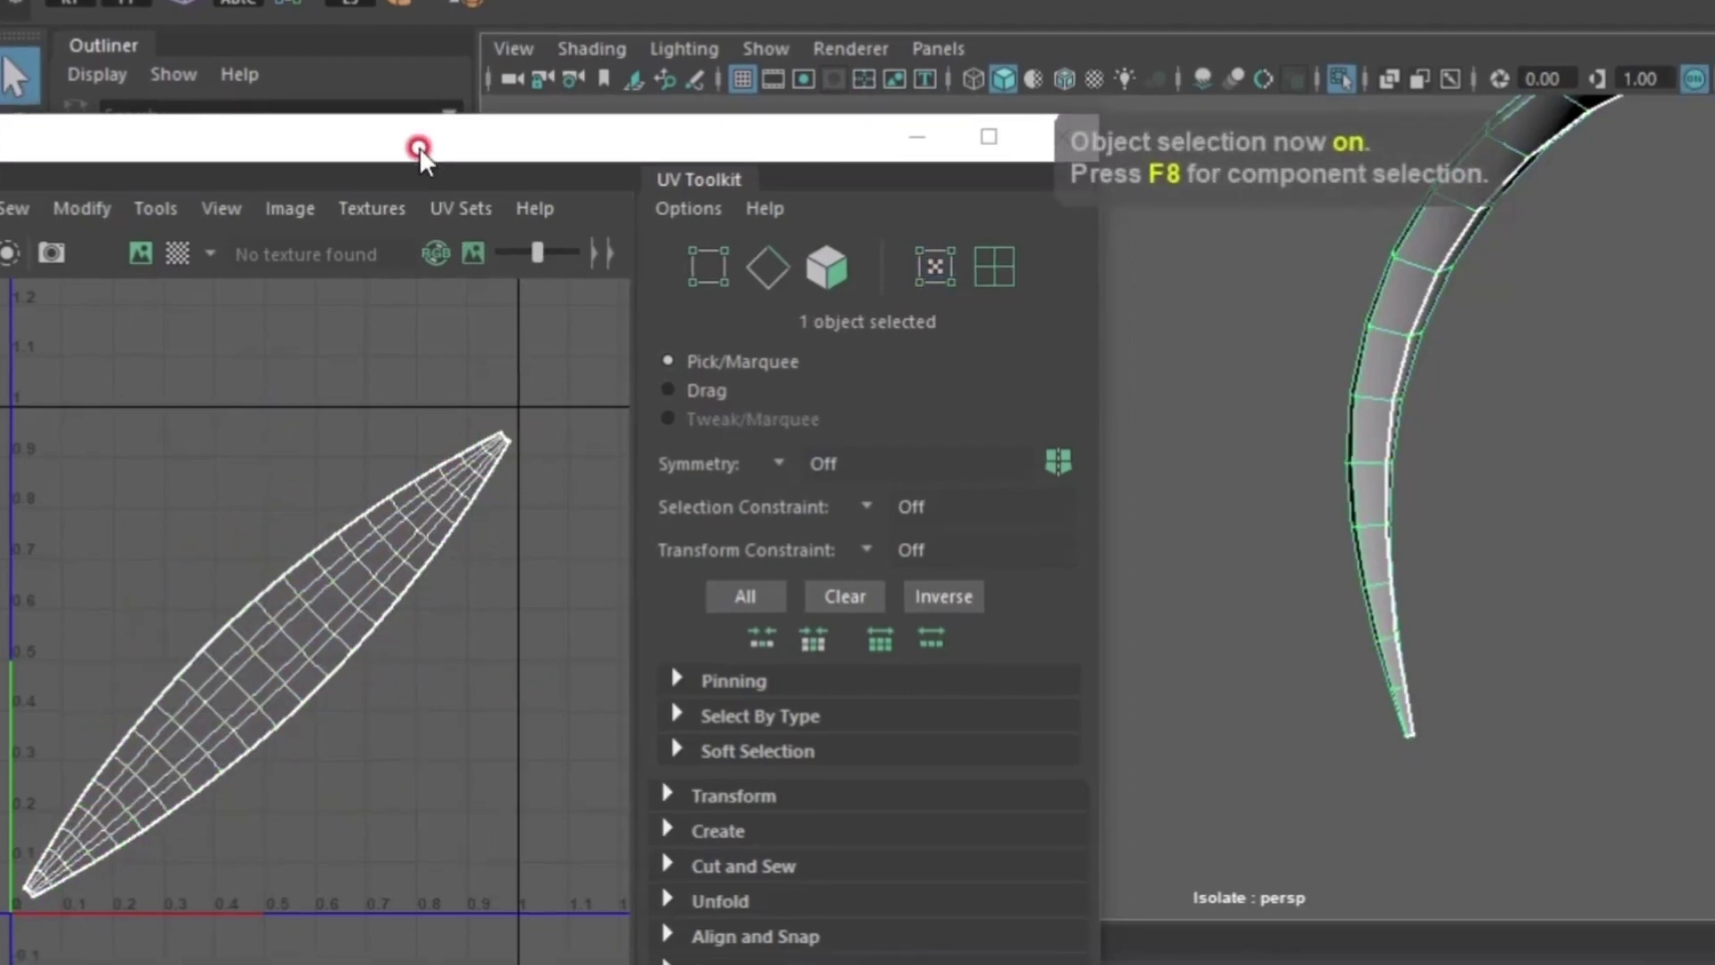
left_click_drag(420, 147, 1067, 79)
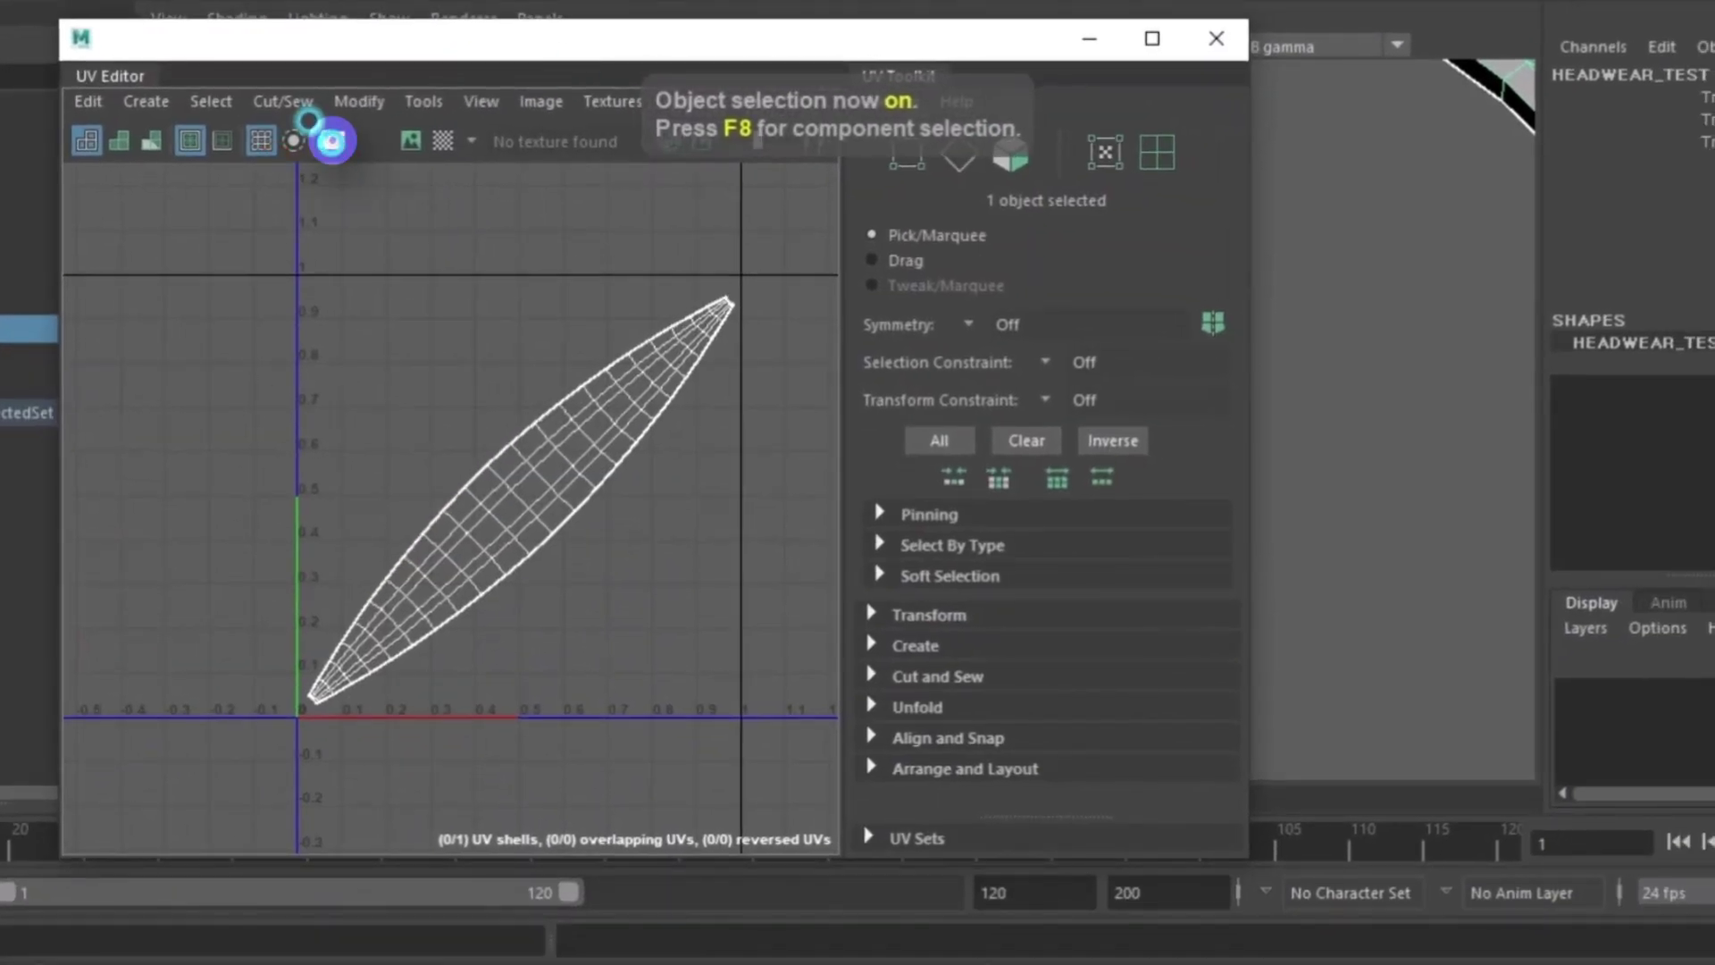
left_click(331, 140)
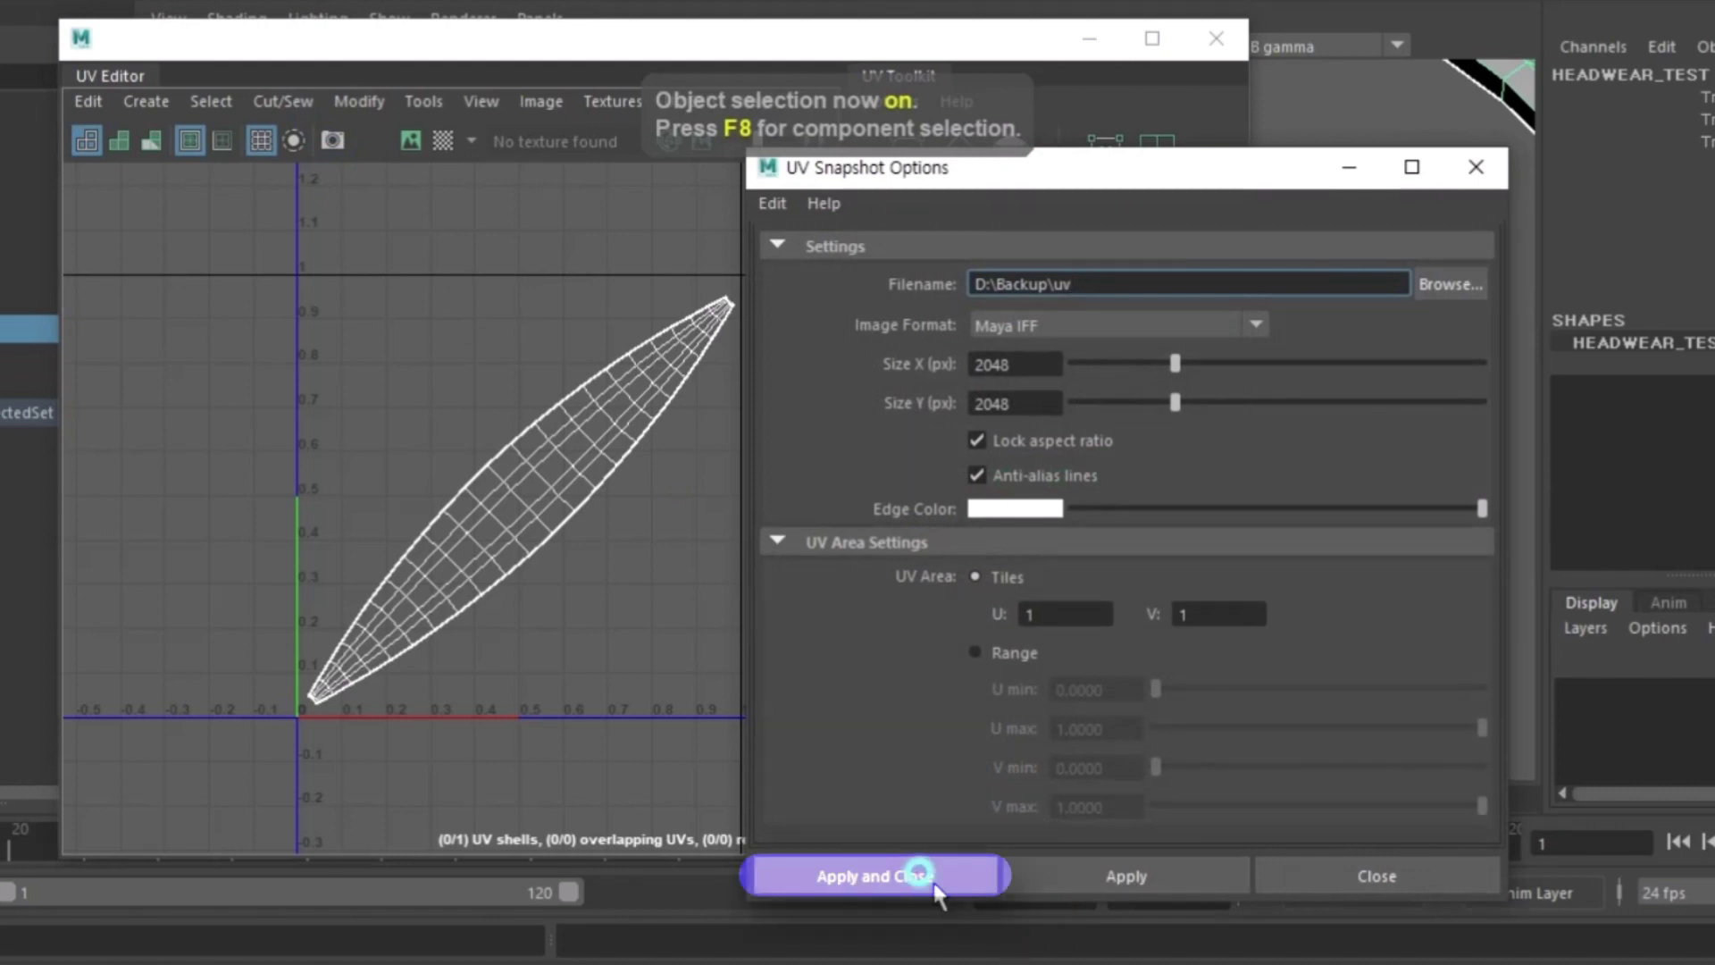
left_click(750, 433)
left_click(1222, 62)
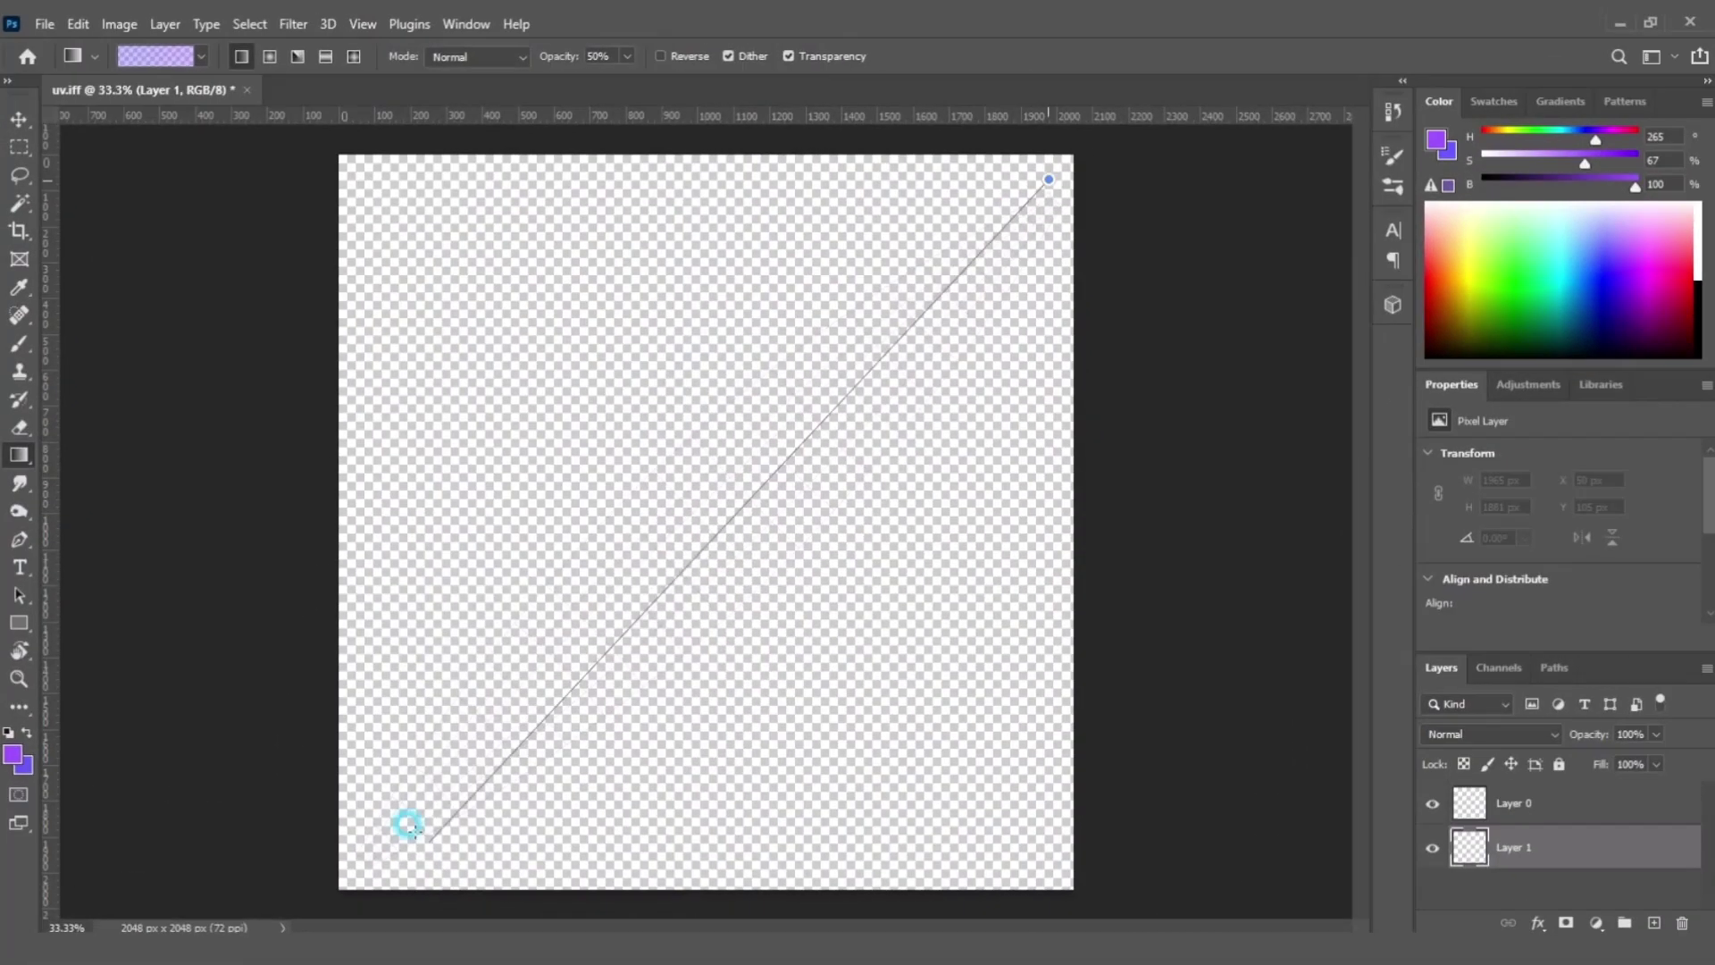
- Fill Layer 1 with a purple gradient, duplicate it, and add a Stroke style to Layer 0
left_click_drag(1045, 172, 1045, 172)
left_click(1470, 851)
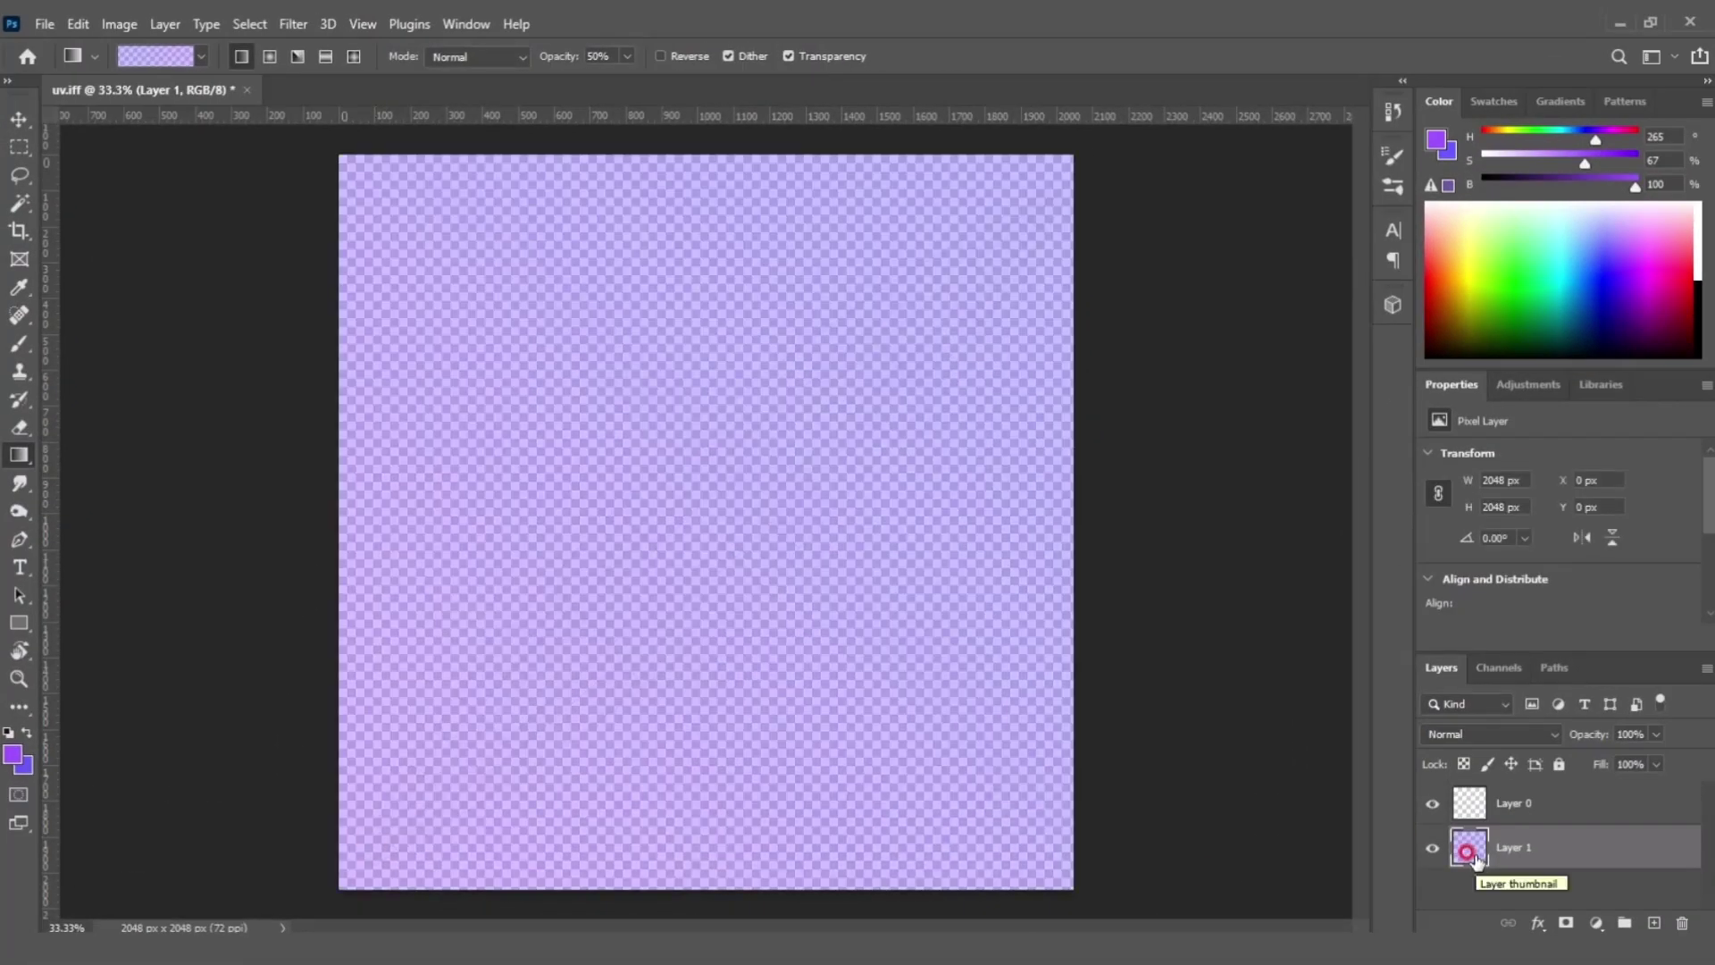
key("ctrl+j")
key("ctrl+j")
key("ctrl+j")
key("ctrl+j")
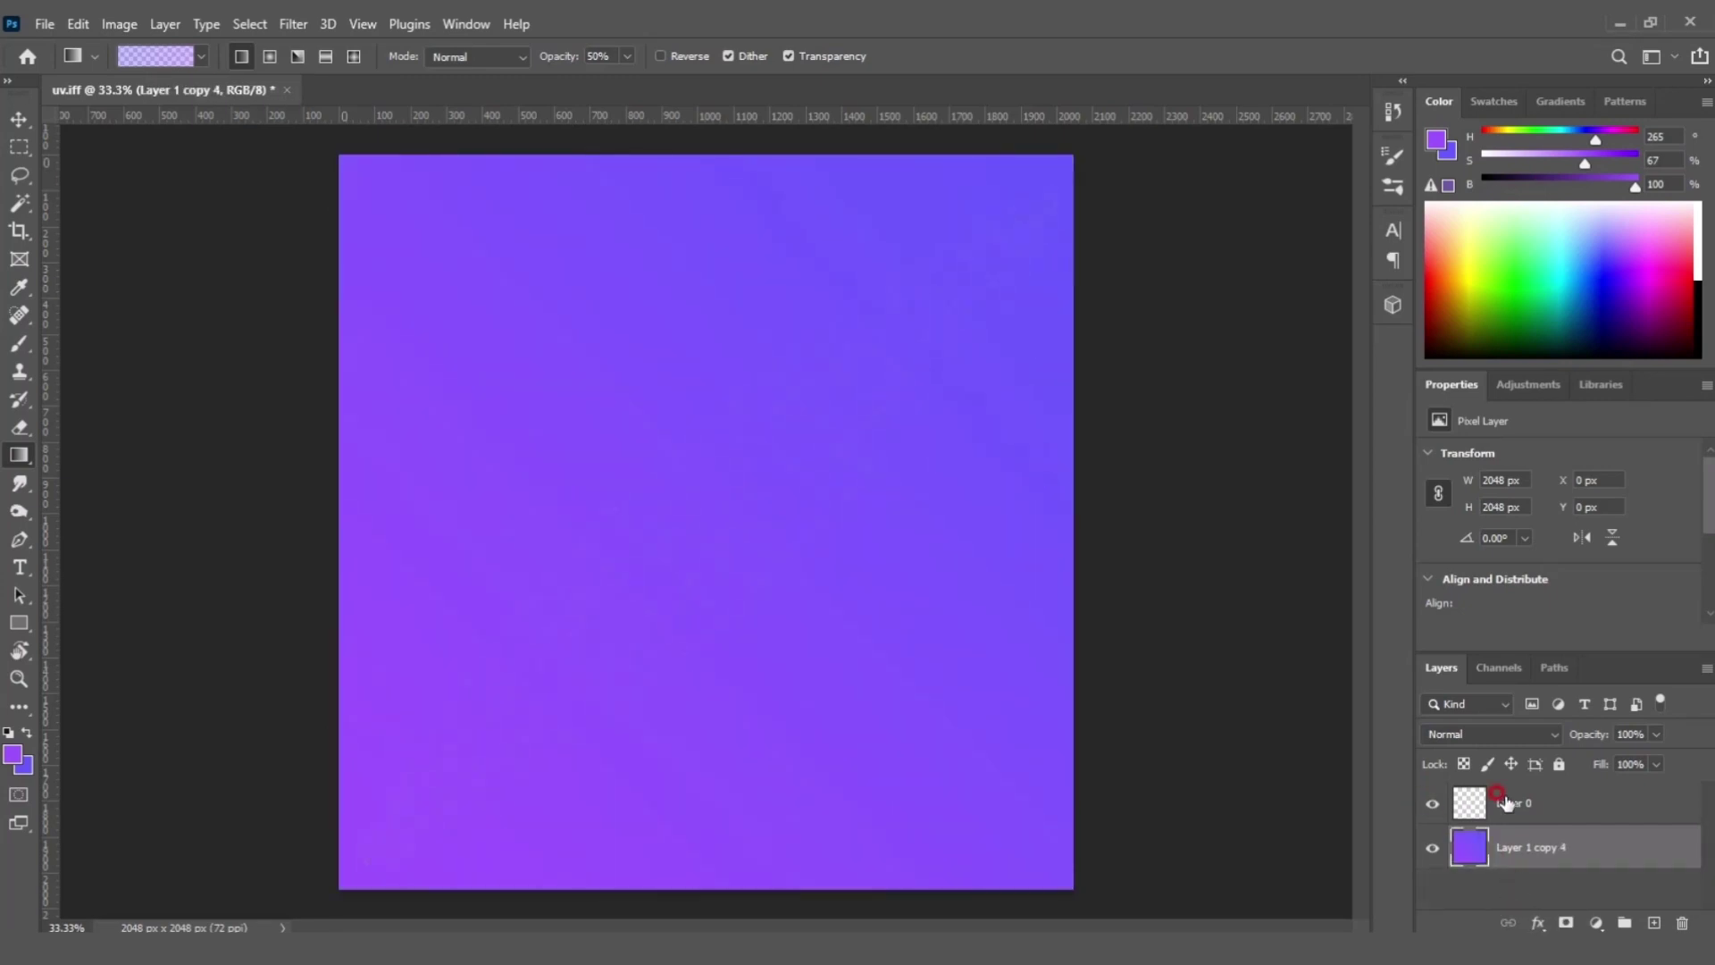
left_click(1507, 803)
double_click(1570, 803)
left_click(761, 440)
key("Return")
- On a new layer, paint a white vertical stripe and copy it repeatedly leftward across the canvas
left_click(1572, 894)
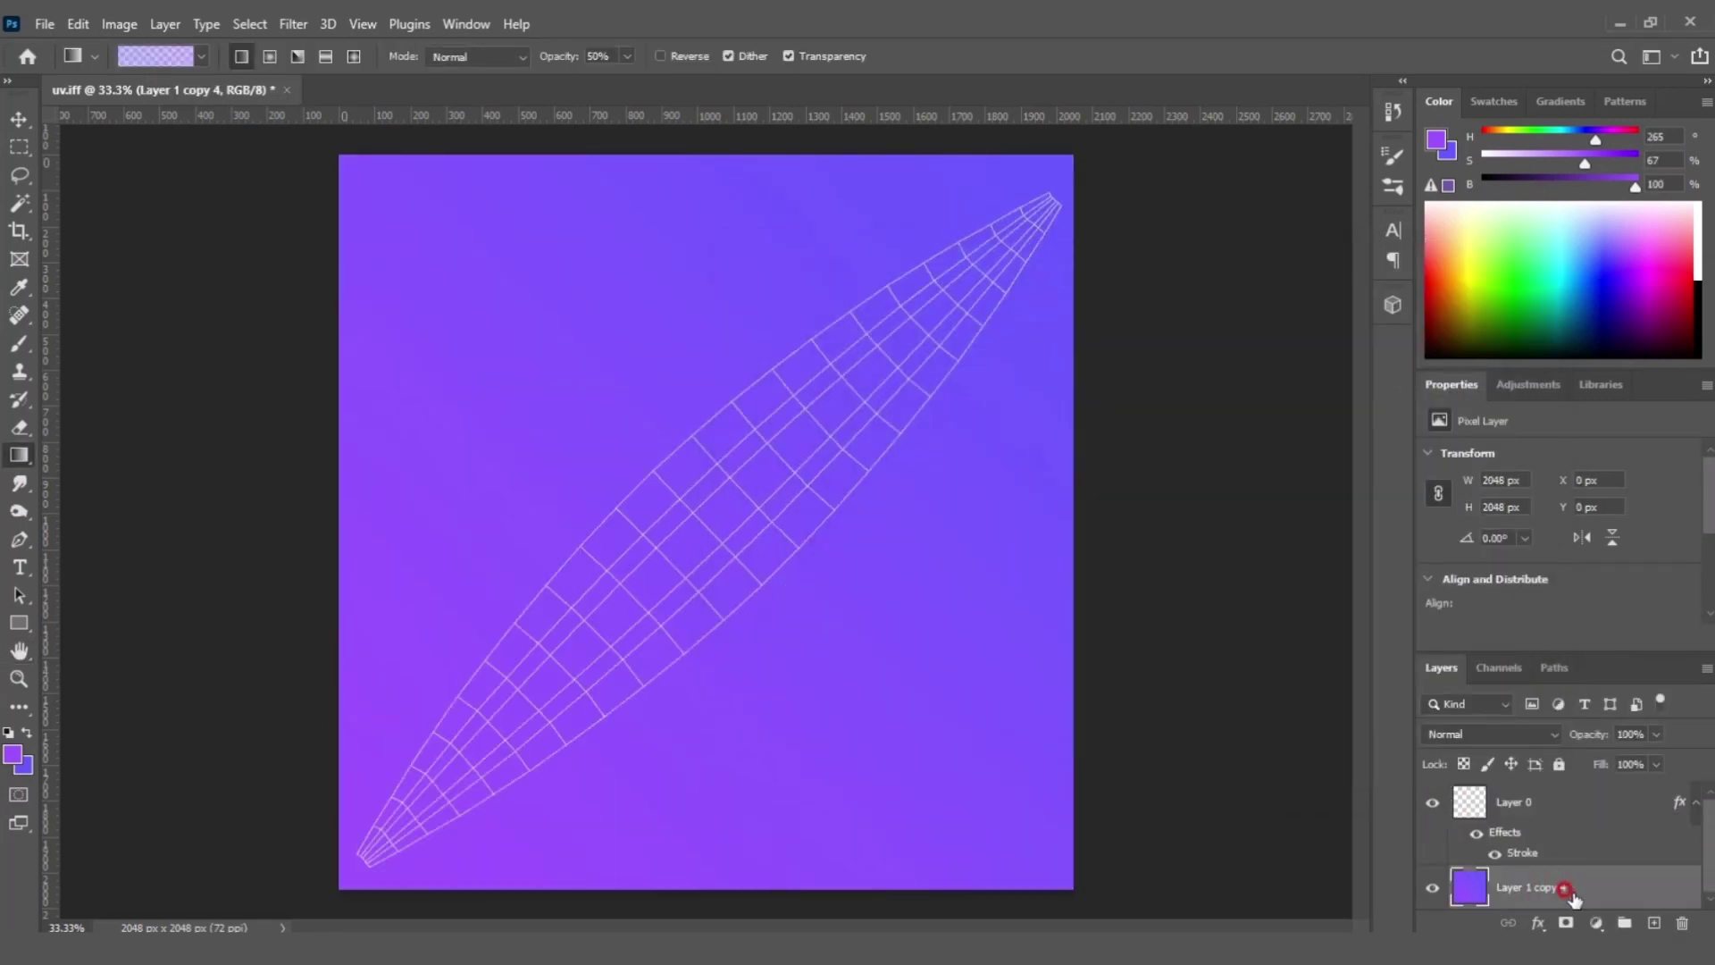
left_click(1654, 923)
left_click_drag(1569, 162, 1481, 161)
key("b")
left_click_drag(1024, 159, 1028, 884, "shift")
key("v")
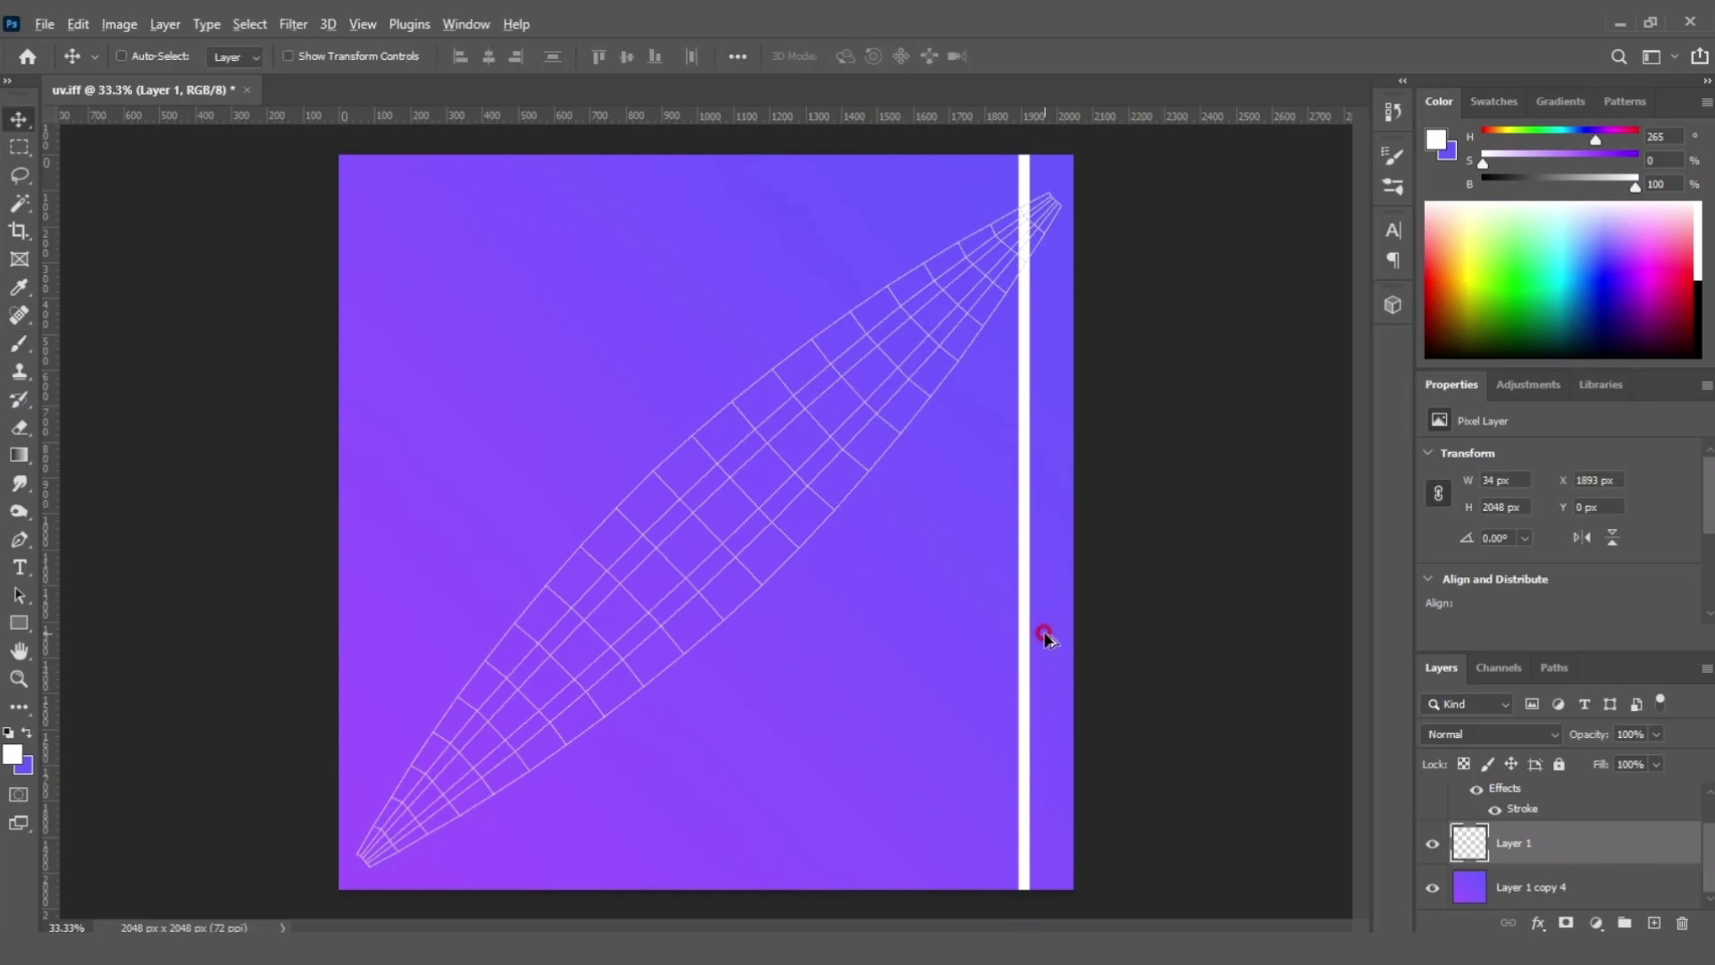
mouse_move(1046, 635)
left_mouse_down("alt")
mouse_move(1011, 696)
mouse_move(888, 732)
mouse_move(651, 774)
mouse_move(322, 785)
left_mouse_up("alt")
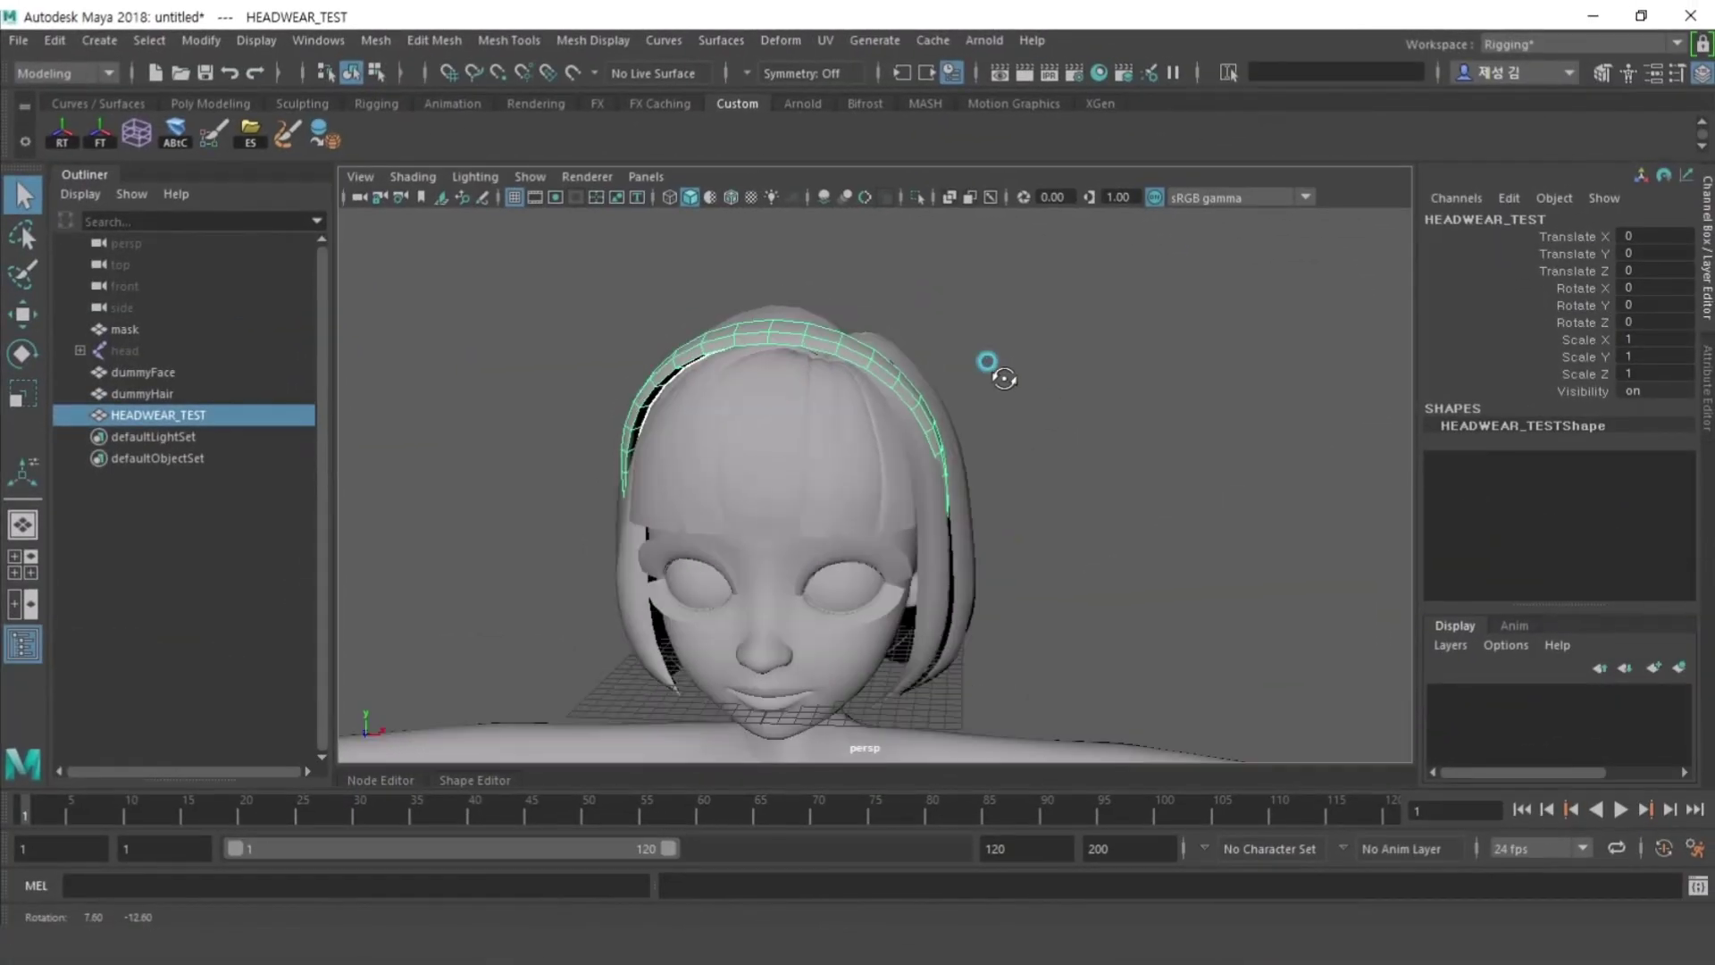
- Map HEADWEAR_TEST_col.png from Downloads to the headband material's colour and preview it
key("ctrl+a")
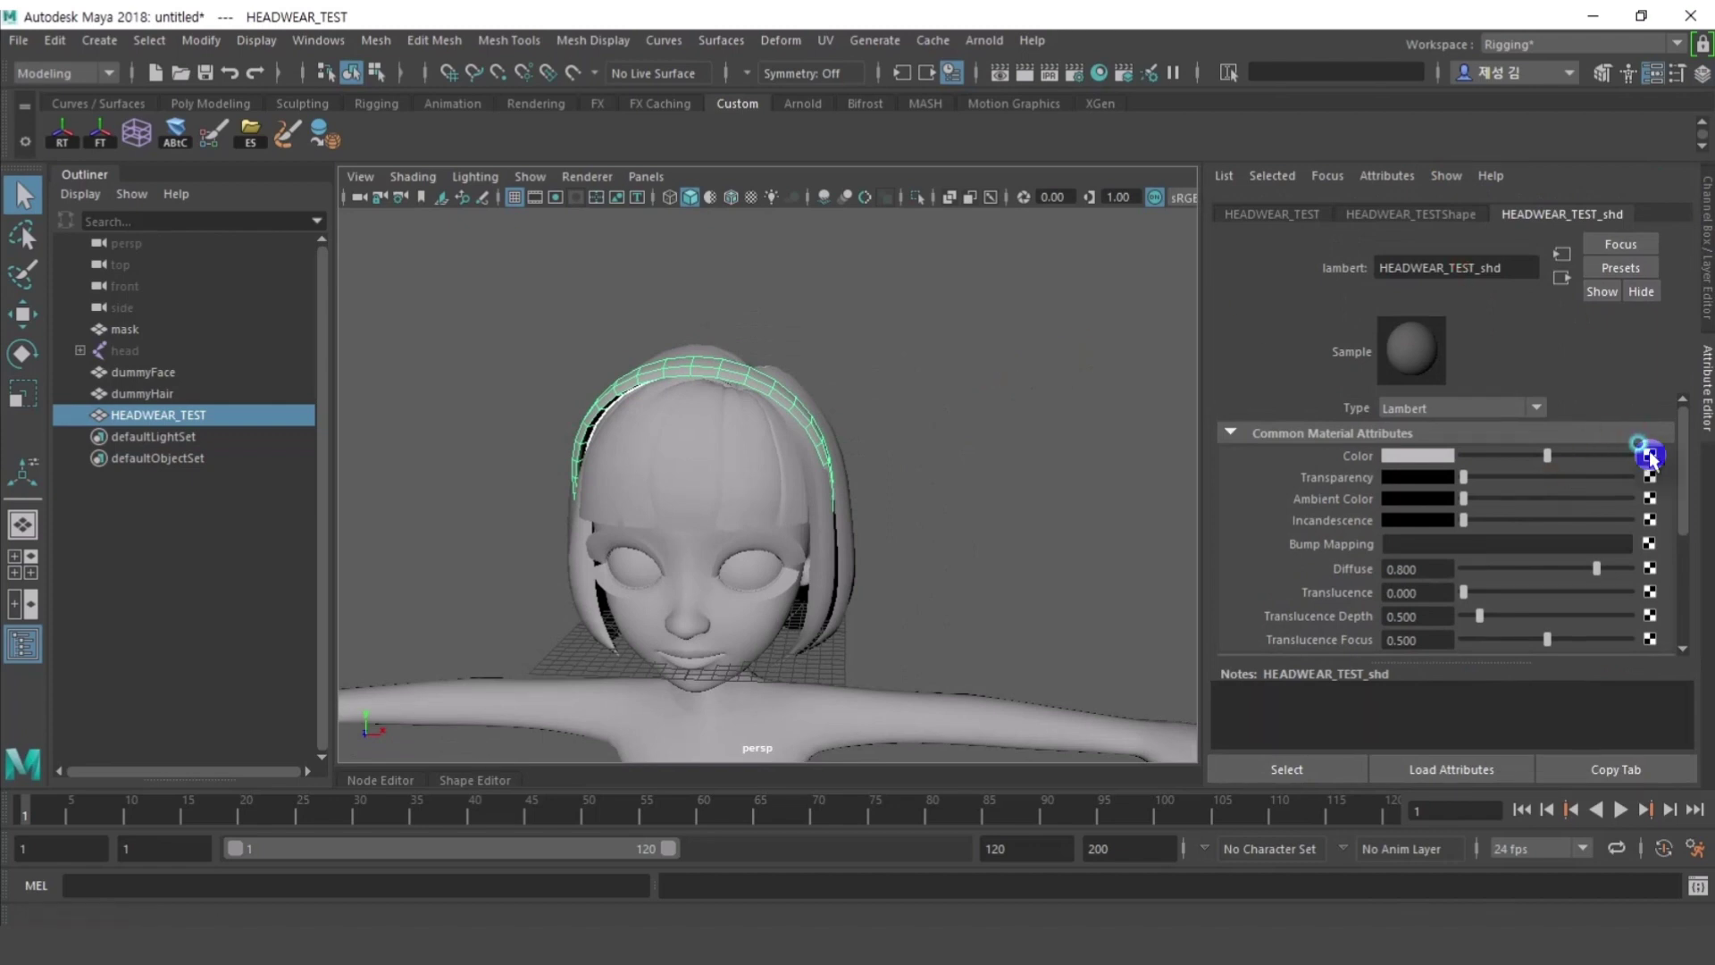
left_click(1650, 457)
left_click(1108, 699)
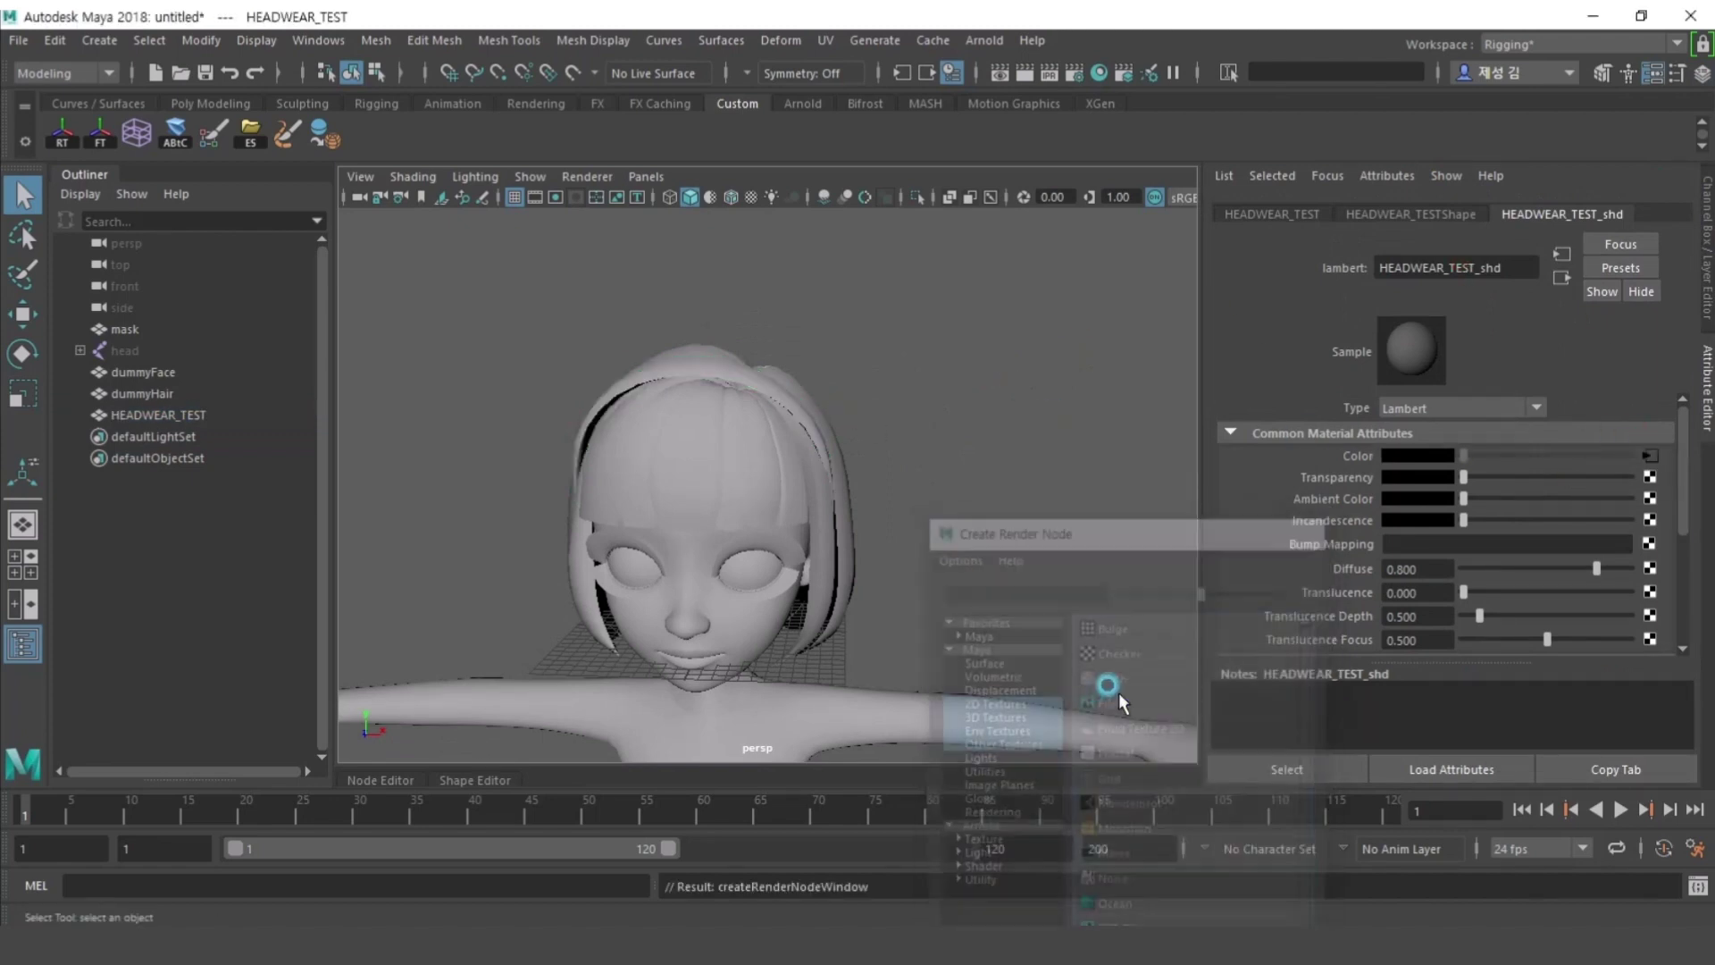
left_click(1656, 506)
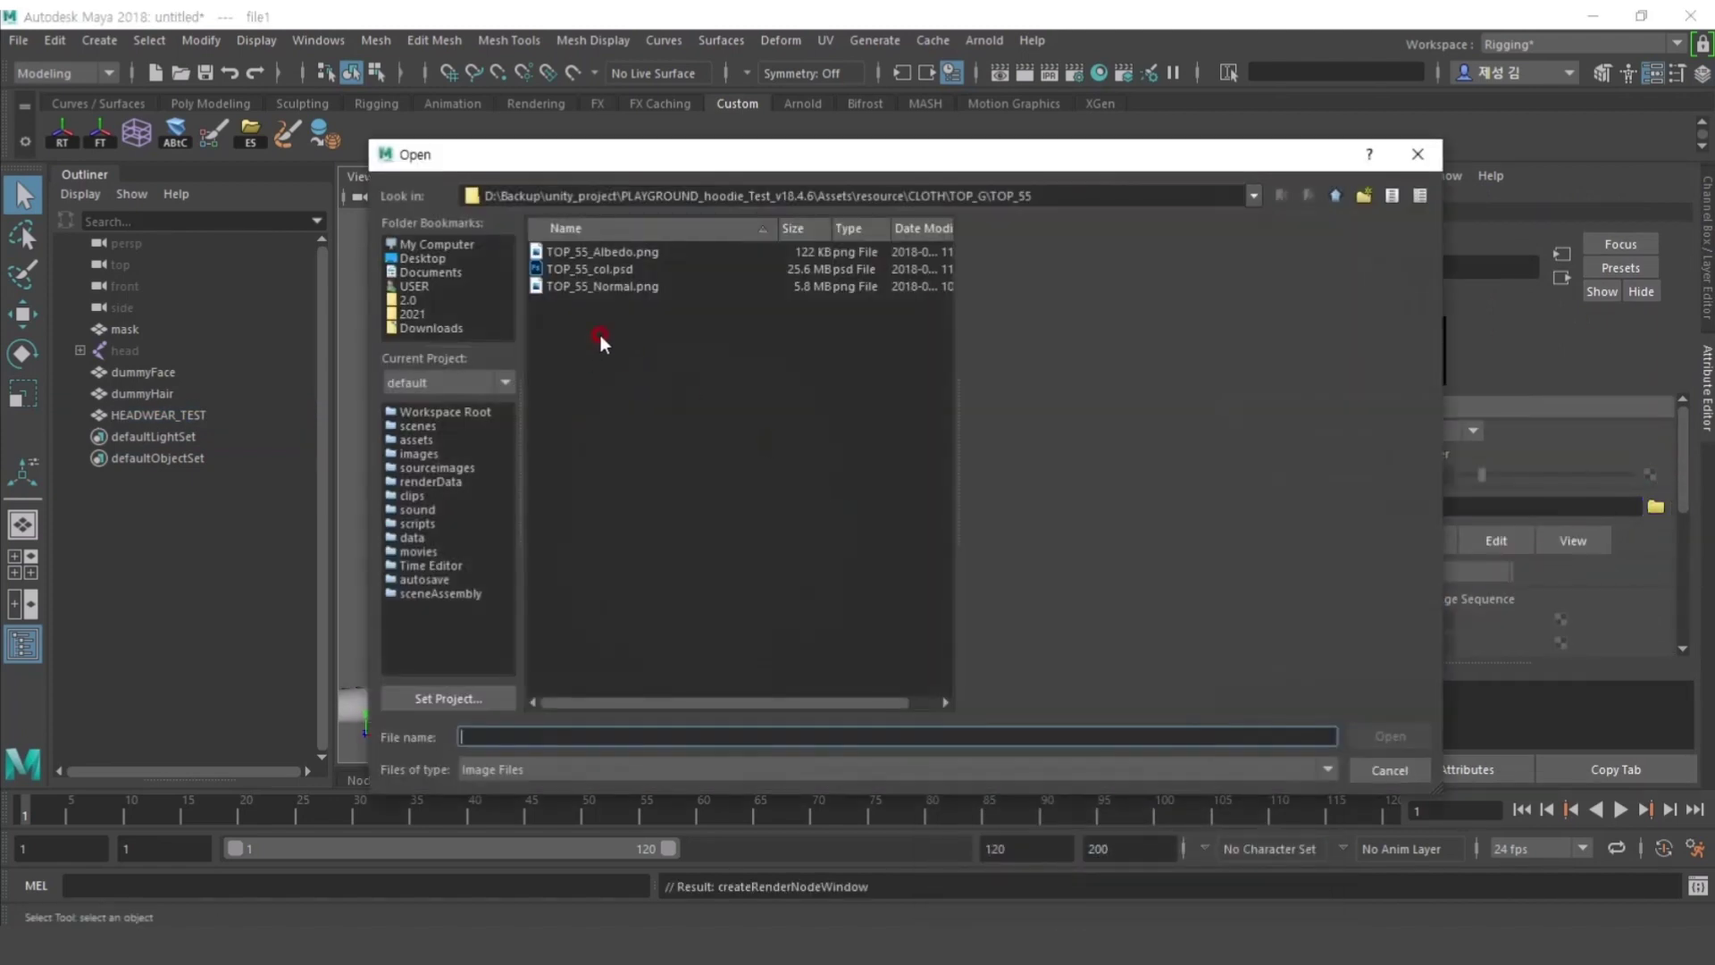
left_click(419, 328)
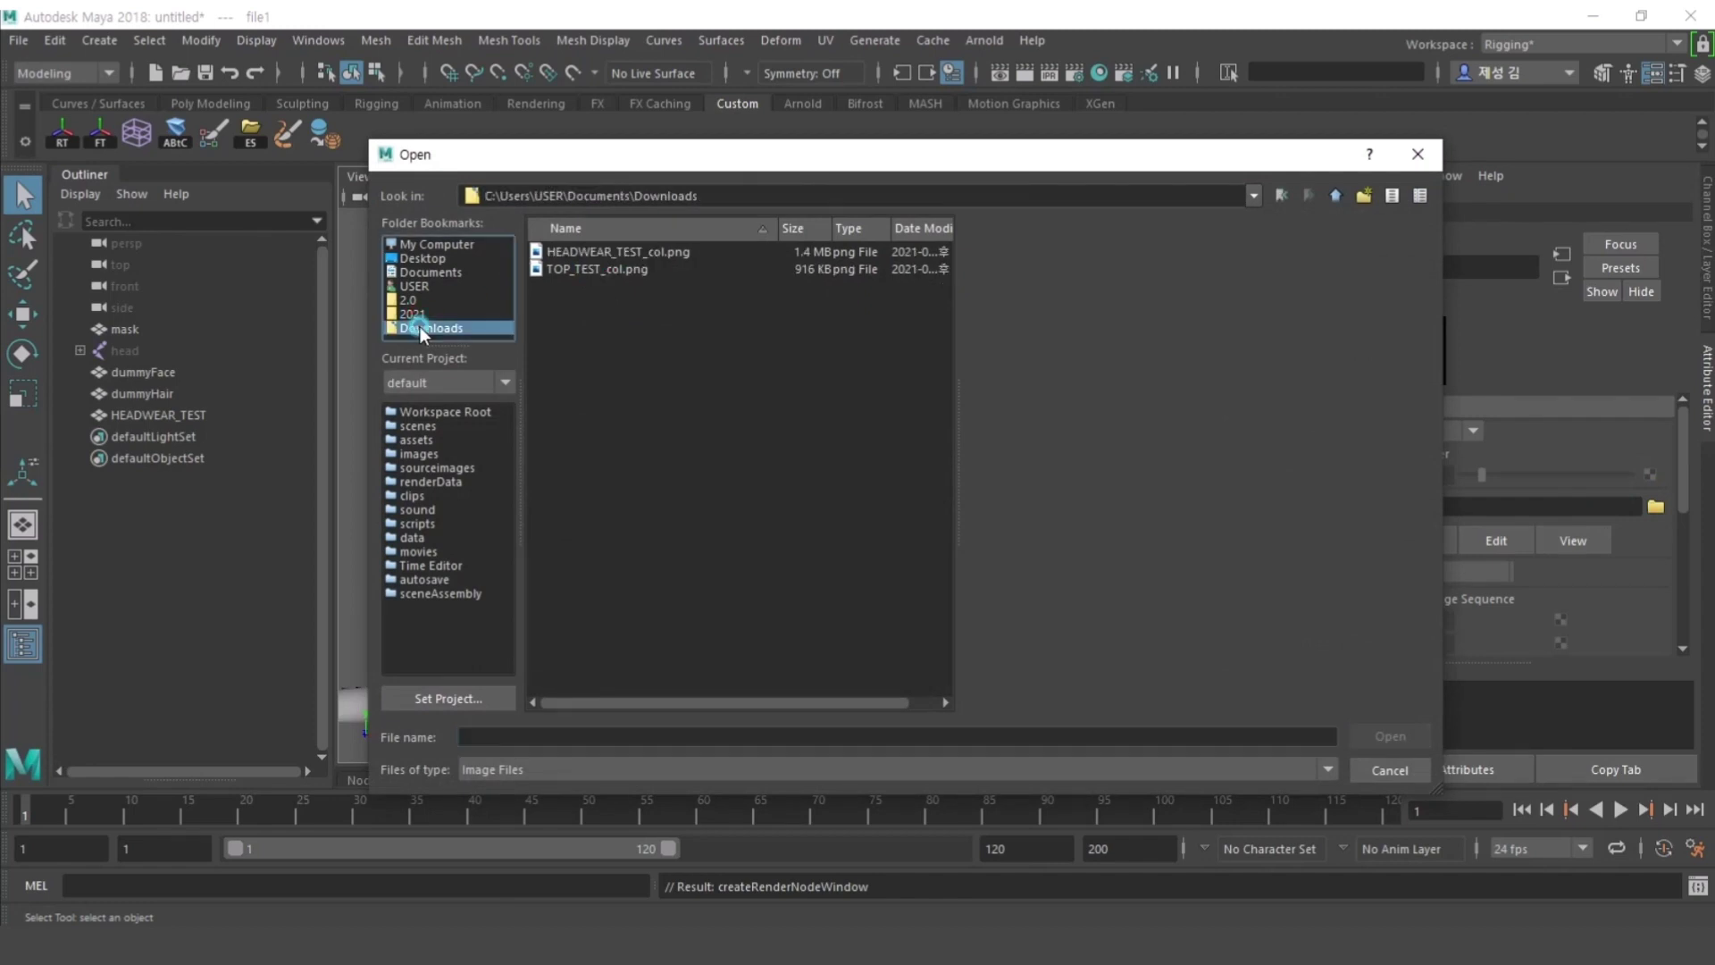
double_click(590, 253)
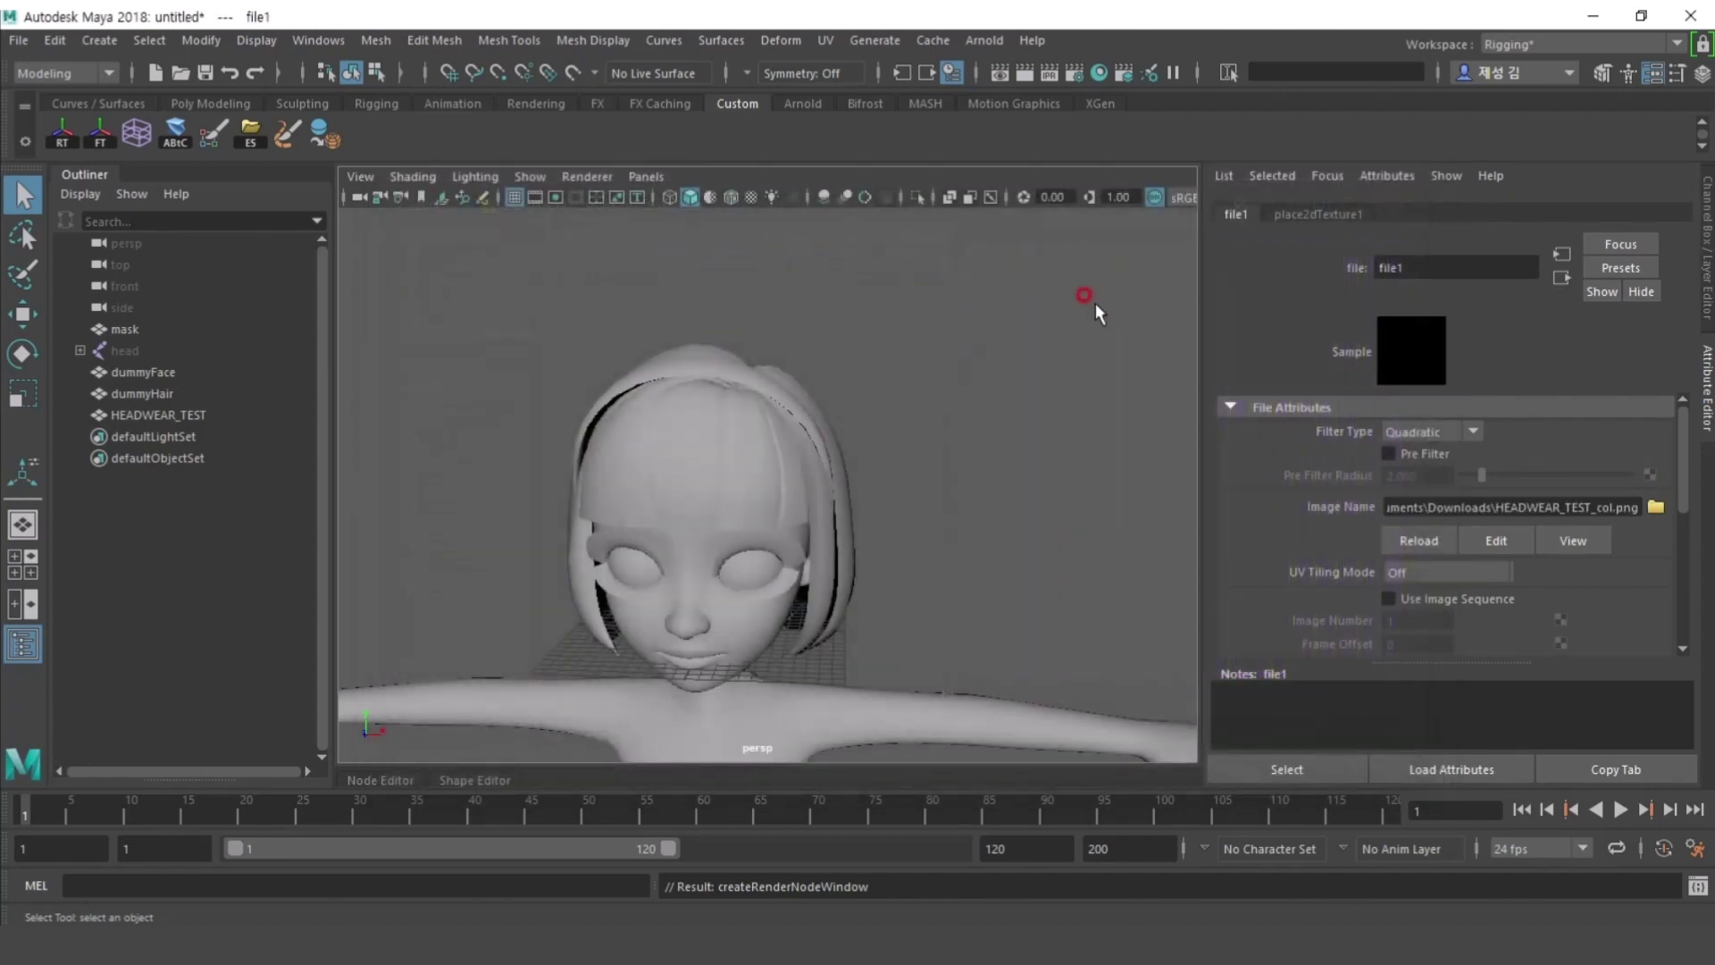
left_click(1093, 302)
left_click_drag(893, 500, 785, 497, "alt")
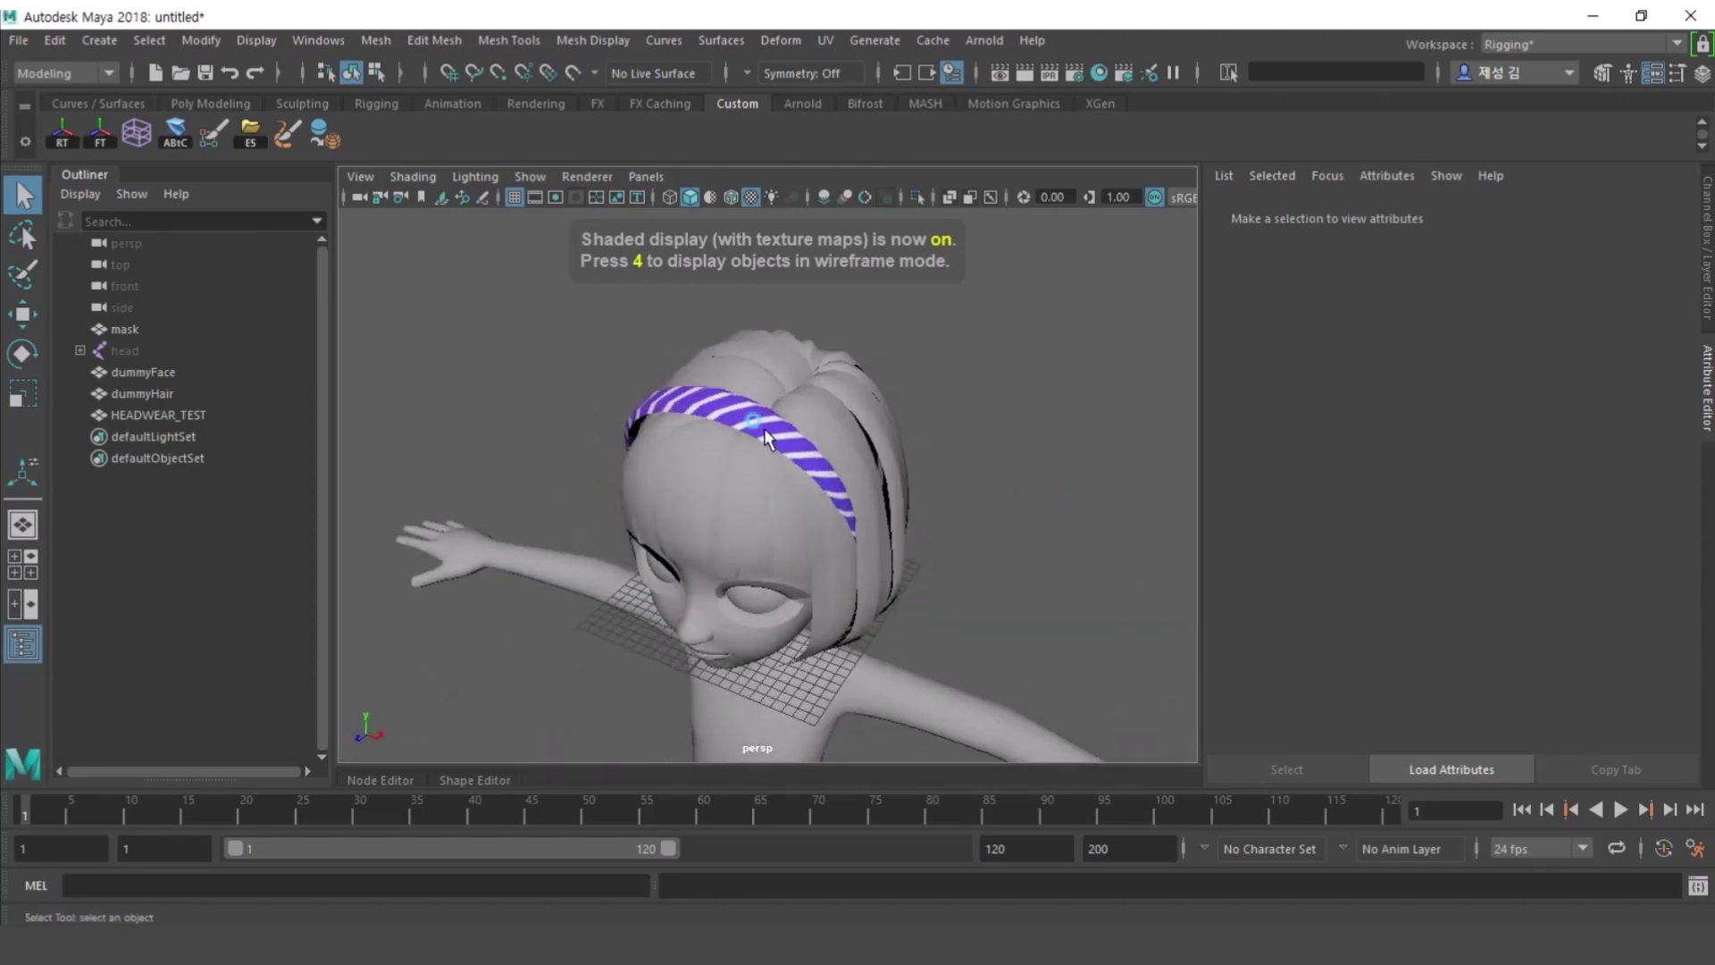
- Break the shader's Color connection so the headband turns plain grey again
left_click(840, 478)
right_click(1358, 453)
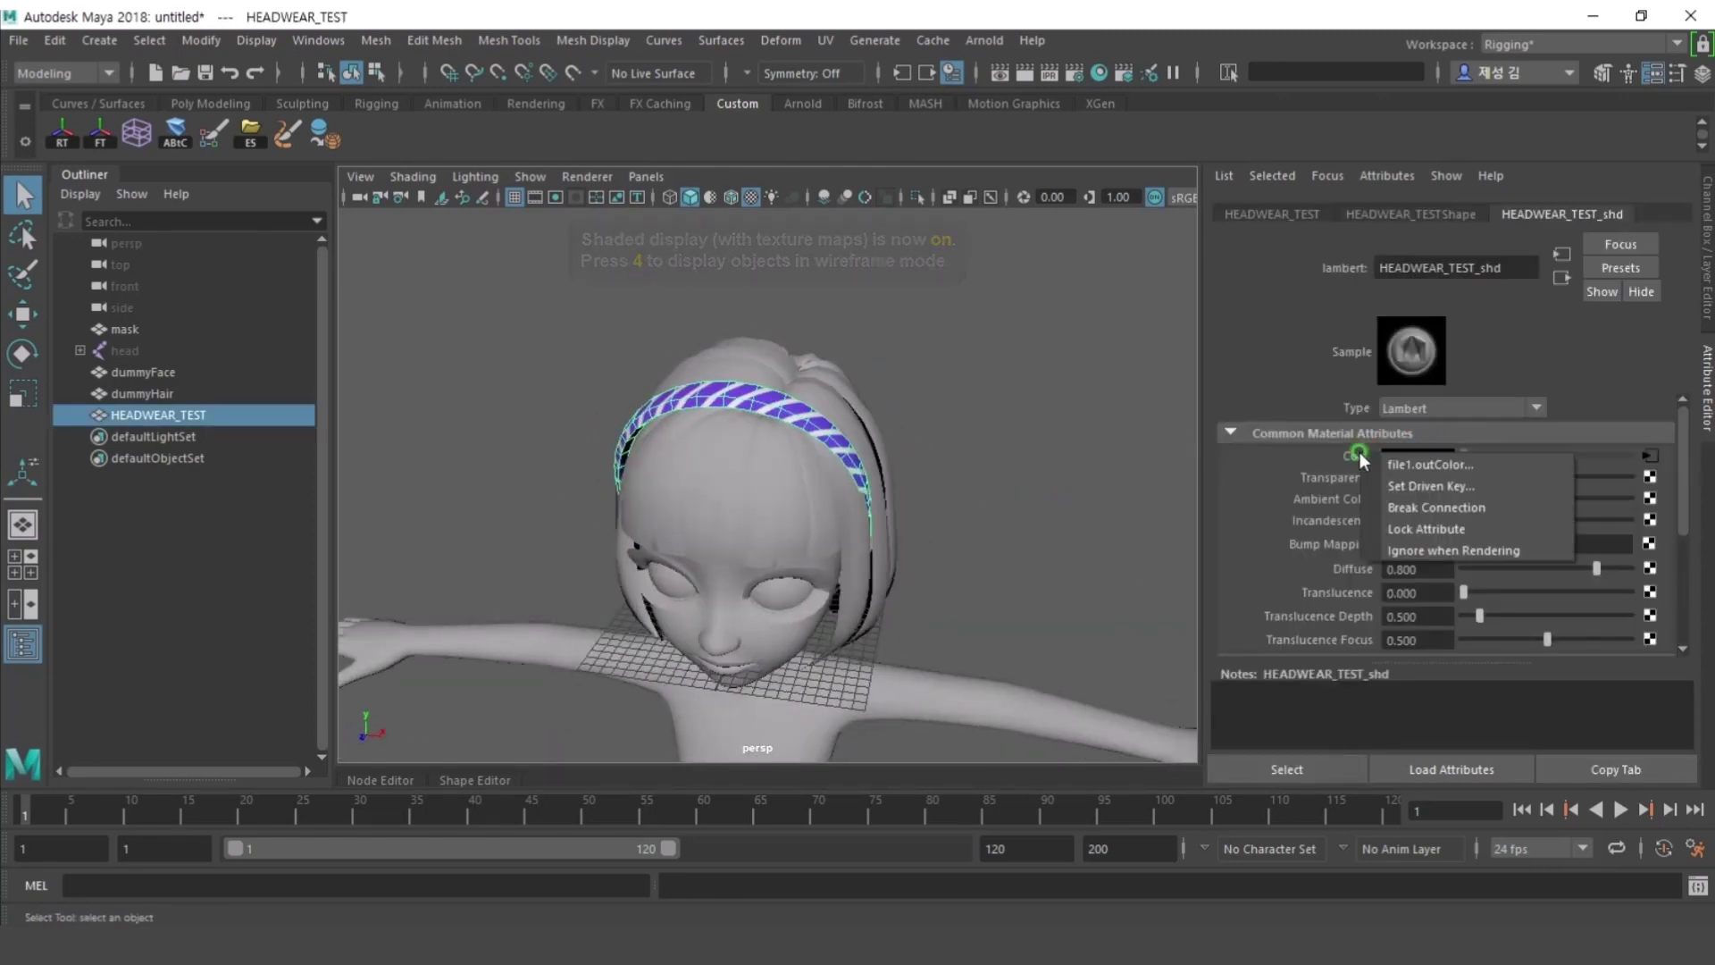
left_click(1439, 507)
left_click_drag(1037, 425, 1006, 391, "alt")
- Select the head joint, unhide all objects, and frame the head in smooth shading
left_click(125, 351)
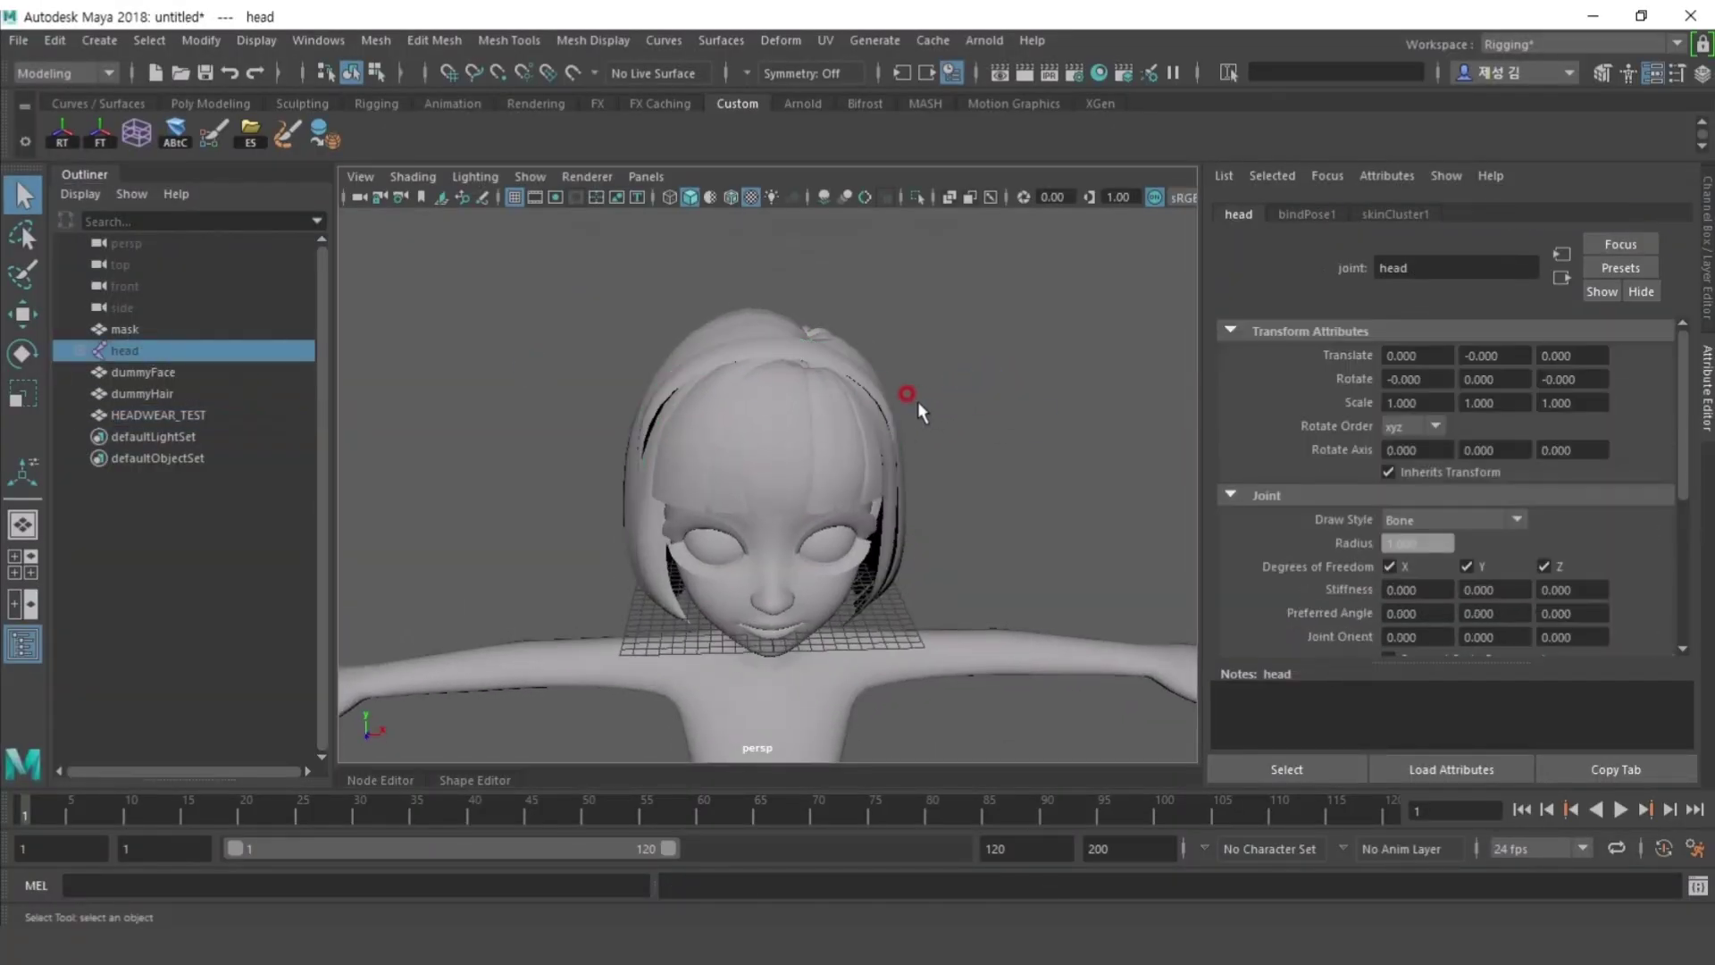
key("shift+h")
key("5")
key("4")
mouse_move(957, 471)
left_mouse_down("alt")
mouse_move(880, 447)
mouse_move(746, 361)
left_mouse_up("alt")
key("5")
key("ctrl+a")
left_click_drag(863, 372, 969, 319, "alt")
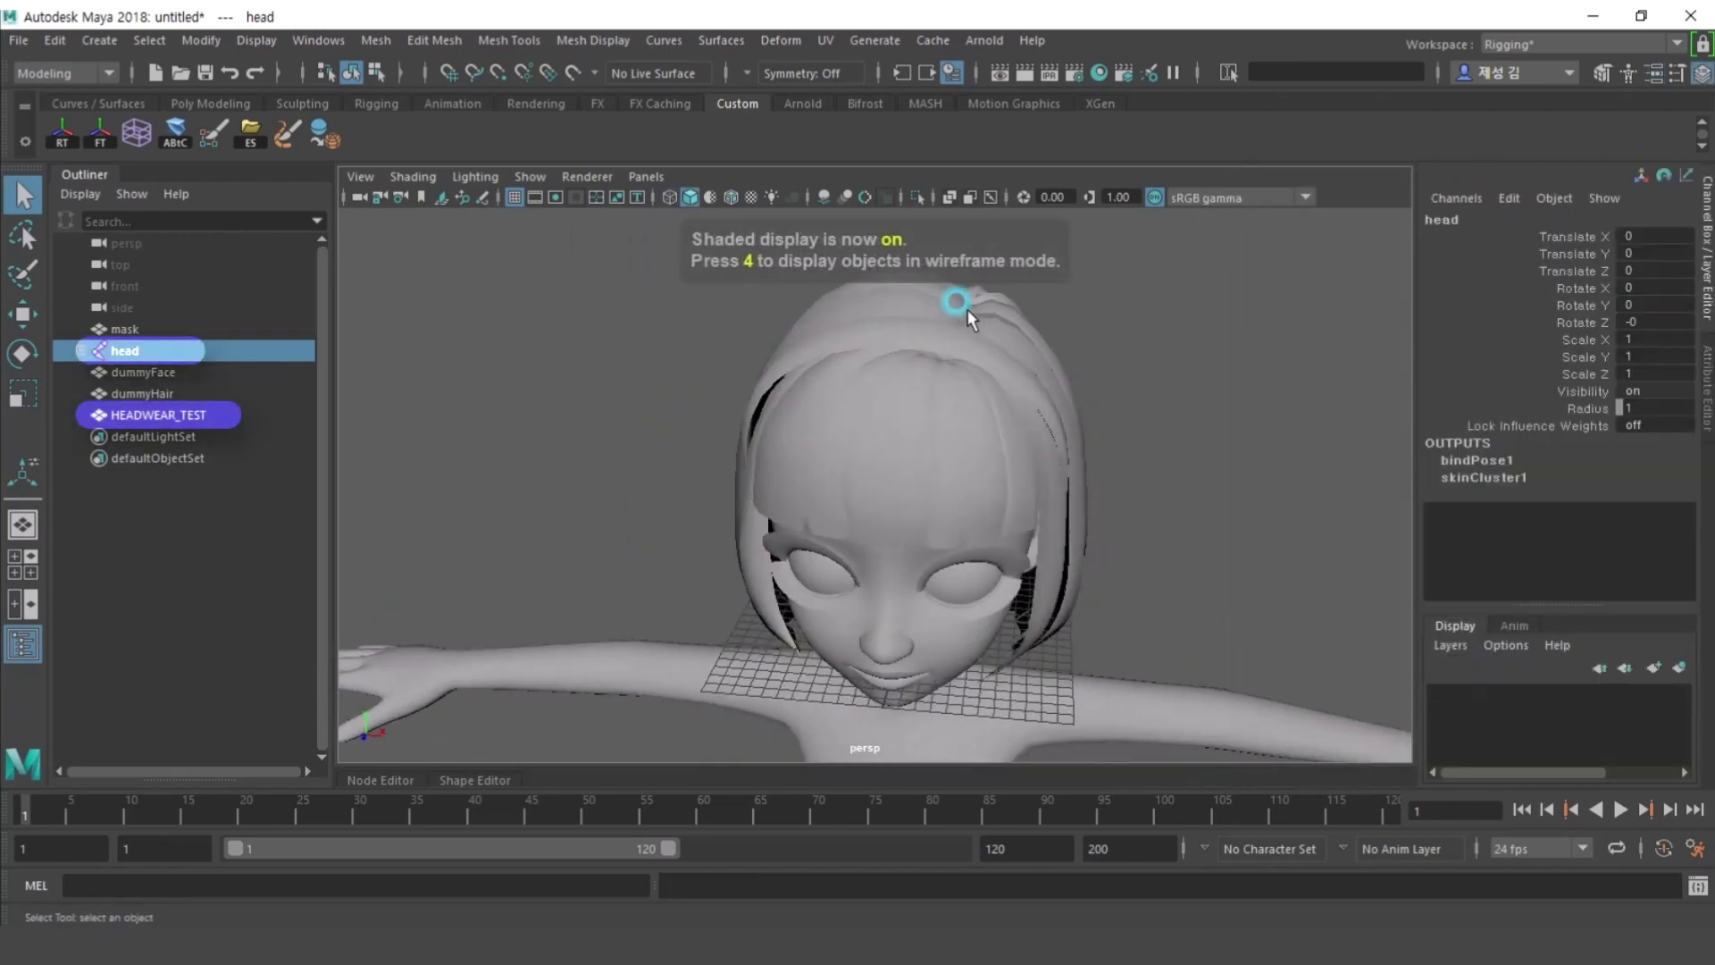
- Bind Skin the HEADWEAR_TEST headband to the head joint using the Rigging menu set
left_click(906, 356, "shift")
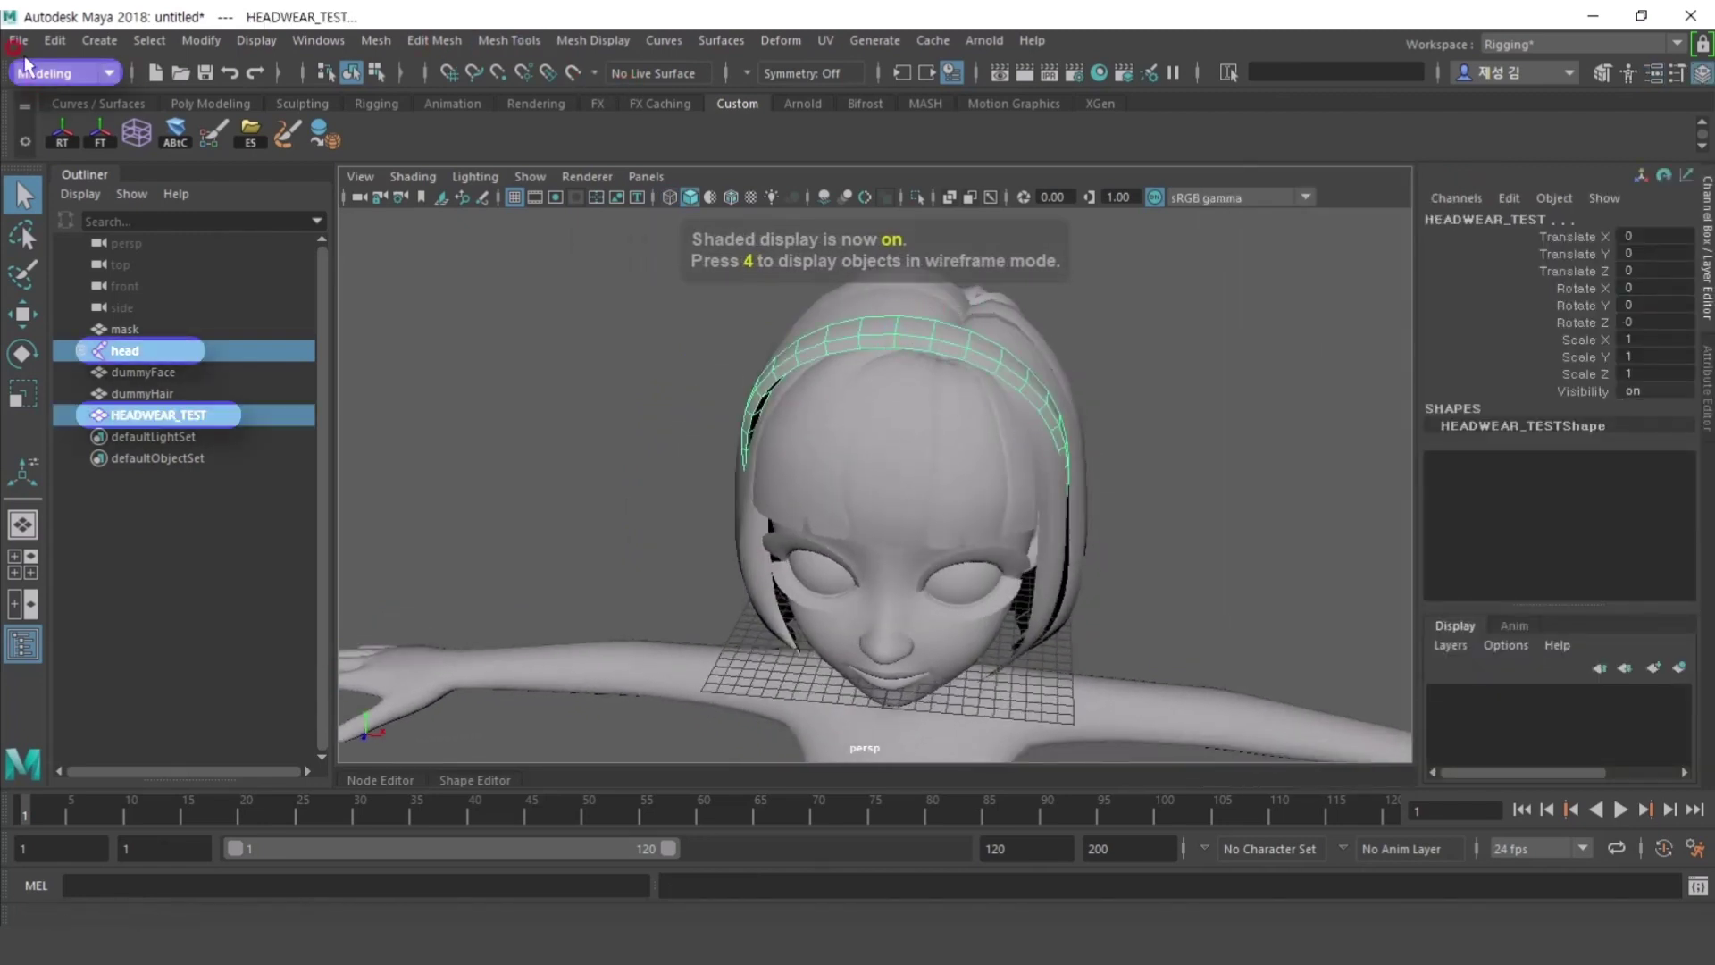
left_click(40, 73)
left_click(40, 119)
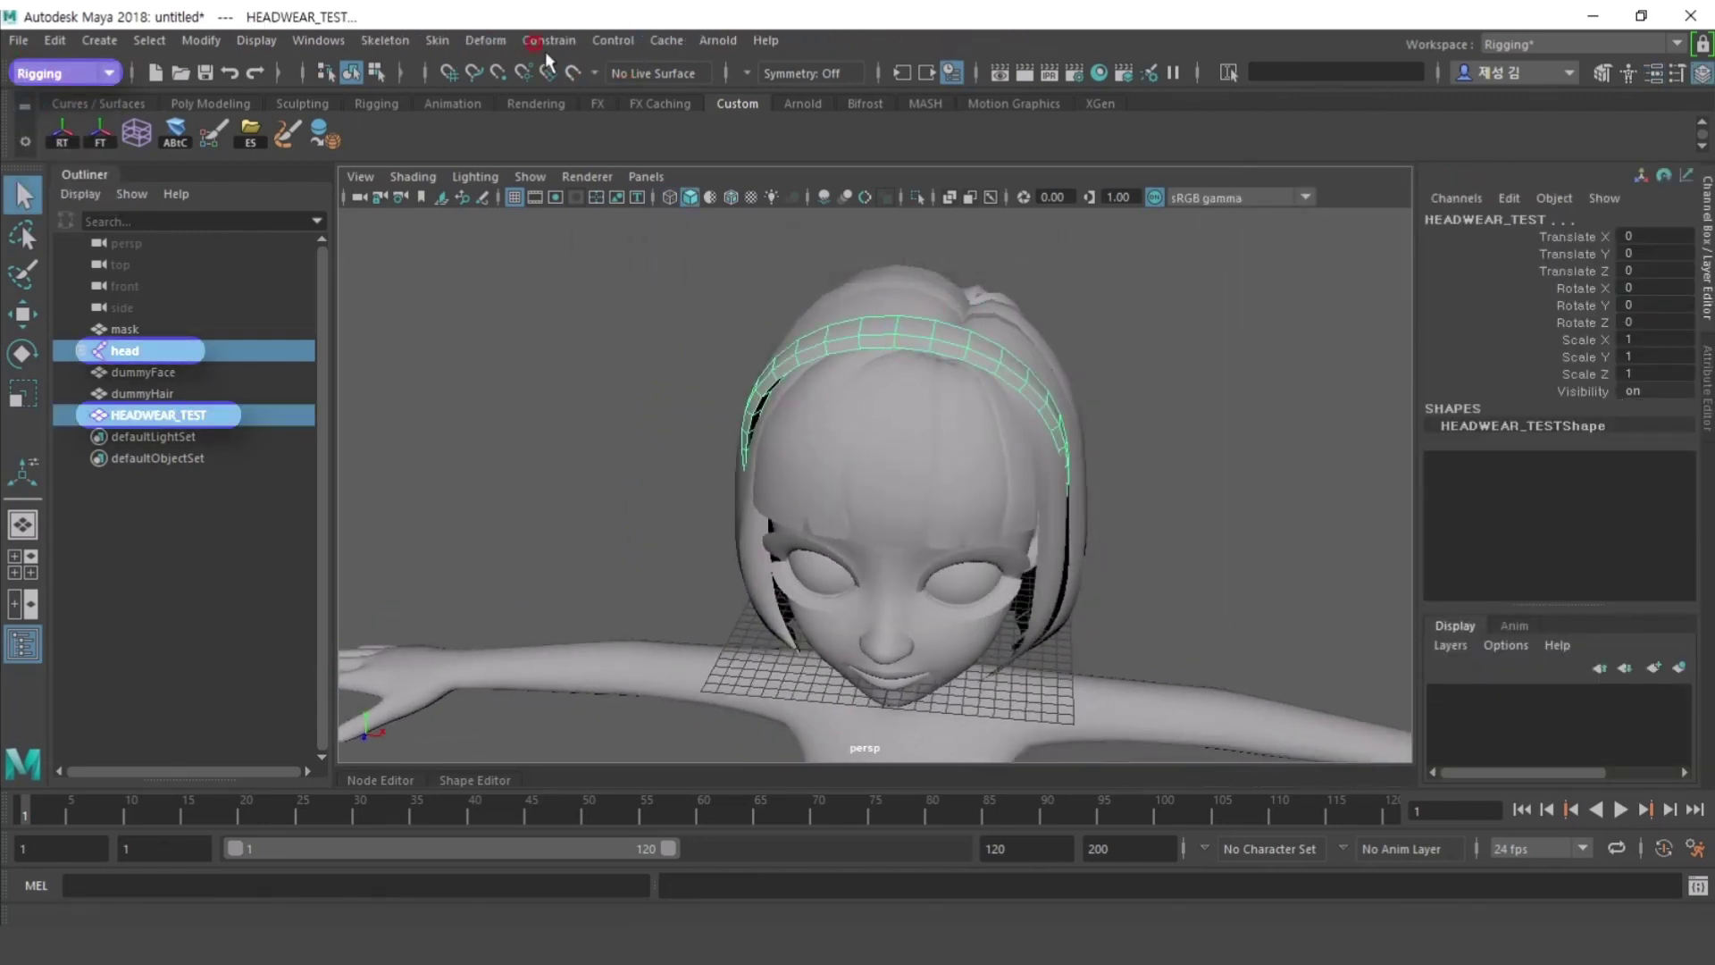
left_click(435, 41)
left_click(491, 84)
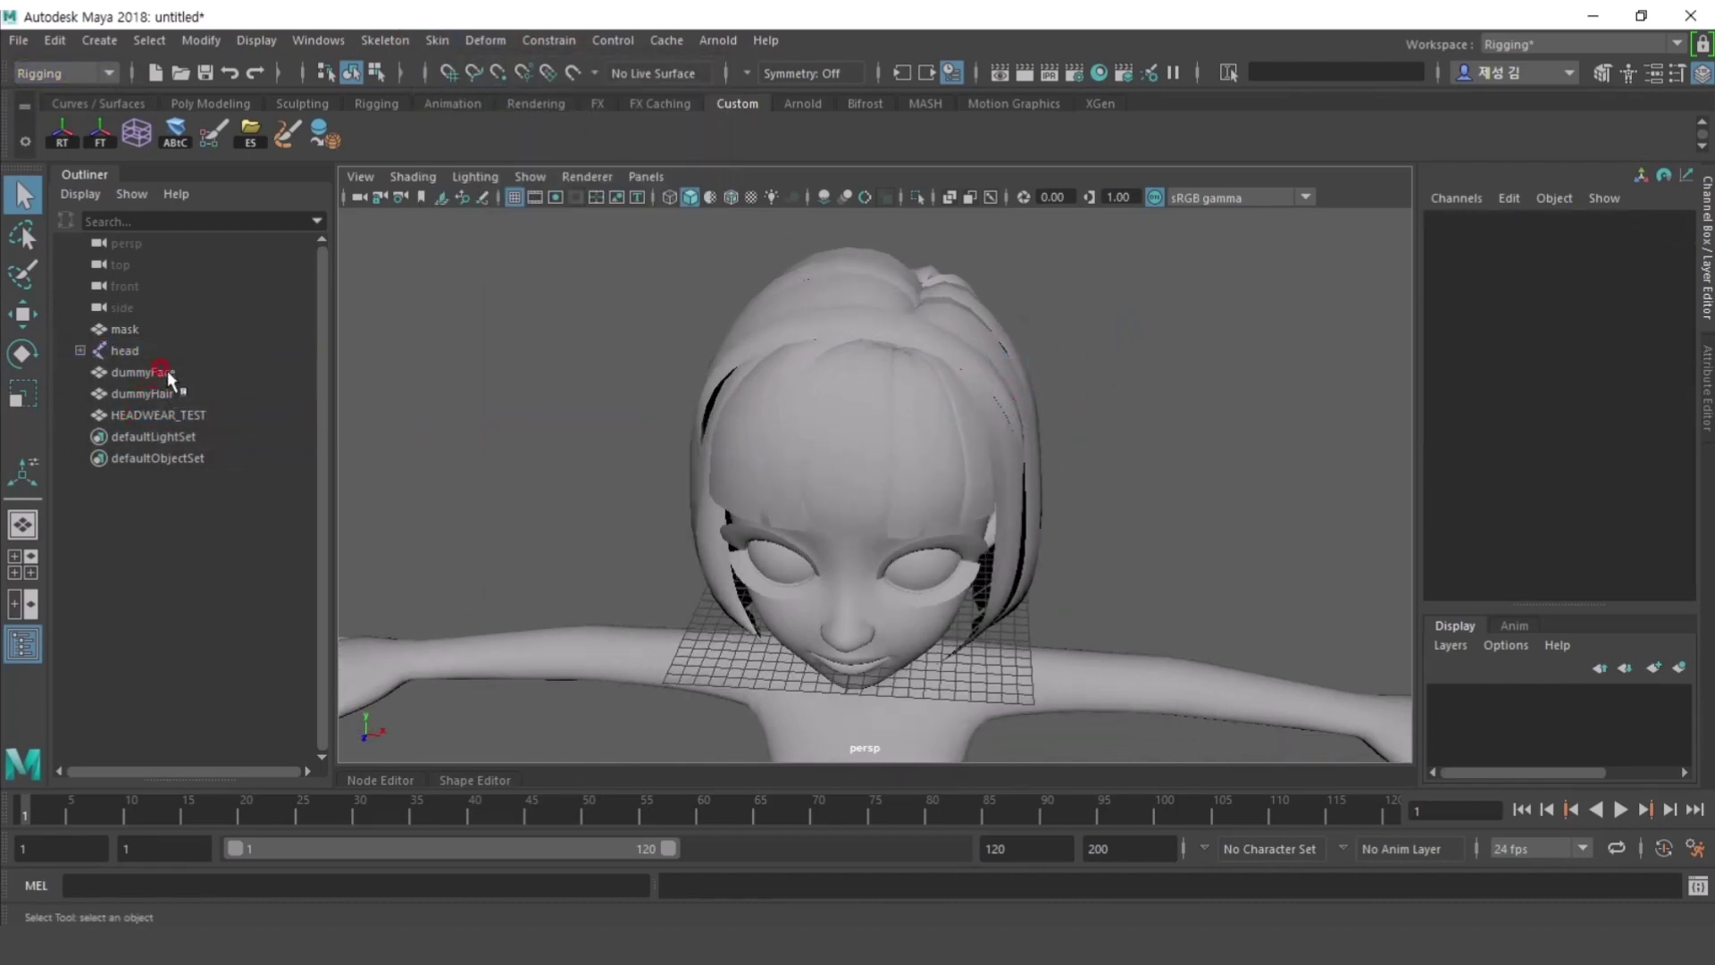
- Test-scale the foreHead joint to 2.078 on X, then undo it back to 1
left_click(143, 372)
key("4")
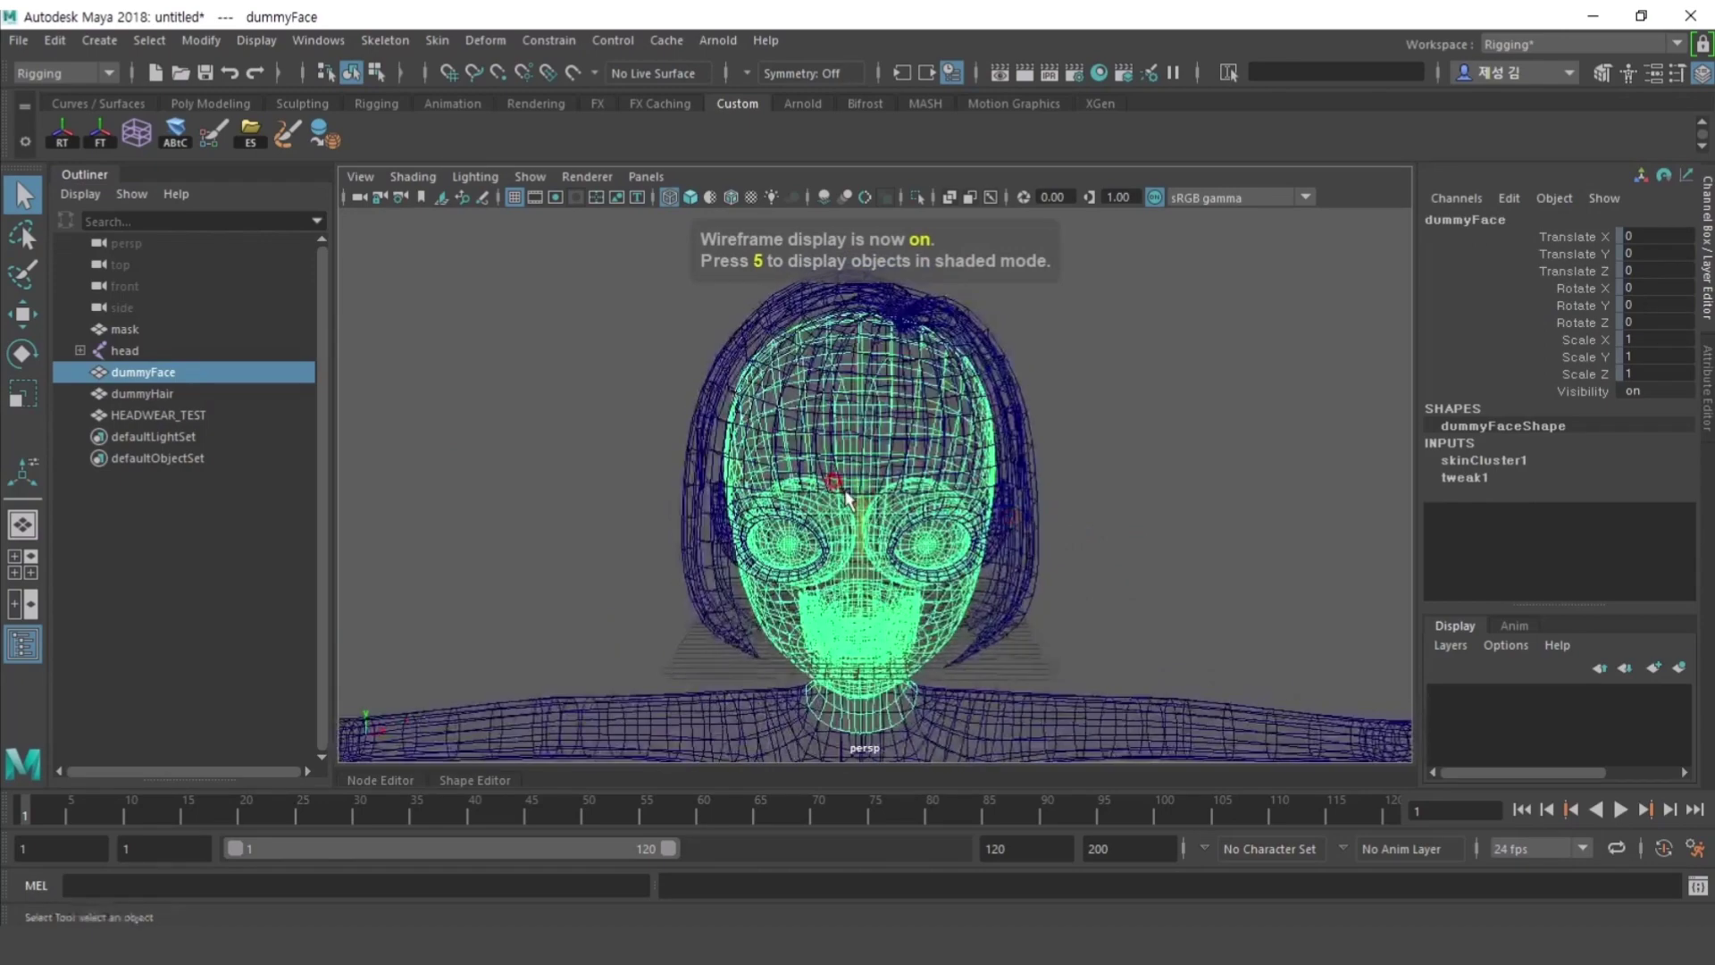
left_click(861, 487)
left_click_drag(926, 494, 880, 492)
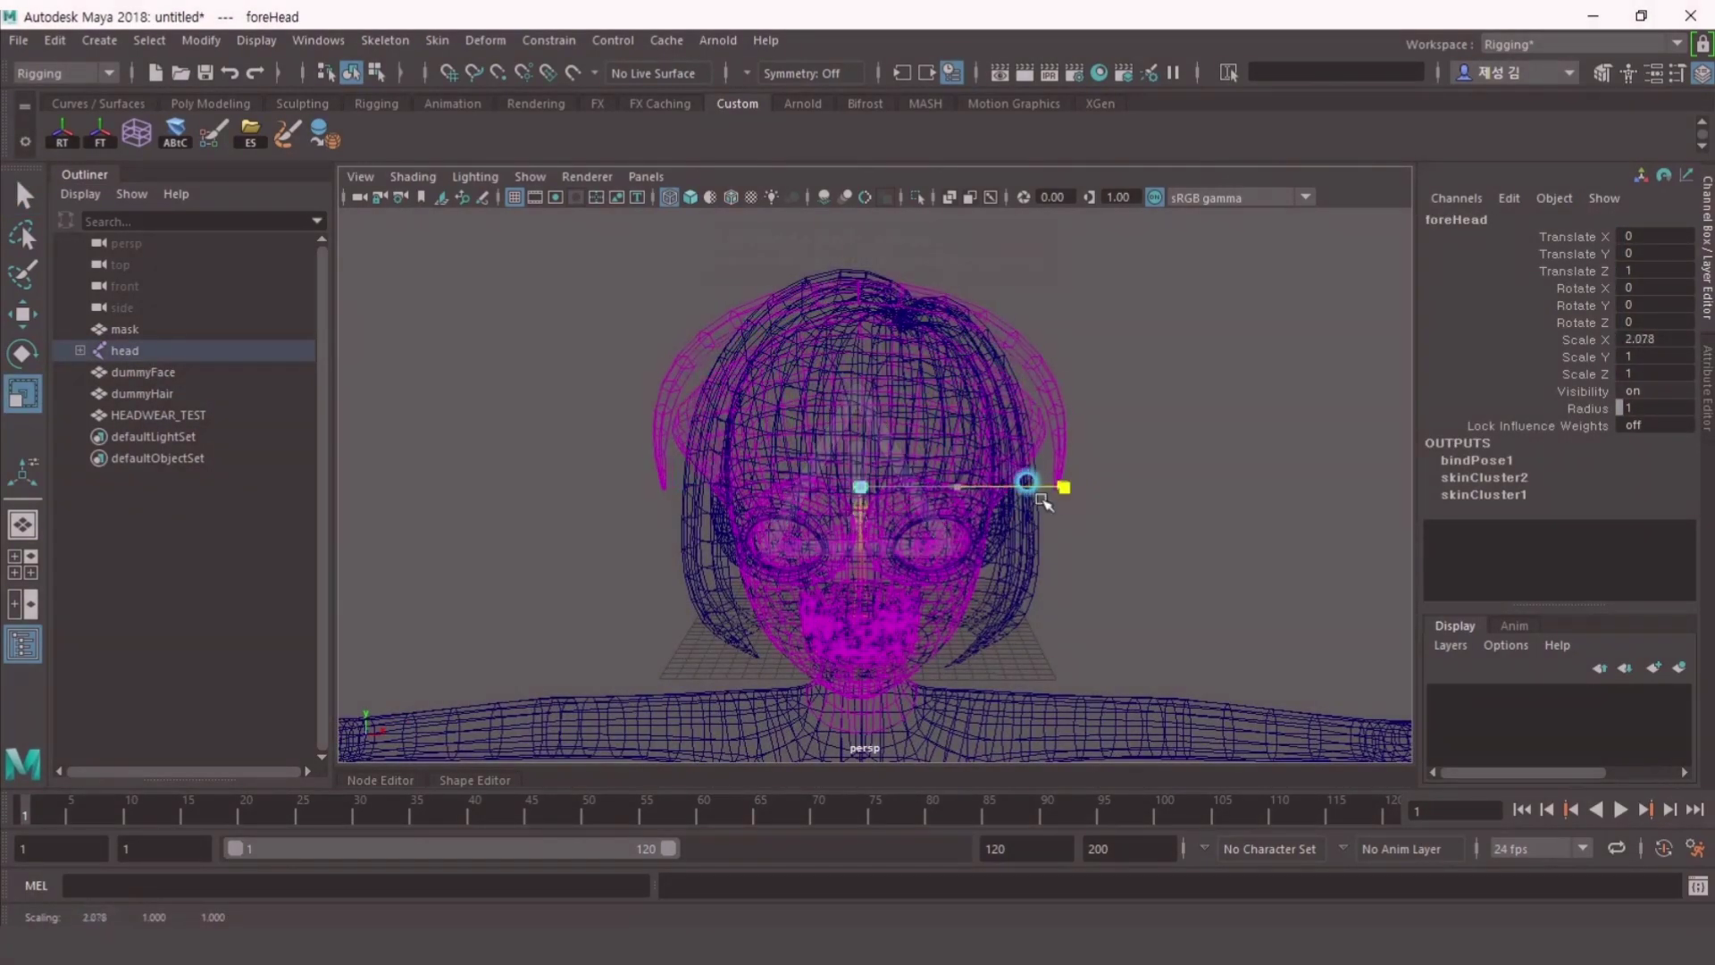
key("ctrl+z")
mouse_move(1026, 547)
left_mouse_down("alt")
mouse_move(834, 528)
mouse_move(1005, 547)
left_mouse_up("alt")
- Copy skin weights from dummyFace onto the HEADWEAR_TEST headband
key("q")
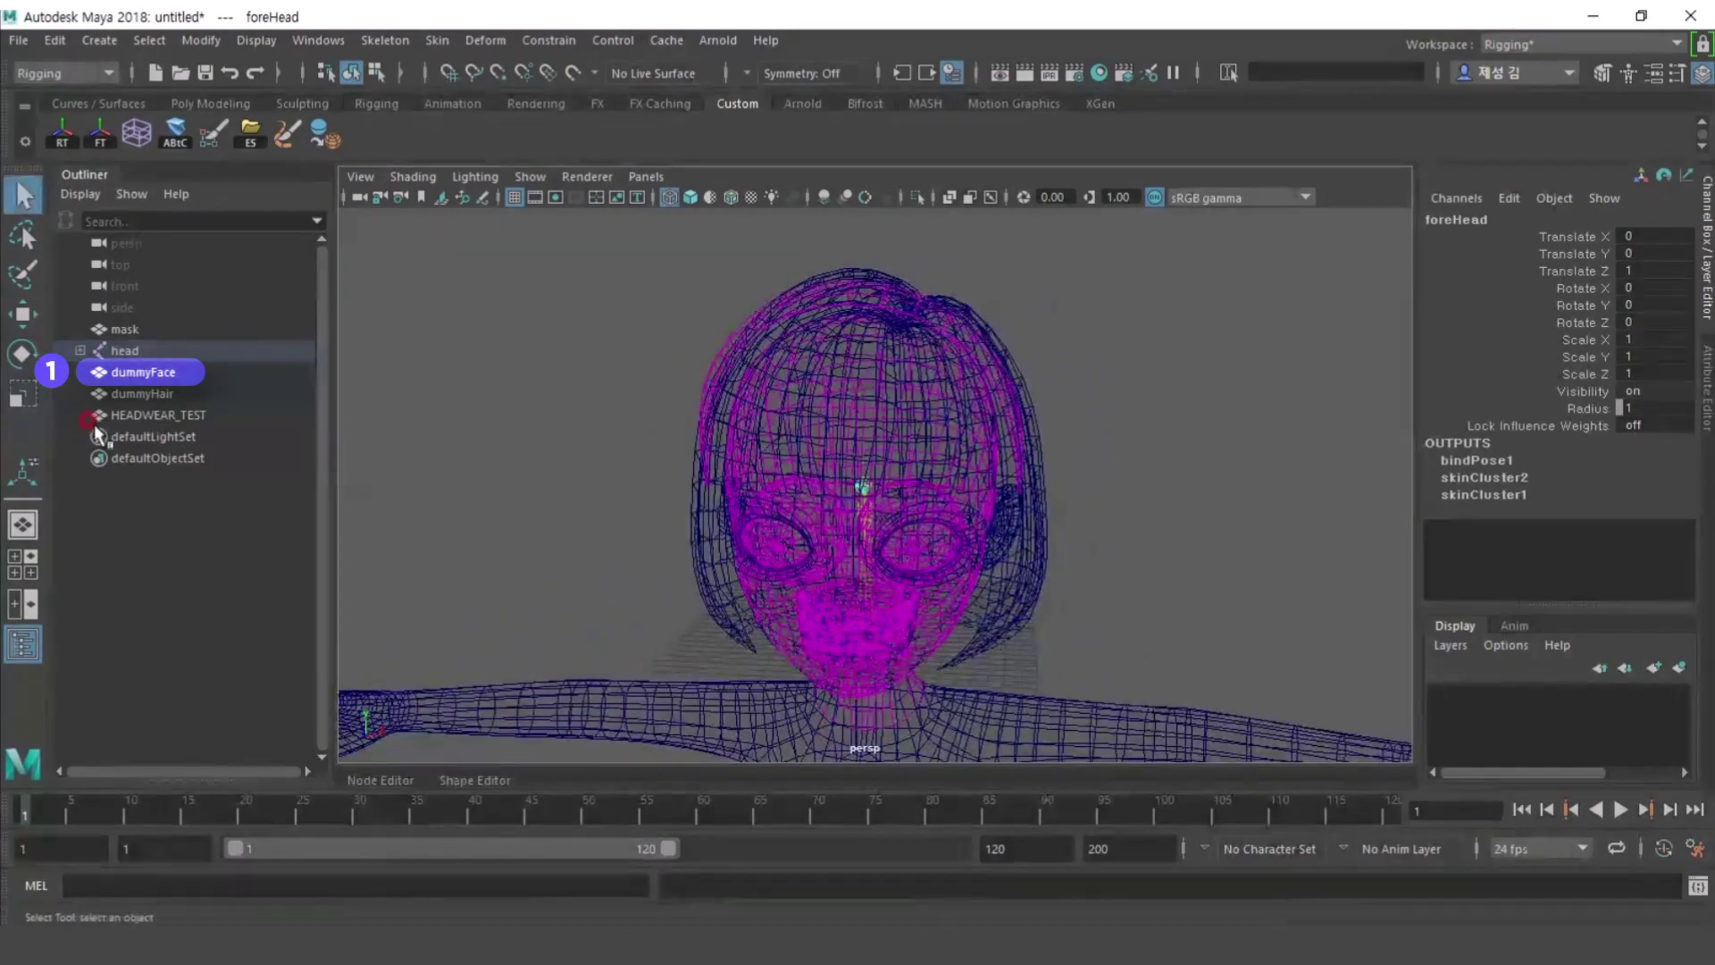
left_click(179, 375)
left_click(207, 413, "ctrl")
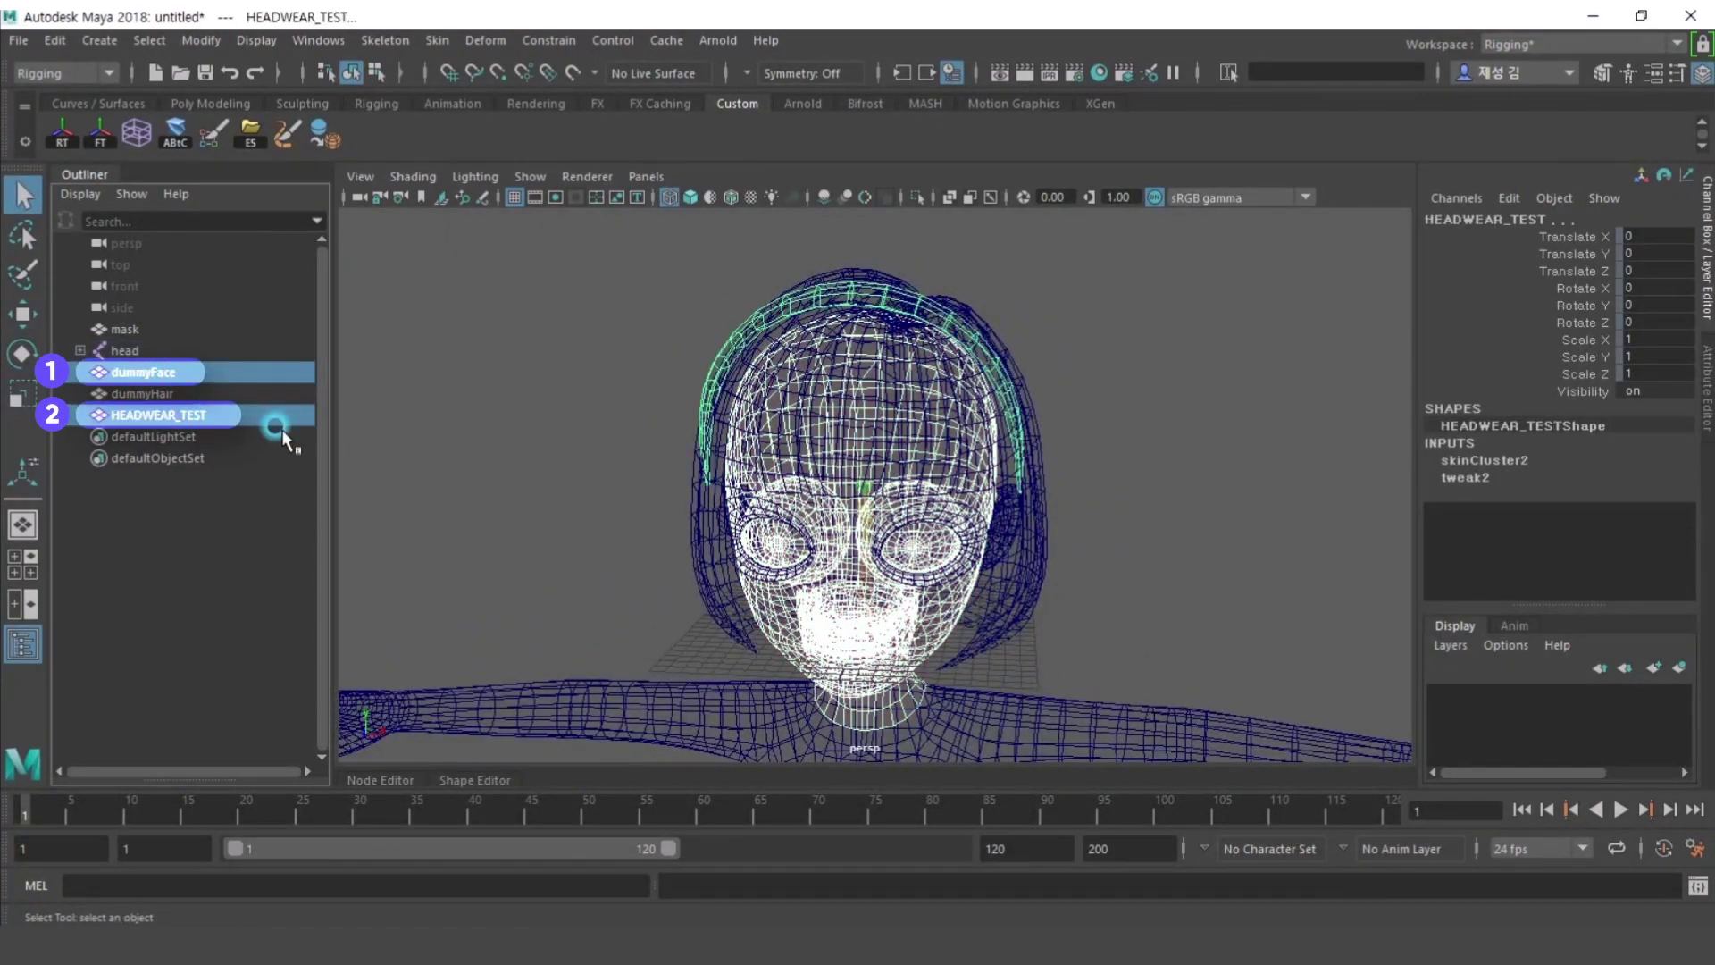
left_click(438, 40)
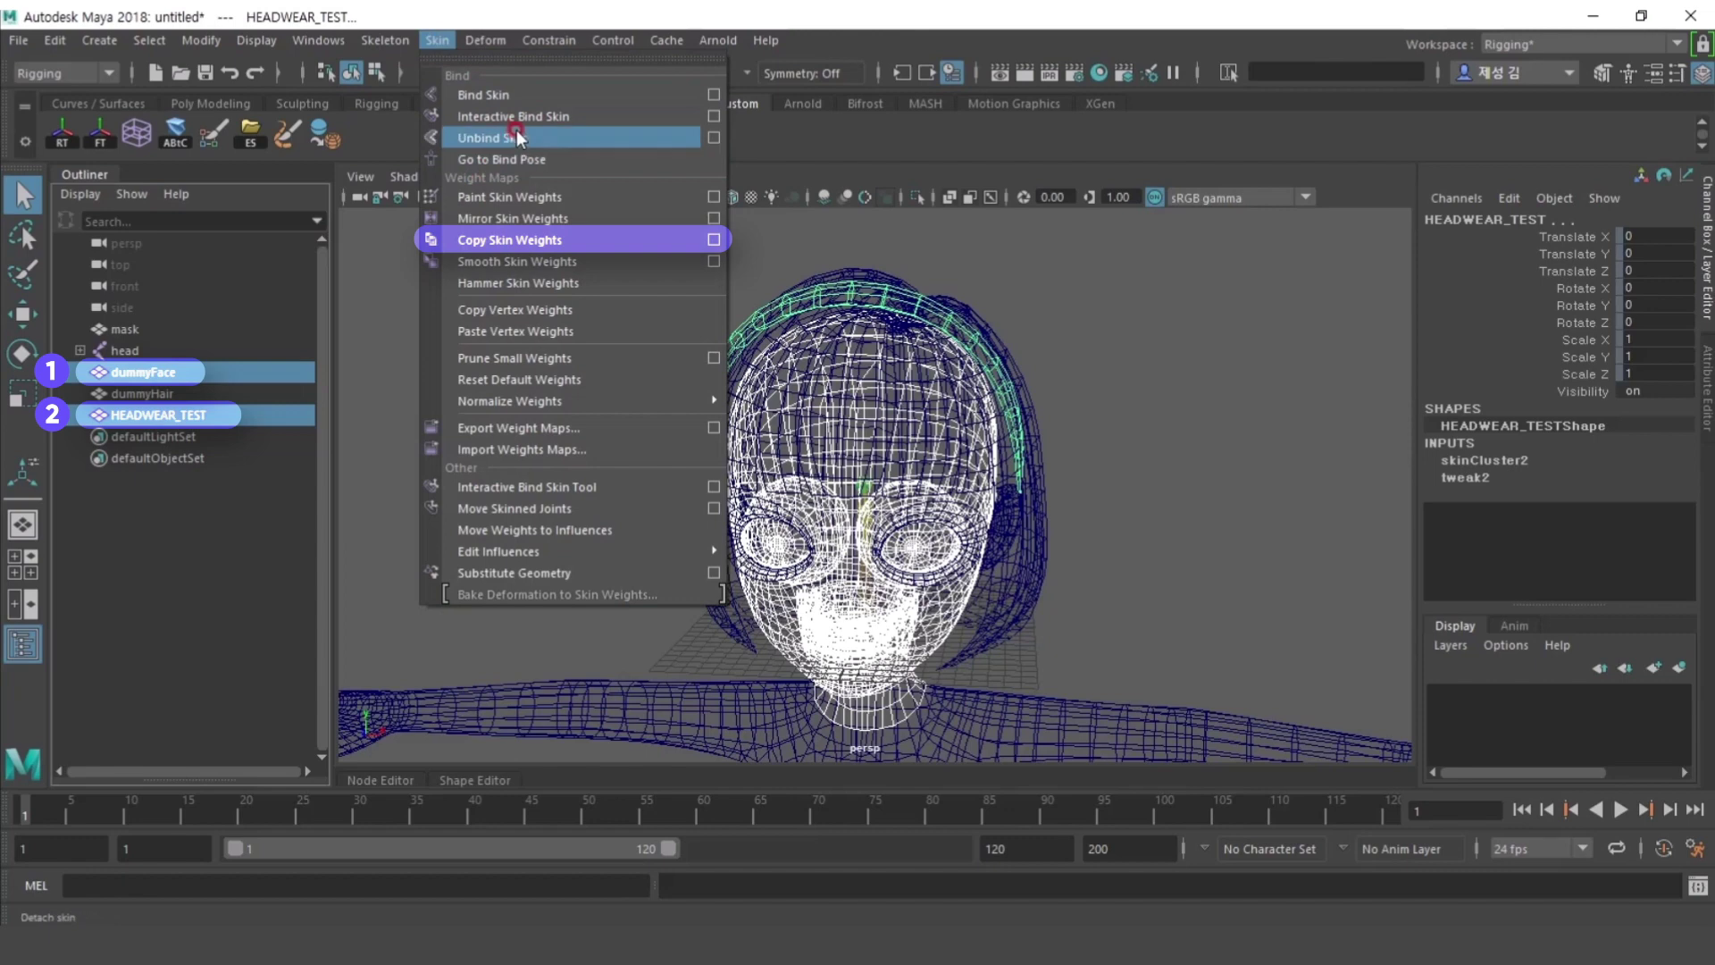
left_click(506, 239)
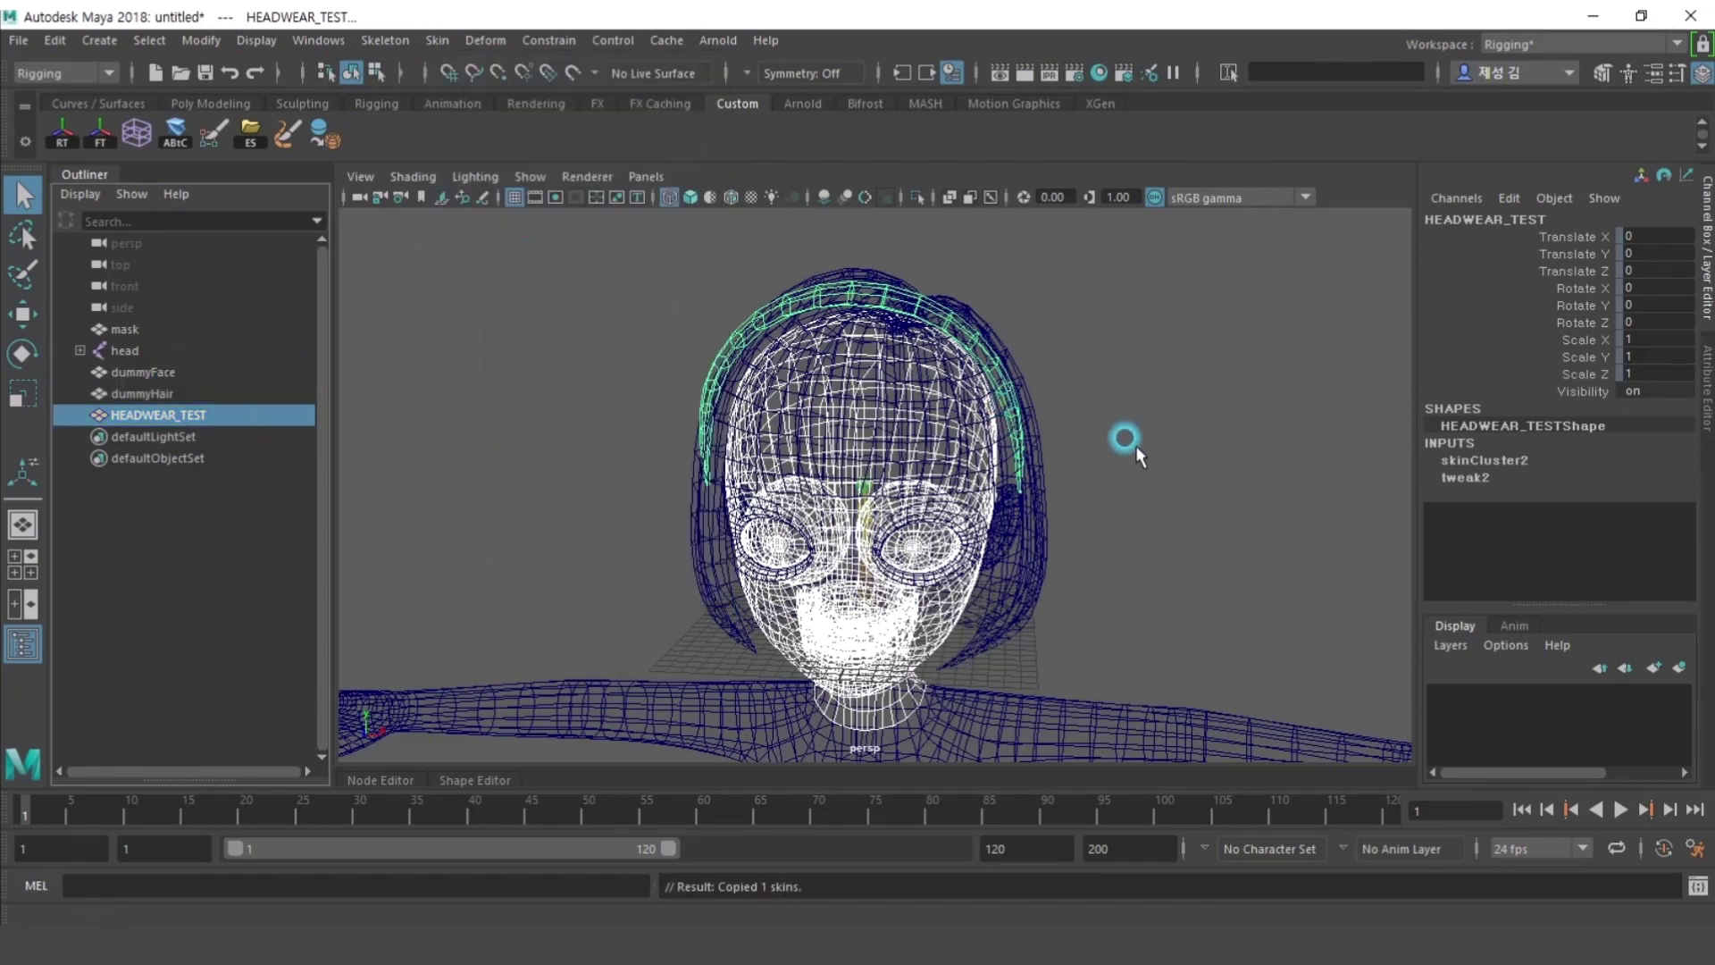
- Test the copied weights by scaling the foreHead joint, then select headUpper
left_click_drag(1135, 445, 715, 411, "alt")
left_click(688, 416)
left_click(134, 350)
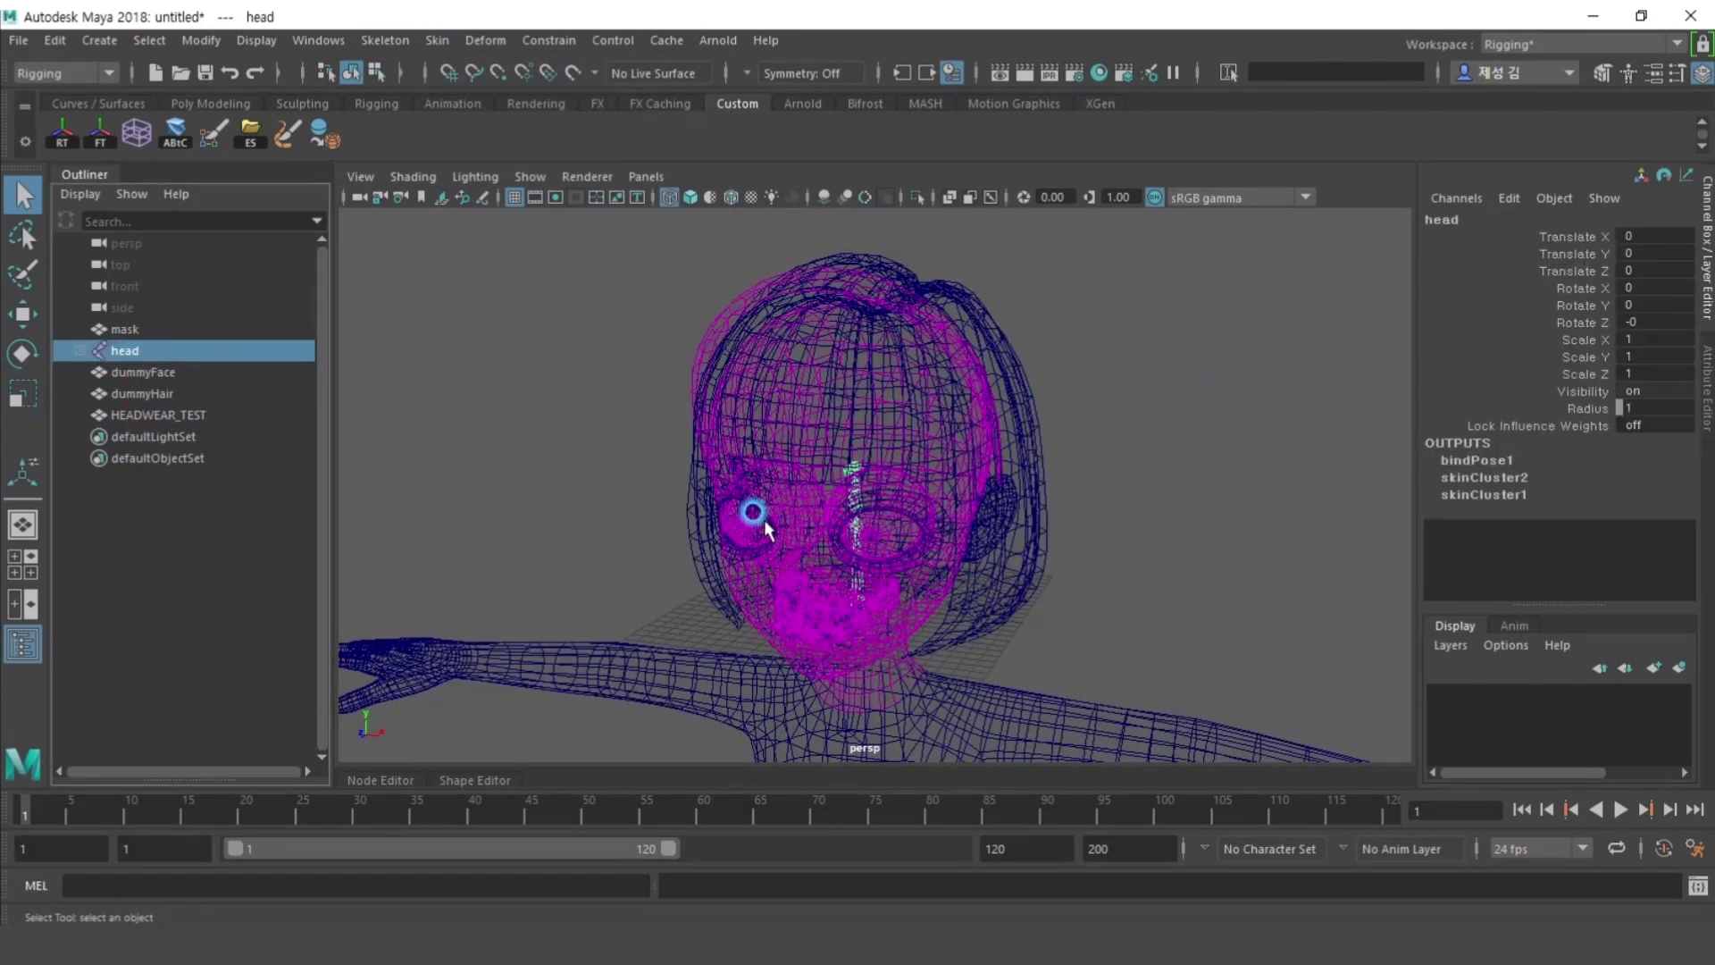
left_click(840, 467)
left_click_drag(942, 477, 791, 479)
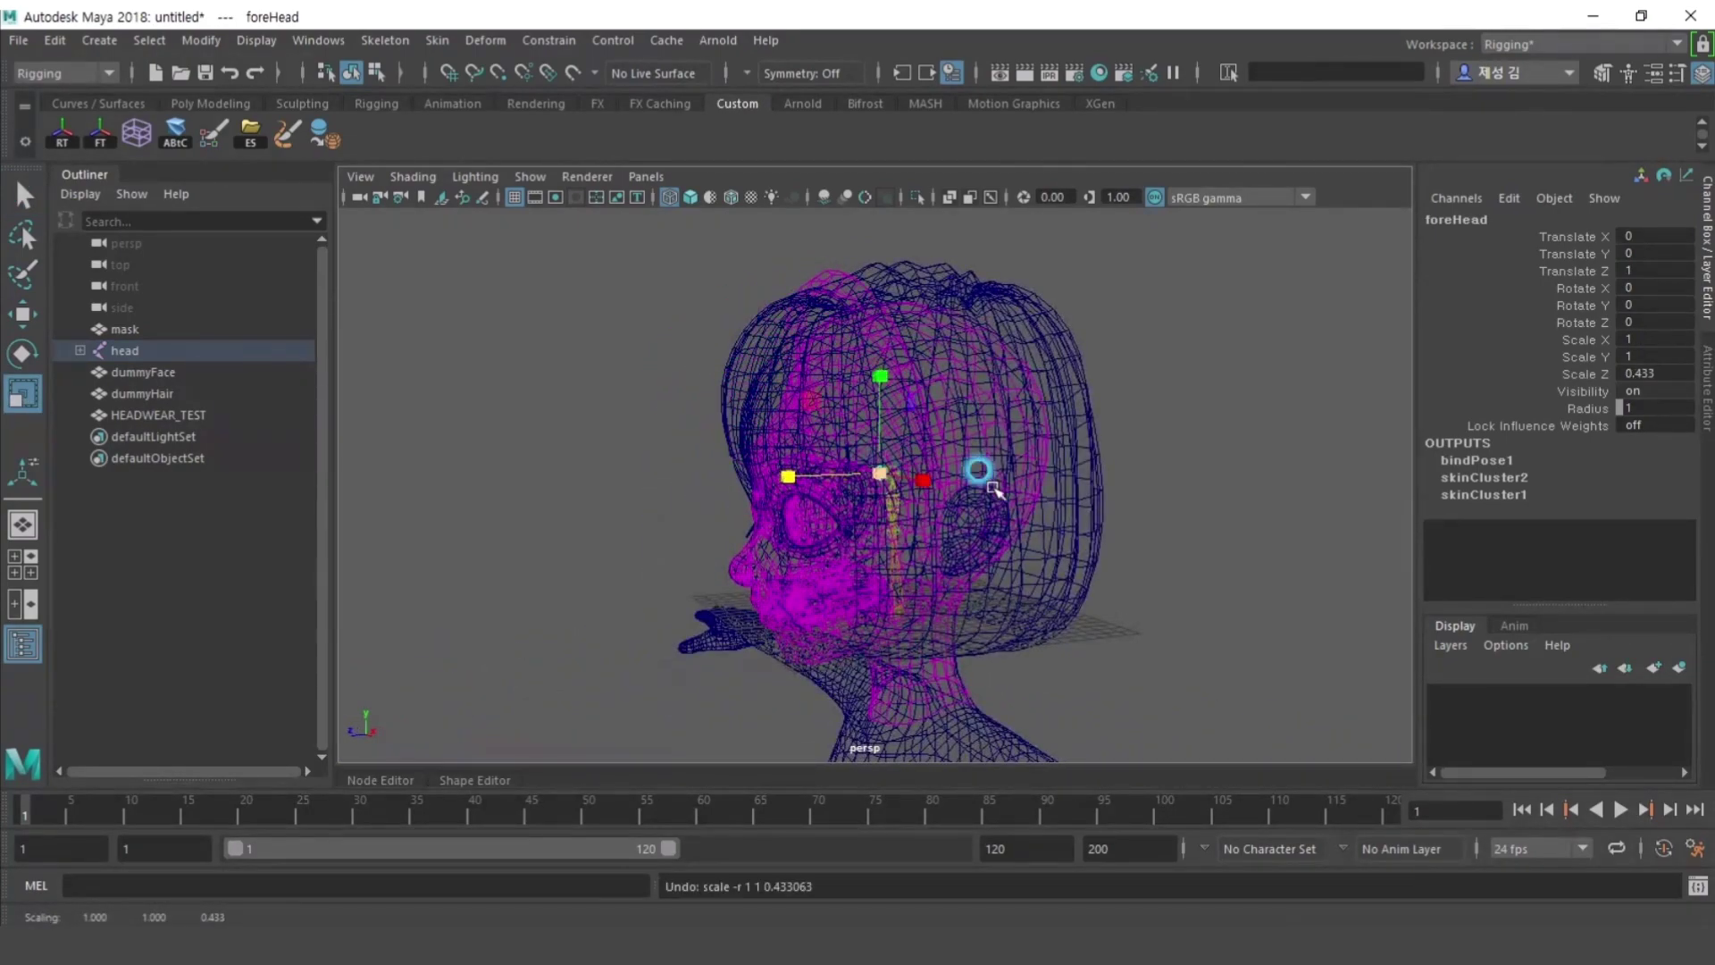
left_click_drag(994, 490, 881, 479, "alt")
left_click(919, 475)
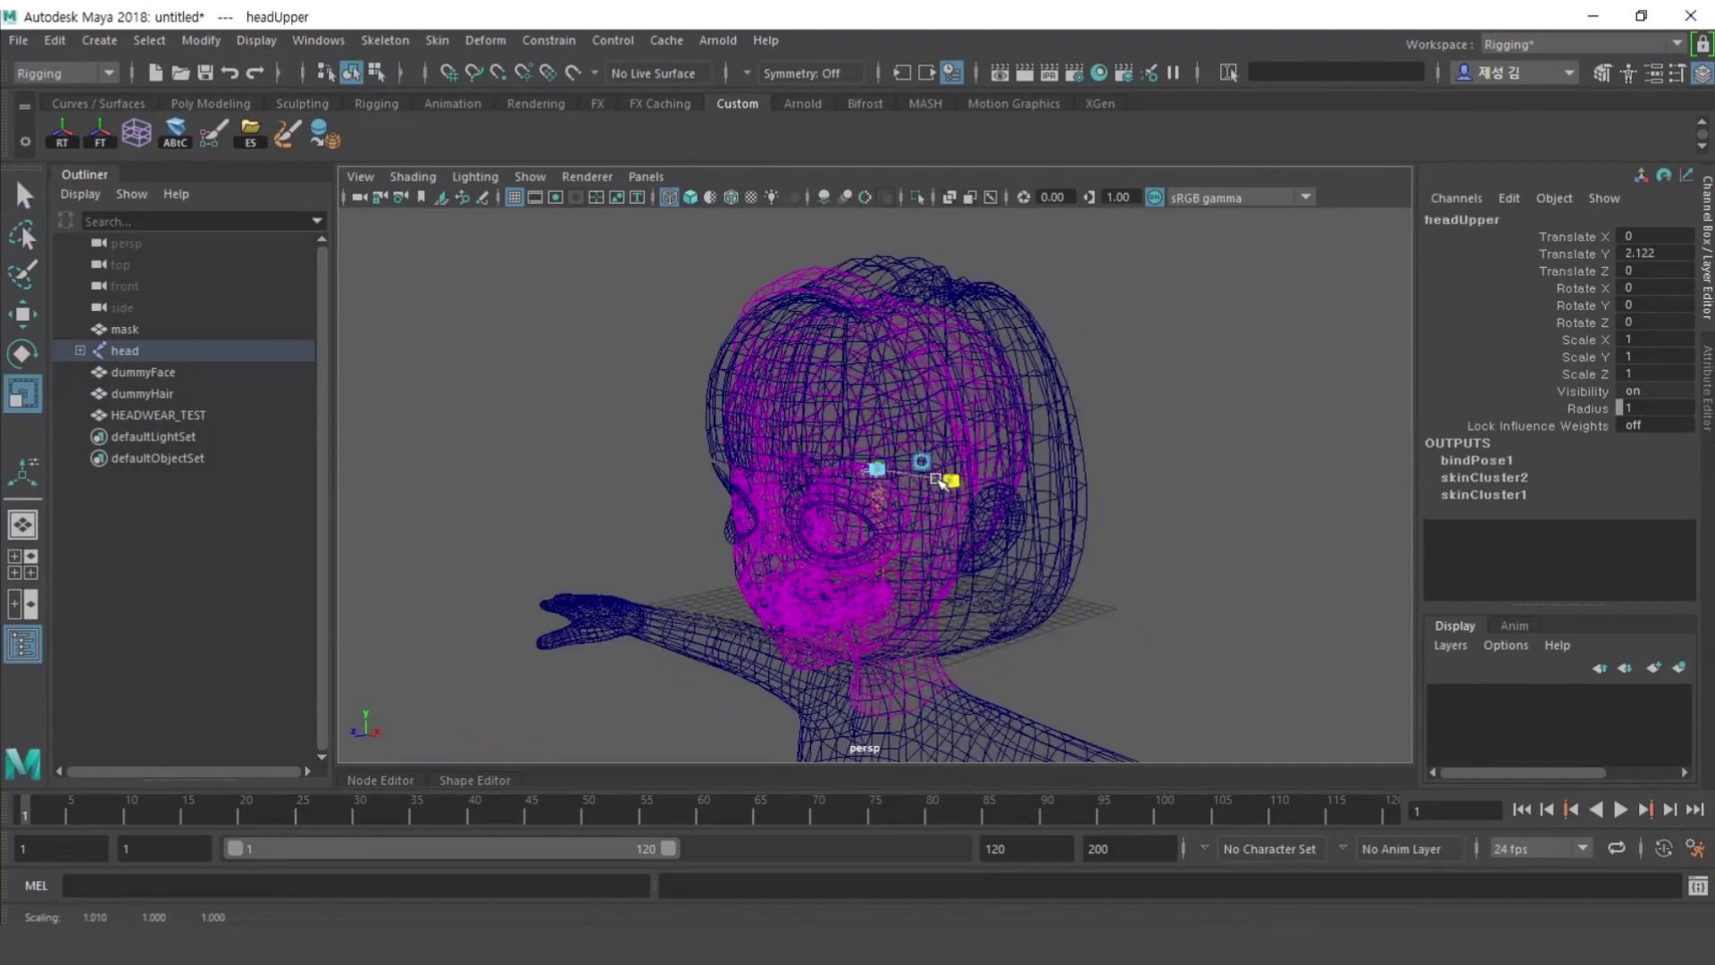
left_click_drag(990, 487, 1160, 448, "alt")
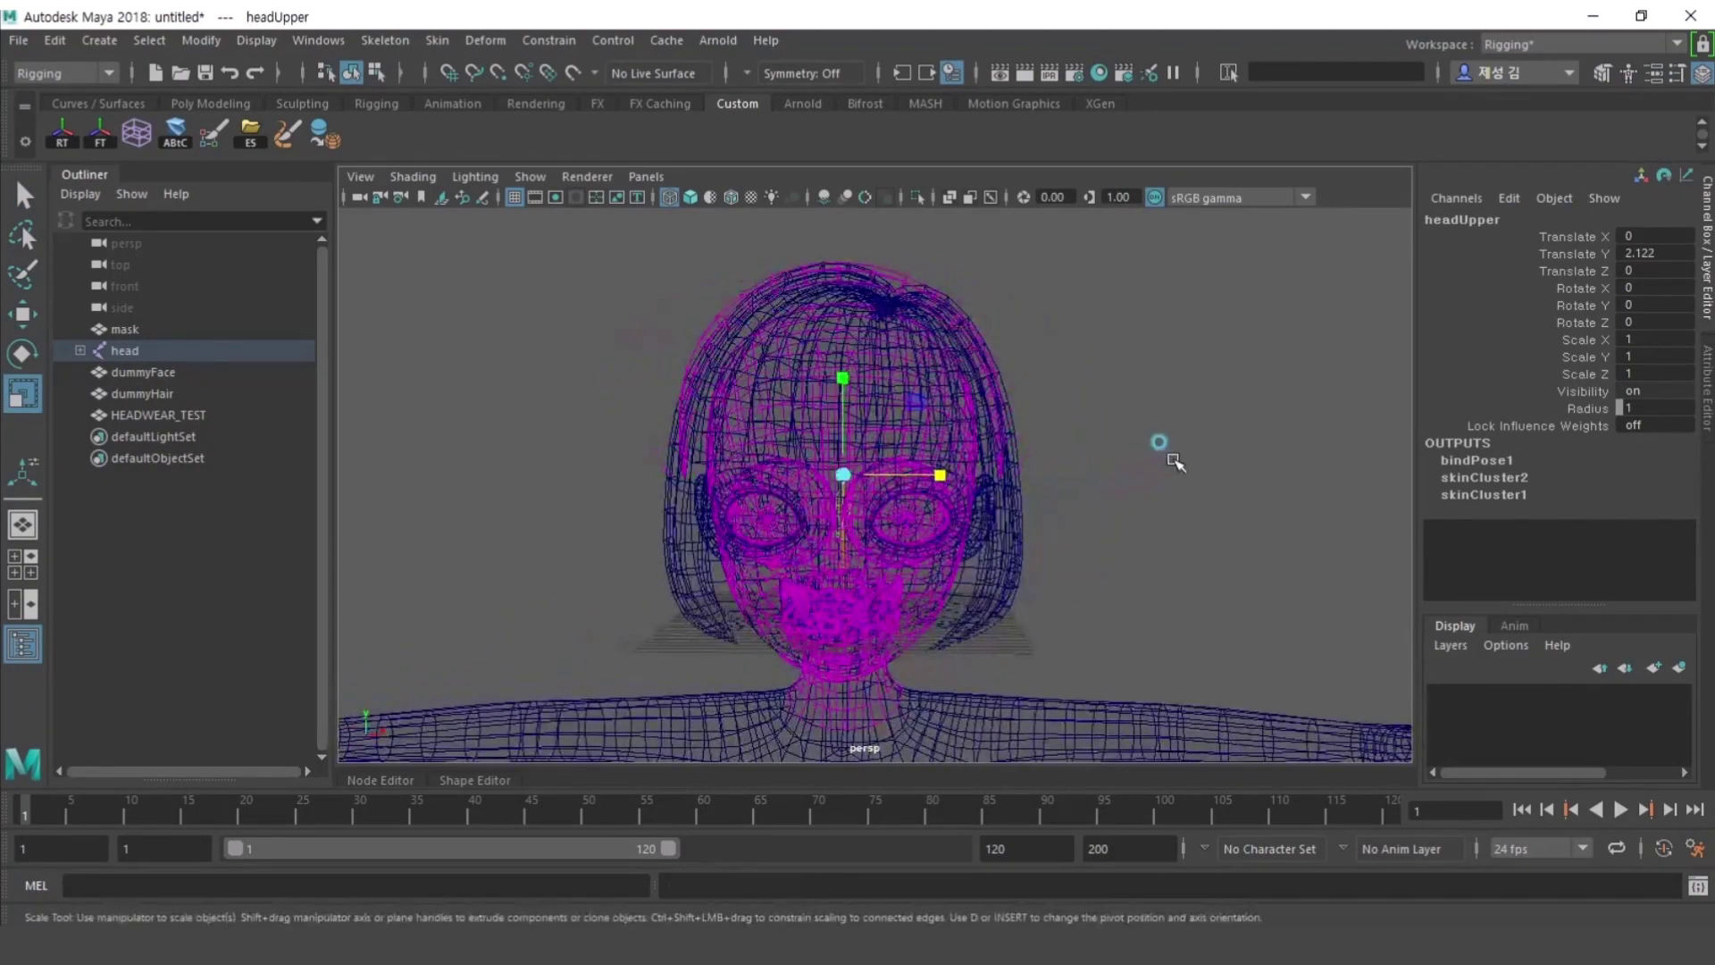
- Delete the dummyHair and dummyFace meshes
left_click(1130, 471)
left_click(165, 393)
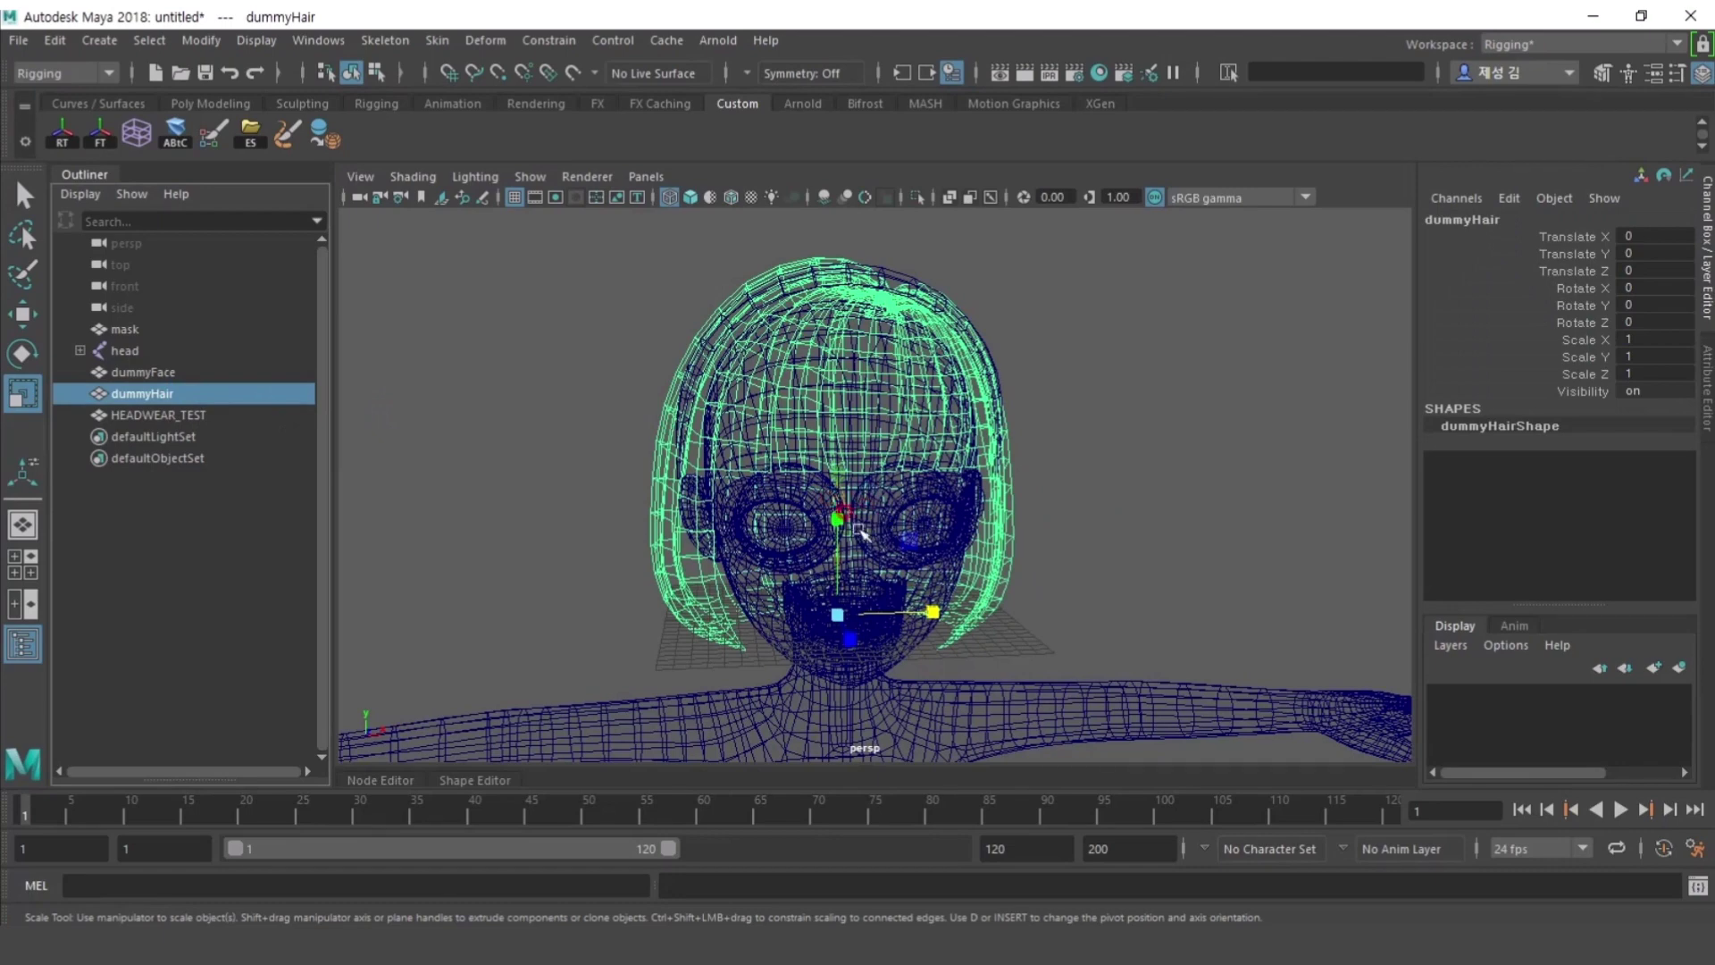
key("Delete")
left_click(281, 372)
key("Delete")
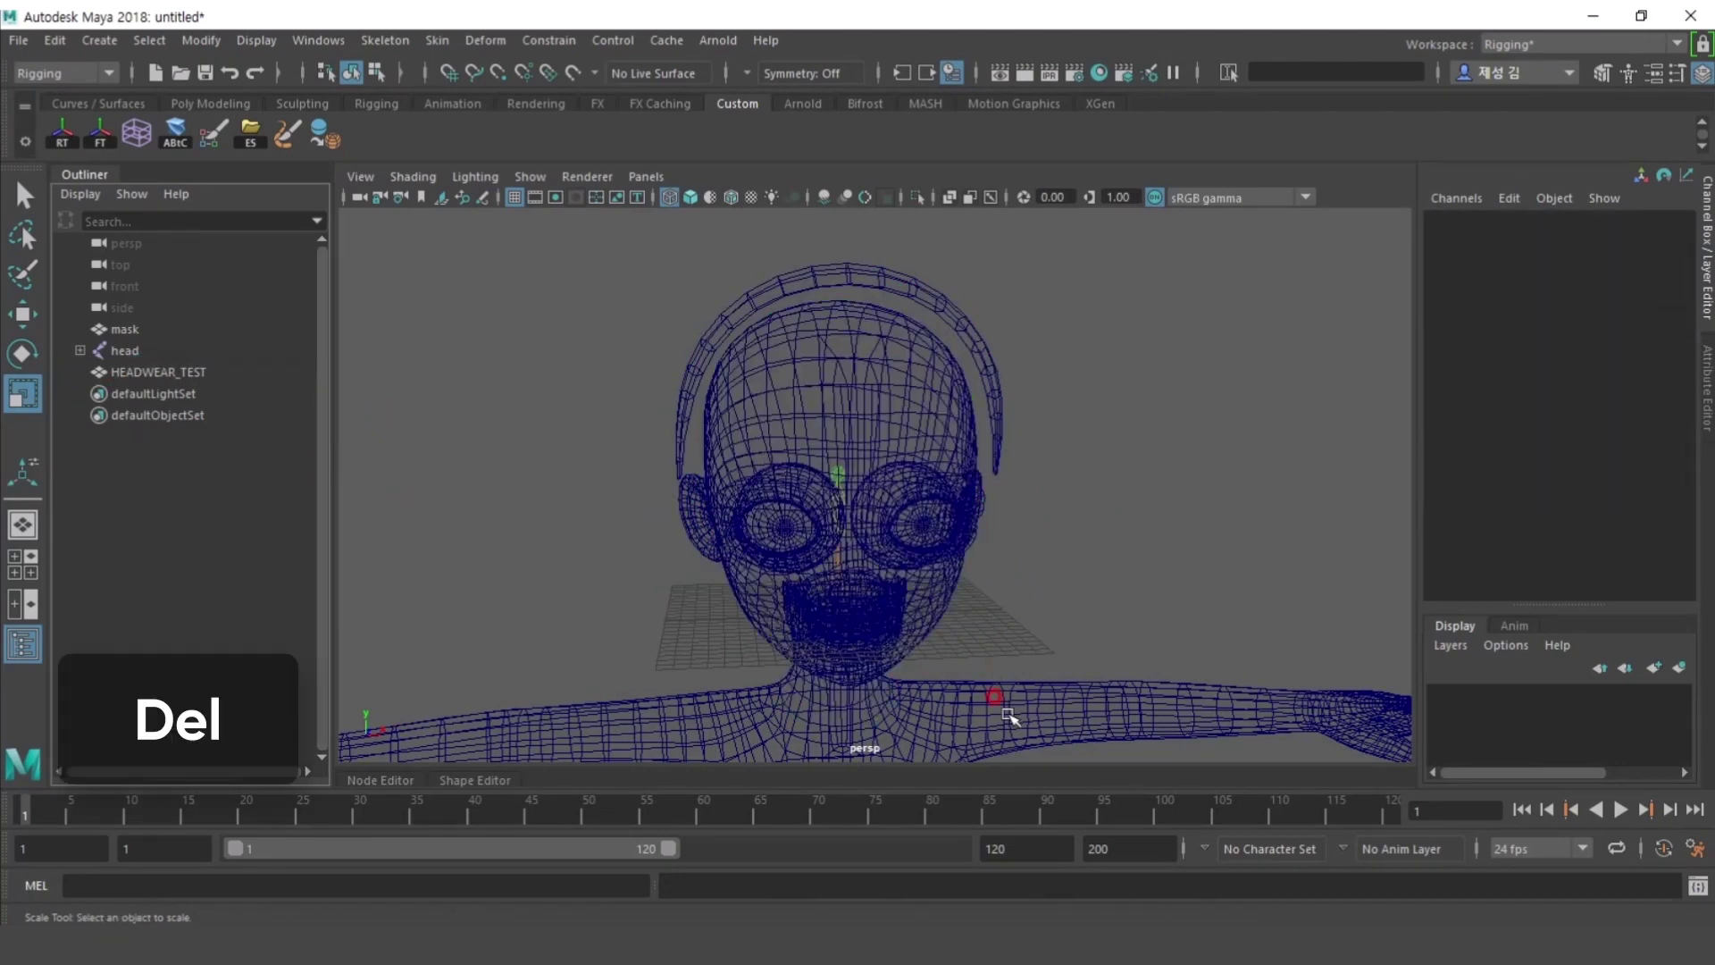
- Flood the mask with white vertex colour using the Paint Vertex Color Tool
left_click(125, 328)
key("5")
scroll(1042, 632, "up", 3)
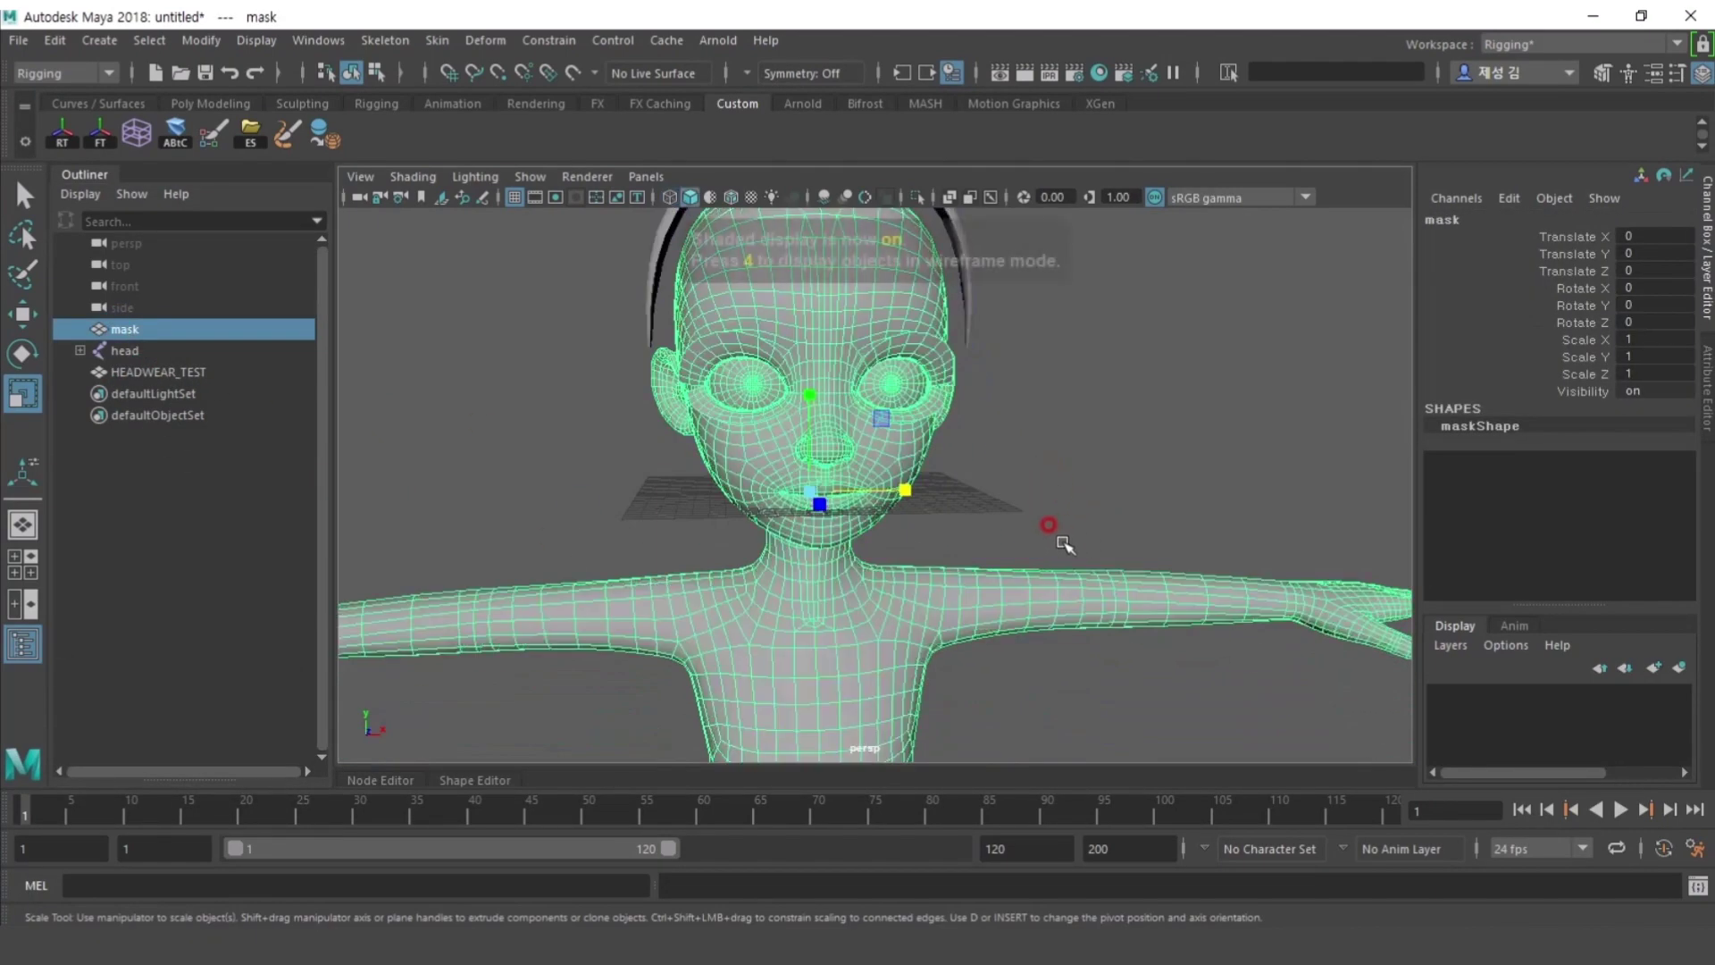
middle_click_drag(1061, 533, 1034, 505, "alt")
scroll(1057, 482, "down", 3)
mouse_move(1080, 459)
left_mouse_down("alt")
mouse_move(1072, 440)
mouse_move(1090, 451)
left_mouse_up("alt")
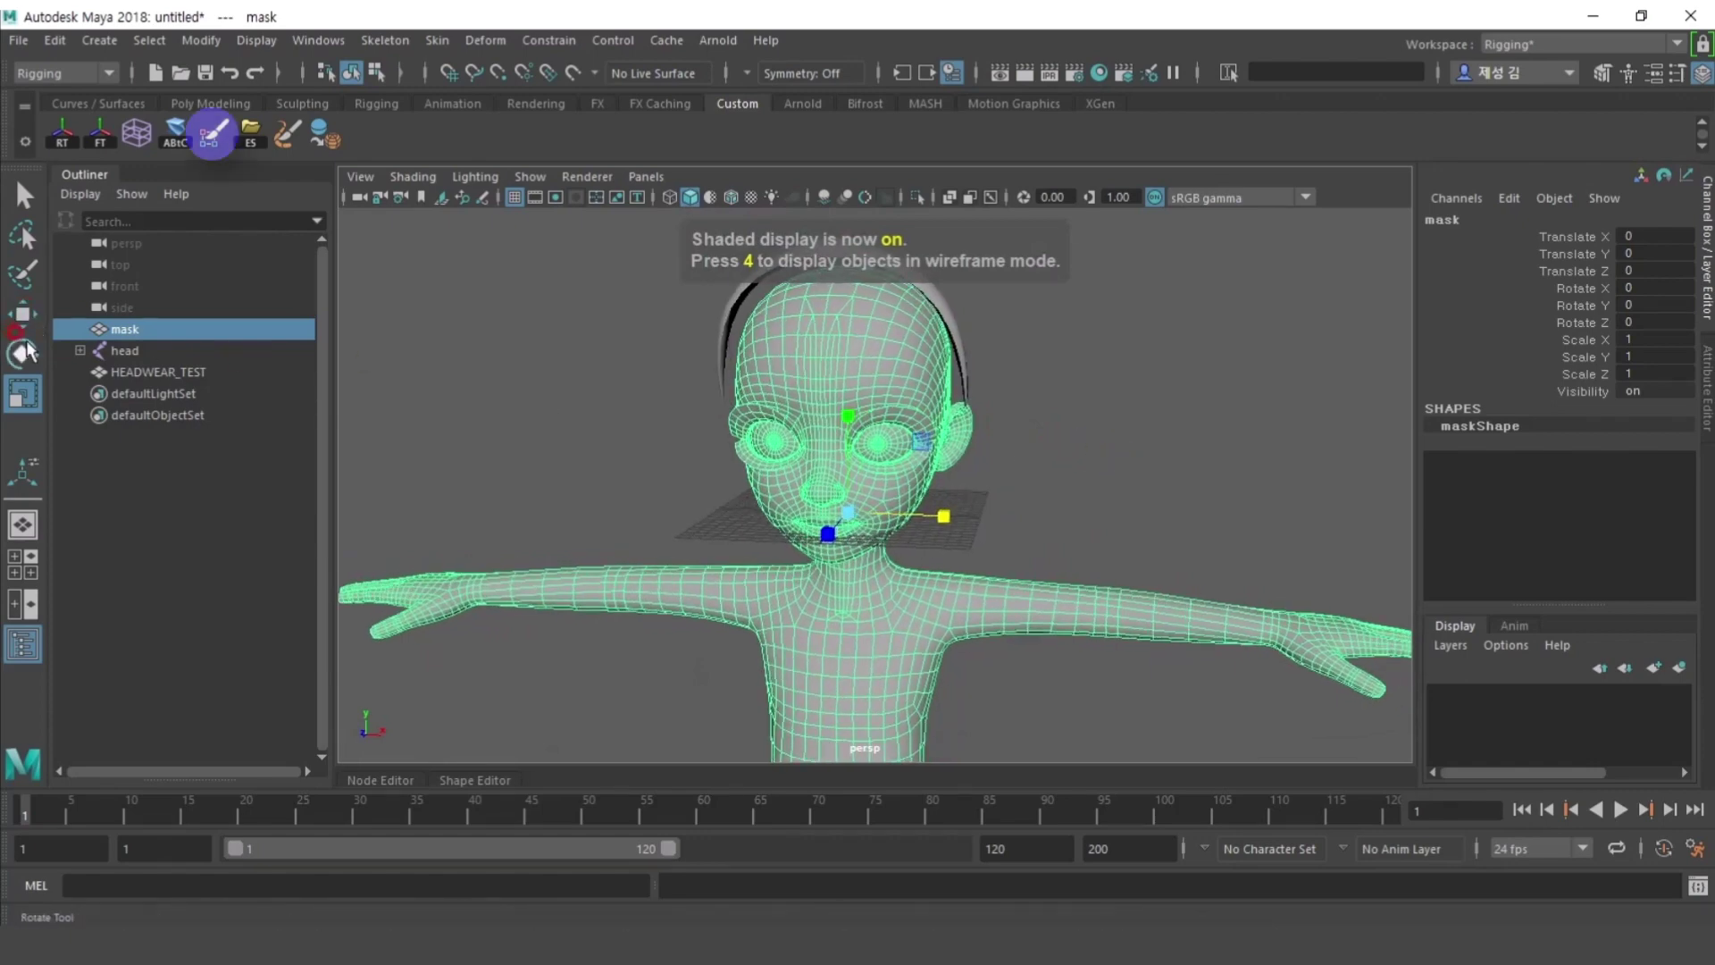
left_click(211, 134)
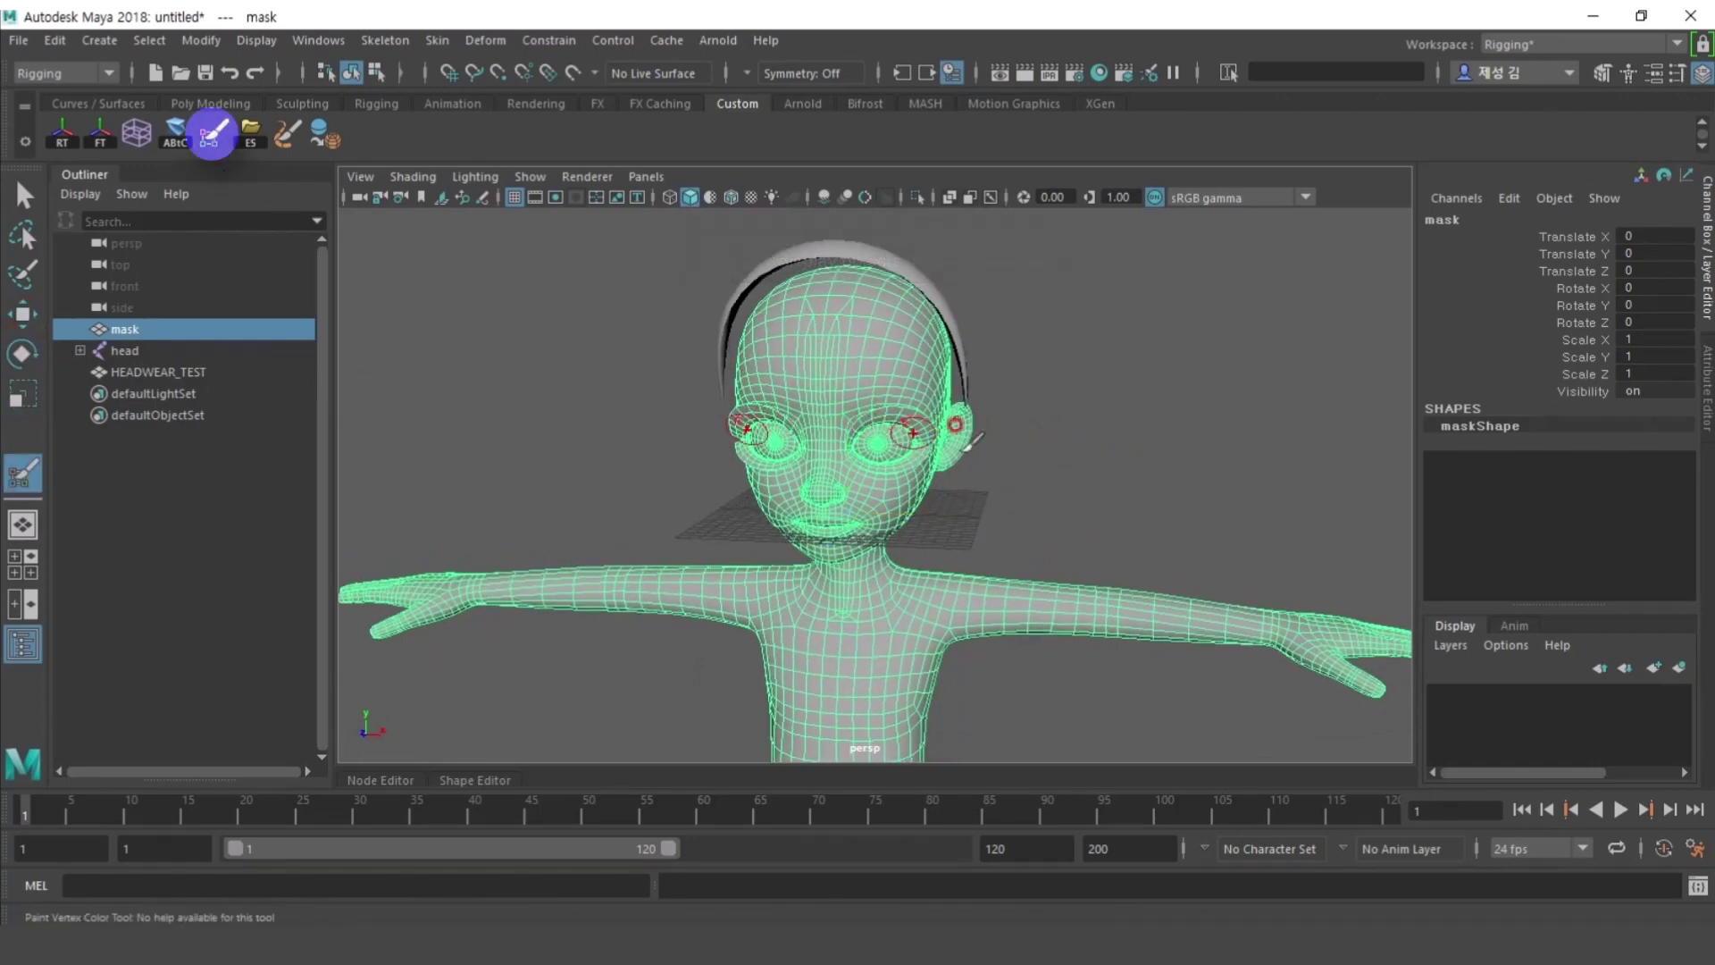
middle_click_drag(1057, 467, 1057, 413, "alt")
double_click(20, 481)
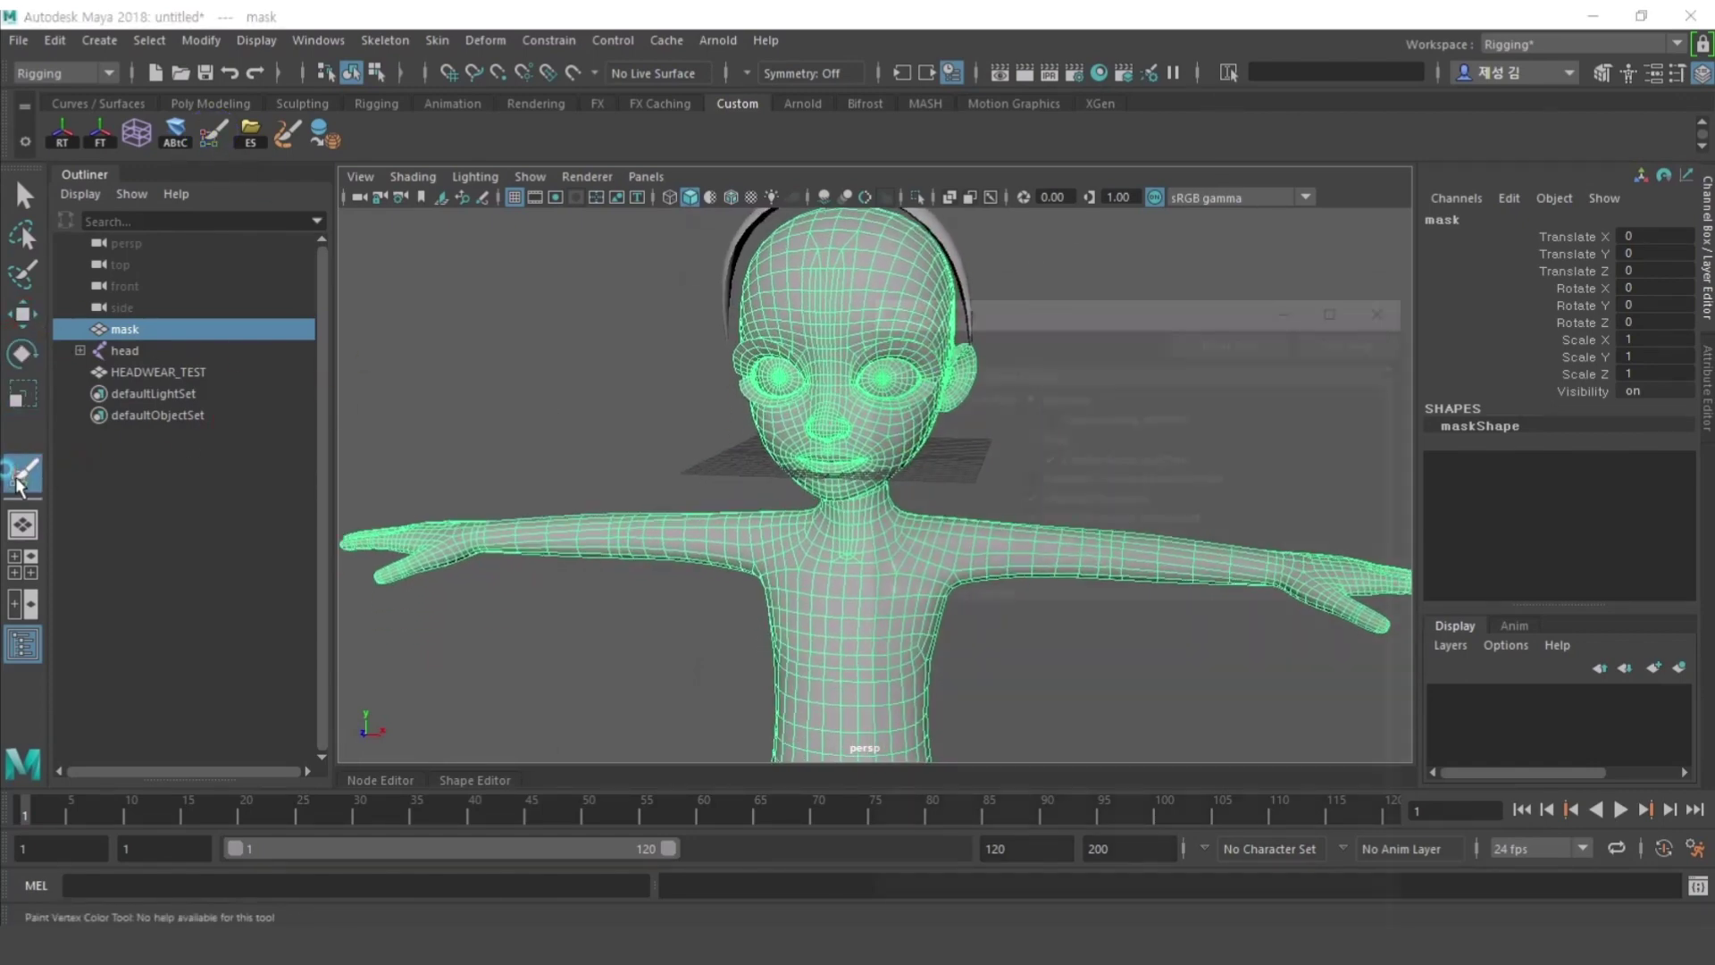
left_click(1081, 825)
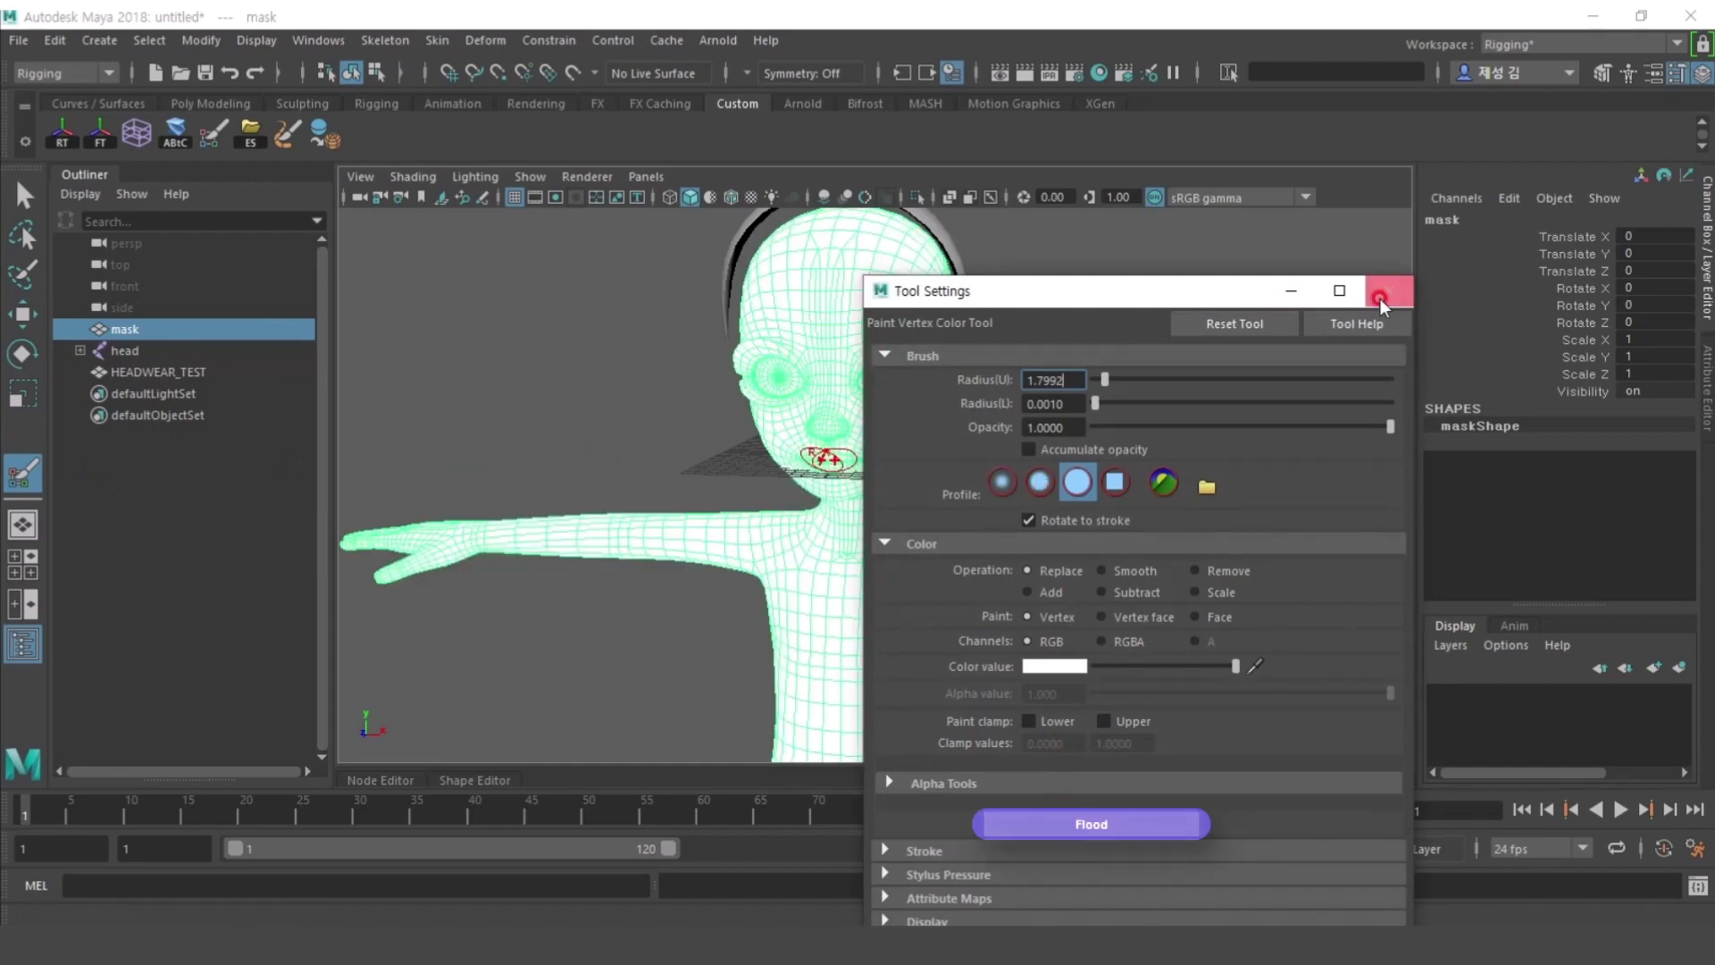
left_click(1389, 290)
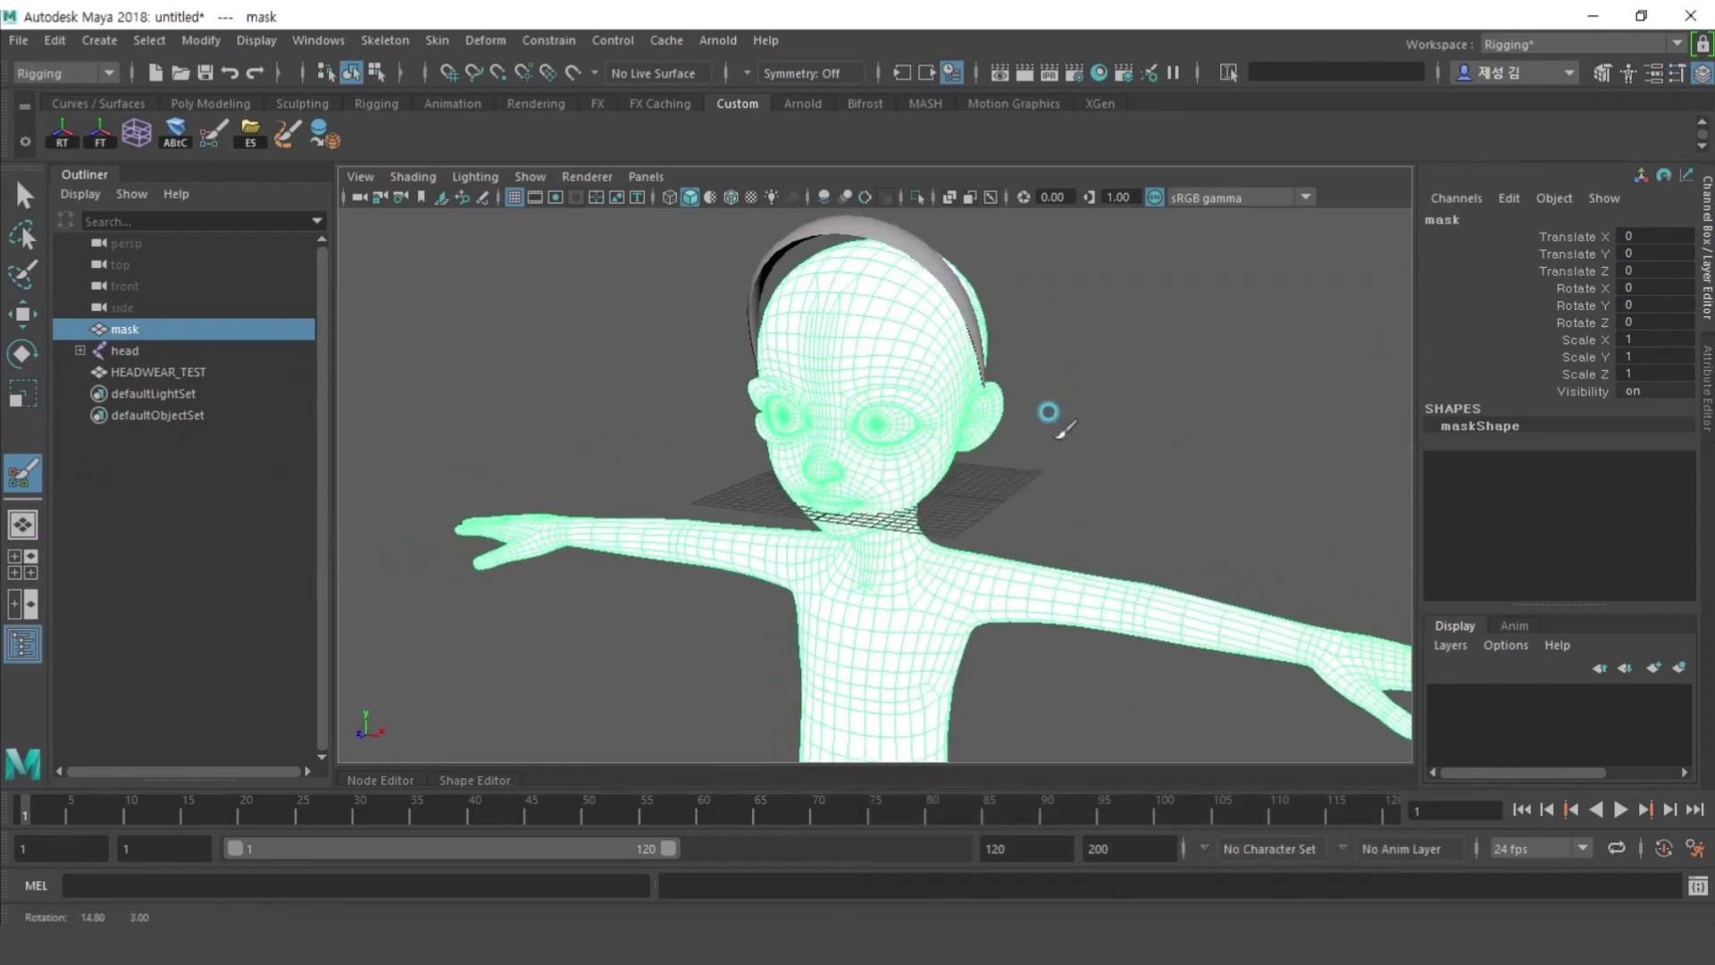
- Select the mask, head and HEADWEAR_TEST together for export
key("w")
left_click_drag(1157, 384, 1047, 395, "alt")
key("4")
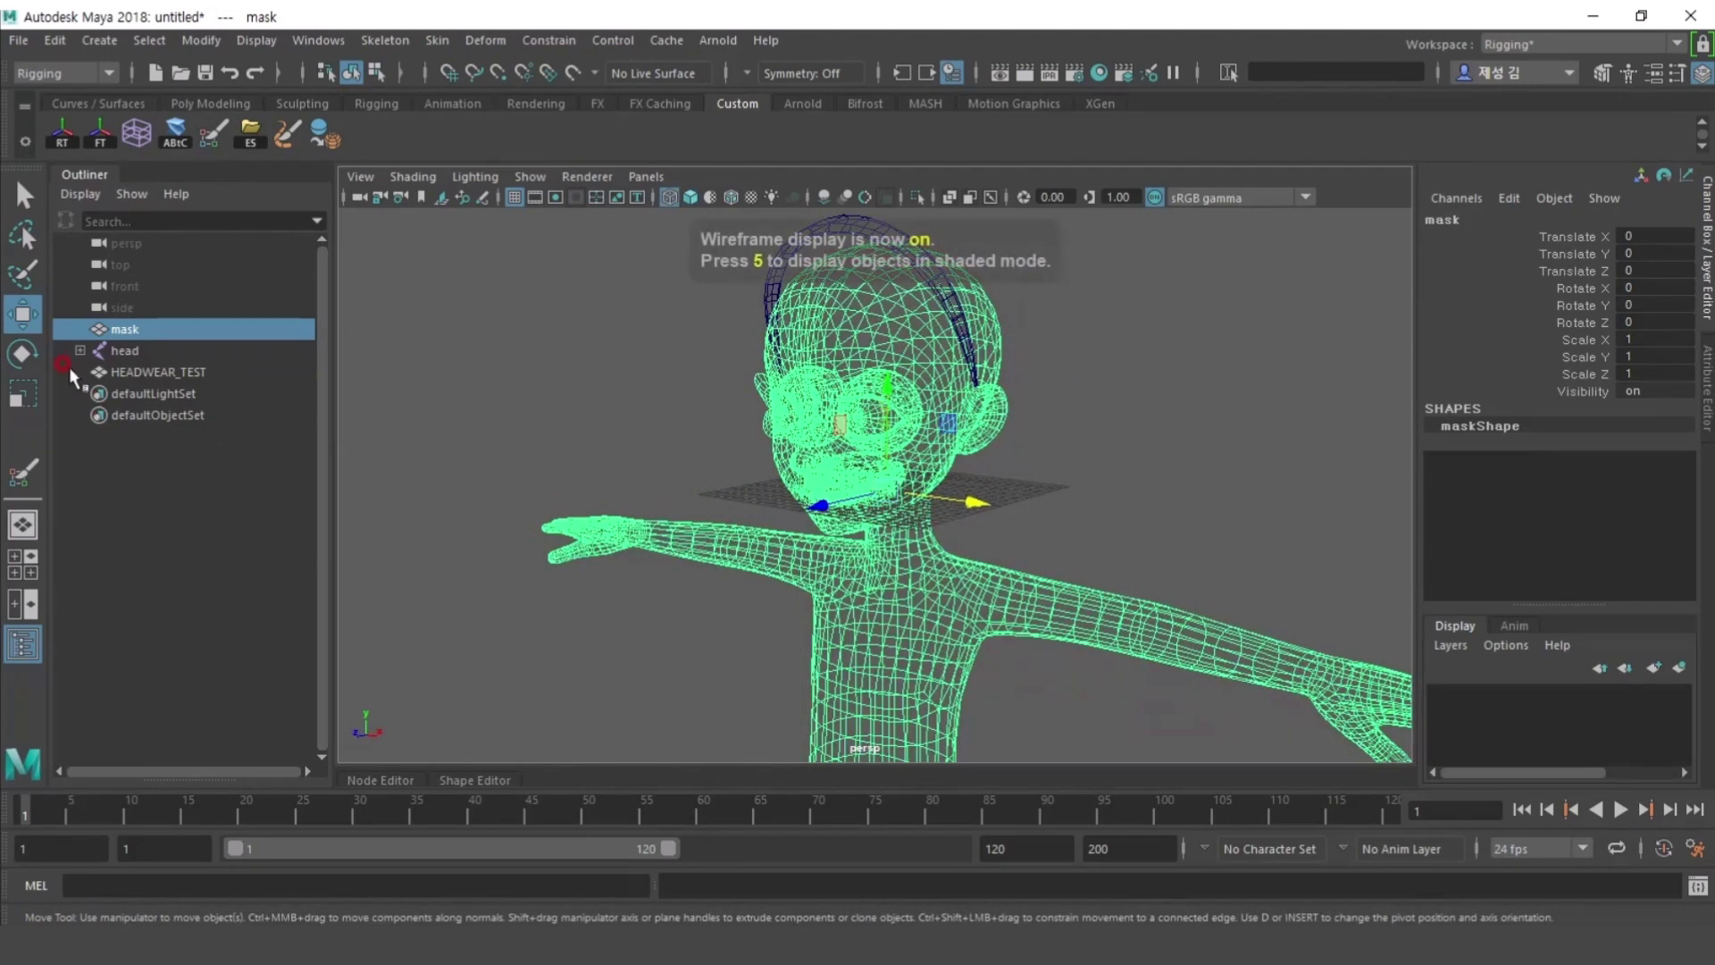
left_click(159, 372, "shift")
key("5")
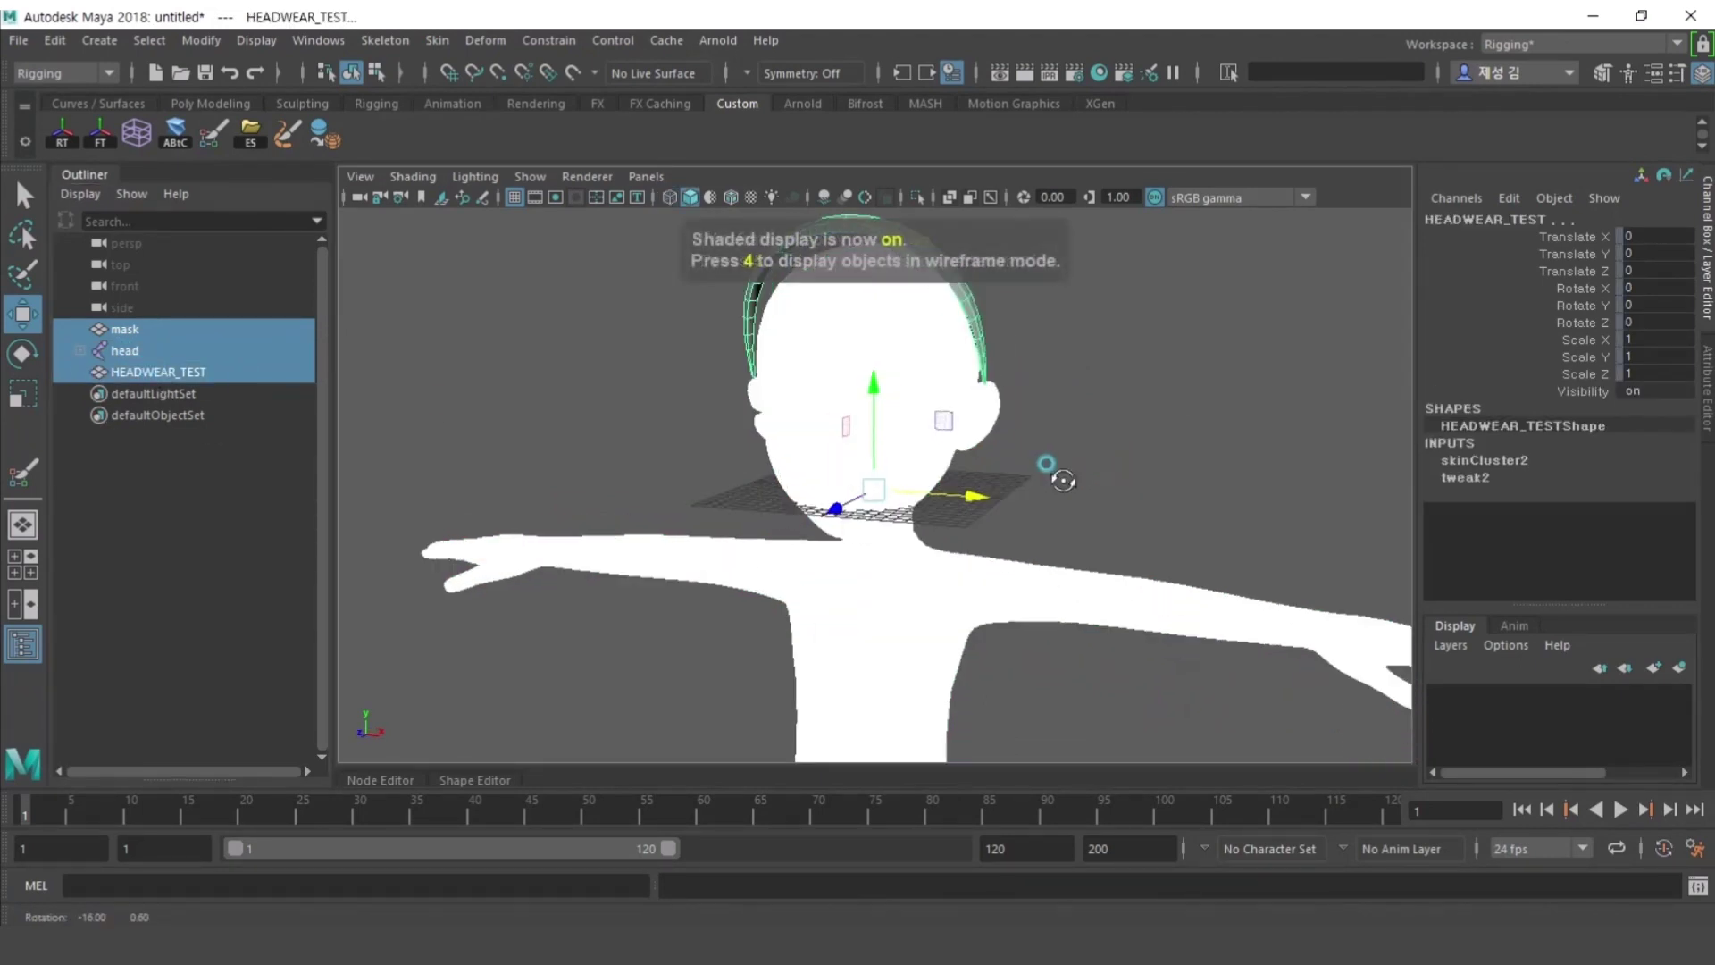
mouse_move(1115, 450)
right_mouse_down("alt")
mouse_move(1022, 501)
mouse_move(1059, 519)
mouse_move(1051, 496)
right_mouse_up("alt")
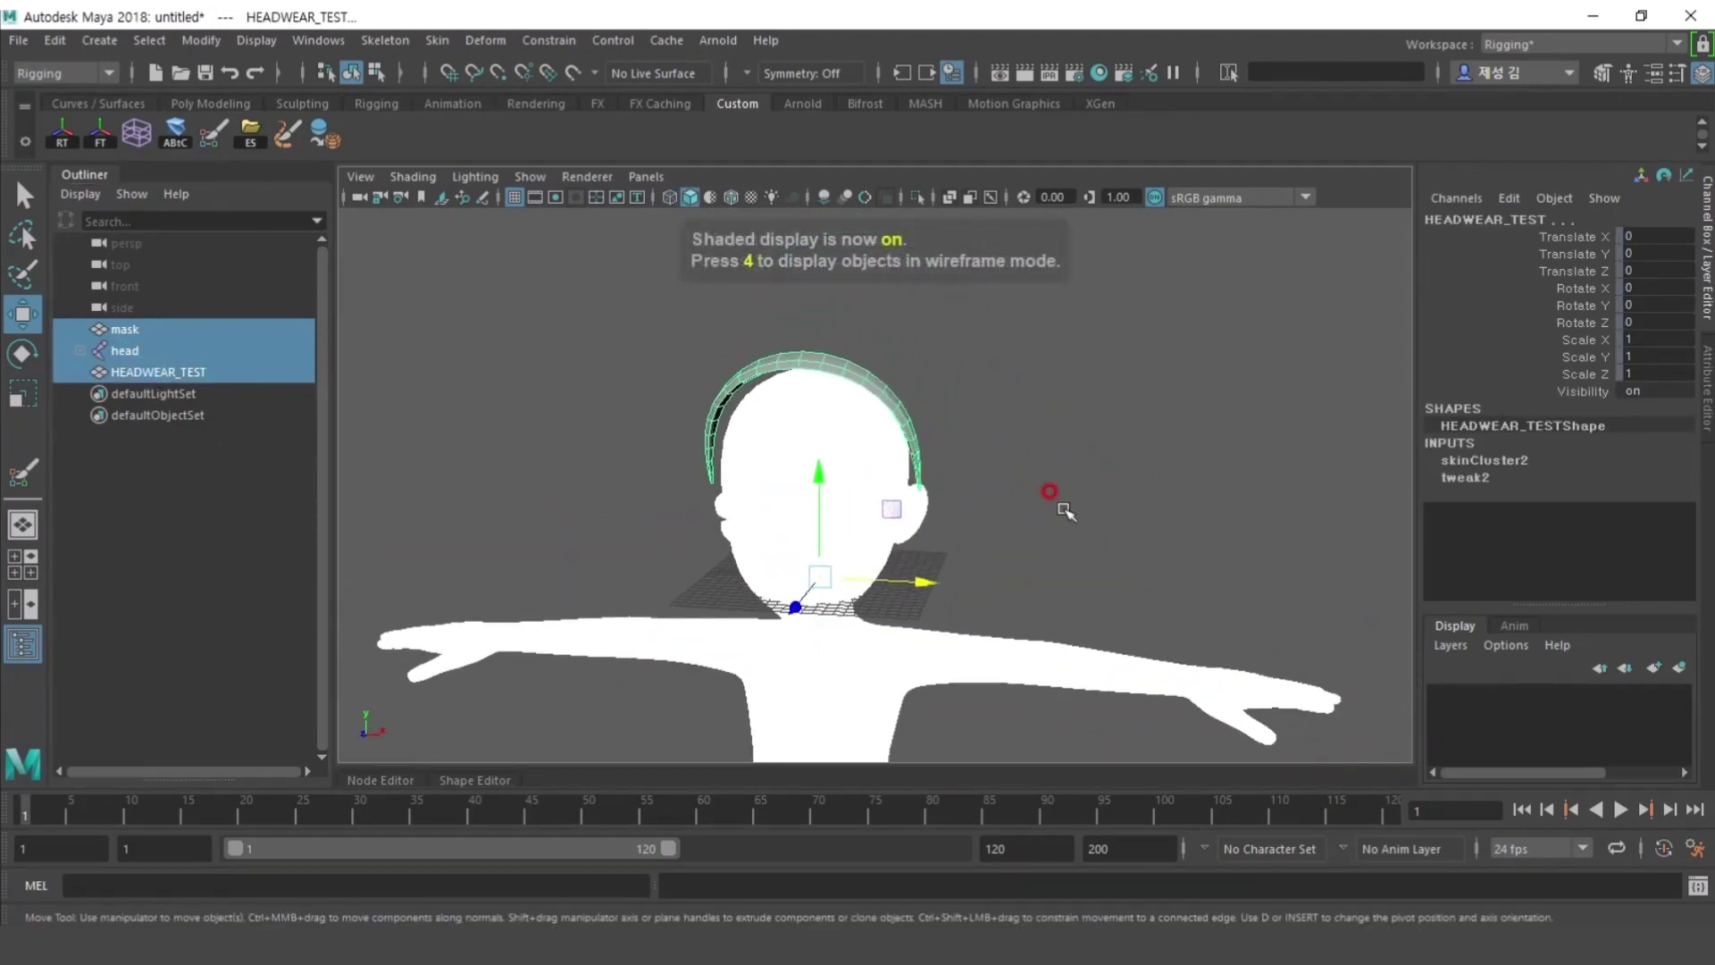
- Open the File menu to reach Export Selection
left_click(16, 40)
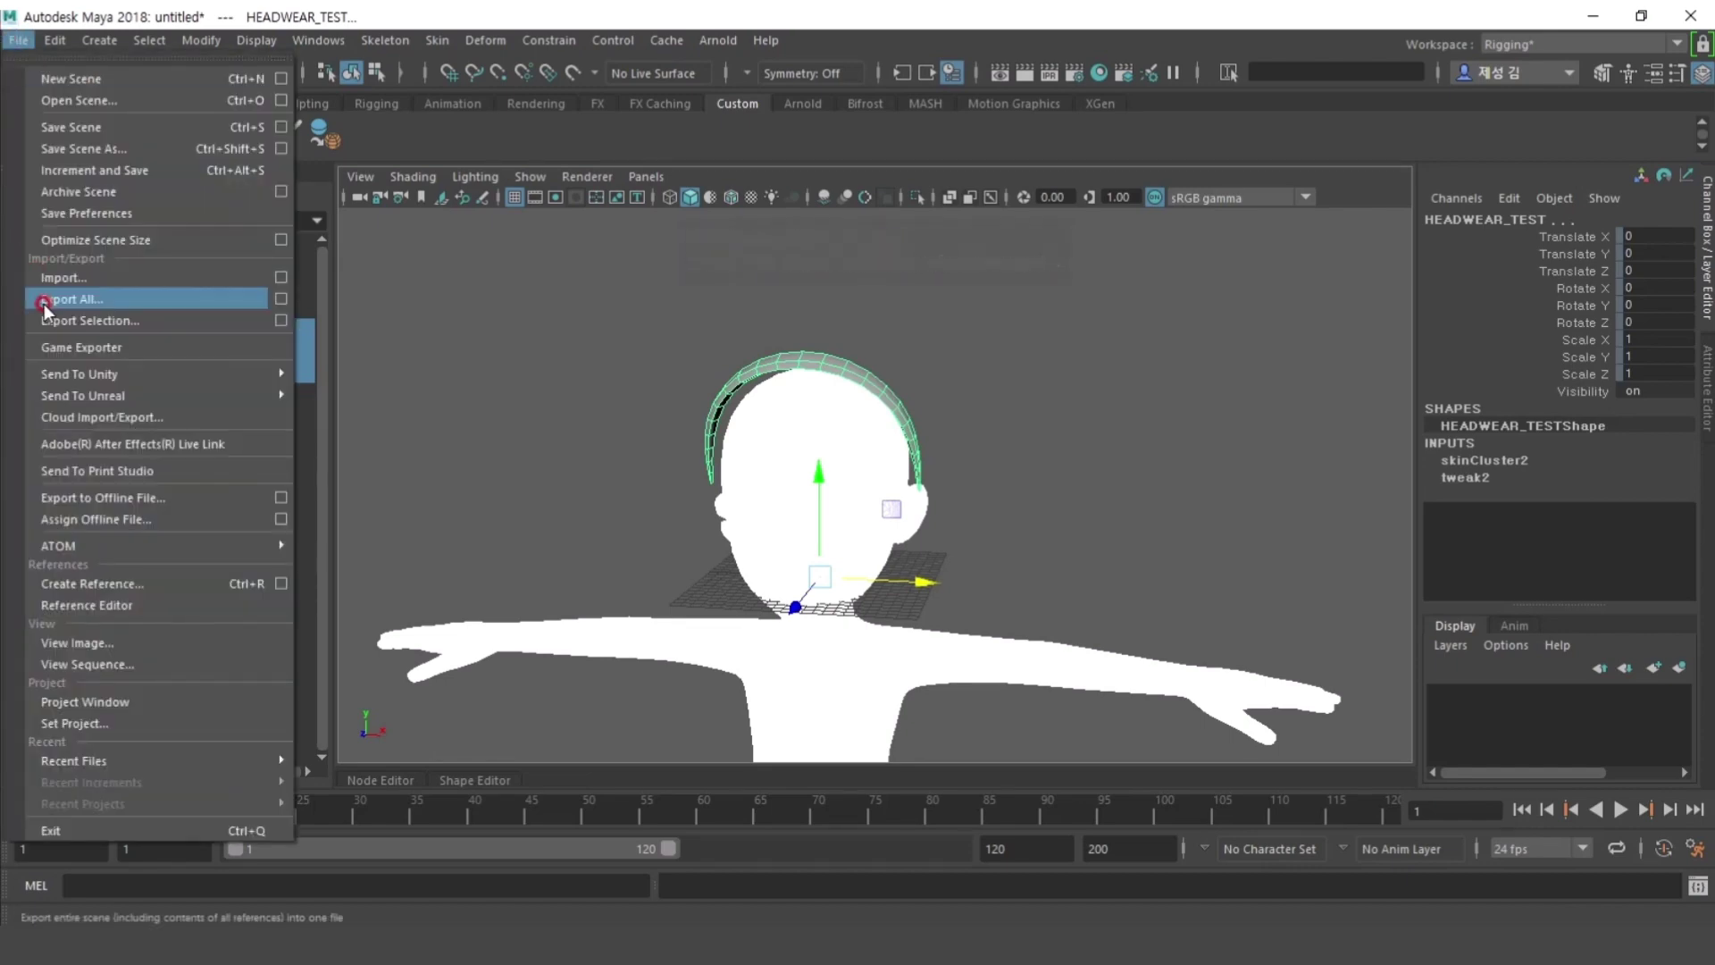